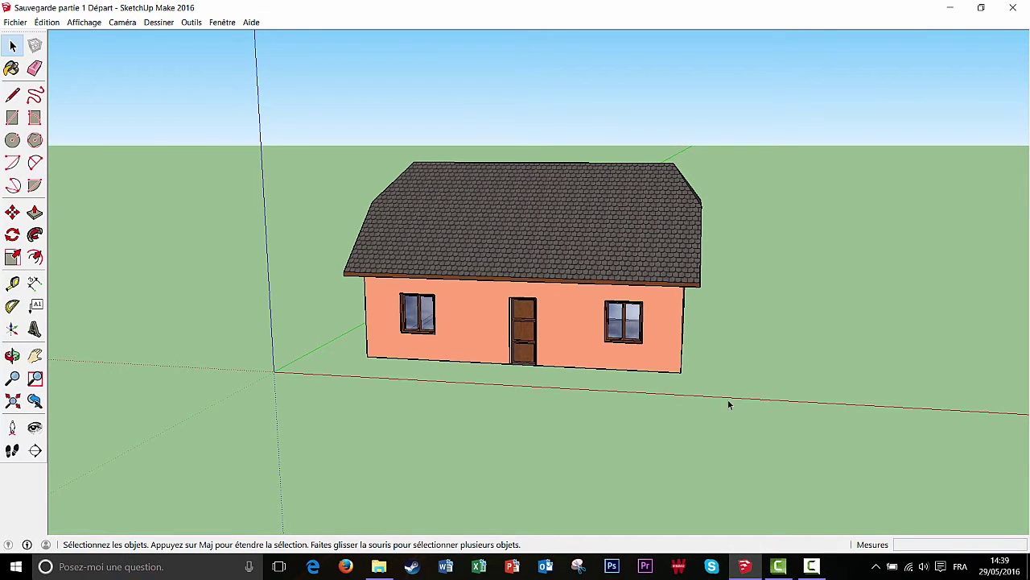
pyautogui.moveTo(729, 404); pyautogui.dragTo(810, 413, button='middle')
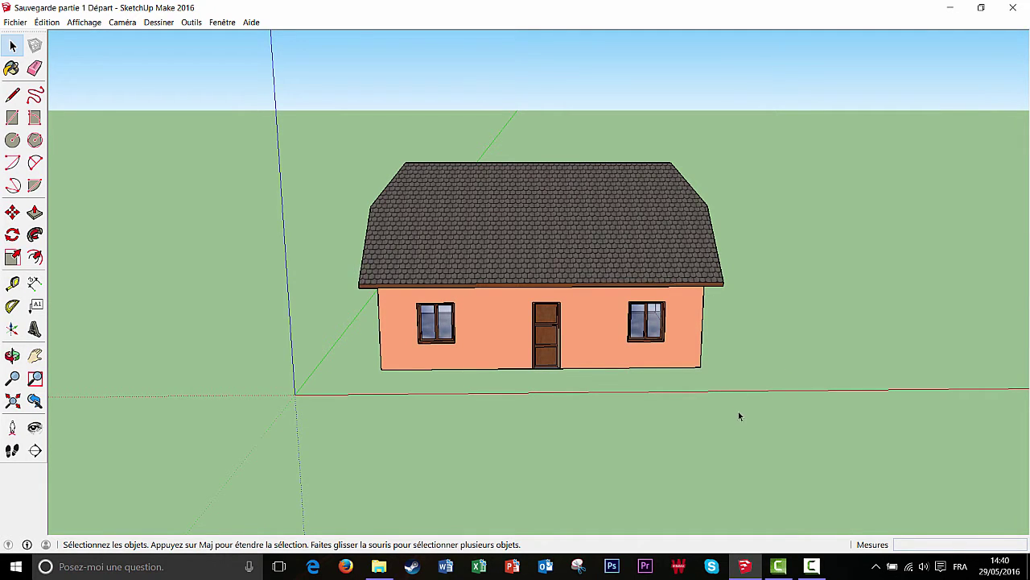
pyautogui.moveTo(739, 415); pyautogui.dragTo(634, 281, button='middle')
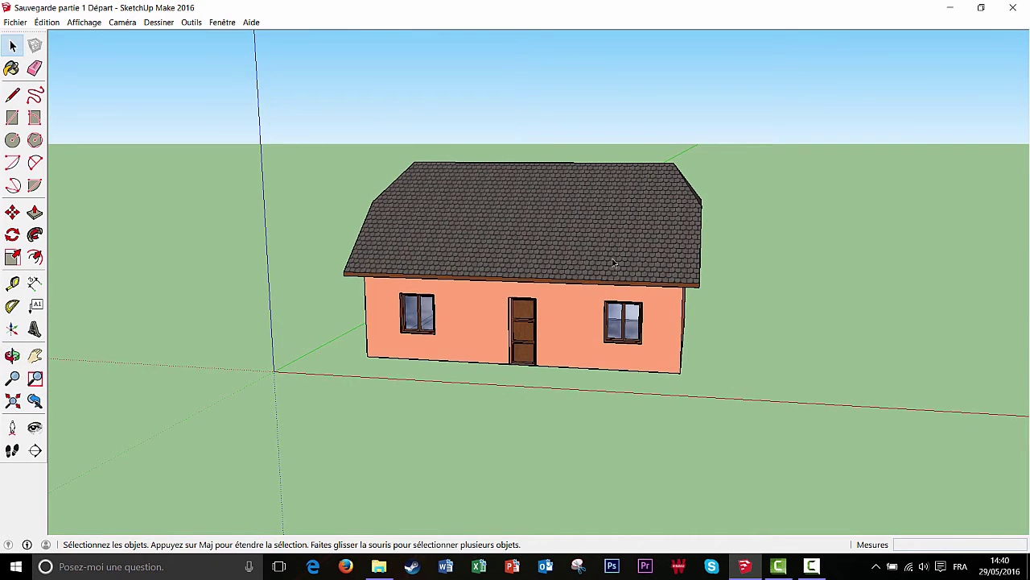
pyautogui.moveTo(640, 330); pyautogui.dragTo(605, 414, button='middle')
pyautogui.moveTo(720, 414); pyautogui.dragTo(599, 434, button='middle')
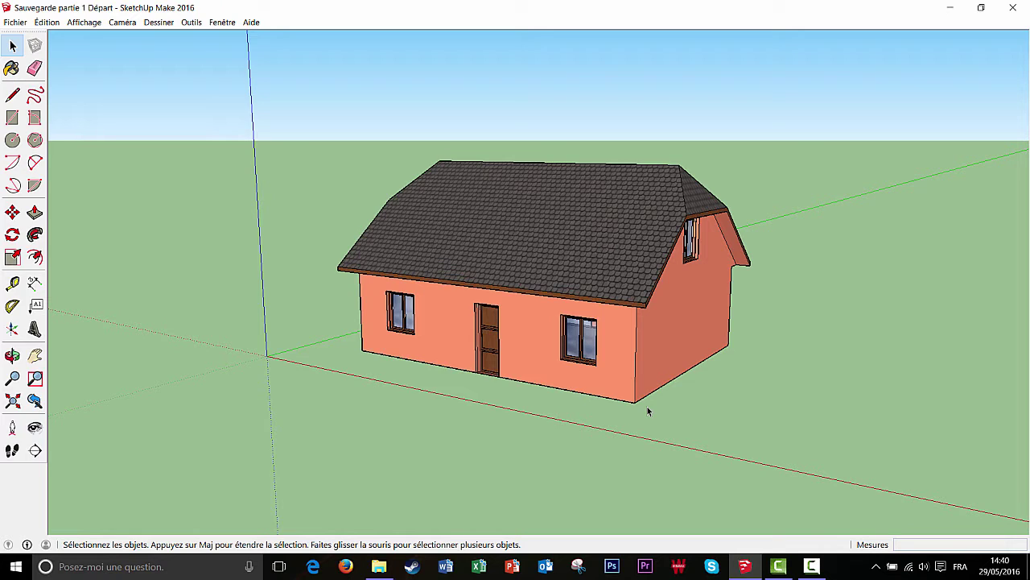
pyautogui.moveTo(585, 421); pyautogui.dragTo(743, 432, button='middle')
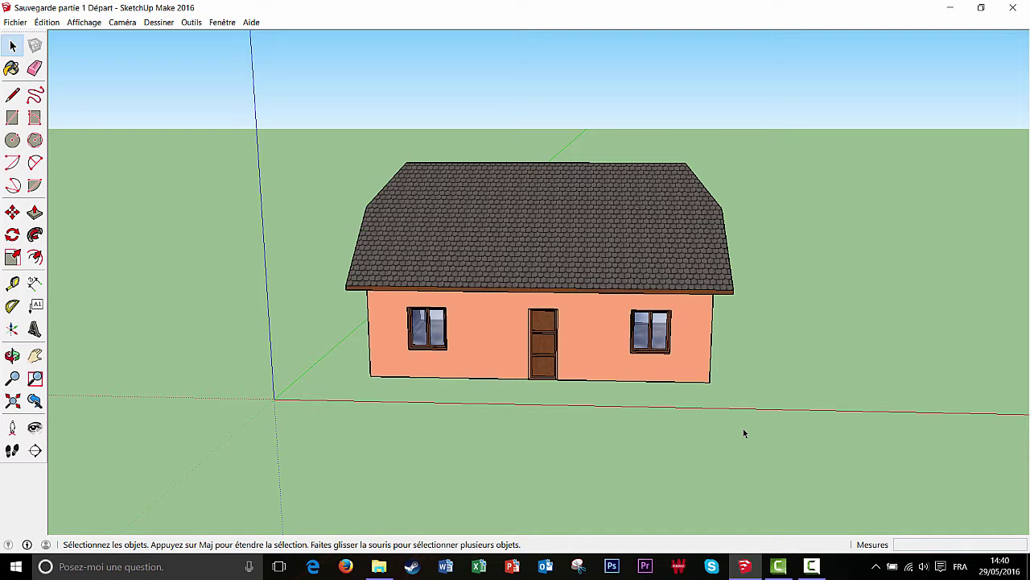
pyautogui.moveTo(739, 424); pyautogui.dragTo(708, 423, button='middle')
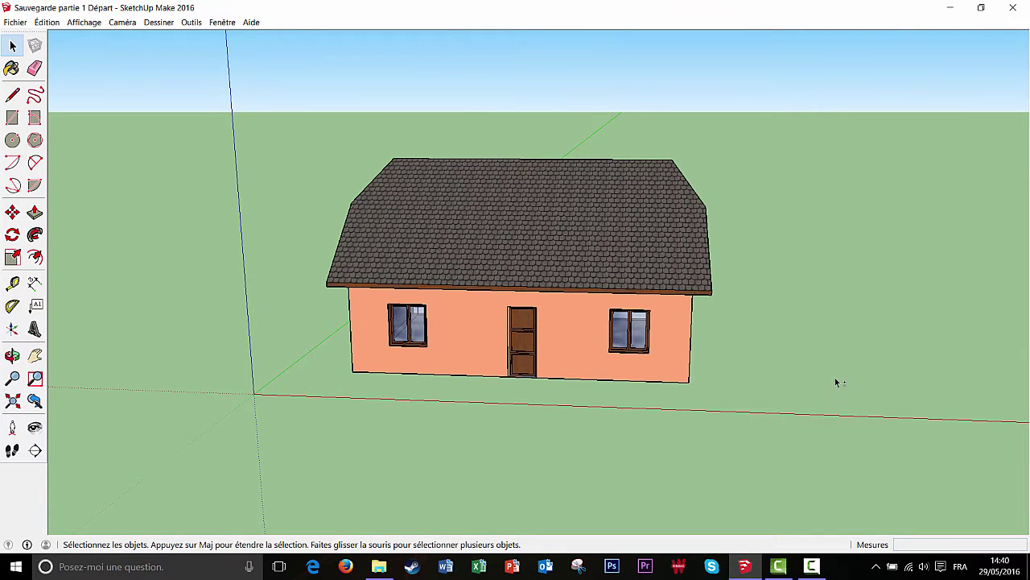
# Draw a 2030 by 1720 cm rectangle on the empty ground beside the house, set back behind it
pyautogui.keyDown('shift'); pyautogui.moveTo(834, 378); pyautogui.dragTo(609, 398, button='middle'); pyautogui.keyUp('shift')
pyautogui.scroll(-3, 609, 398)
pyautogui.keyDown('shift'); pyautogui.moveTo(761, 393); pyautogui.dragTo(574, 418, button='middle'); pyautogui.keyUp('shift')
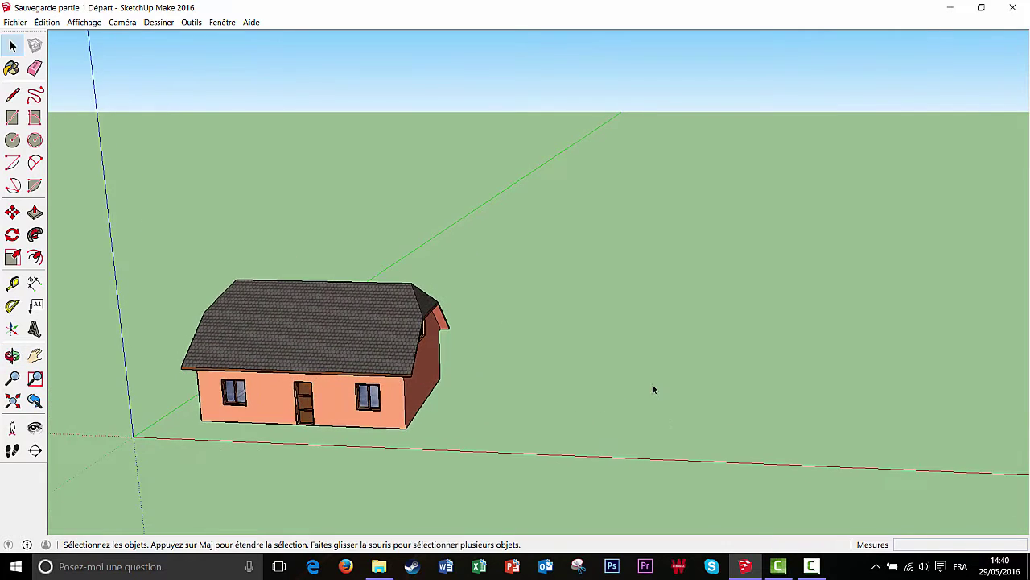
pyautogui.scroll(-2, 653, 388)
pyautogui.keyDown('shift'); pyautogui.moveTo(691, 384); pyautogui.dragTo(619, 379, button='middle'); pyautogui.keyUp('shift')
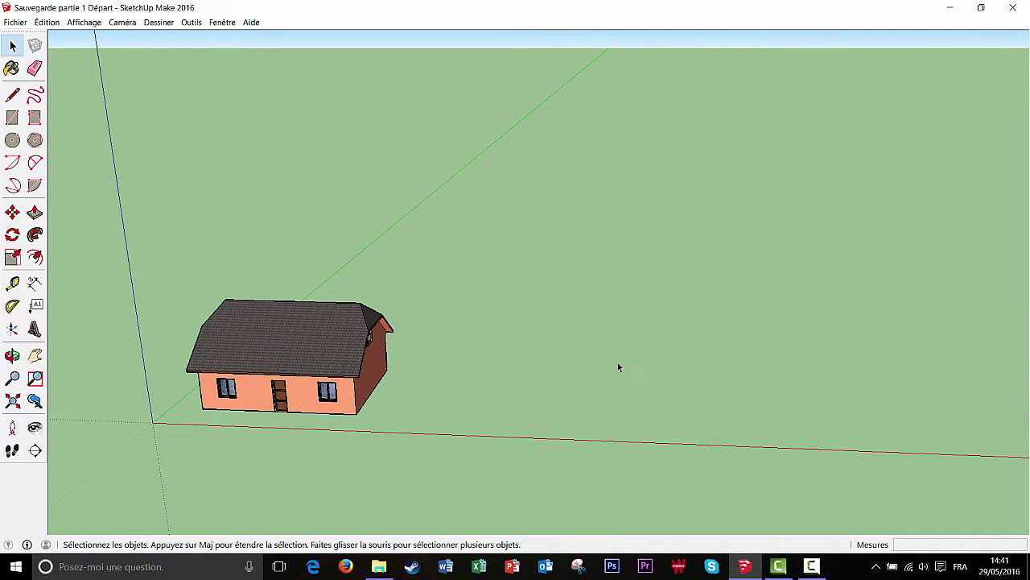
pyautogui.click(13, 119)
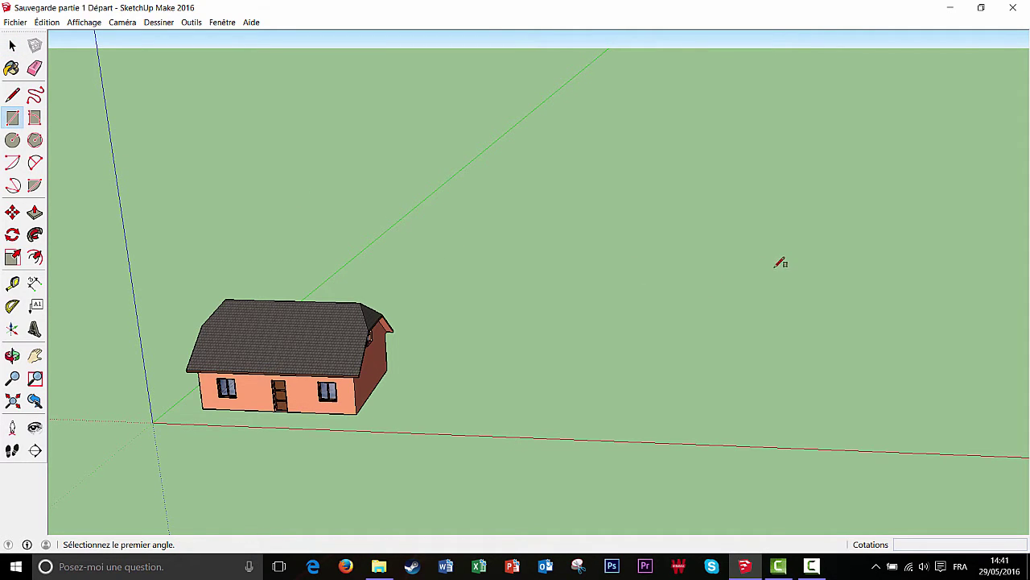
pyautogui.click(592, 250)
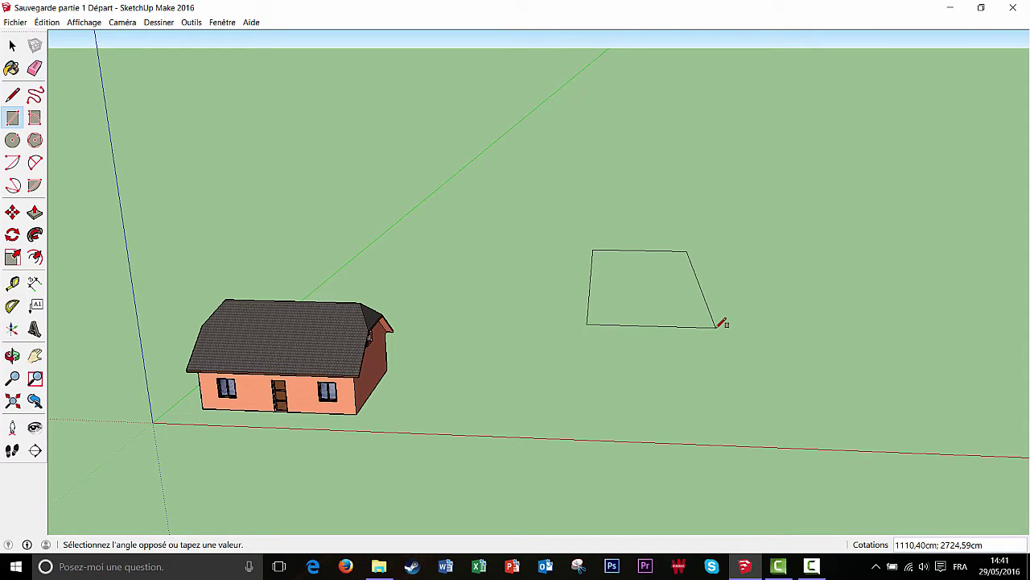
pyautogui.write('2030;1720')
pyautogui.press('Return')
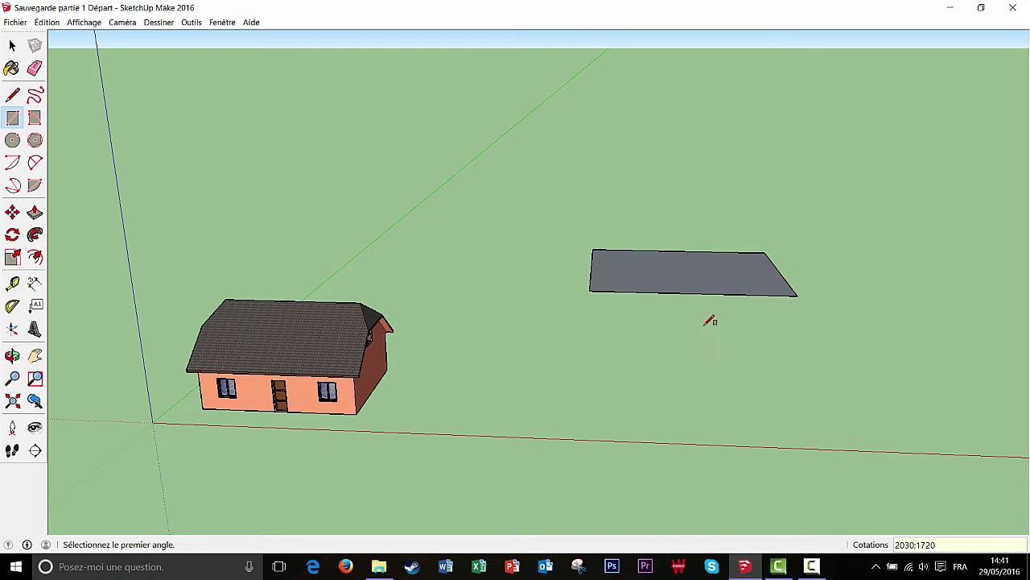
# Push/Pull the ground rectangle upward by 100 cm to form a slab
pyautogui.scroll(3, 709, 326)
pyautogui.scroll(-5, 705, 333)
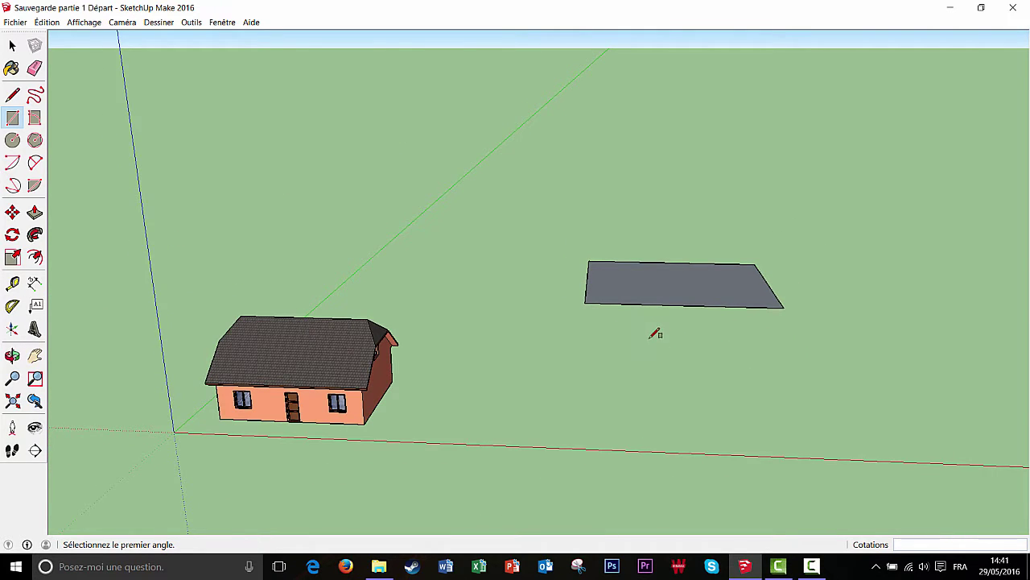
pyautogui.scroll(5, 662, 319)
pyautogui.moveTo(662, 322); pyautogui.dragTo(678, 418, button='middle')
pyautogui.scroll(-5, 676, 415)
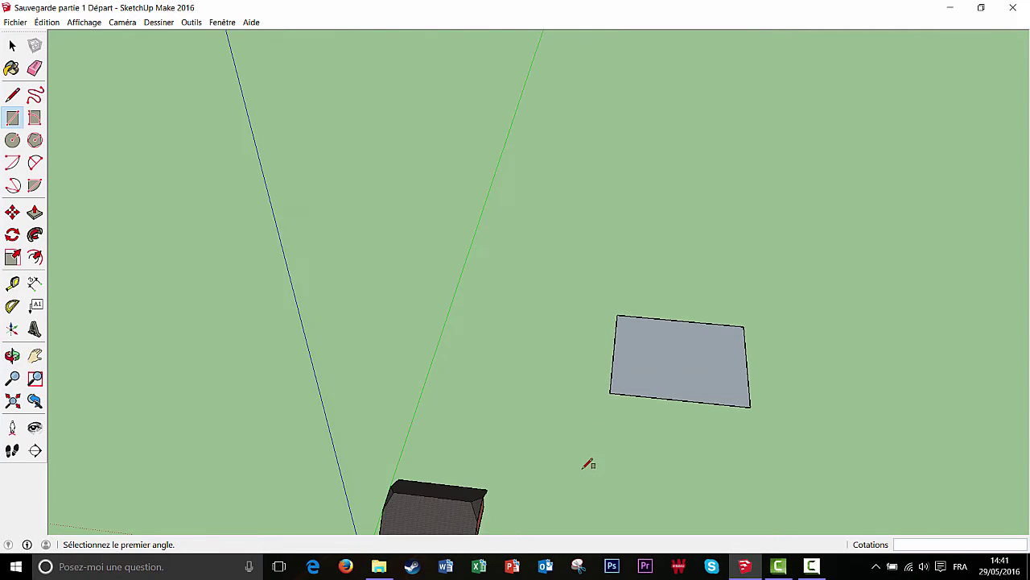
pyautogui.moveTo(588, 462); pyautogui.dragTo(619, 361, button='middle')
pyautogui.press('r')
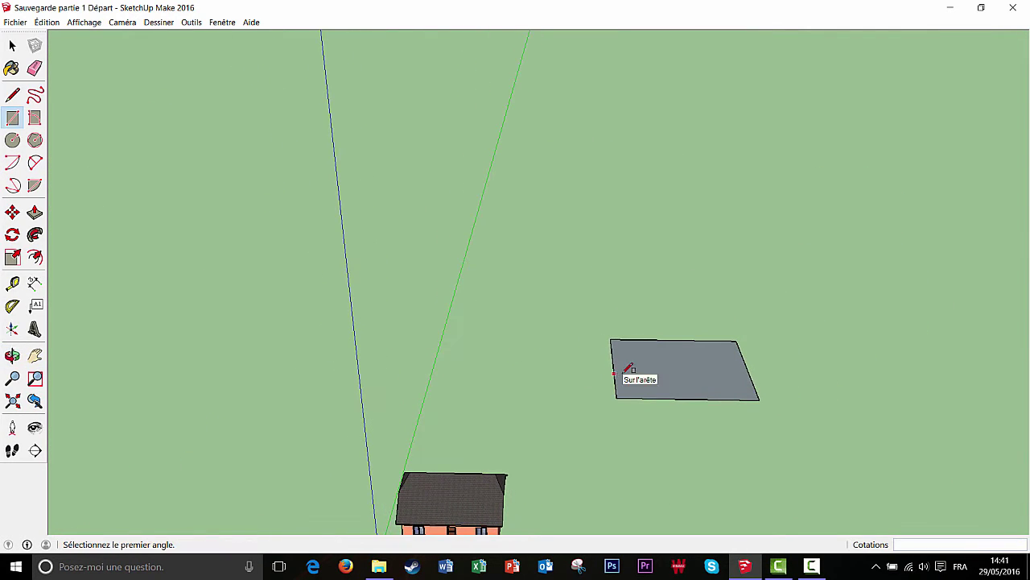
pyautogui.moveTo(724, 402); pyautogui.dragTo(621, 395, button='middle')
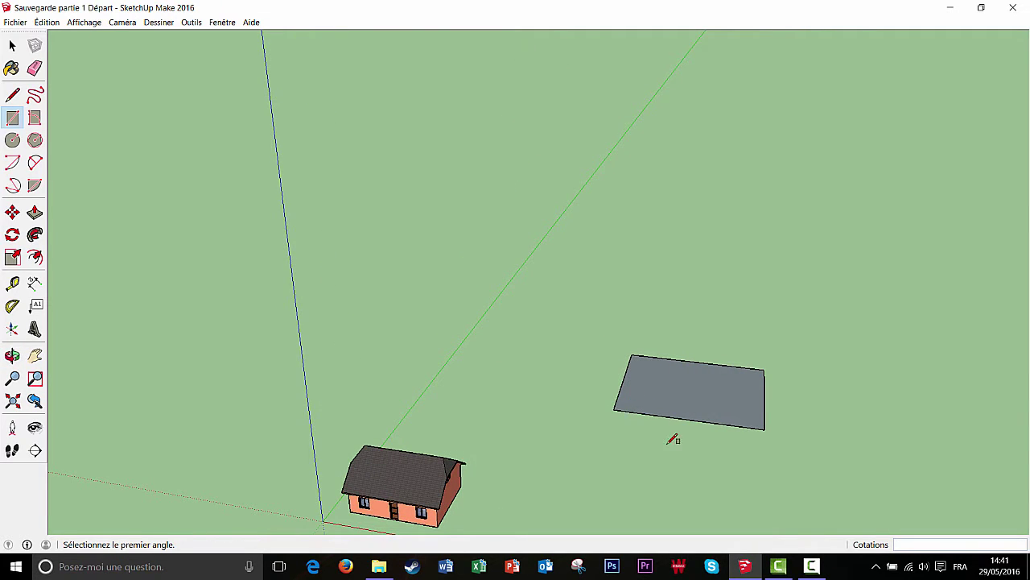
pyautogui.moveTo(674, 437); pyautogui.dragTo(580, 384, button='middle')
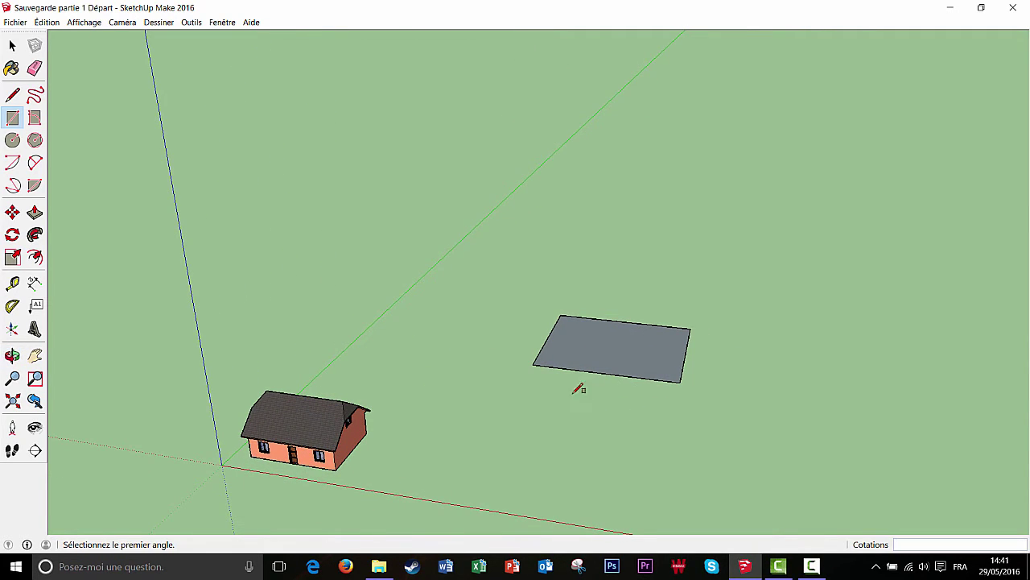
pyautogui.click(35, 211)
pyautogui.click(617, 349)
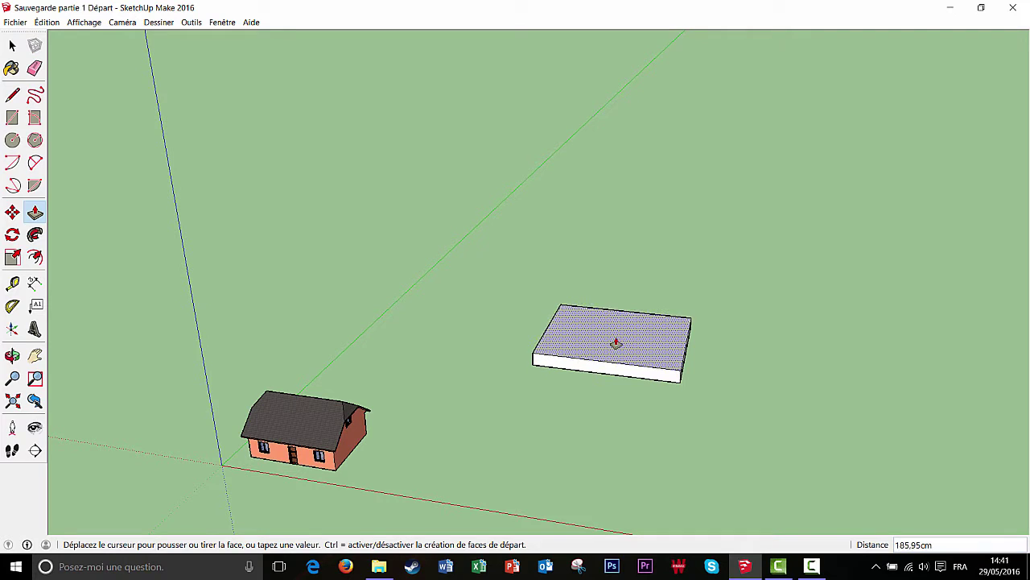
pyautogui.write('100')
pyautogui.press('Return')
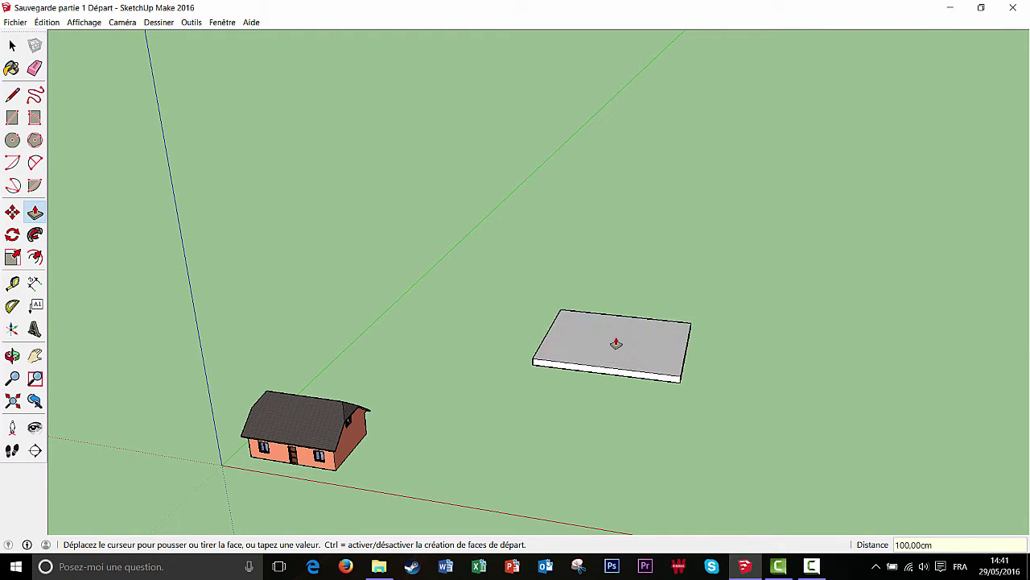
# Draw a vertical line down the middle of the slab's front face, from the top edge's midpoint to the bottom edge
pyautogui.moveTo(705, 406); pyautogui.dragTo(728, 405, button='middle')
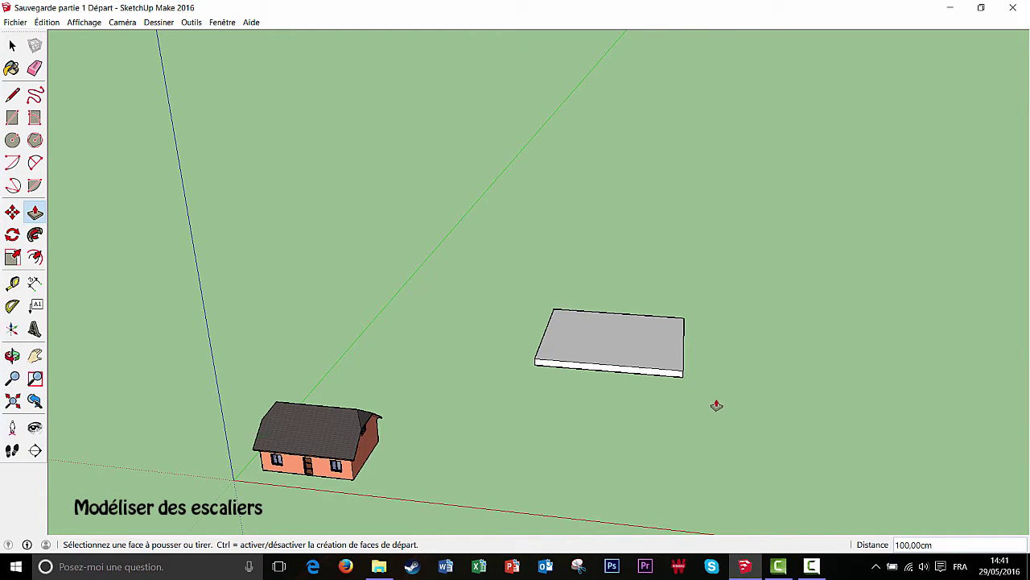
pyautogui.scroll(5, 716, 405)
pyautogui.moveTo(571, 376); pyautogui.dragTo(603, 349, button='middle')
pyautogui.scroll(3, 519, 350)
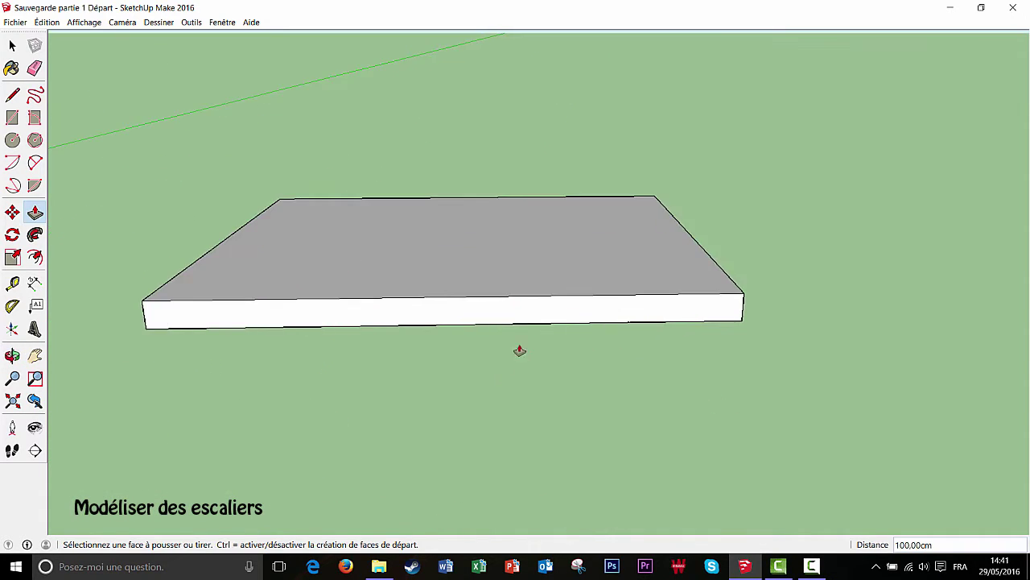
pyautogui.moveTo(519, 351); pyautogui.dragTo(554, 383, button='middle')
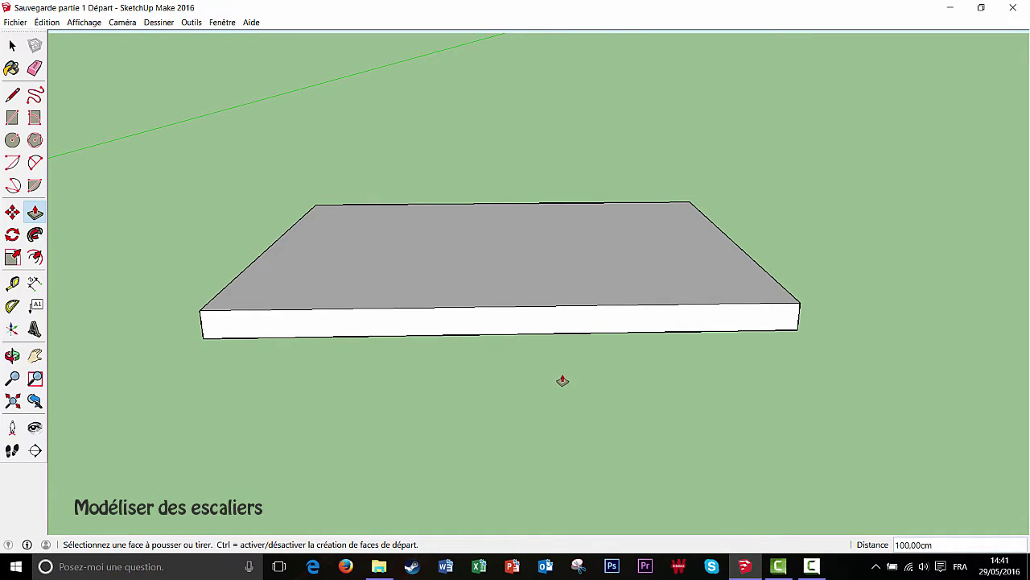
pyautogui.moveTo(573, 386); pyautogui.dragTo(541, 365, button='middle')
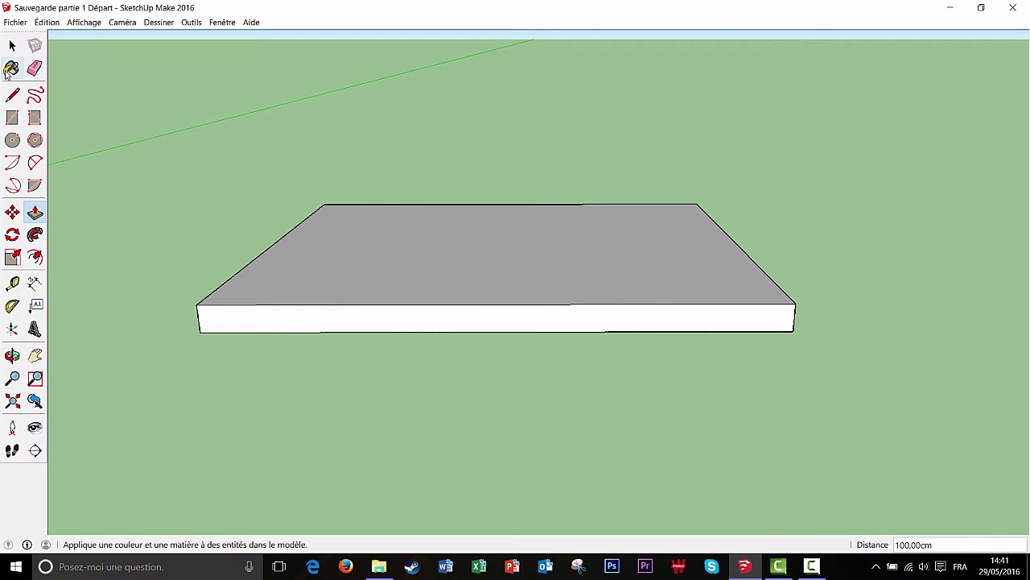
pyautogui.click(12, 94)
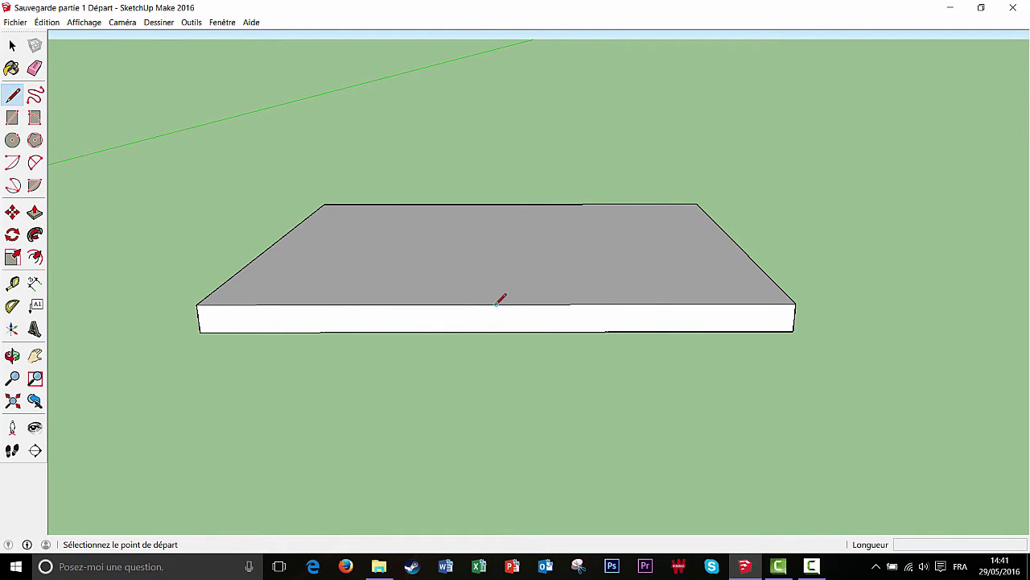
pyautogui.click(497, 305)
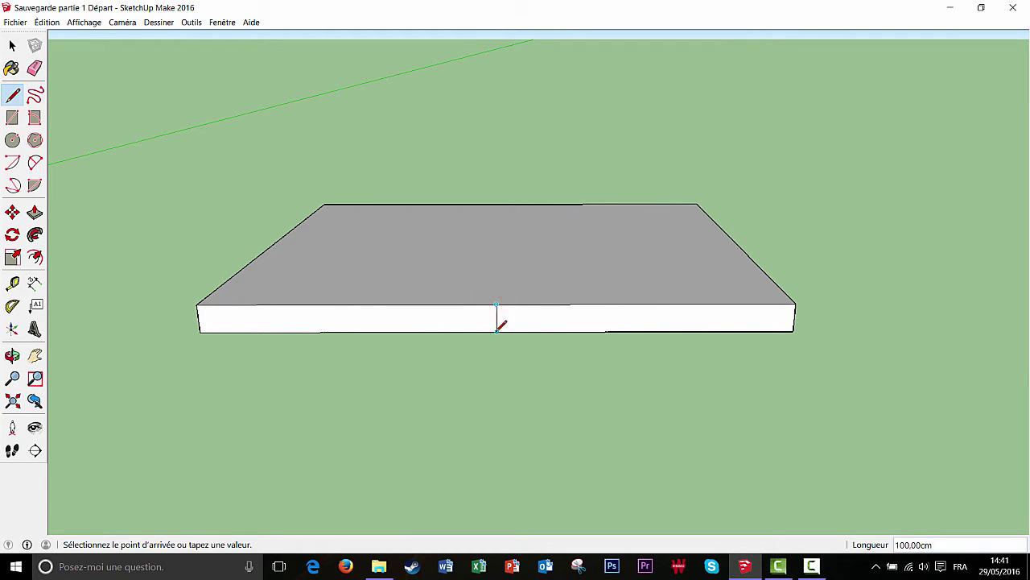
pyautogui.click(497, 331)
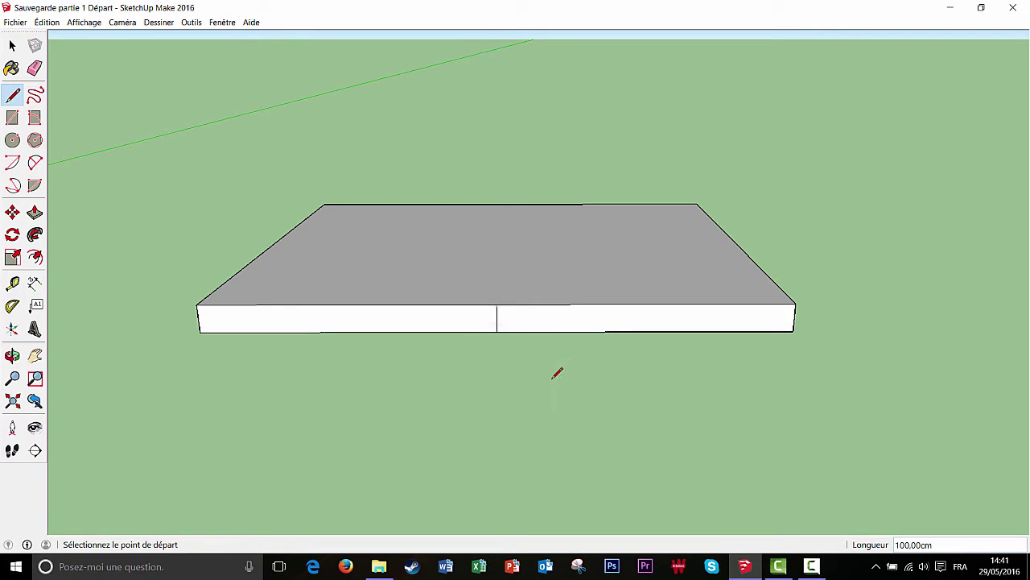
# Place two vertical construction guides 250 cm on either side of the centre line on the slab's front face
pyautogui.click(14, 283)
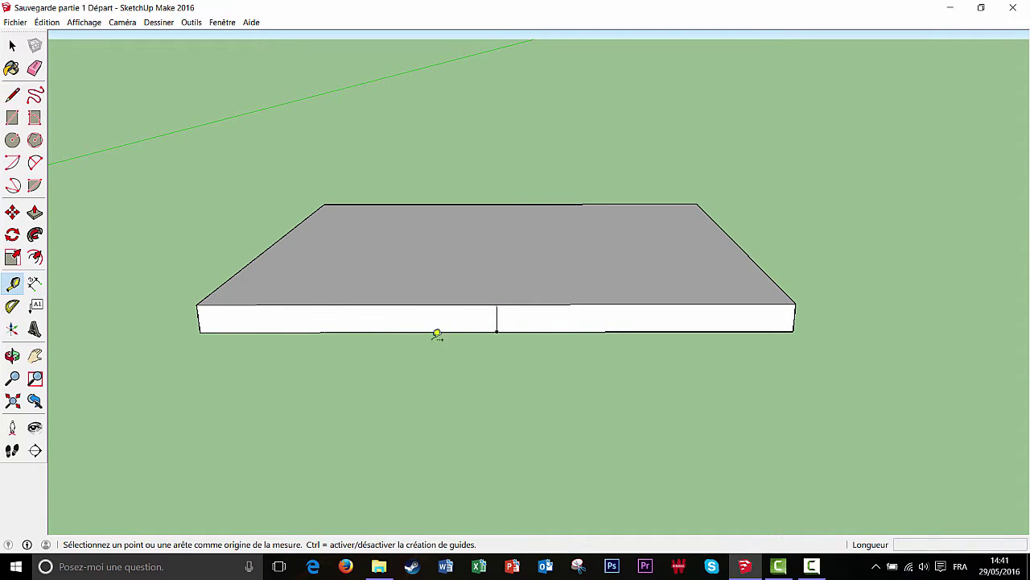
pyautogui.scroll(2, 451, 338)
pyautogui.click(530, 294)
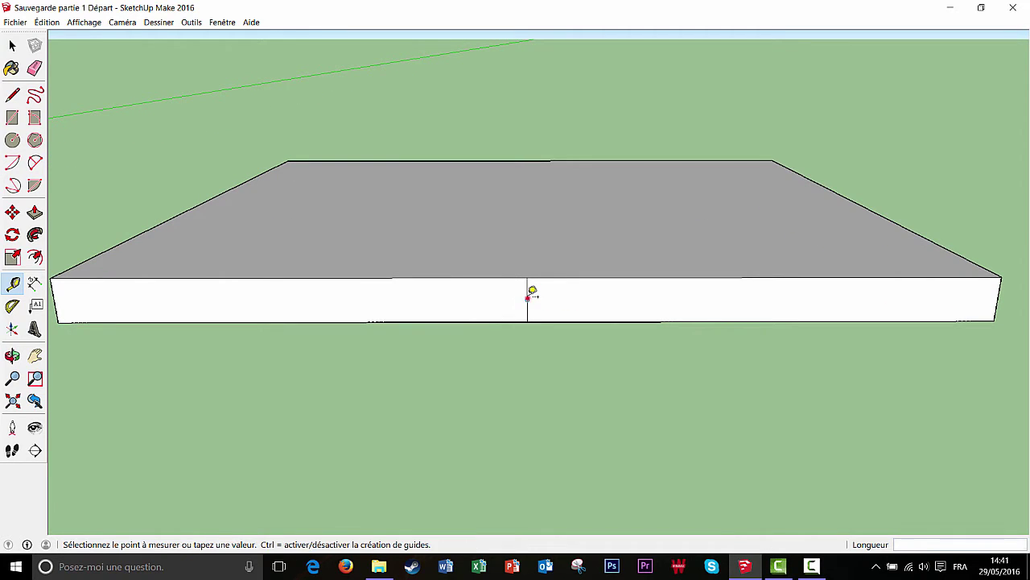
pyautogui.write('250')
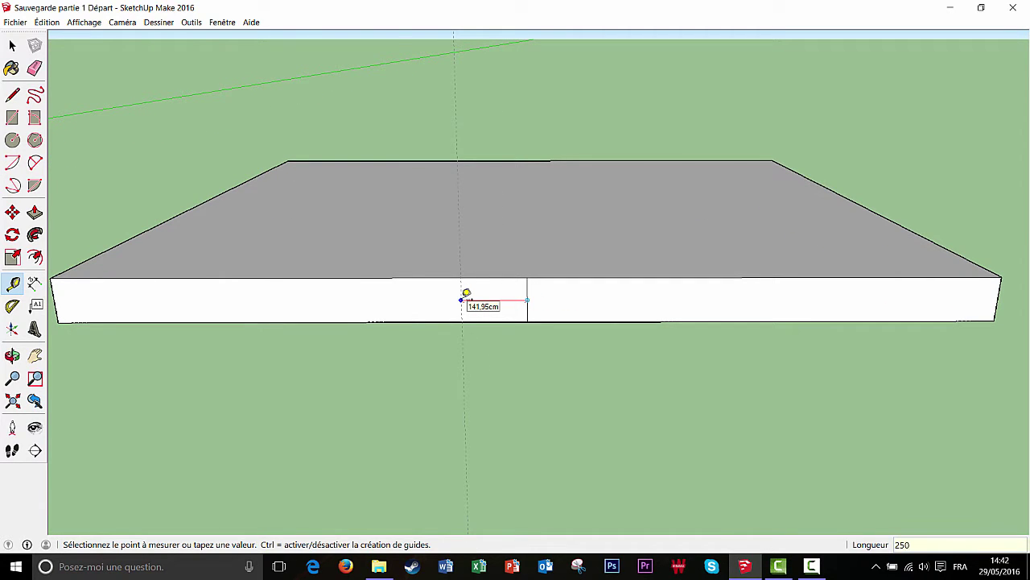
pyautogui.press('Return')
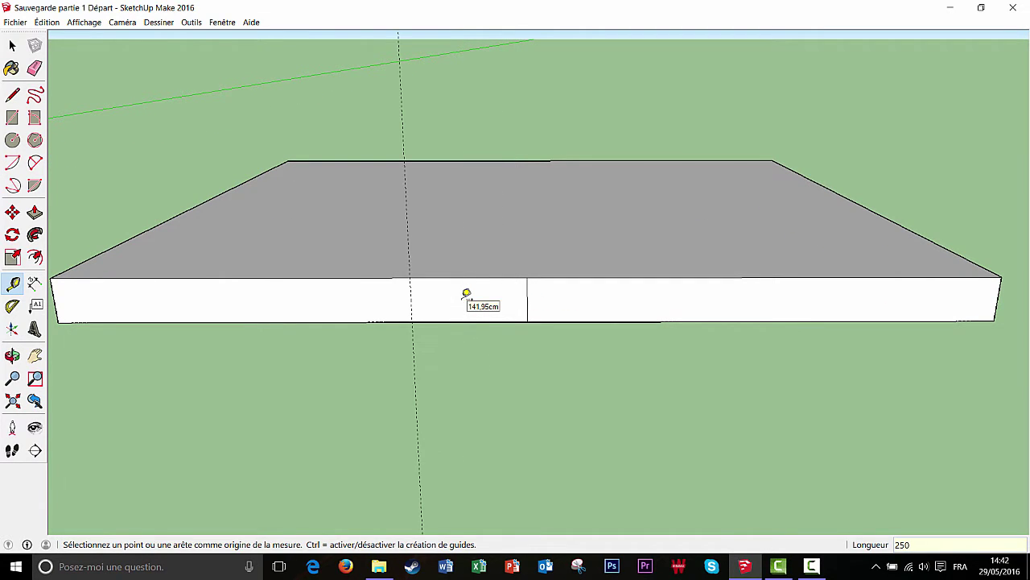
pyautogui.click(529, 292)
pyautogui.write('25')
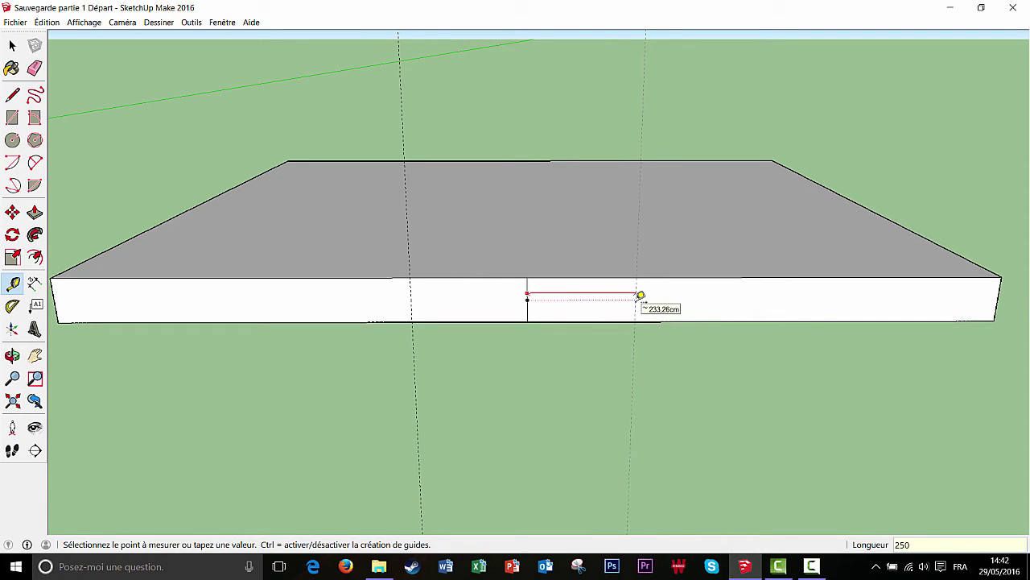
pyautogui.press('Return')
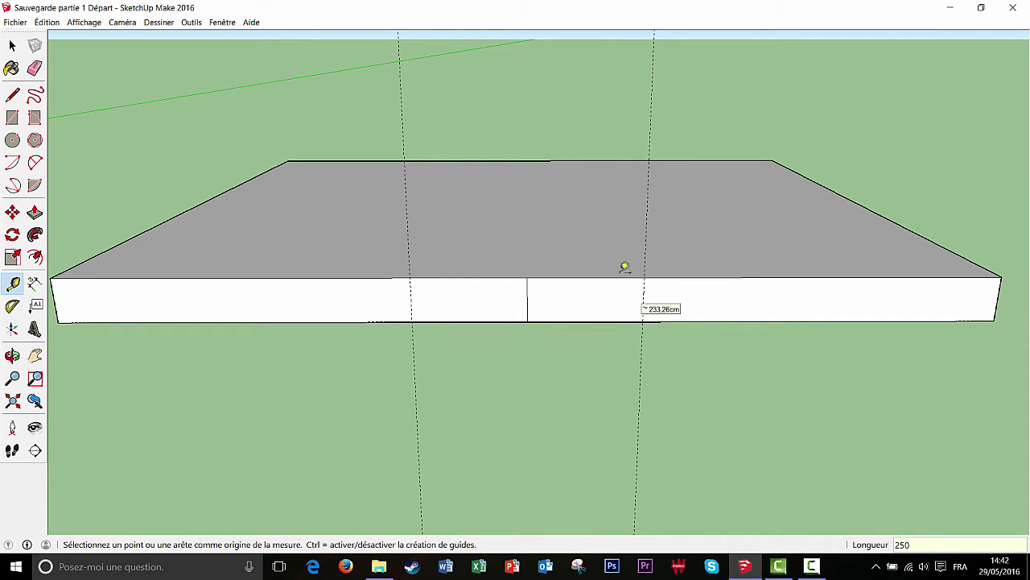
# Draw two vertical lines on the slab's front face along the guides, from the top edge to the bottom edge
pyautogui.click(12, 95)
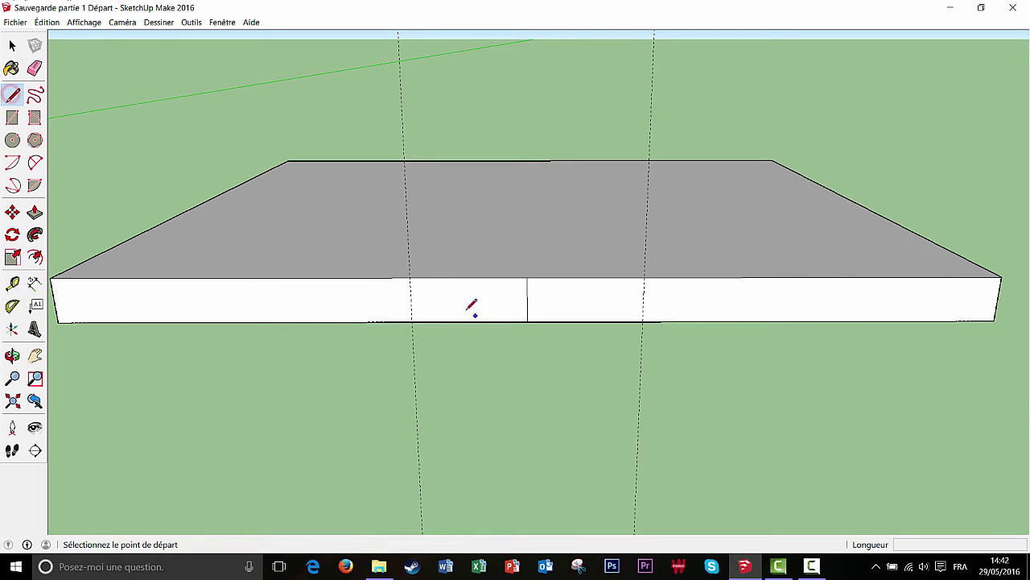
pyautogui.scroll(3, 413, 276)
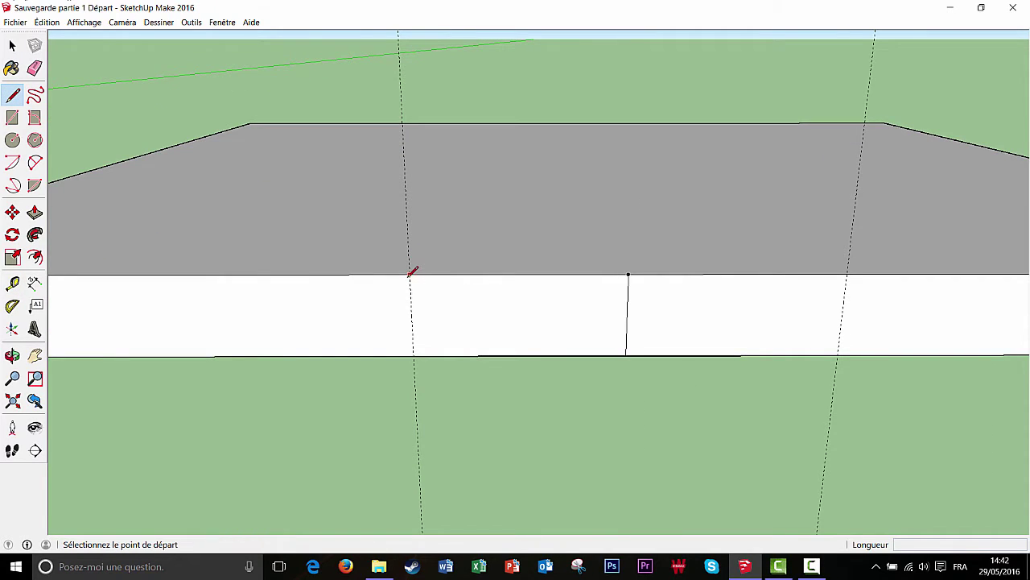
pyautogui.click(411, 275)
pyautogui.click(414, 354)
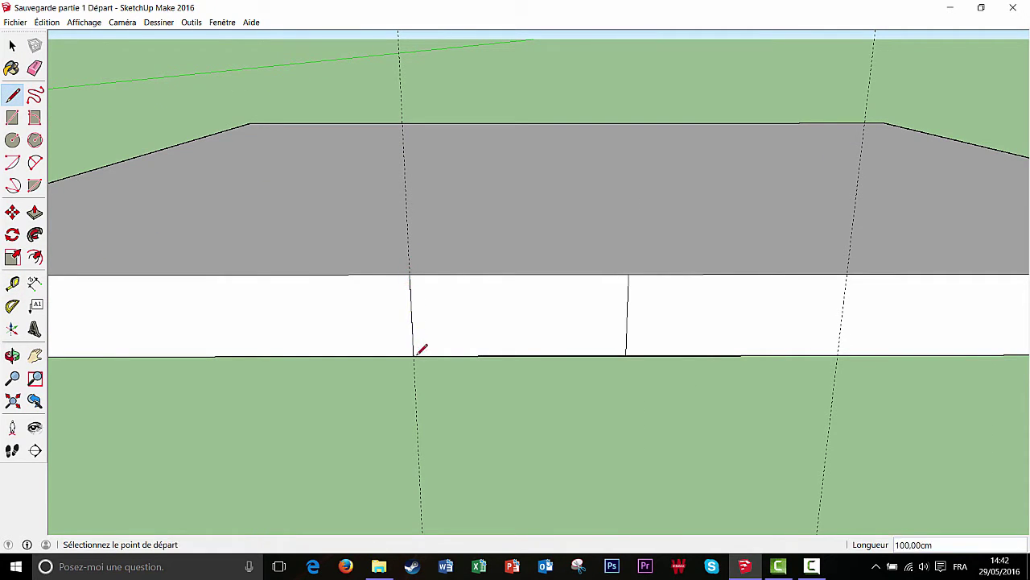
pyautogui.click(847, 274)
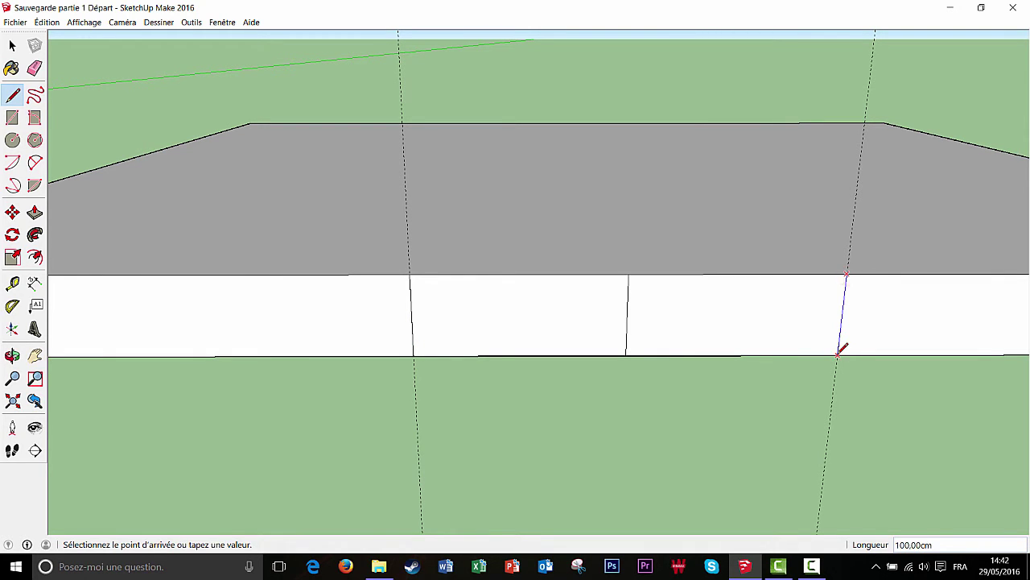
pyautogui.click(837, 355)
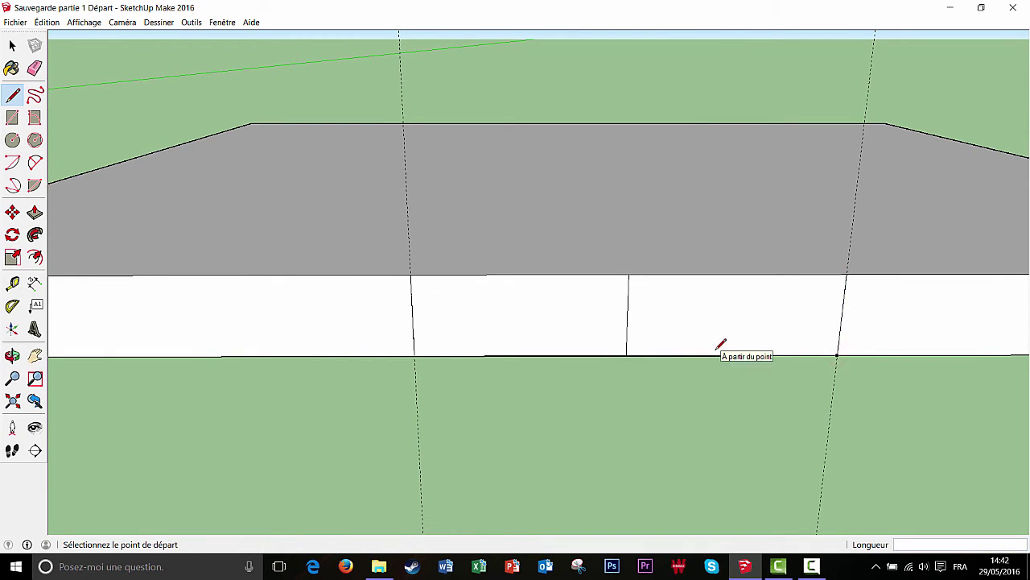
# Erase the two vertical construction guides and the centre line on the slab's front face
pyautogui.scroll(-3, 716, 351)
pyautogui.moveTo(741, 359)
pyautogui.mouseDown(button='middle')
pyautogui.moveTo(671, 336)
pyautogui.moveTo(675, 349)
pyautogui.moveTo(755, 384)
pyautogui.moveTo(421, 185)
pyautogui.mouseUp(button='middle')
pyautogui.click(35, 68)
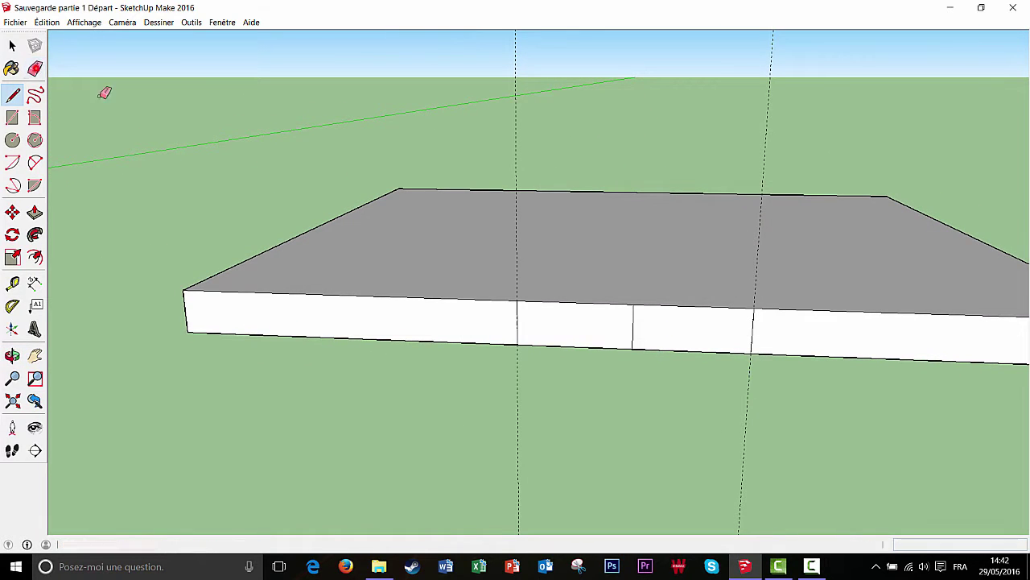
pyautogui.click(518, 155)
pyautogui.click(765, 154)
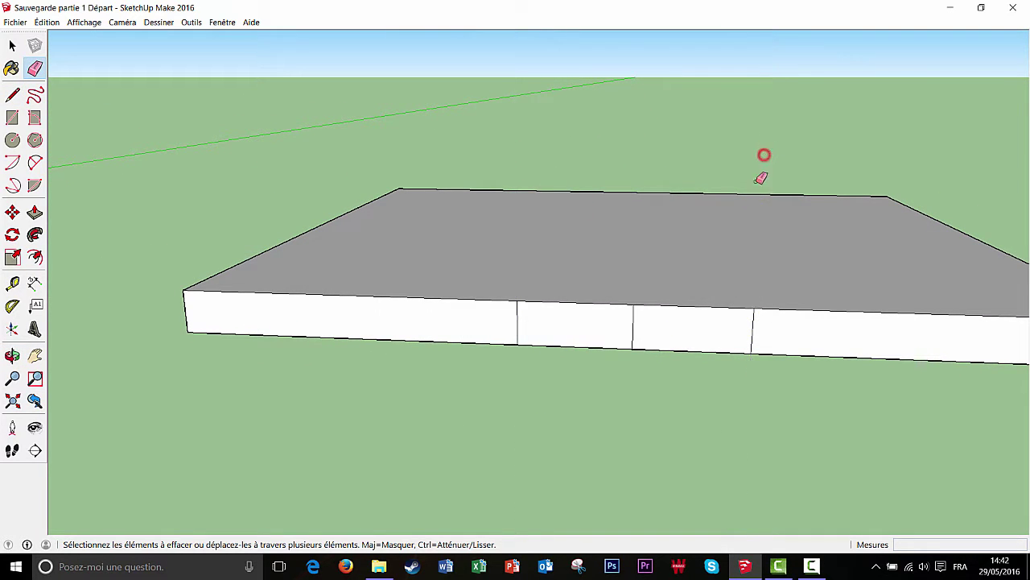
pyautogui.click(635, 328)
pyautogui.scroll(1, 610, 359)
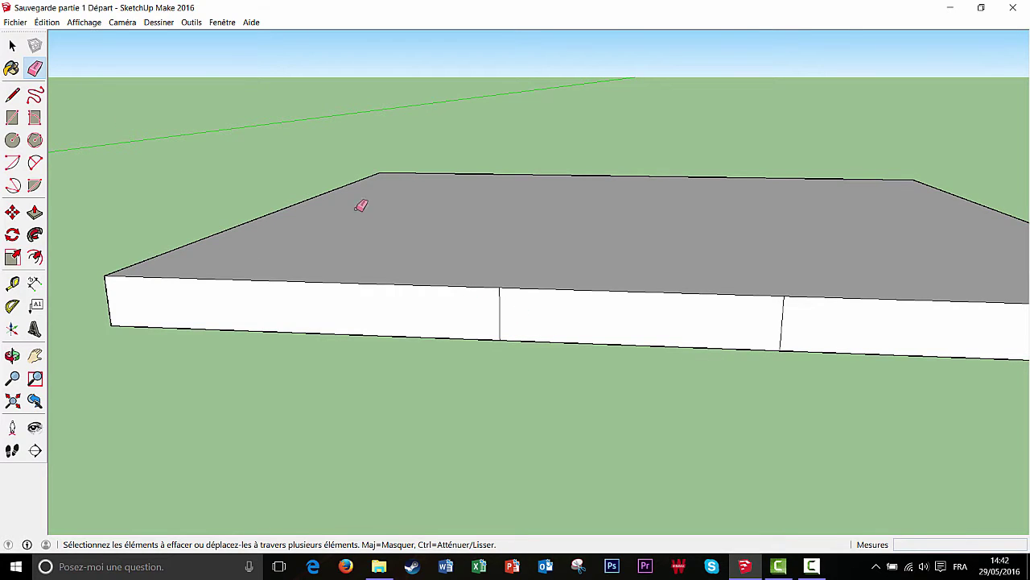
# Divide each of the two remaining vertical lines on the slab's front face into 5 equal segments
pyautogui.click(11, 46)
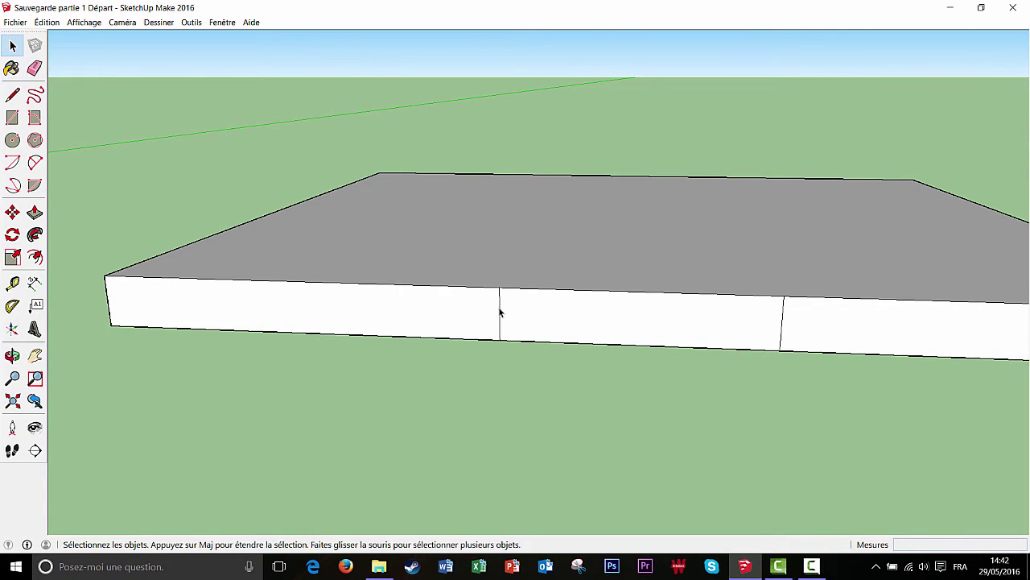
pyautogui.click(500, 310)
pyautogui.rightClick(500, 309)
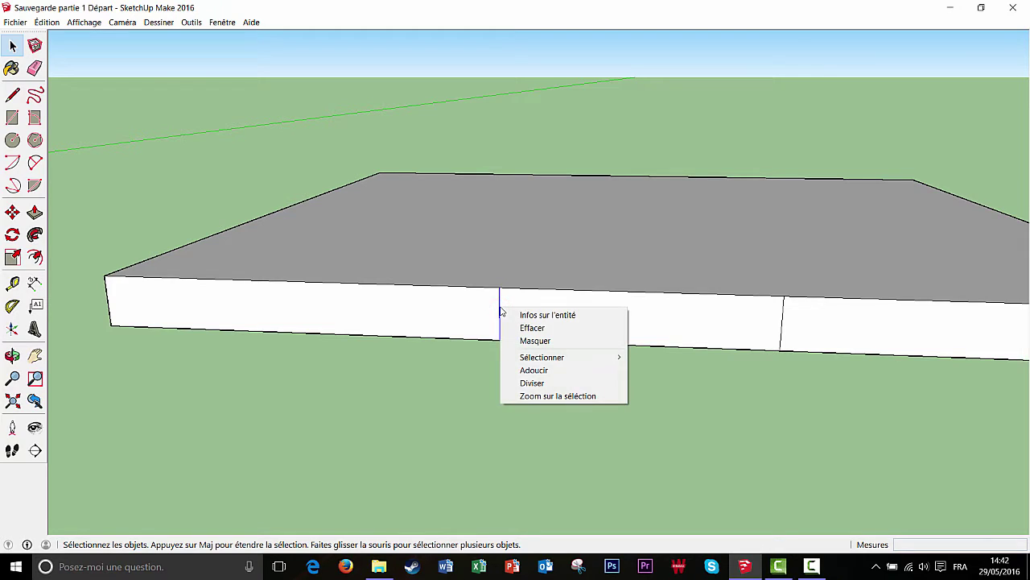
pyautogui.click(535, 383)
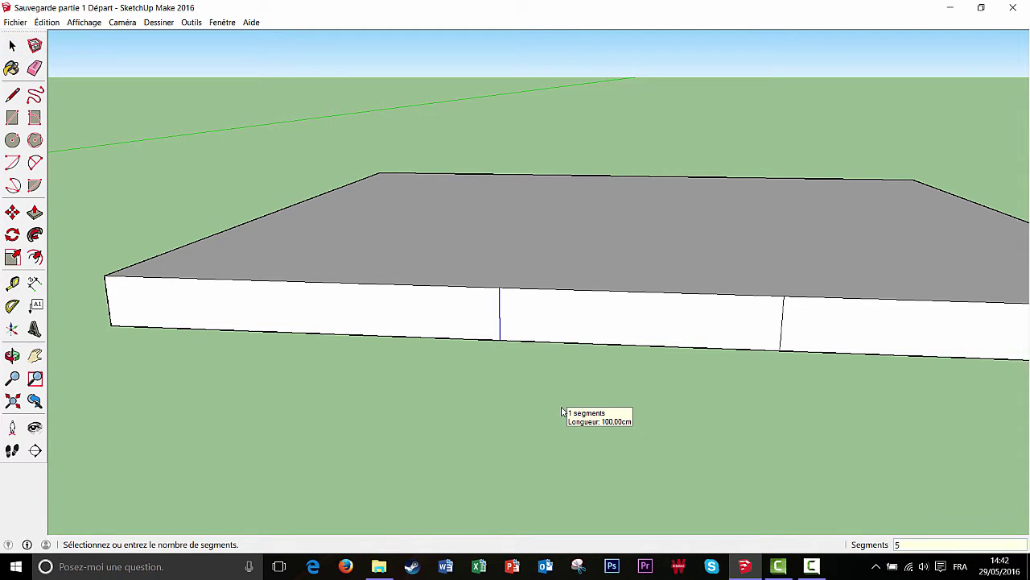
pyautogui.press('Return')
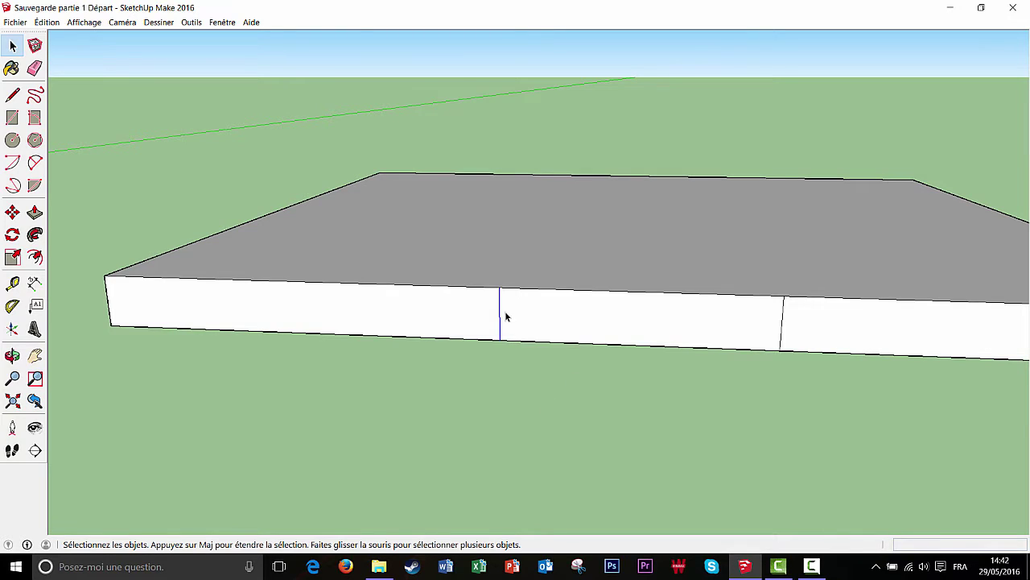
pyautogui.rightClick(783, 320)
pyautogui.click(816, 392)
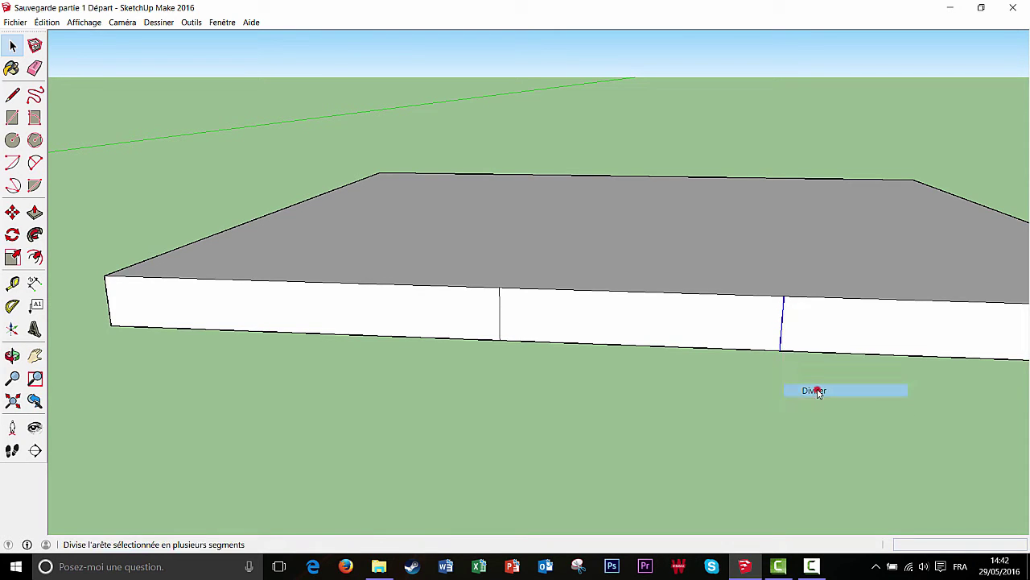
pyautogui.write('3')
pyautogui.press('Return')
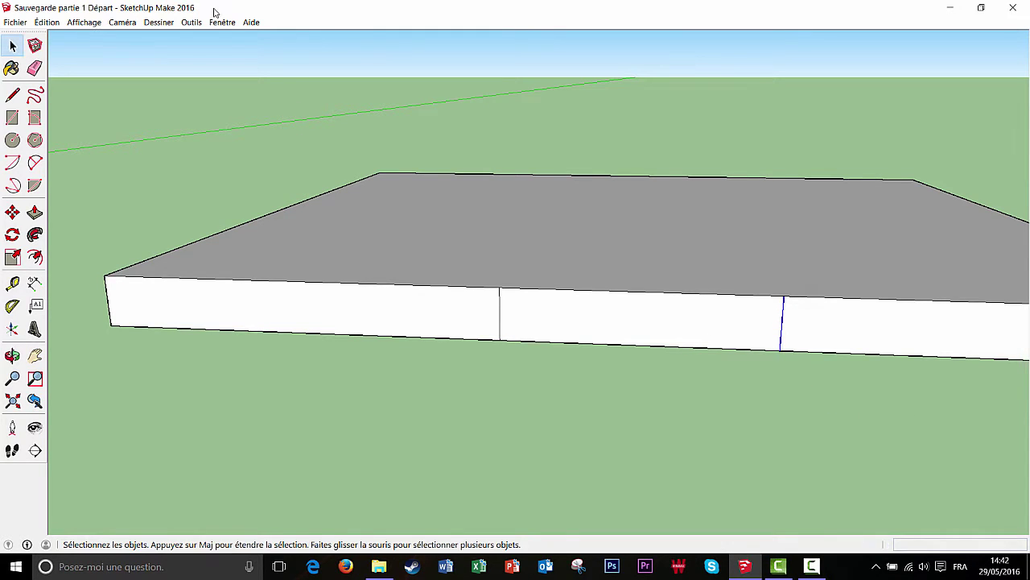
# Draw four horizontal lines across the front face's middle panel, joining the matching division points of the two vertical lines
pyautogui.click(12, 95)
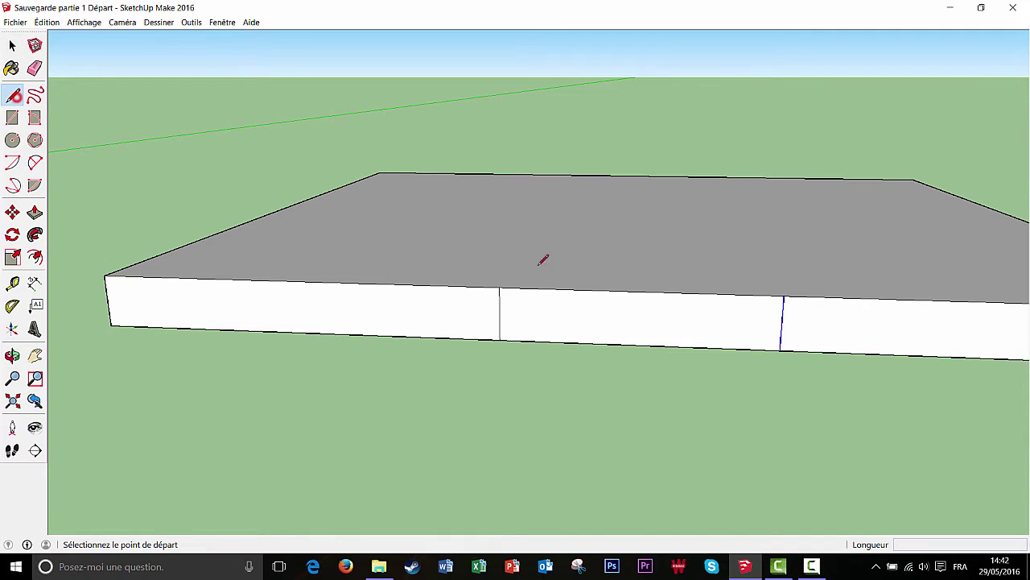
pyautogui.scroll(3, 713, 329)
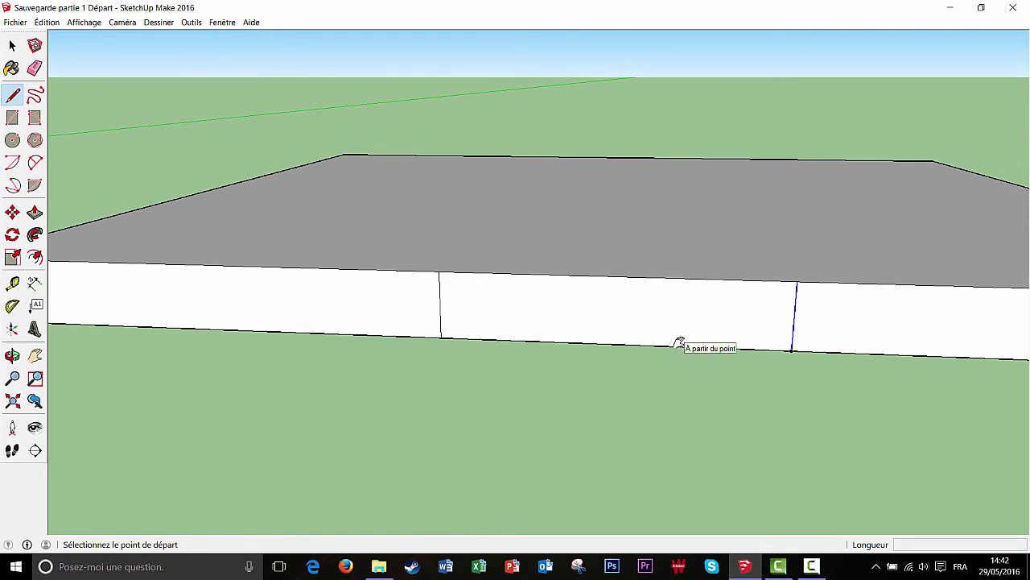
pyautogui.moveTo(681, 345); pyautogui.dragTo(644, 324, button='middle')
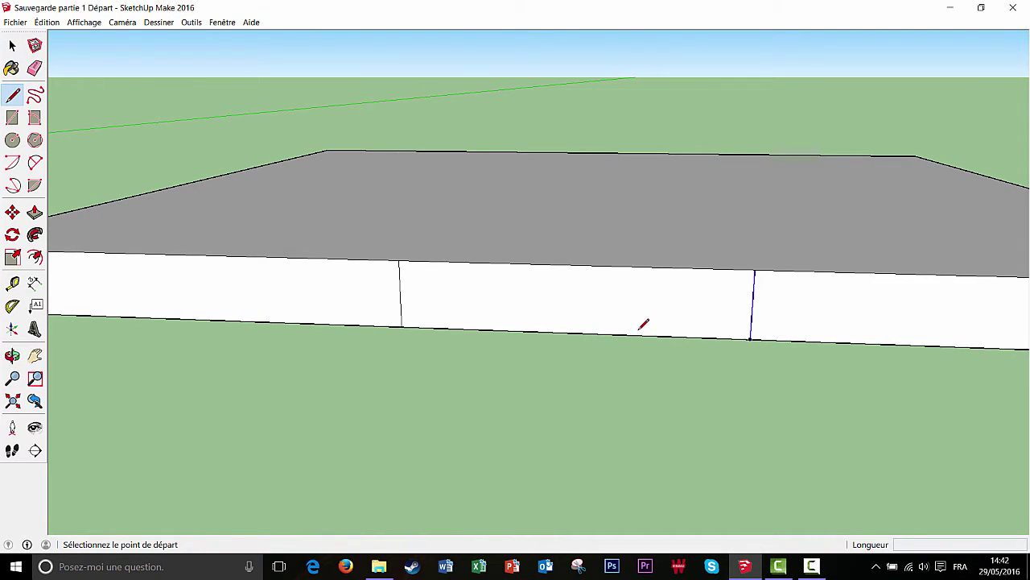
pyautogui.scroll(2, 640, 294)
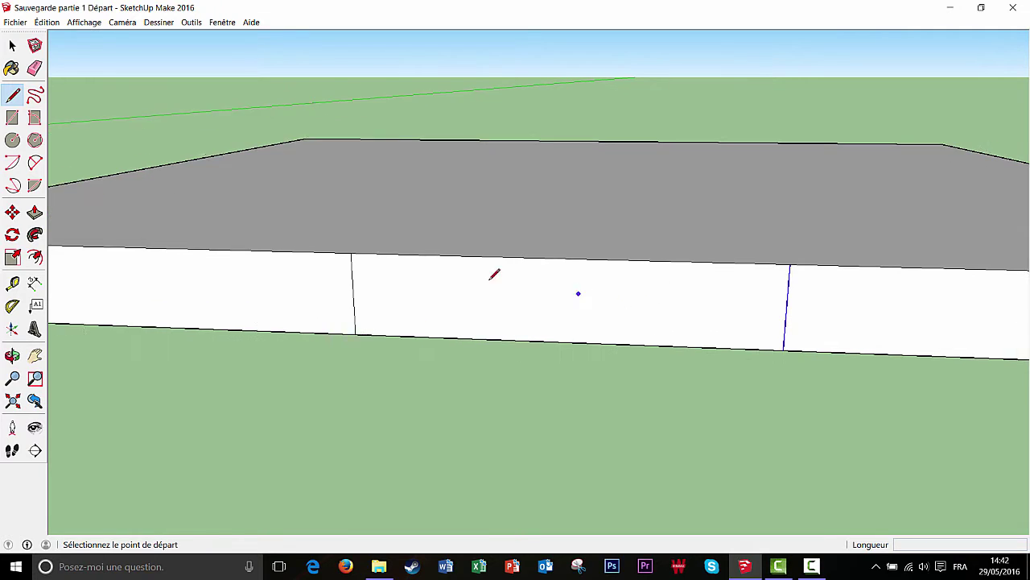
pyautogui.click(327, 266)
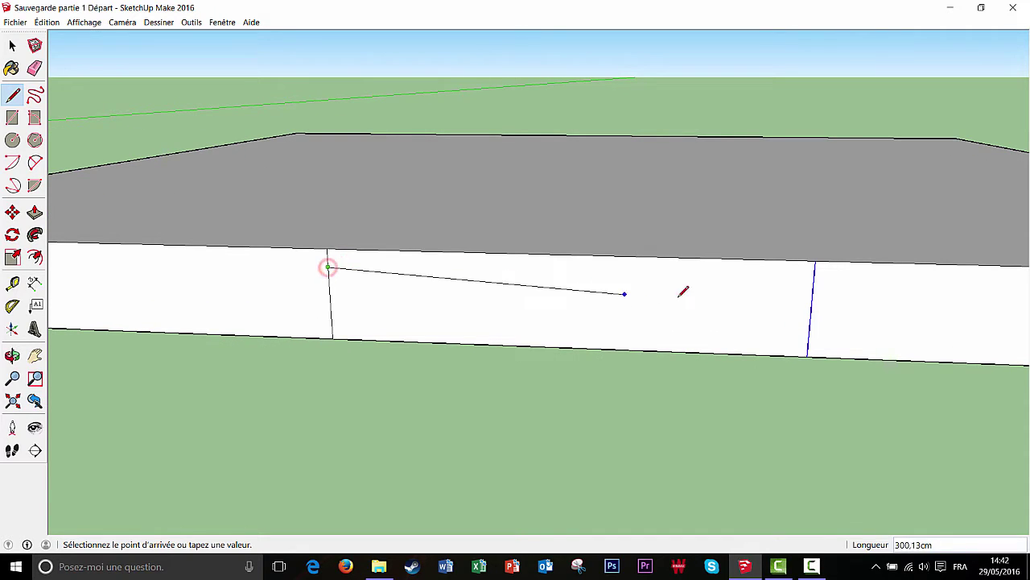
pyautogui.click(814, 280)
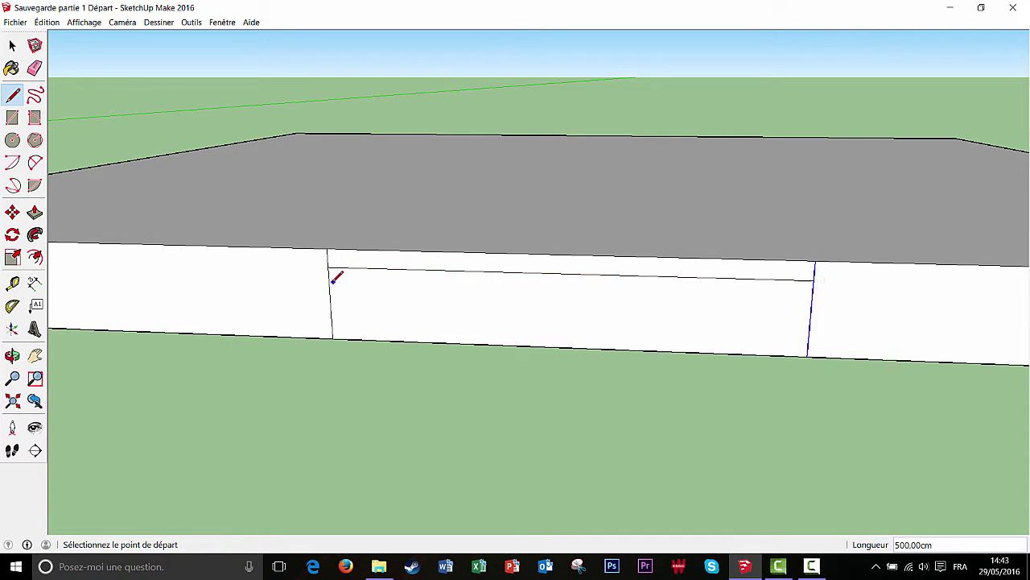
pyautogui.click(330, 285)
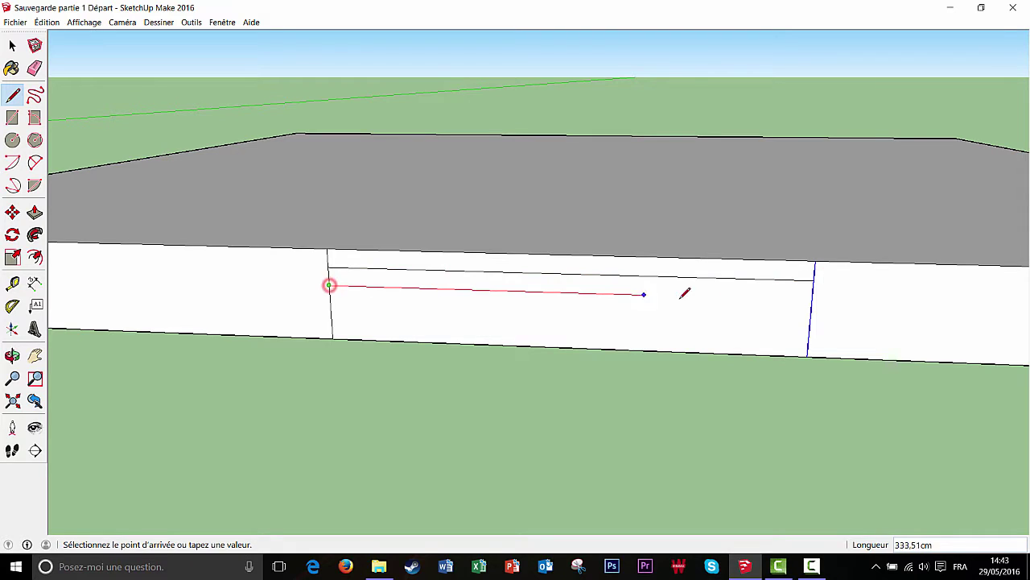
pyautogui.click(809, 299)
pyautogui.click(330, 303)
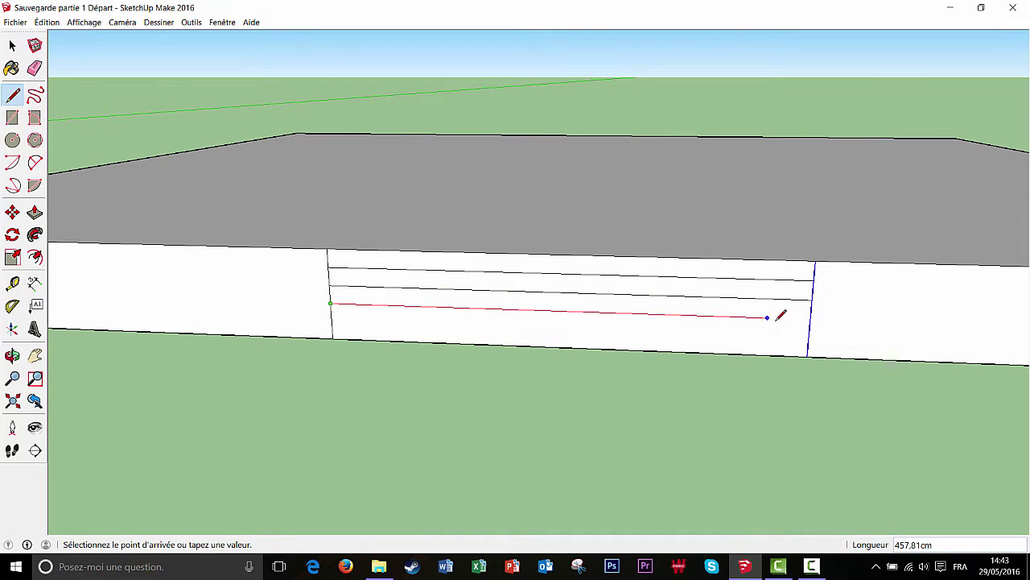
pyautogui.click(810, 318)
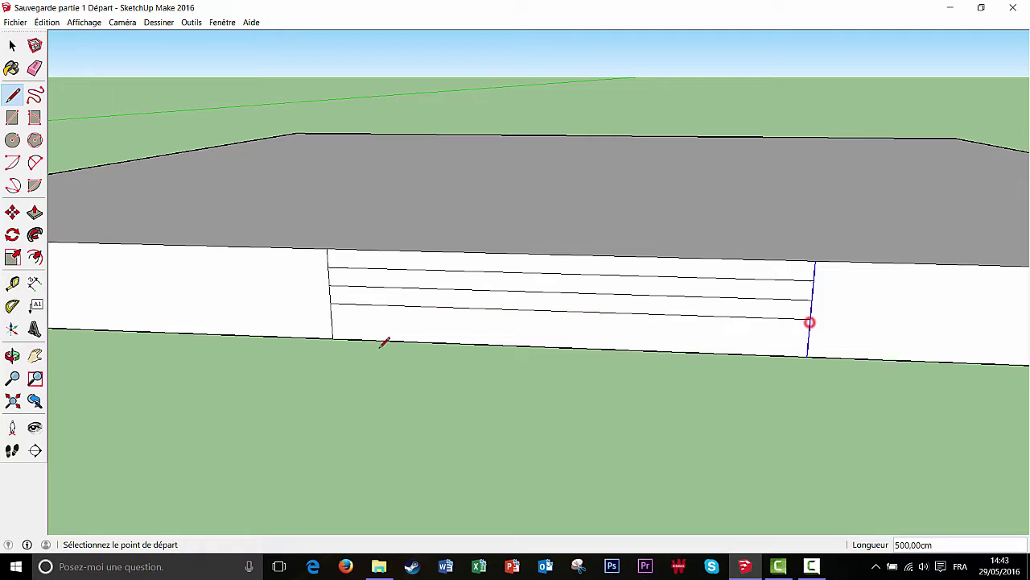
pyautogui.click(331, 321)
pyautogui.click(808, 335)
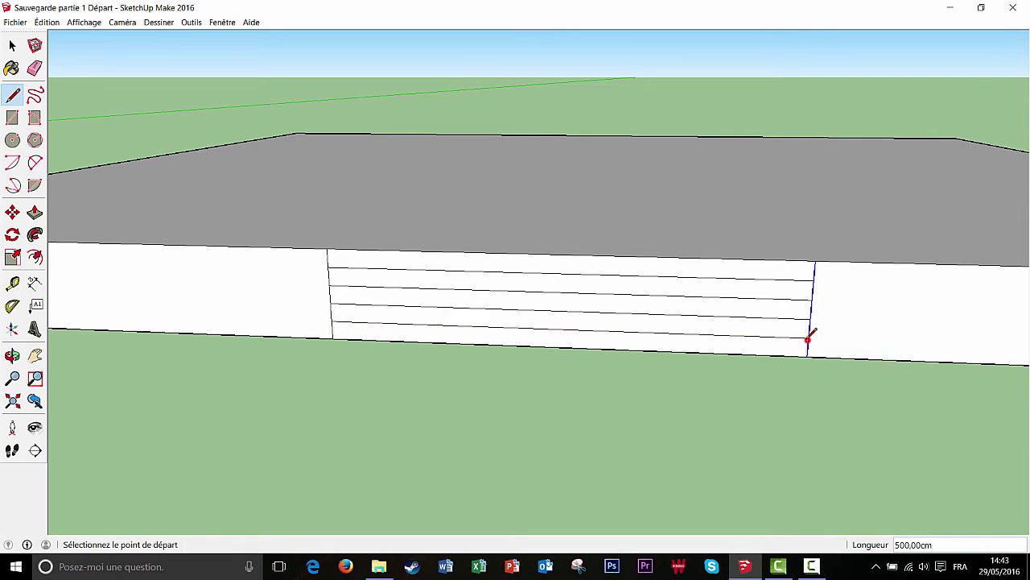
# Push/Pull the top strip of the middle panel 300 cm back into the slab
pyautogui.moveTo(528, 331); pyautogui.dragTo(520, 387, button='middle')
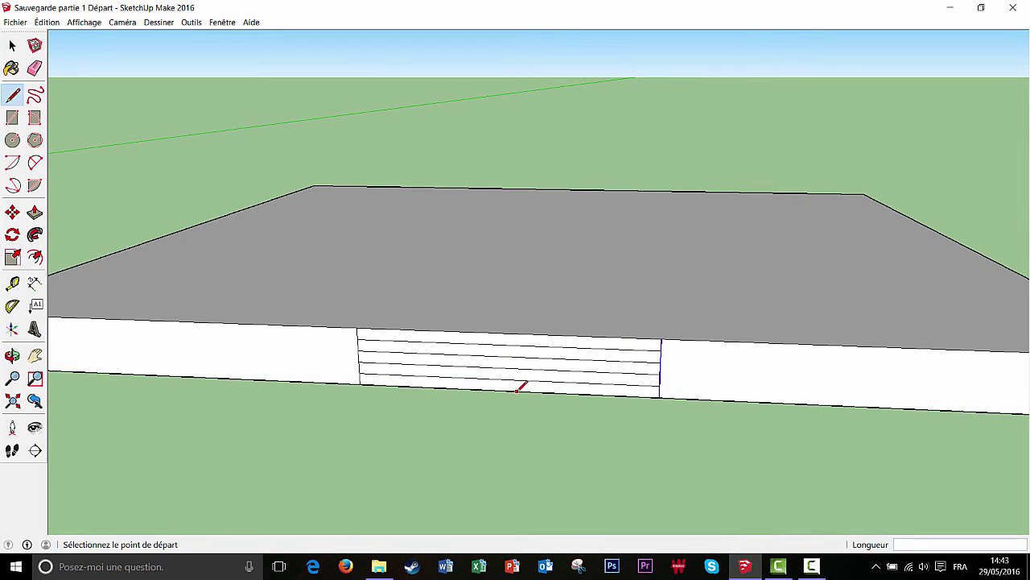
pyautogui.click(35, 213)
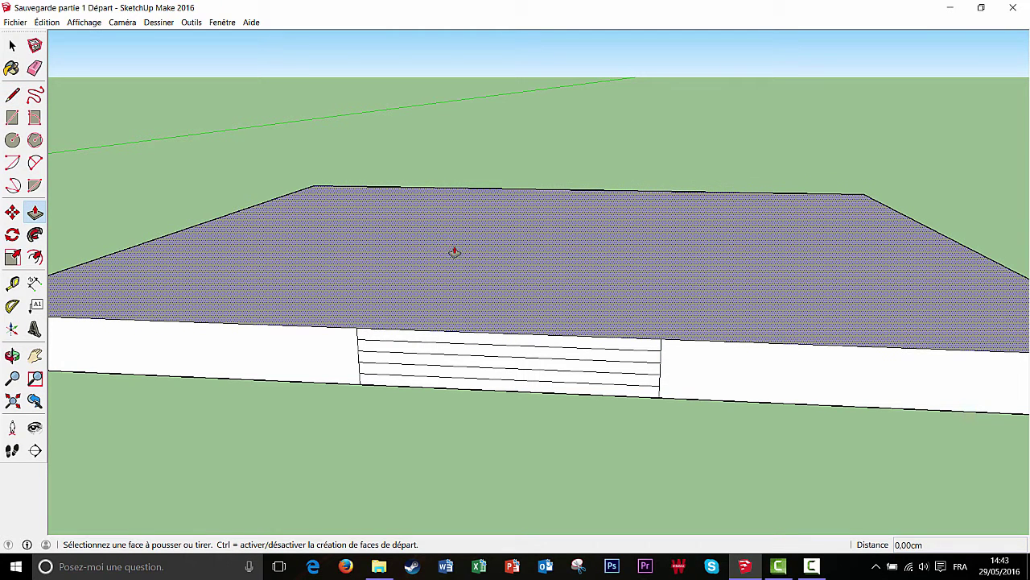
pyautogui.scroll(2, 497, 290)
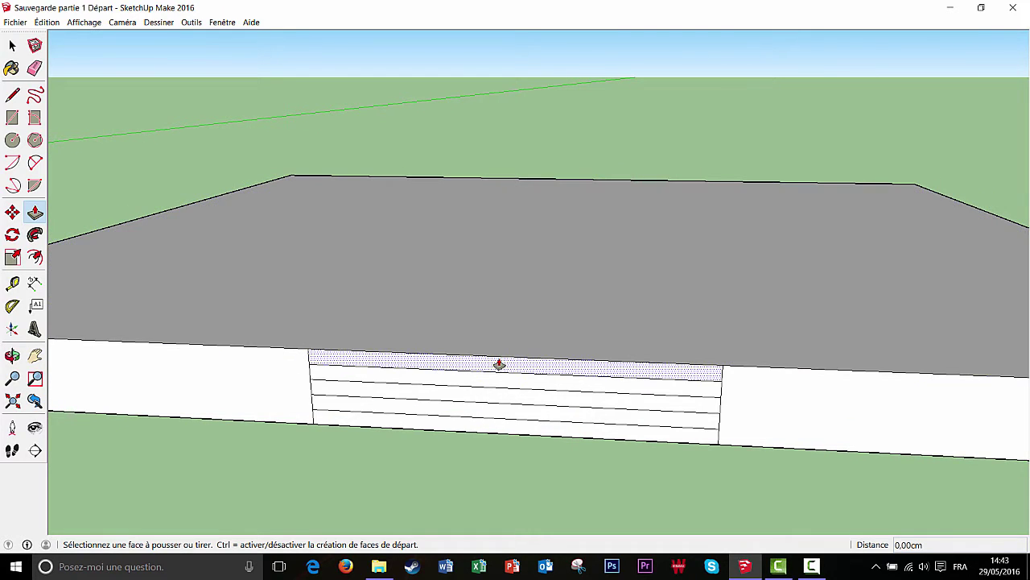
pyautogui.click(499, 362)
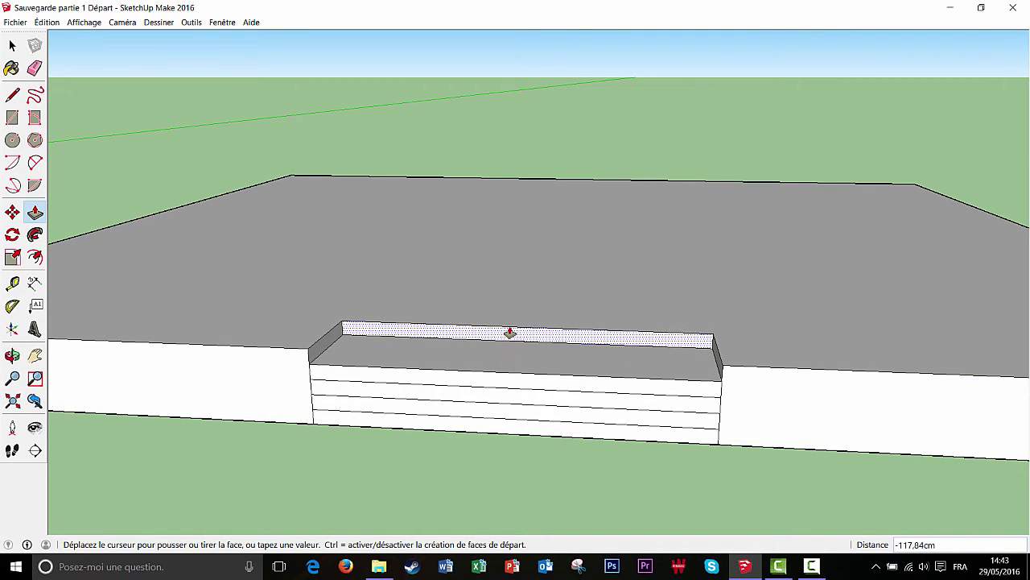
pyautogui.write('300')
pyautogui.press('Return')
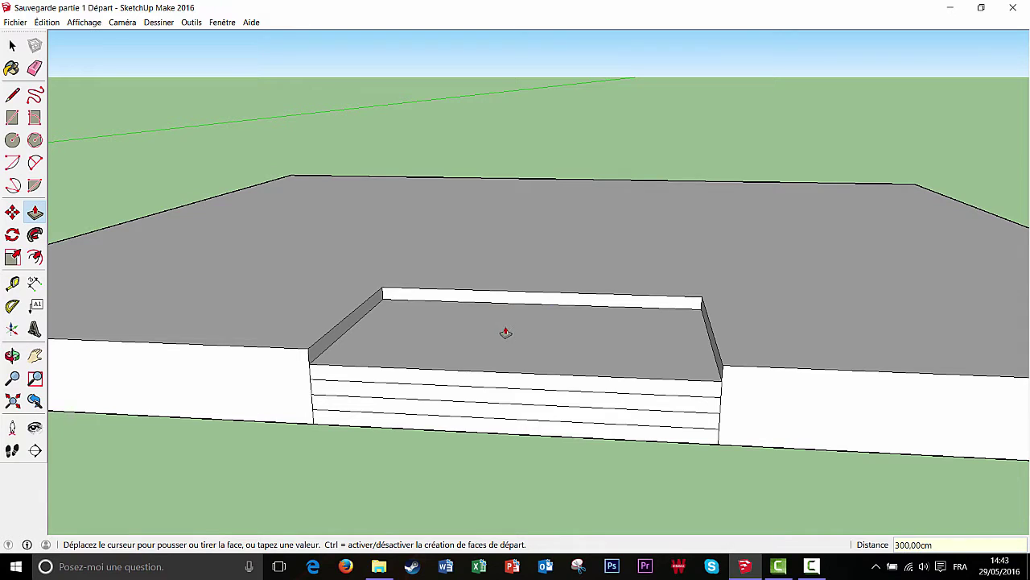
pyautogui.click(504, 333)
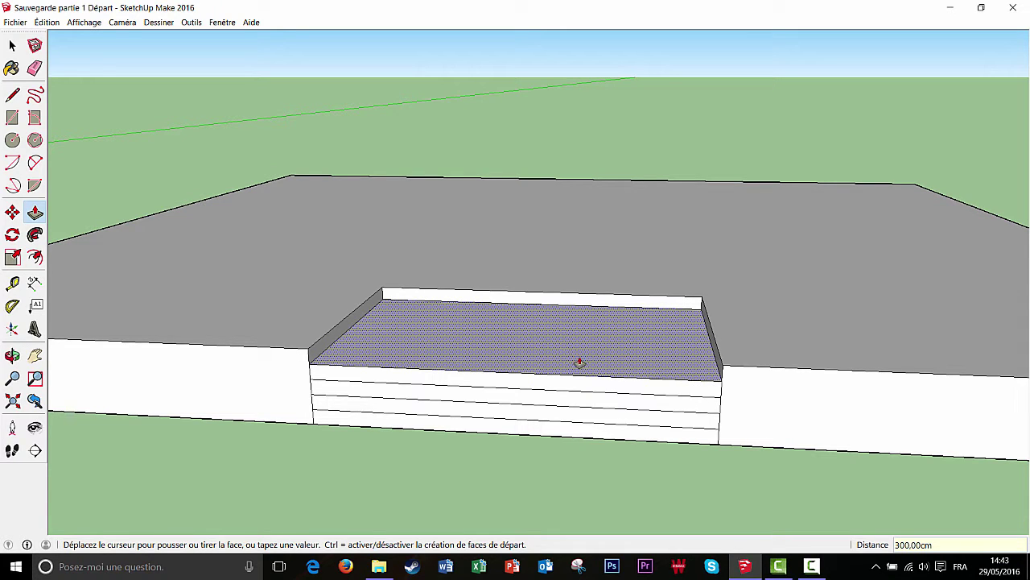
# Push/Pull the second and third strips back into the slab freehand, each less deep than the one above
pyautogui.click(545, 376)
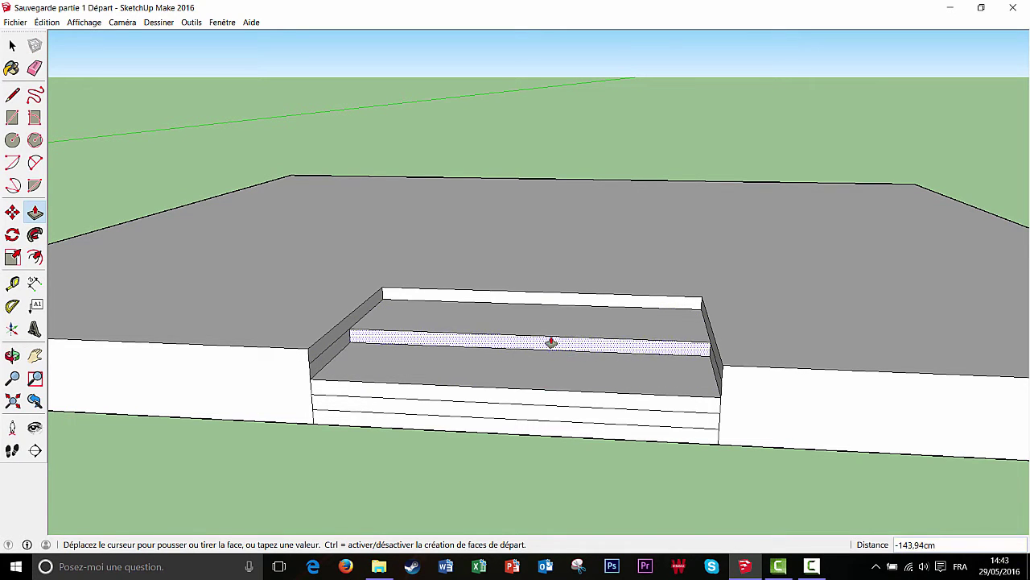
pyautogui.click(550, 331)
pyautogui.click(534, 395)
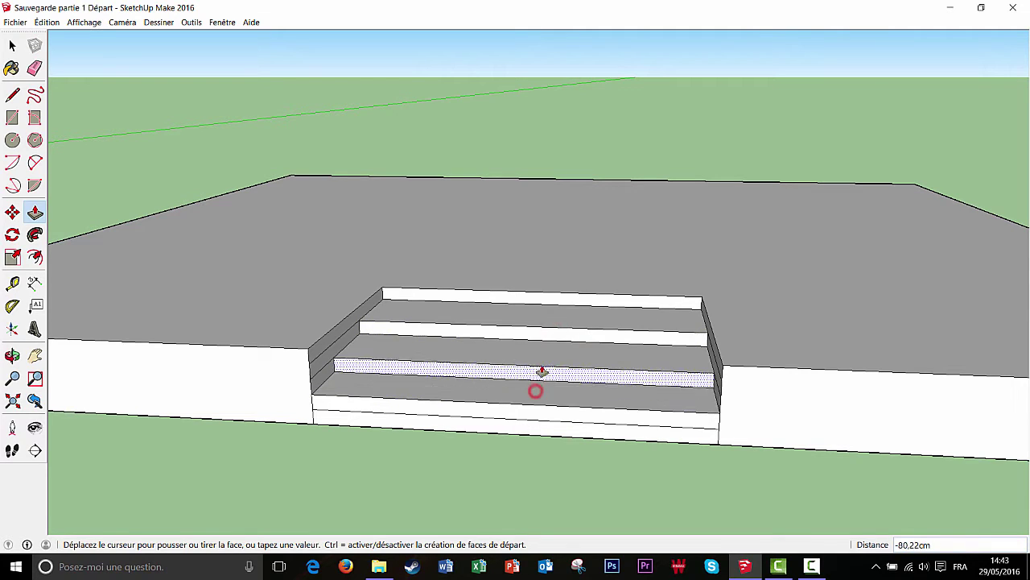
pyautogui.click(540, 360)
# Push the second riser back about 24 cm more and move the third riser further back to even out the treads
pyautogui.click(539, 337)
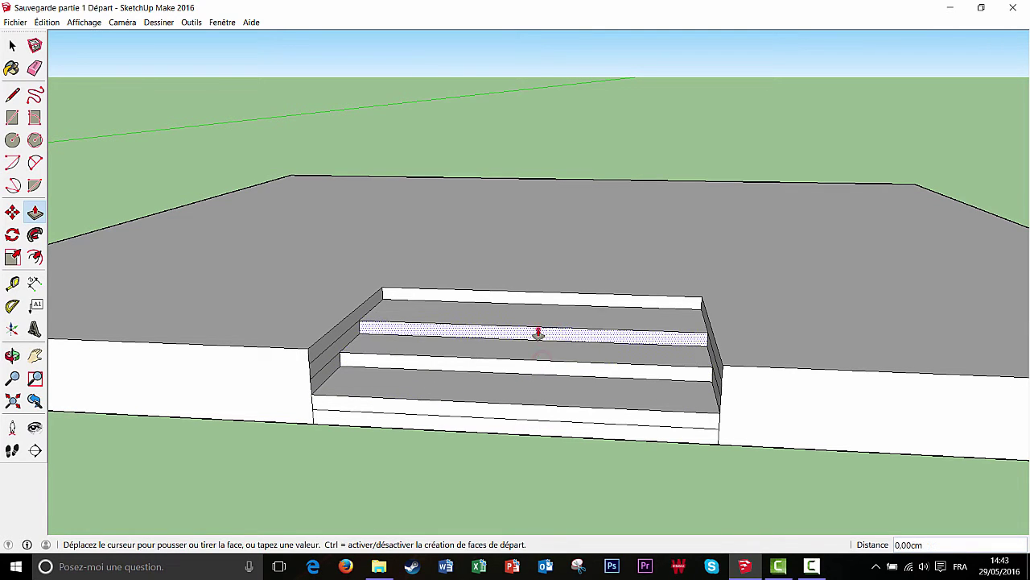
pyautogui.click(537, 326)
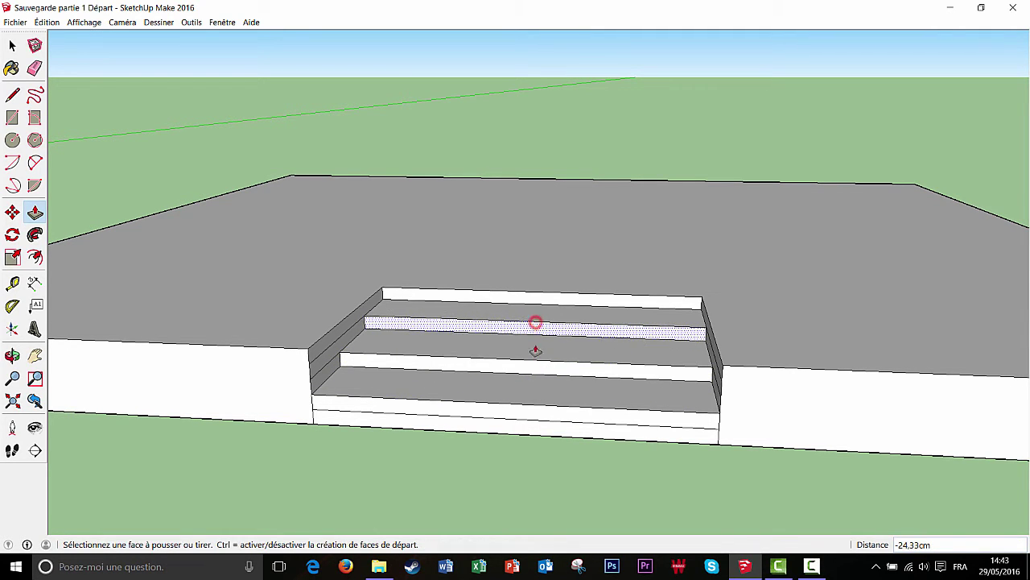
pyautogui.click(530, 365)
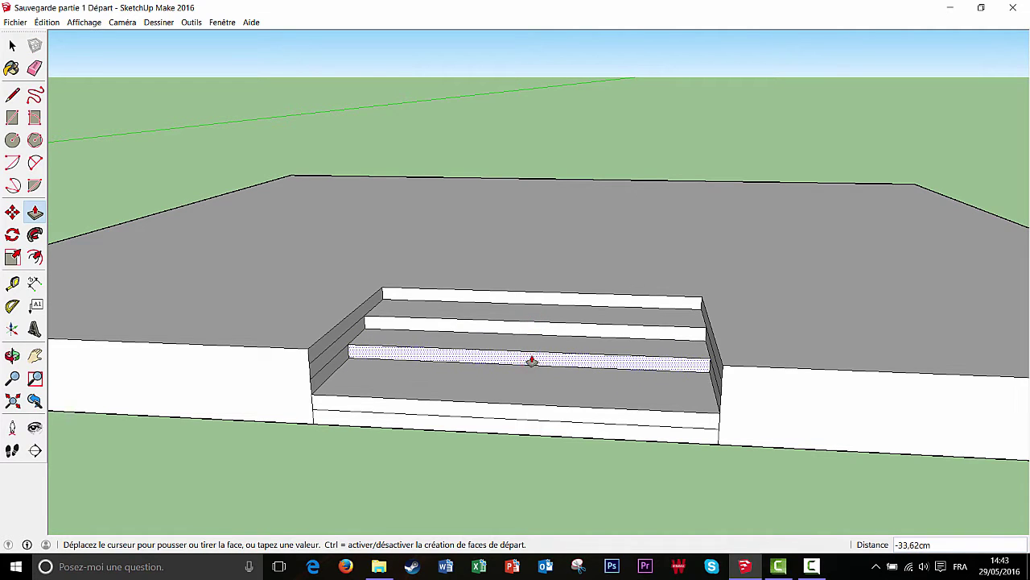
pyautogui.click(532, 357)
# Push the fourth strip back into the slab, and nudge the third and fourth risers slightly further in to even out the treads
pyautogui.click(531, 357)
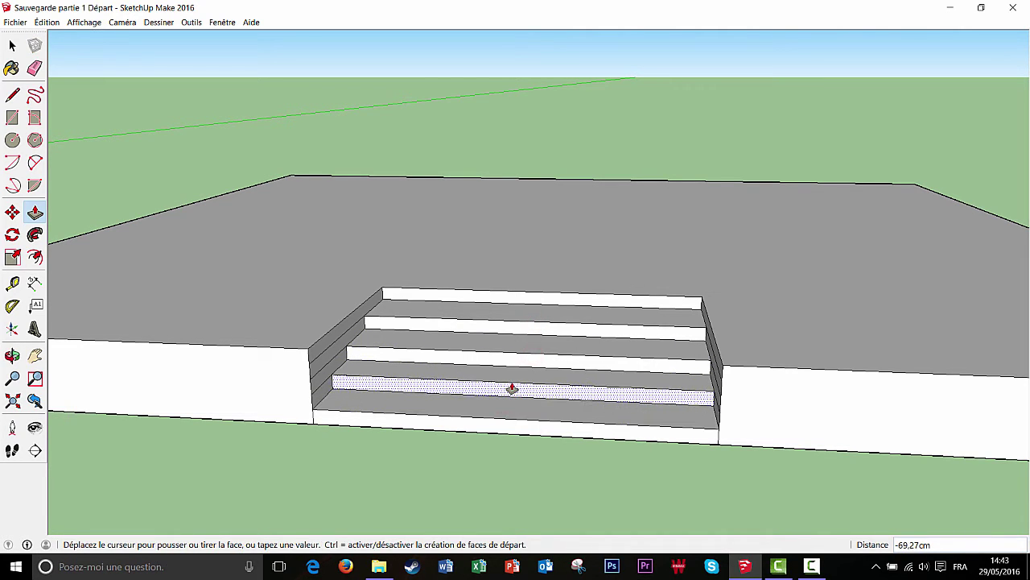
pyautogui.click(509, 386)
pyautogui.moveTo(510, 384); pyautogui.dragTo(451, 459, button='middle')
pyautogui.moveTo(579, 409); pyautogui.dragTo(731, 333, button='middle')
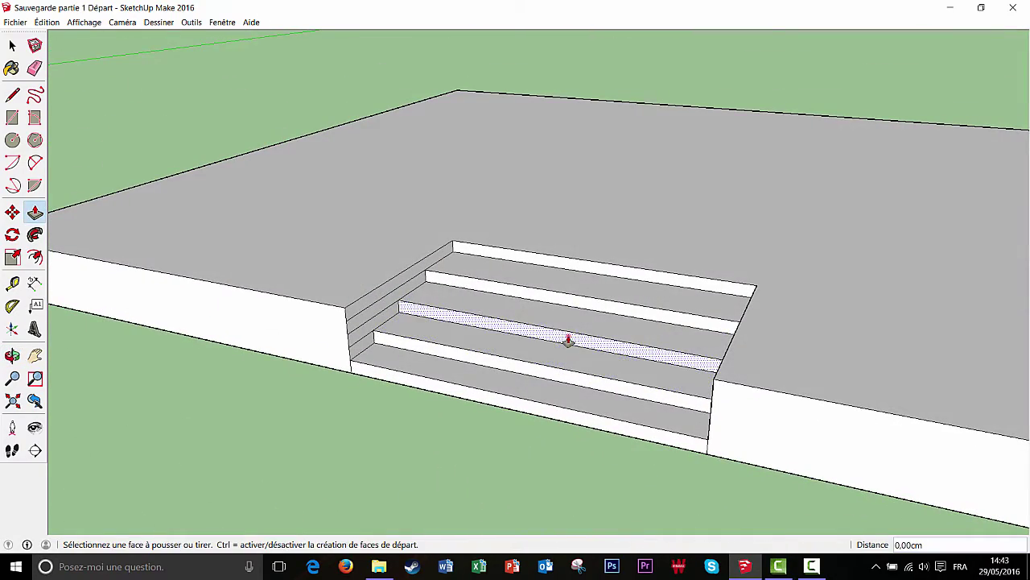
pyautogui.click(568, 338)
pyautogui.click(569, 336)
pyautogui.click(545, 374)
pyautogui.click(545, 371)
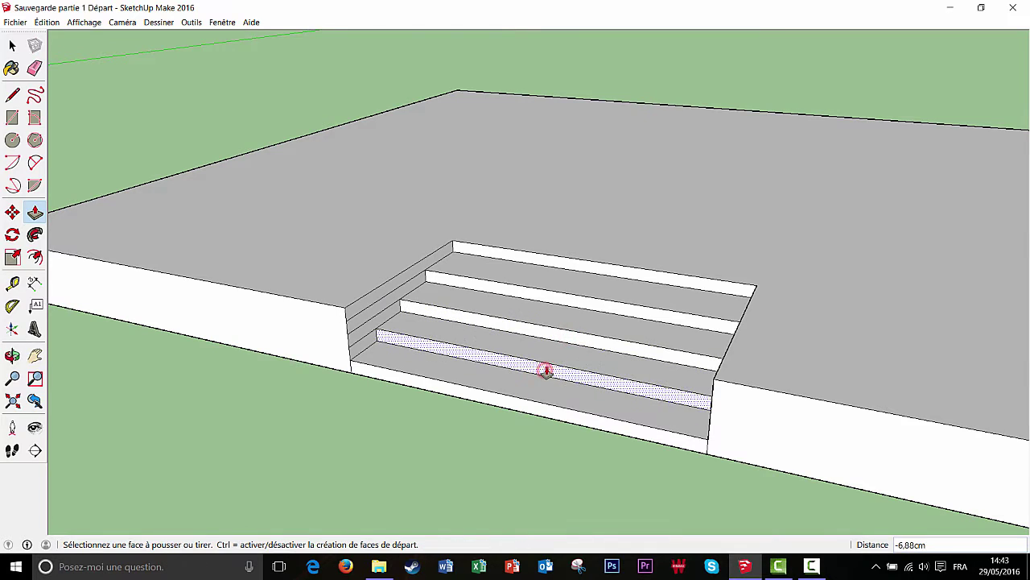
# Erase the leftover lines on both side walls of the stair recess
pyautogui.moveTo(551, 379); pyautogui.dragTo(335, 244, button='middle')
pyautogui.click(34, 69)
pyautogui.moveTo(515, 387)
pyautogui.mouseDown(button='middle')
pyautogui.moveTo(489, 380)
pyautogui.moveTo(444, 302)
pyautogui.mouseUp(button='middle')
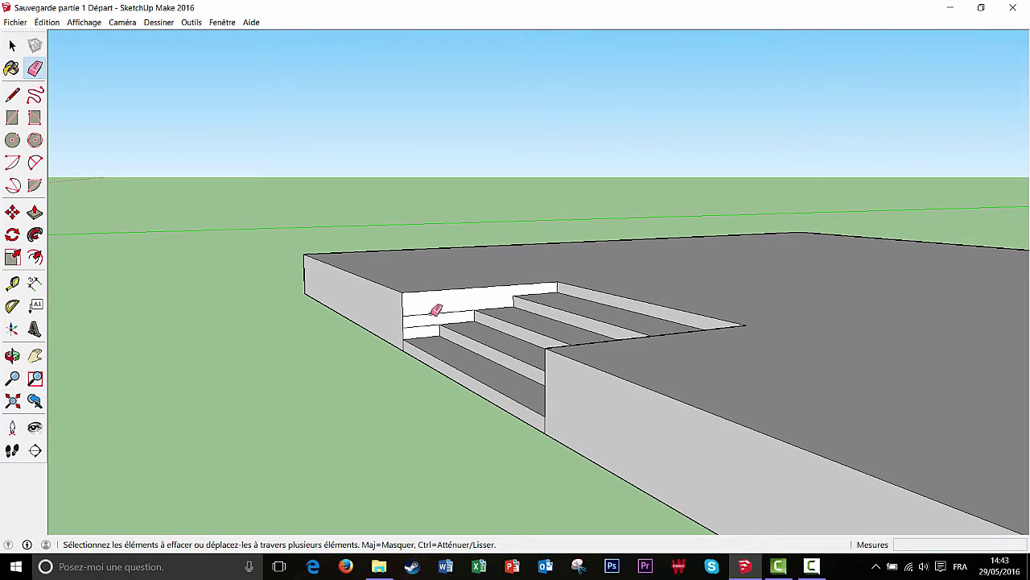
pyautogui.moveTo(428, 339); pyautogui.dragTo(729, 311, button='middle')
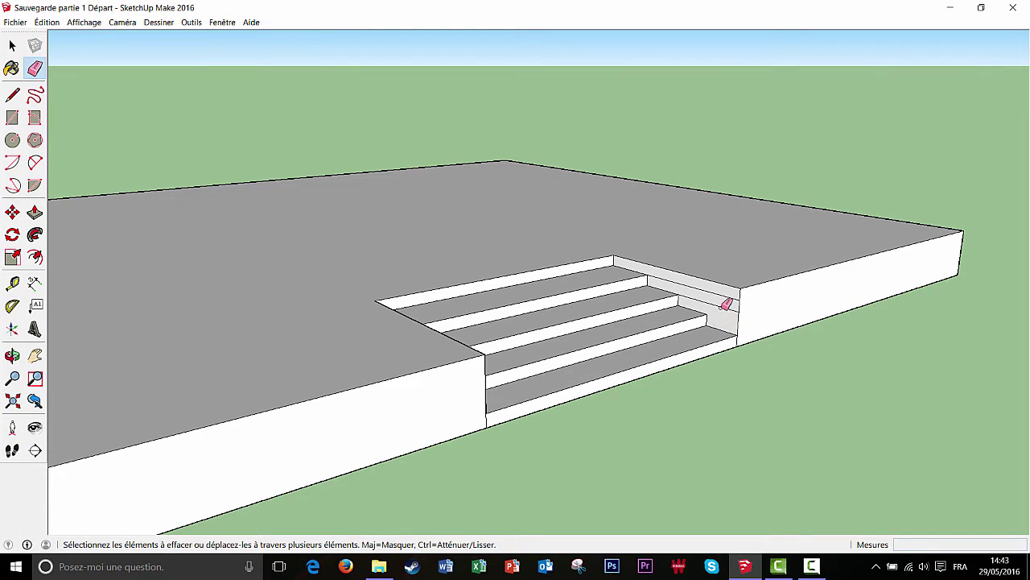
pyautogui.moveTo(725, 296); pyautogui.dragTo(504, 274, button='middle')
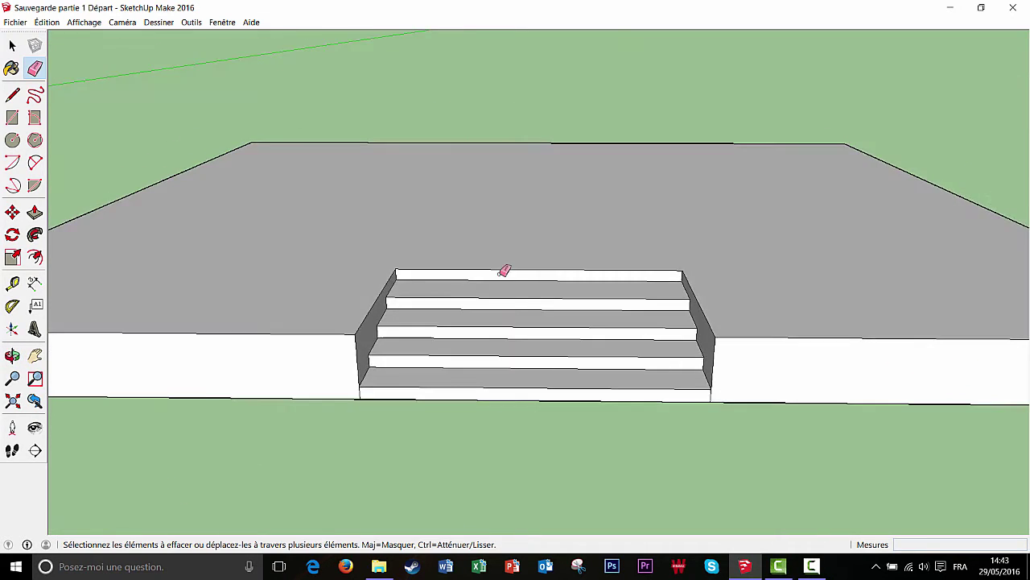
# Draw a vertical centre line on the slab's opposite face, from the midpoint of its upper edge to its lower edge
pyautogui.scroll(-4, 531, 269)
pyautogui.moveTo(607, 269)
pyautogui.mouseDown(button='middle')
pyautogui.moveTo(517, 292)
pyautogui.moveTo(754, 341)
pyautogui.moveTo(591, 338)
pyautogui.moveTo(580, 301)
pyautogui.mouseUp(button='middle')
pyautogui.press('e')
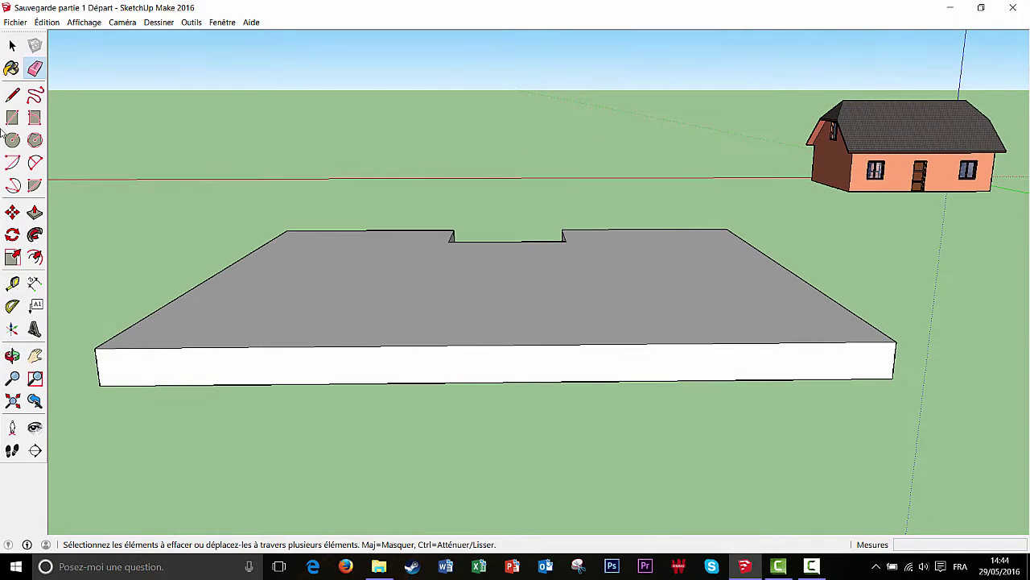
pyautogui.click(11, 97)
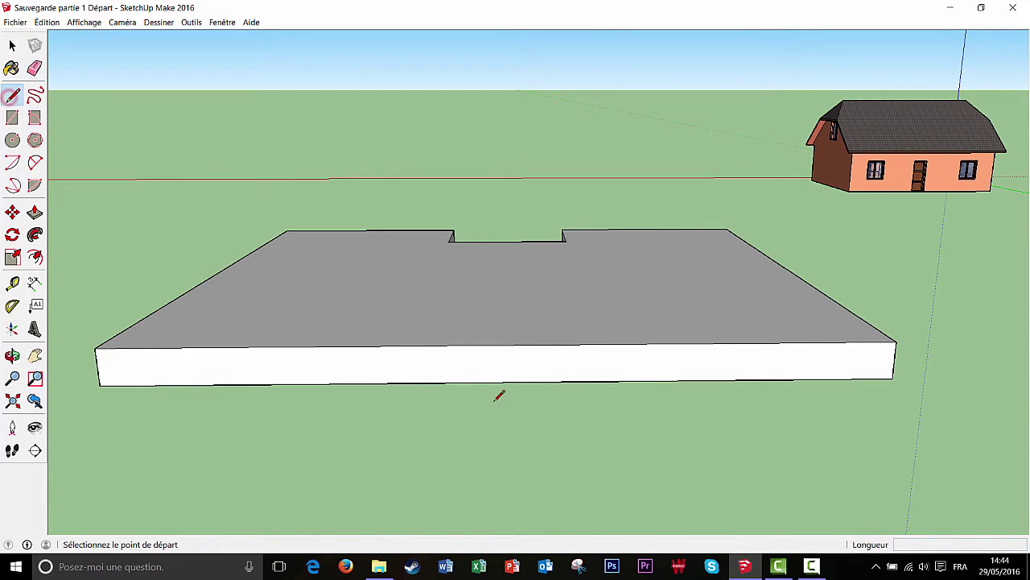
pyautogui.click(501, 346)
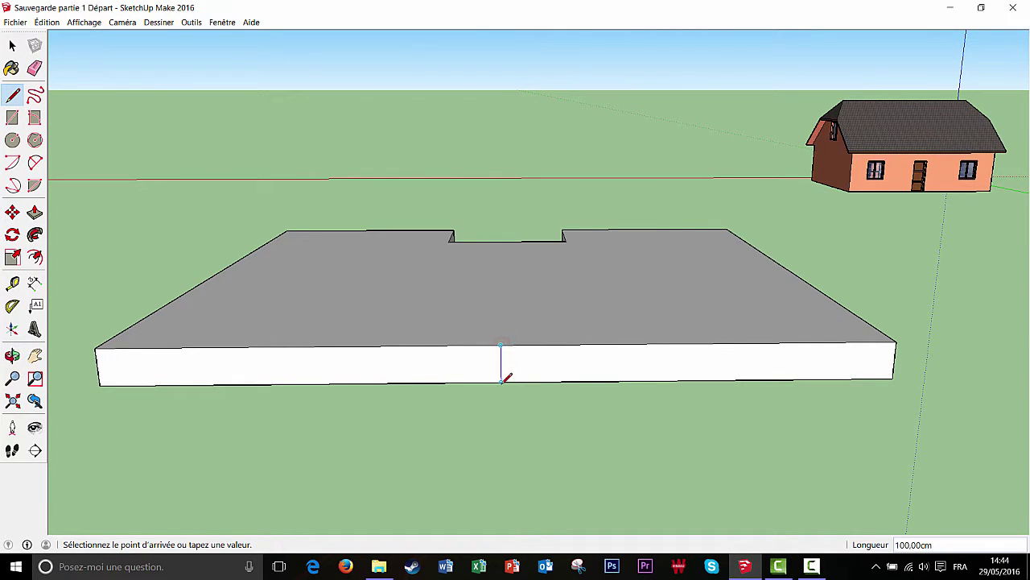
# Place two vertical guides 250 cm from the centre line, one on each side of it
pyautogui.click(12, 284)
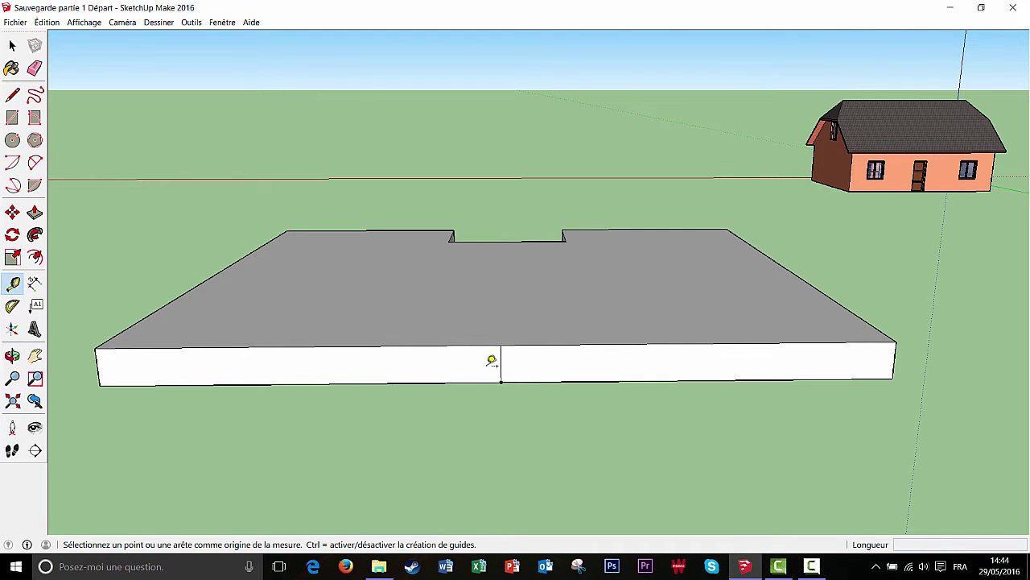
pyautogui.click(500, 361)
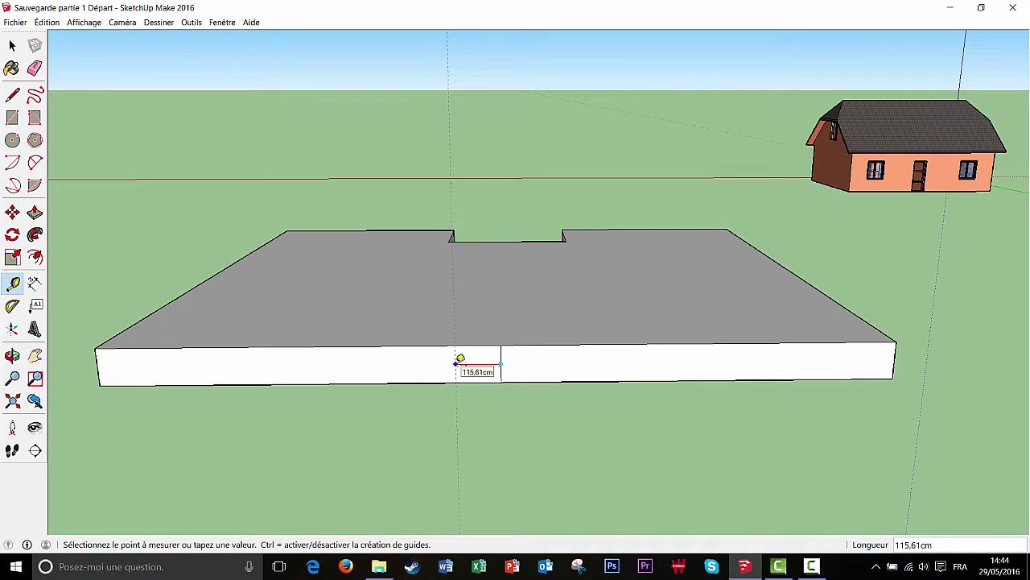
pyautogui.write('250')
pyautogui.press('Return')
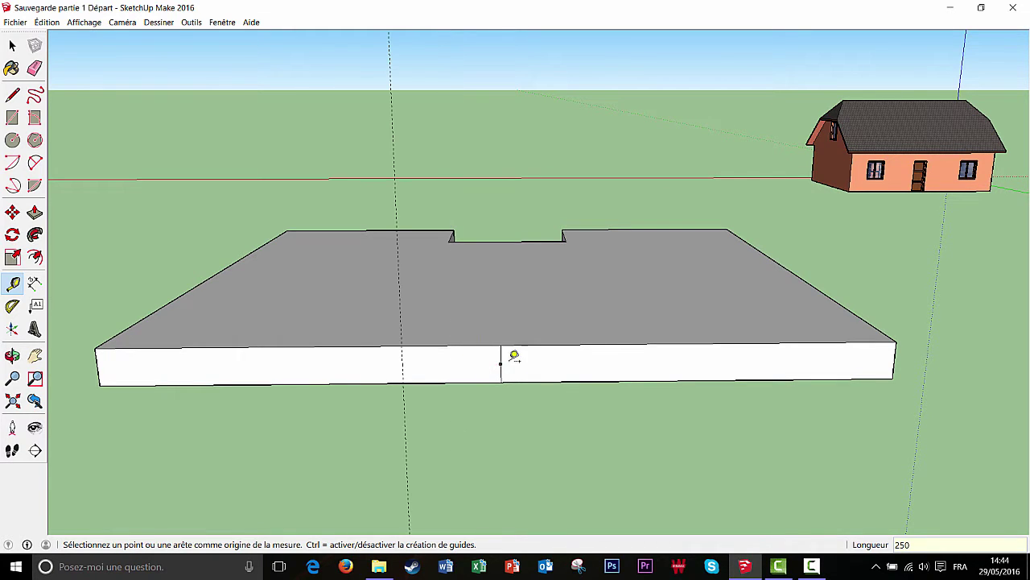
pyautogui.click(501, 355)
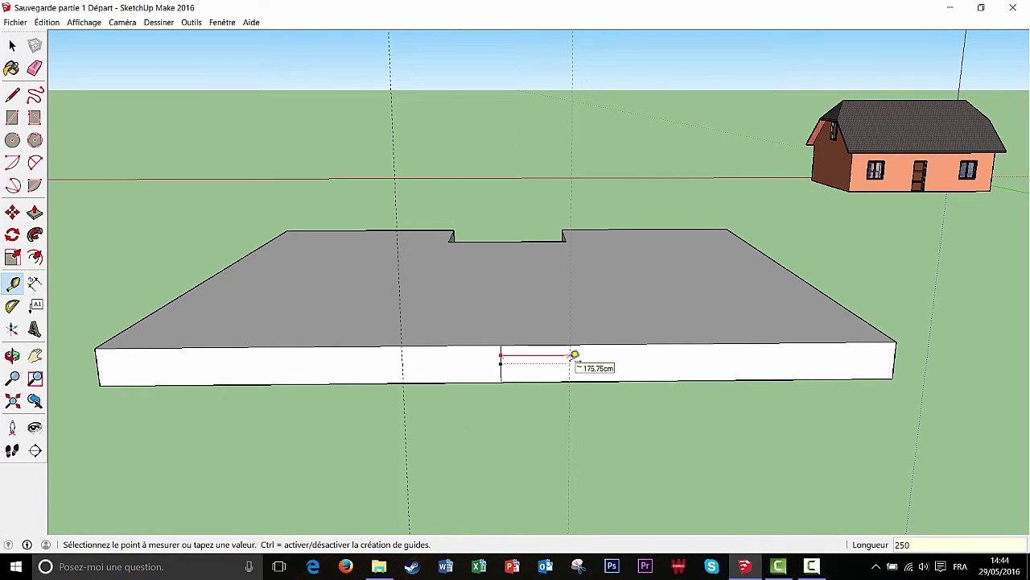
pyautogui.write('250')
pyautogui.press('Return')
# Draw vertical edges along both guides, from the upper to the lower edge of the slab's face
pyautogui.click(12, 95)
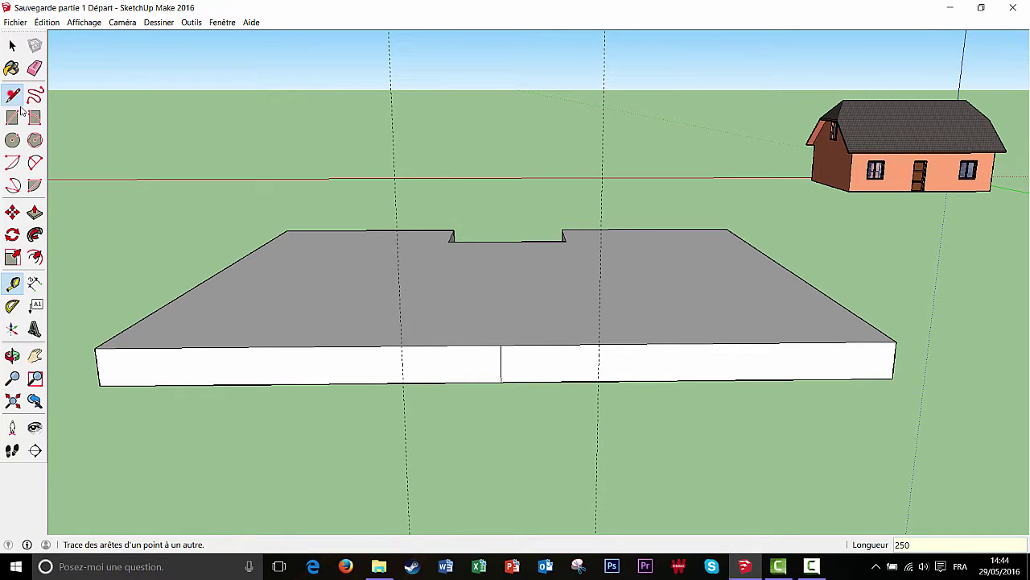
pyautogui.scroll(3, 402, 341)
pyautogui.moveTo(402, 342); pyautogui.dragTo(419, 349, button='middle')
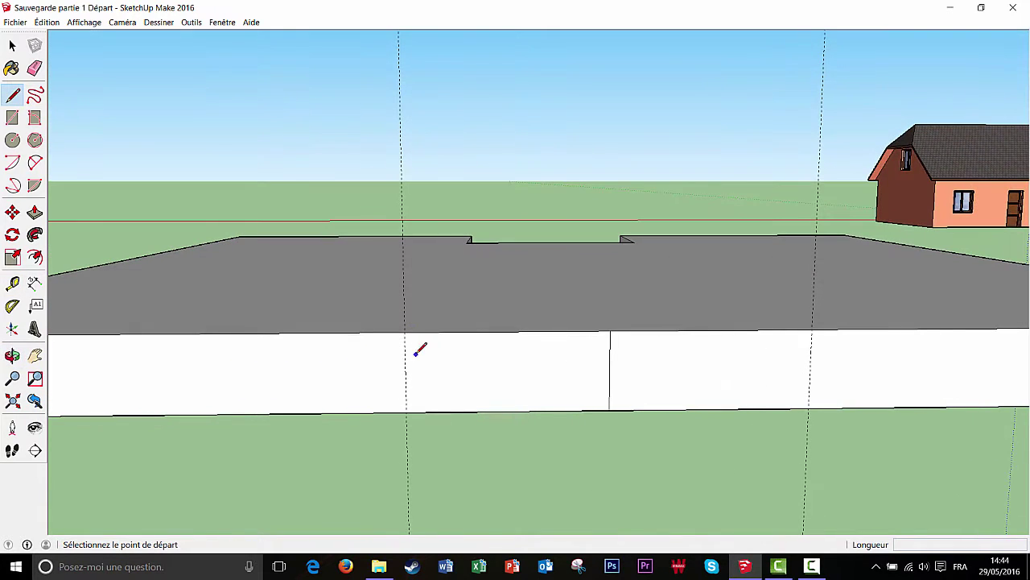
pyautogui.click(405, 331)
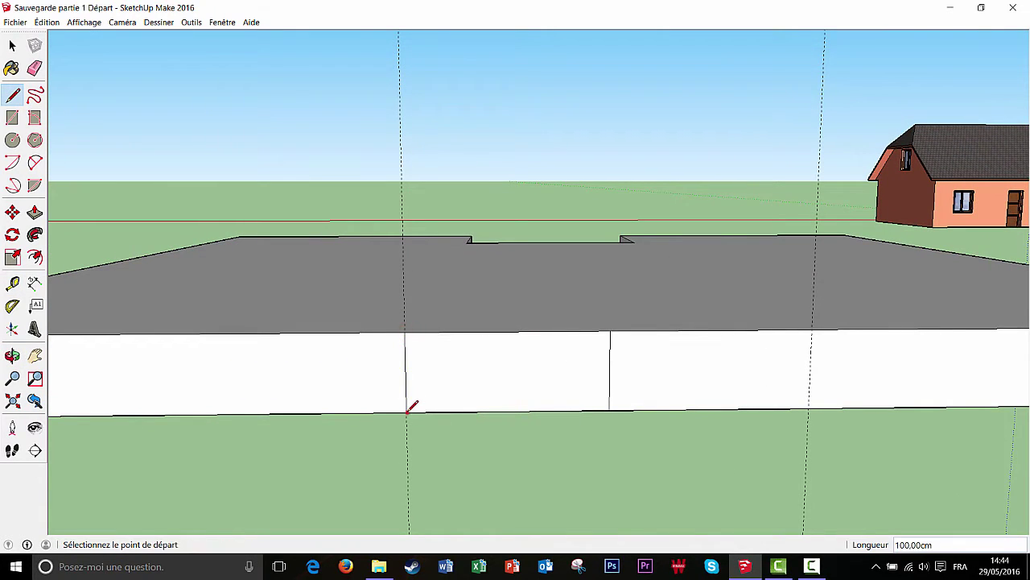
pyautogui.click(808, 410)
# Erase the two guides and the vertical centre line, keeping the two edges that bound the middle panel
pyautogui.scroll(-3, 690, 395)
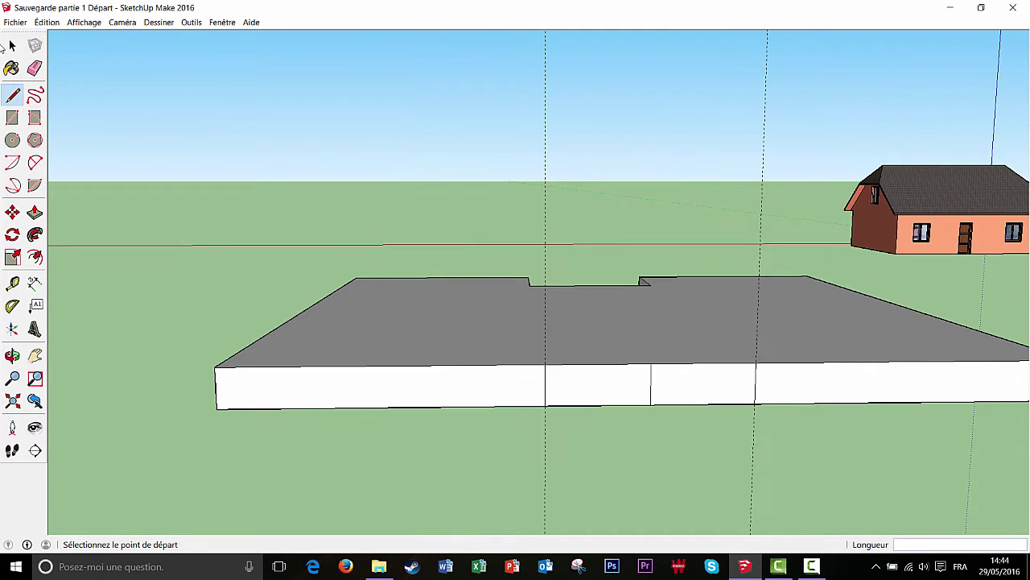
pyautogui.press('e')
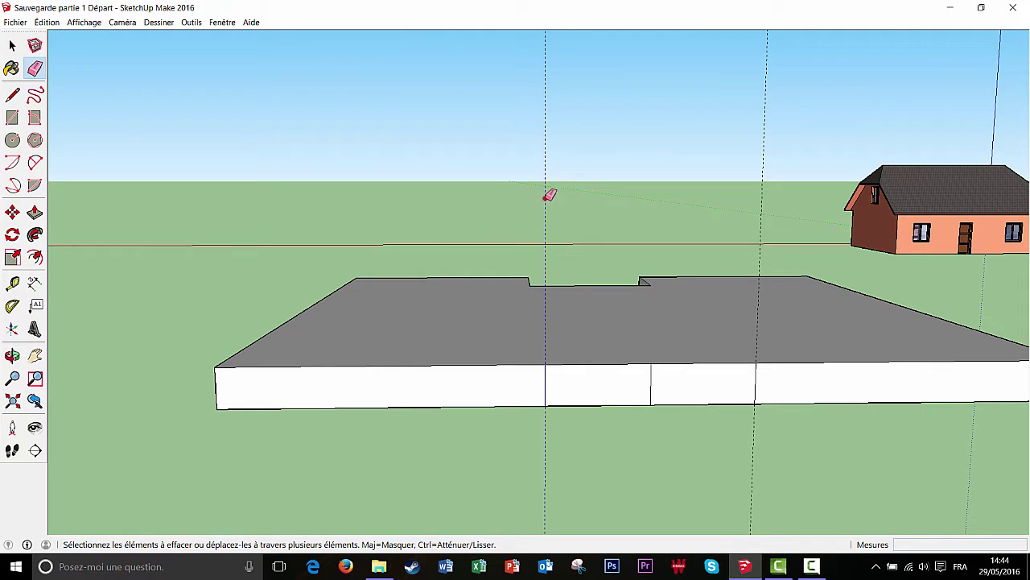
pyautogui.click(545, 198)
pyautogui.click(762, 211)
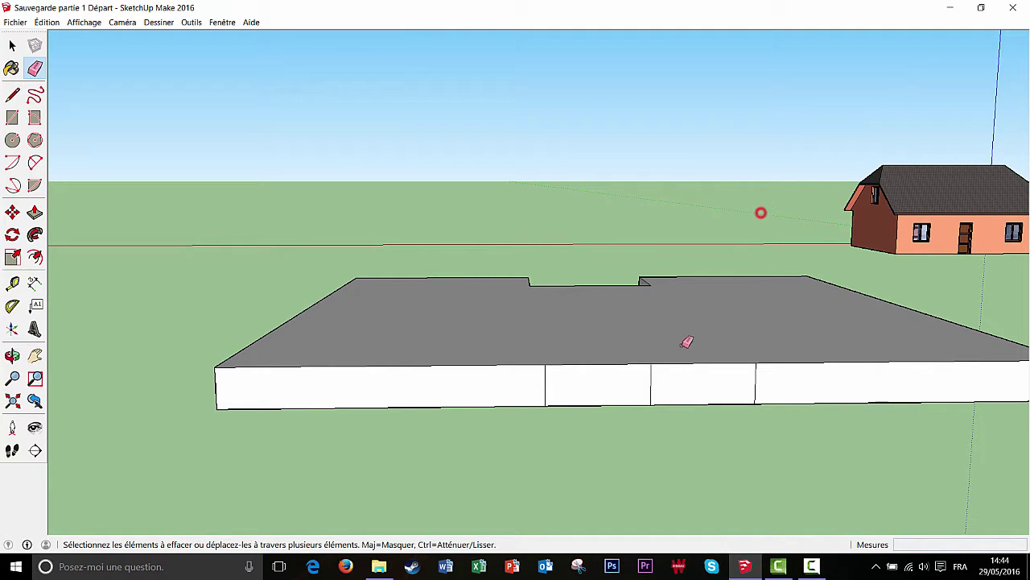
pyautogui.click(651, 381)
pyautogui.scroll(-2, 701, 405)
pyautogui.moveTo(701, 405); pyautogui.dragTo(580, 405, button='middle')
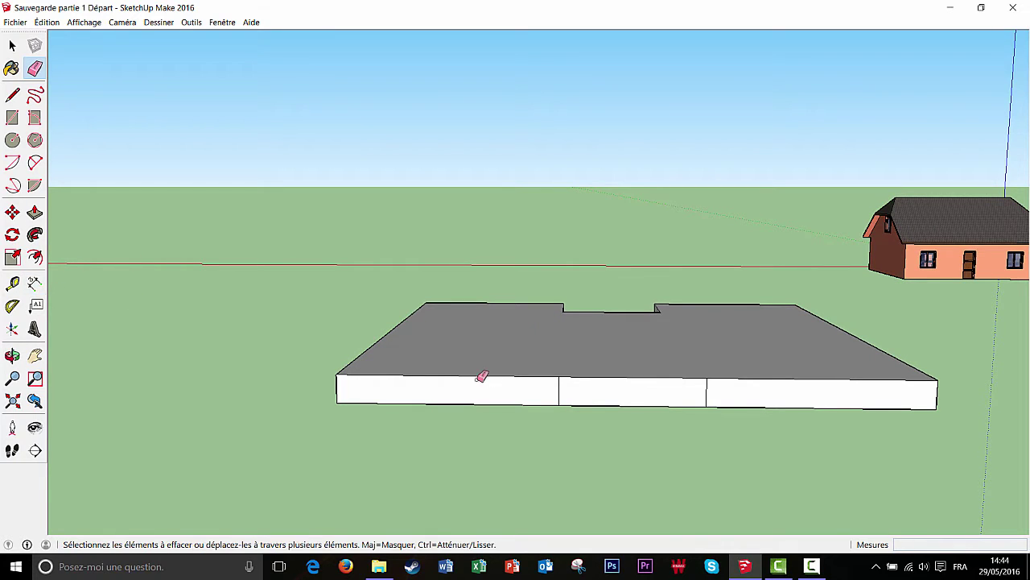
# Divide each of the middle panel's two vertical edges into five equal segments
pyautogui.click(12, 46)
pyautogui.moveTo(615, 463)
pyautogui.mouseDown(button='middle')
pyautogui.moveTo(589, 459)
pyautogui.moveTo(463, 372)
pyautogui.moveTo(395, 276)
pyautogui.moveTo(446, 389)
pyautogui.mouseUp(button='middle')
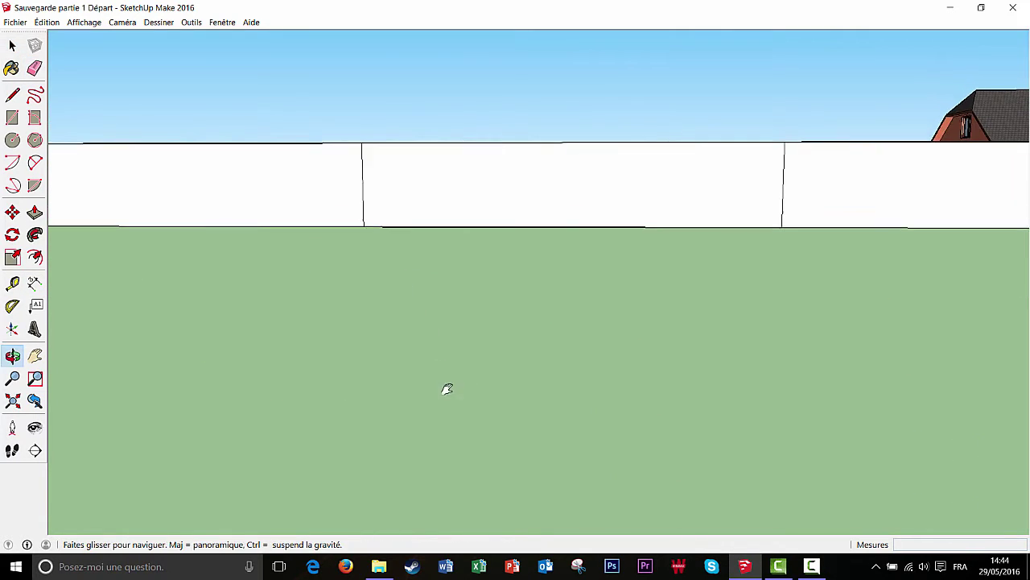
pyautogui.rightClick(362, 184)
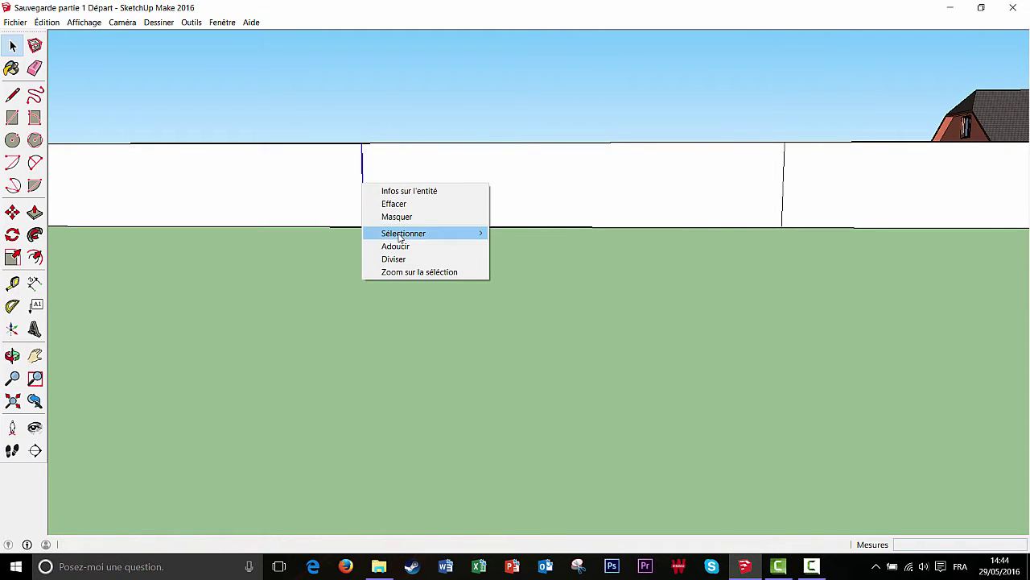
pyautogui.click(393, 258)
pyautogui.press('Escape')
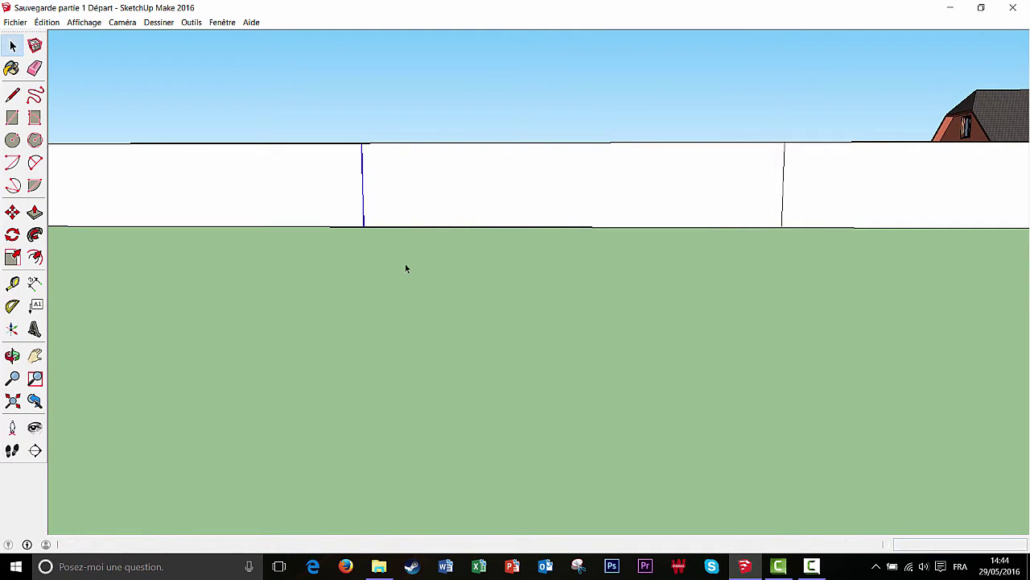
pyautogui.rightClick(782, 185)
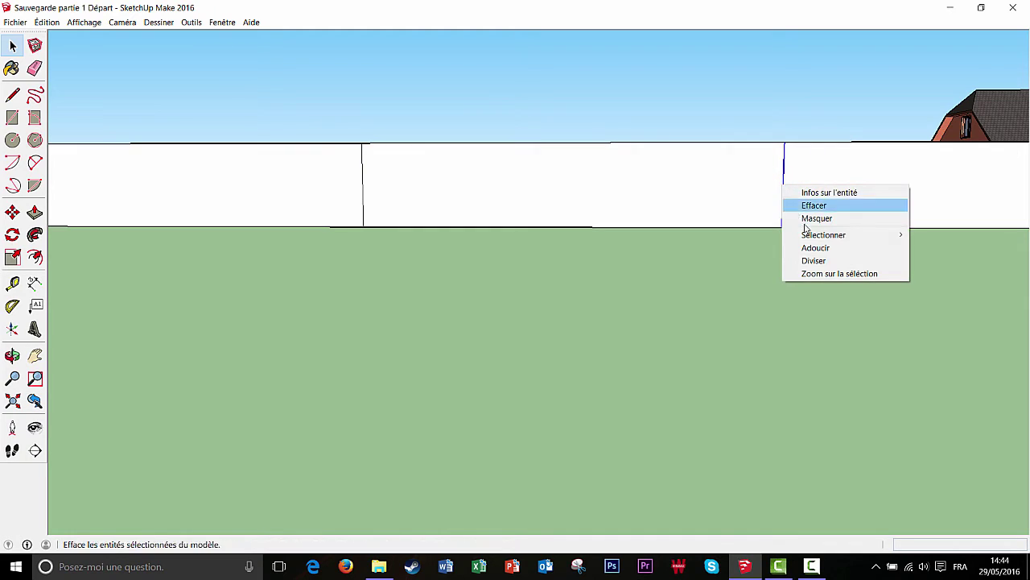
pyautogui.click(816, 254)
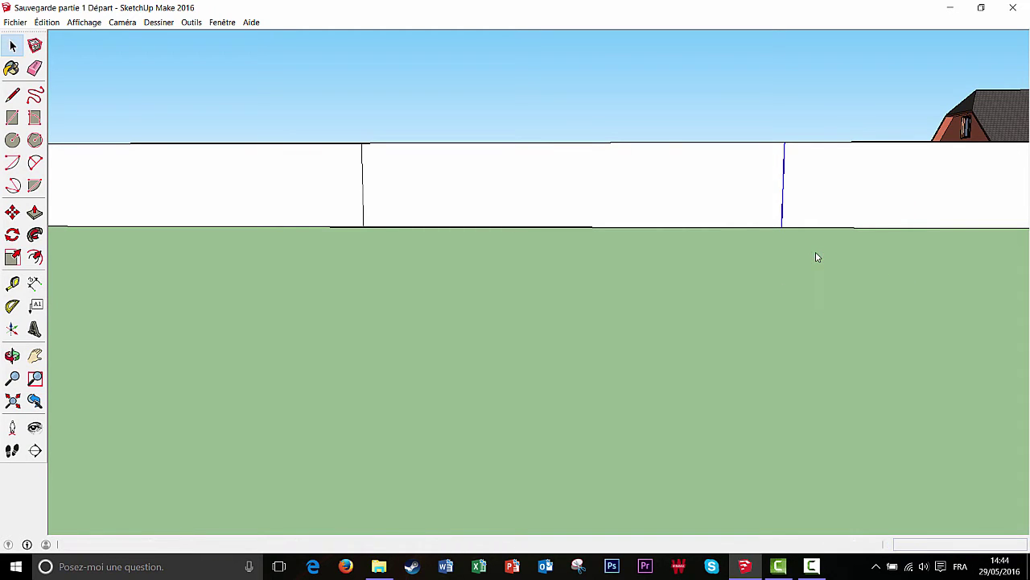
pyautogui.press('Escape')
# Draw four horizontal 500 cm lines between the matching division points, splitting the middle panel into five strips
pyautogui.scroll(-5, 207, 239)
pyautogui.scroll(1, 362, 250)
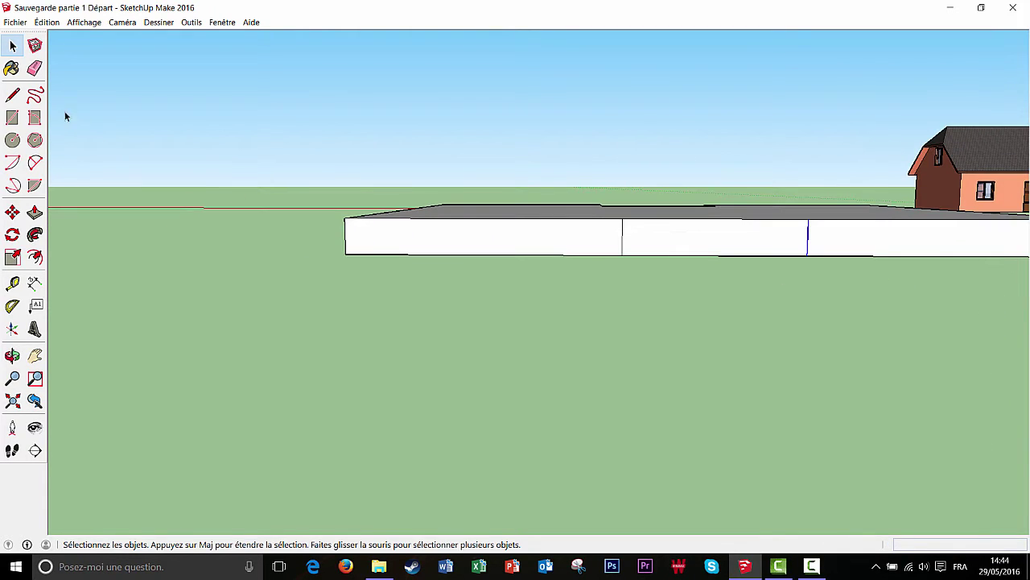
pyautogui.click(12, 95)
pyautogui.scroll(5, 644, 311)
pyautogui.scroll(-4, 766, 350)
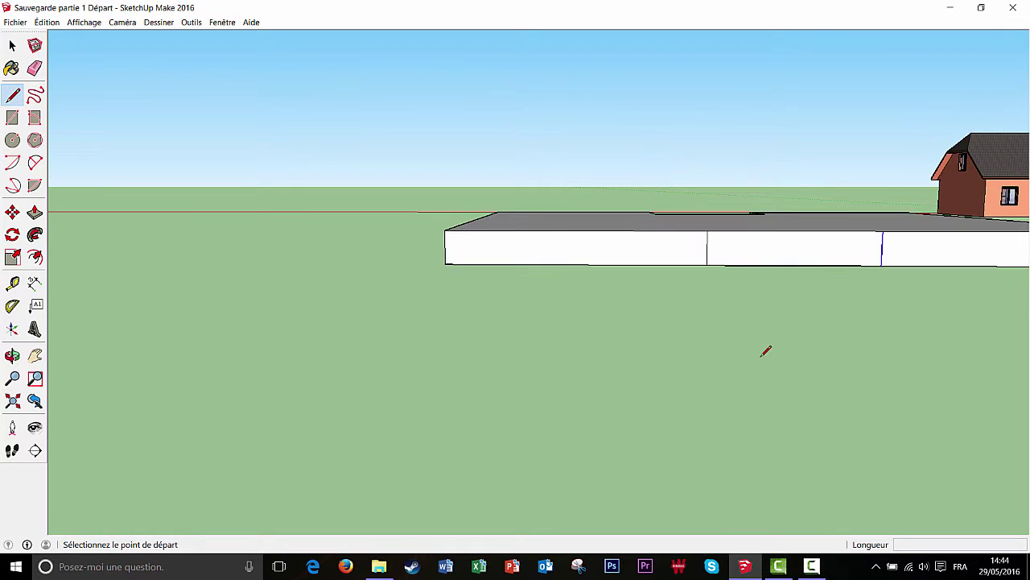
pyautogui.moveTo(766, 349); pyautogui.dragTo(533, 370, button='middle')
pyautogui.scroll(5, 639, 304)
pyautogui.scroll(-3, 568, 310)
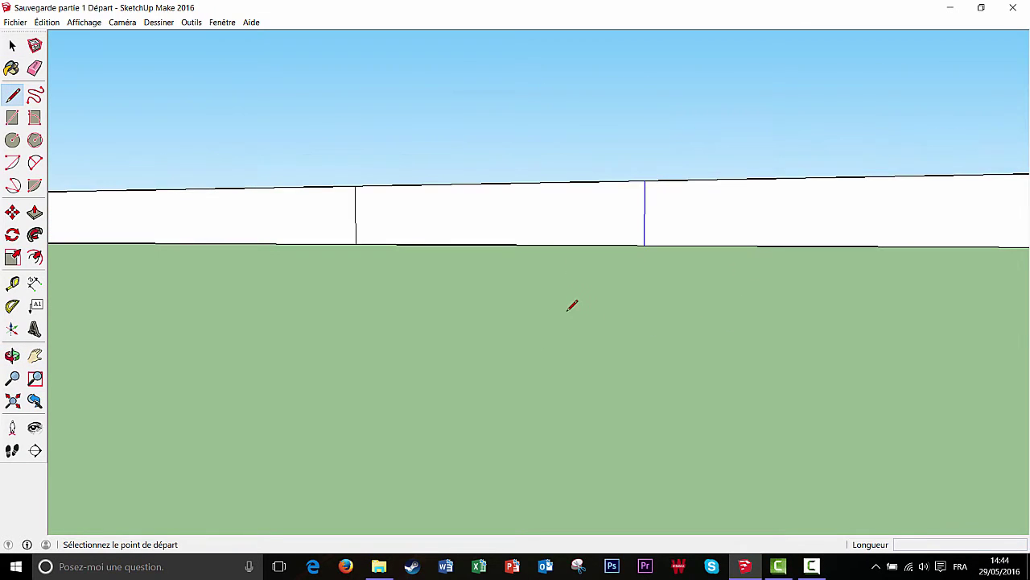
pyautogui.click(355, 197)
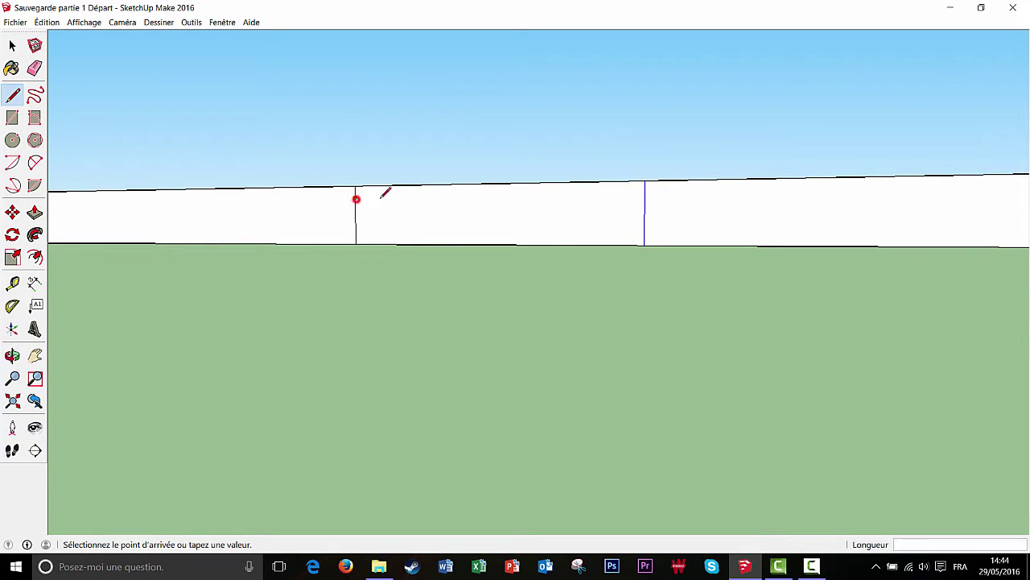
pyautogui.click(644, 193)
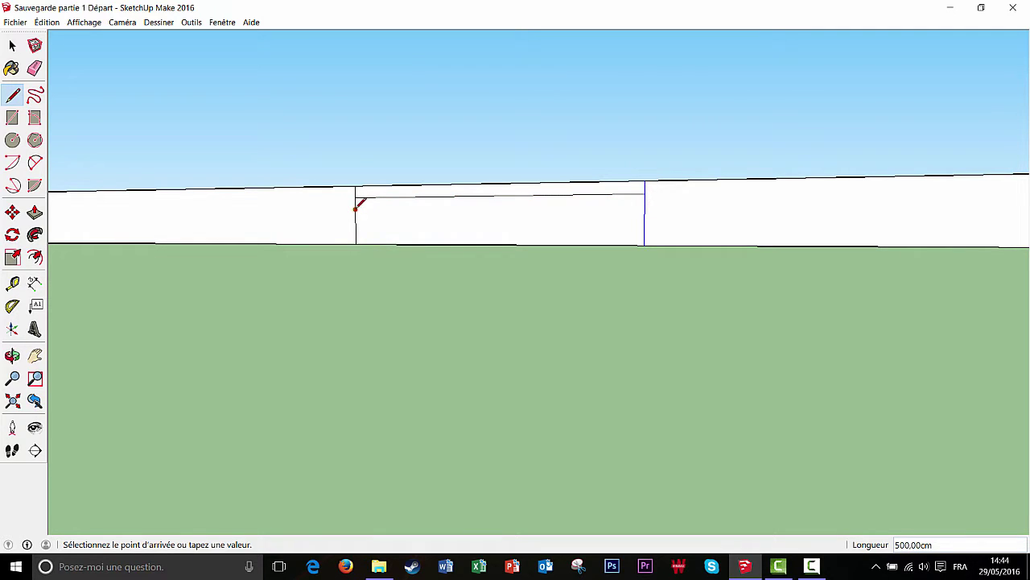
pyautogui.click(644, 207)
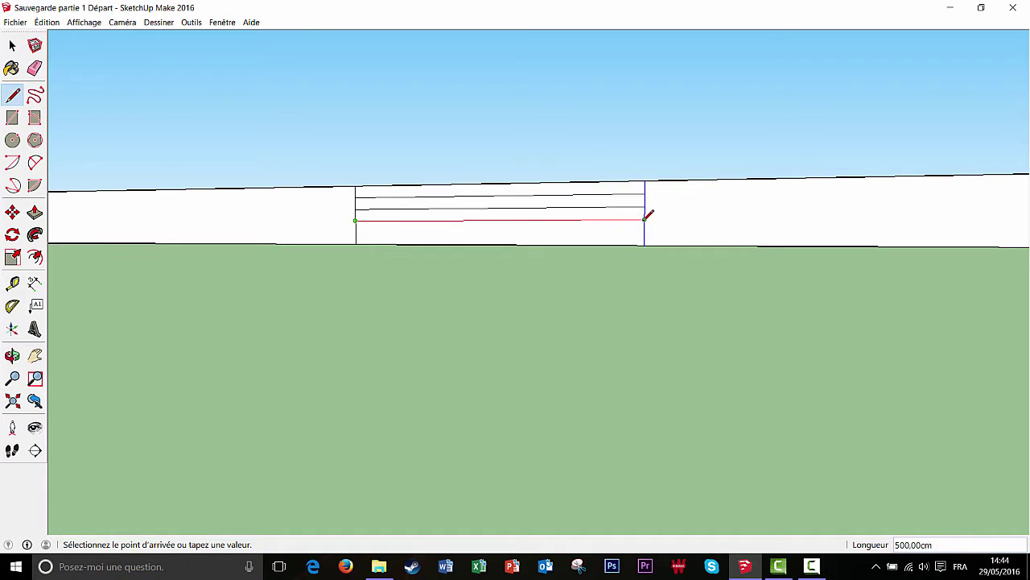
pyautogui.click(644, 219)
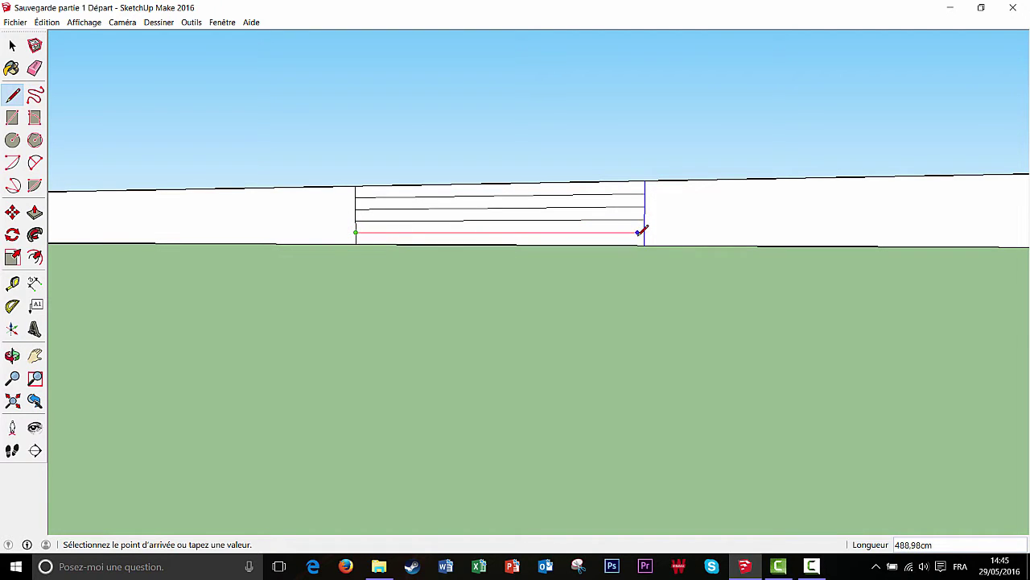
pyautogui.click(645, 233)
# Push/Pull the top strip of the middle panel back into the slab
pyautogui.scroll(-5, 473, 298)
pyautogui.moveTo(472, 299); pyautogui.dragTo(553, 347, button='middle')
pyautogui.scroll(7, 554, 323)
pyautogui.scroll(-7, 553, 346)
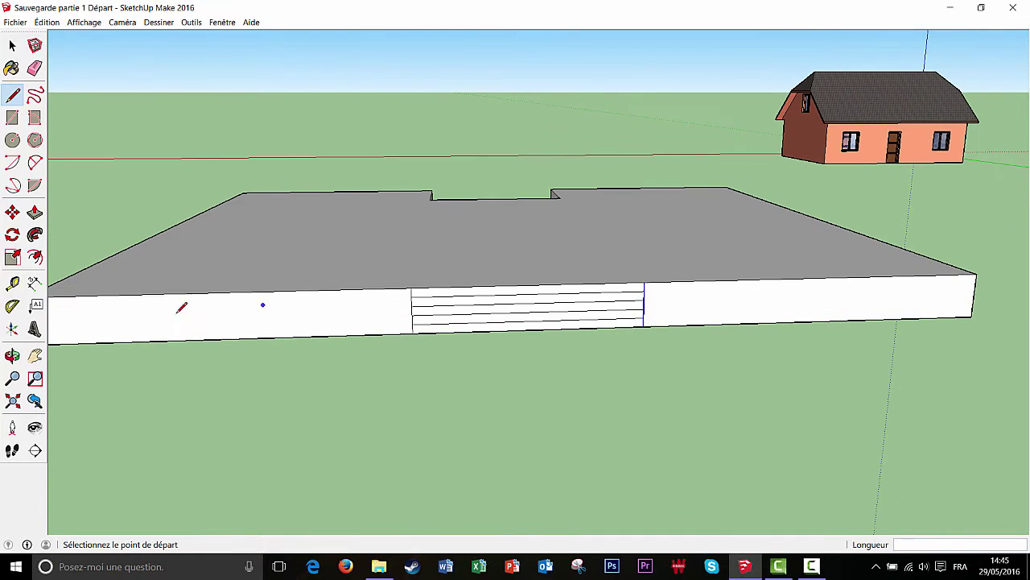
pyautogui.click(34, 211)
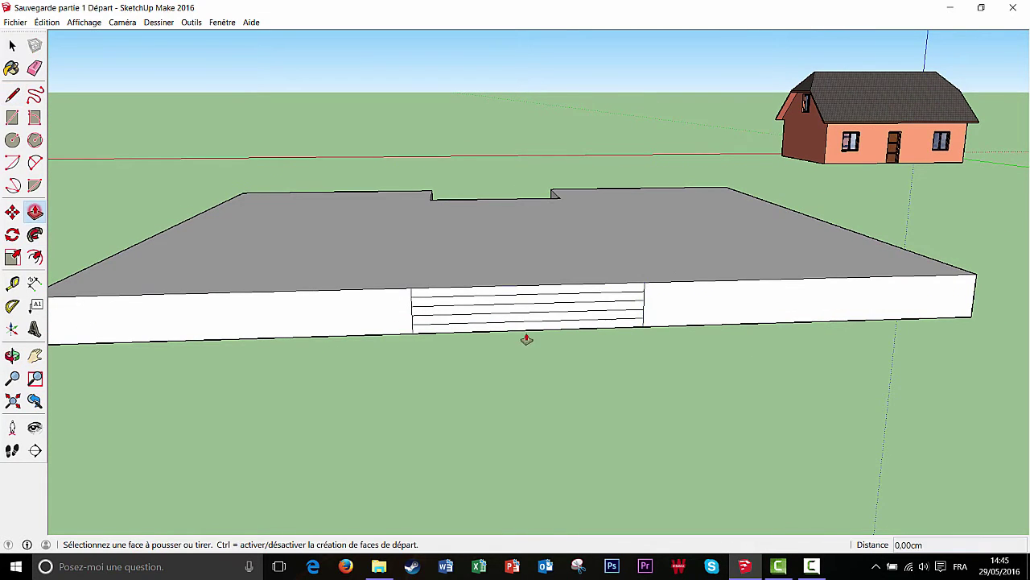
pyautogui.click(512, 292)
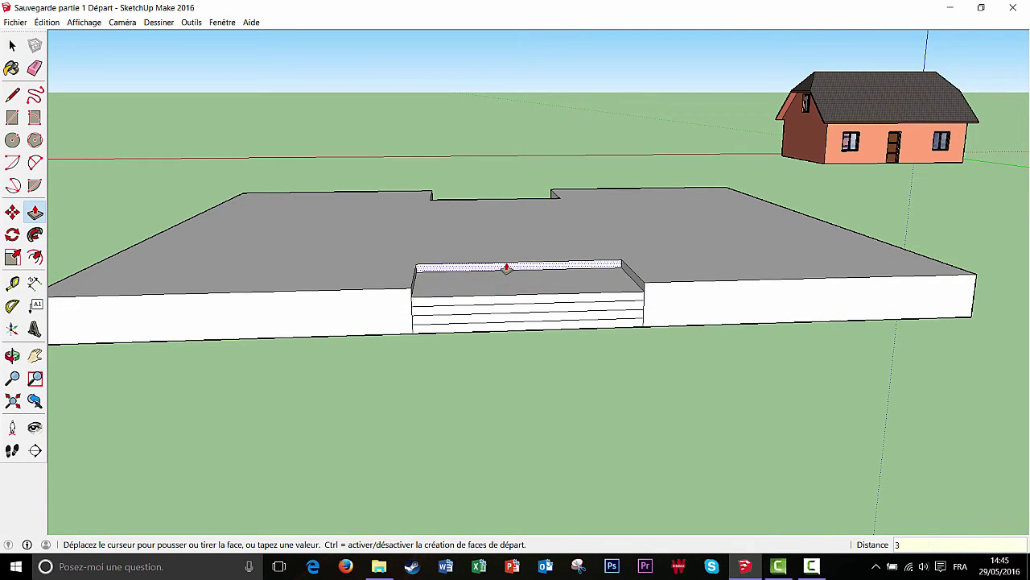
pyautogui.press('Return')
# Push/Pull the second strip of the middle panel about 183 cm back into the slab
pyautogui.moveTo(503, 292); pyautogui.dragTo(489, 411, button='middle')
pyautogui.click(489, 403)
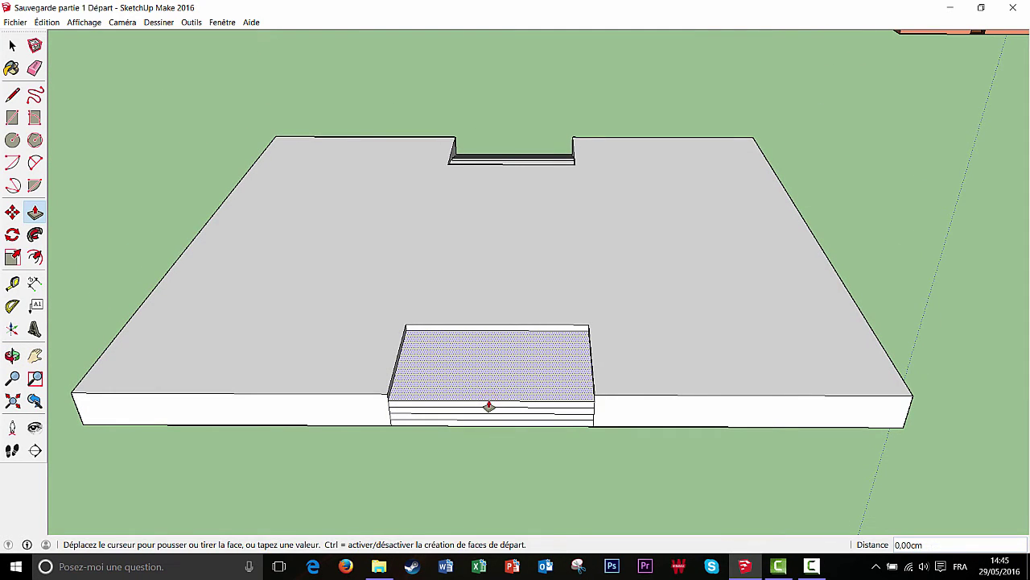
pyautogui.click(488, 405)
pyautogui.moveTo(489, 411); pyautogui.dragTo(494, 375, button='middle')
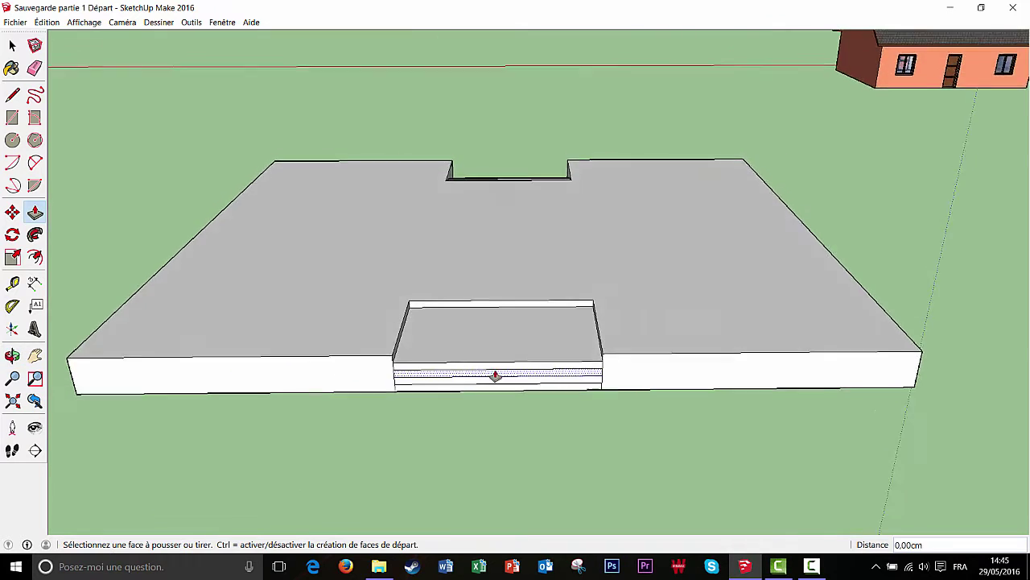
pyautogui.scroll(4, 491, 373)
pyautogui.click(489, 363)
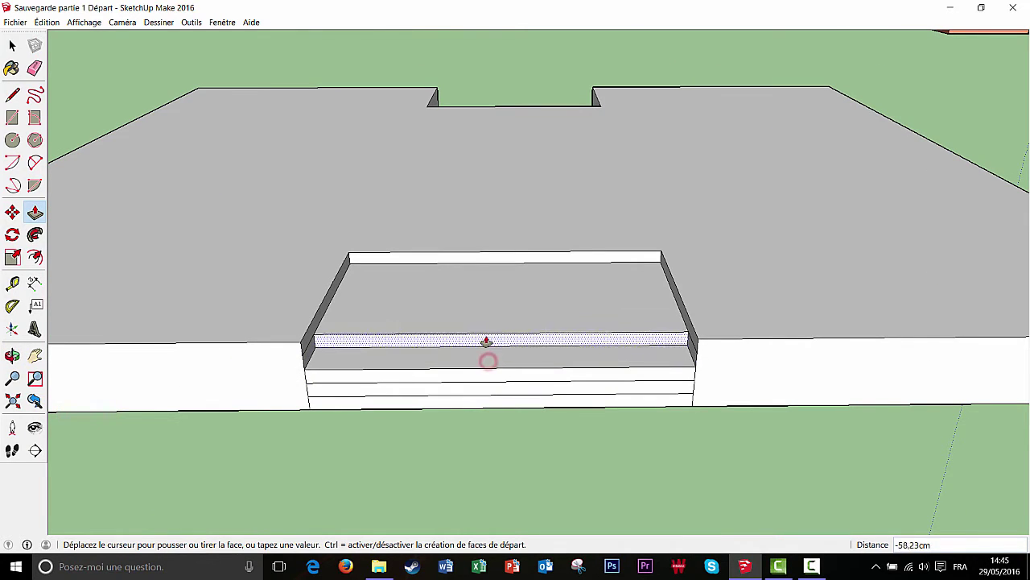
pyautogui.click(477, 297)
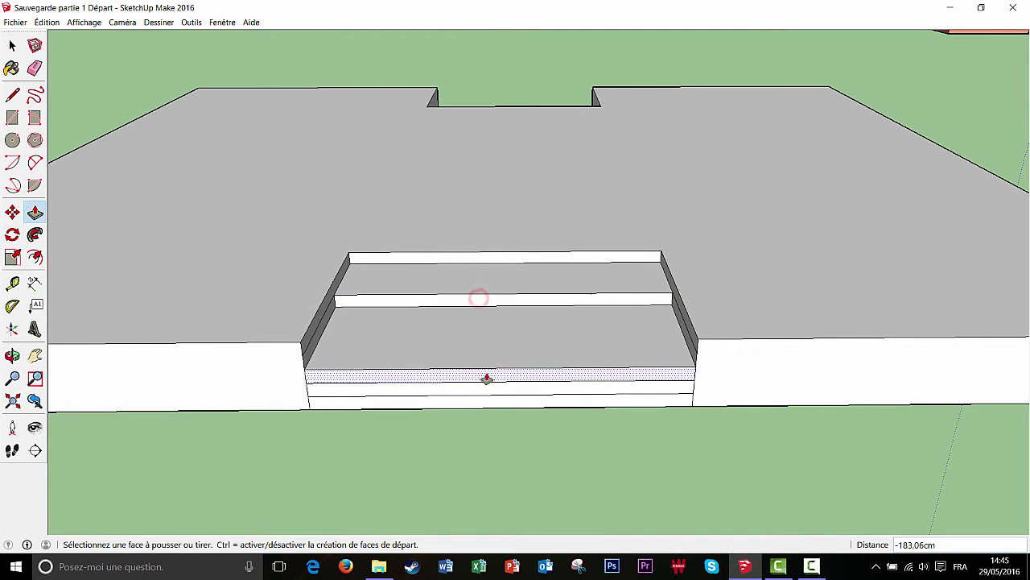
# Push/Pull the third and fourth strips back into the slab, each less deep than the one above, leaving the lowest in place
pyautogui.click(485, 371)
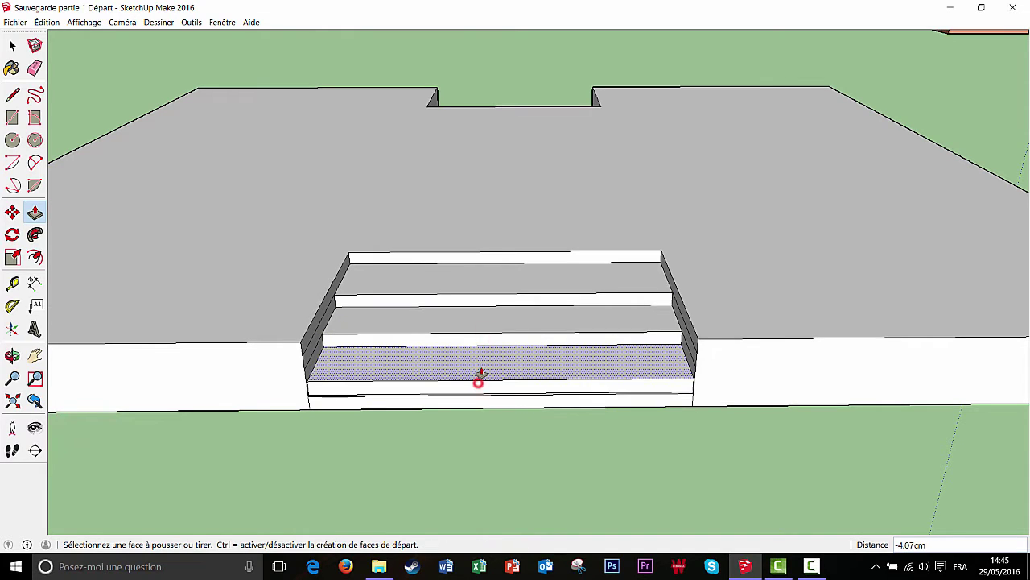
pyautogui.click(474, 400)
pyautogui.click(475, 400)
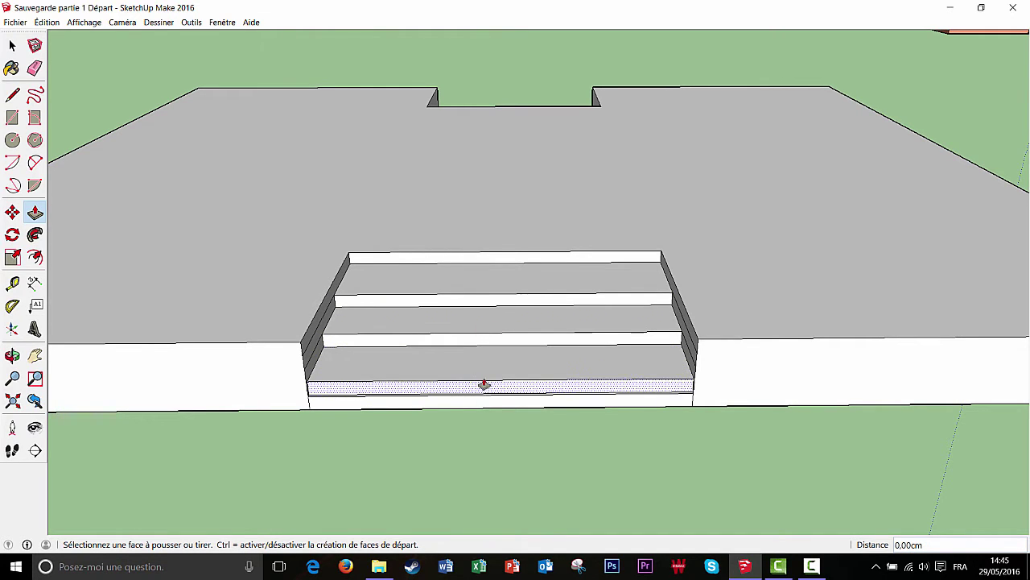
pyautogui.click(470, 390)
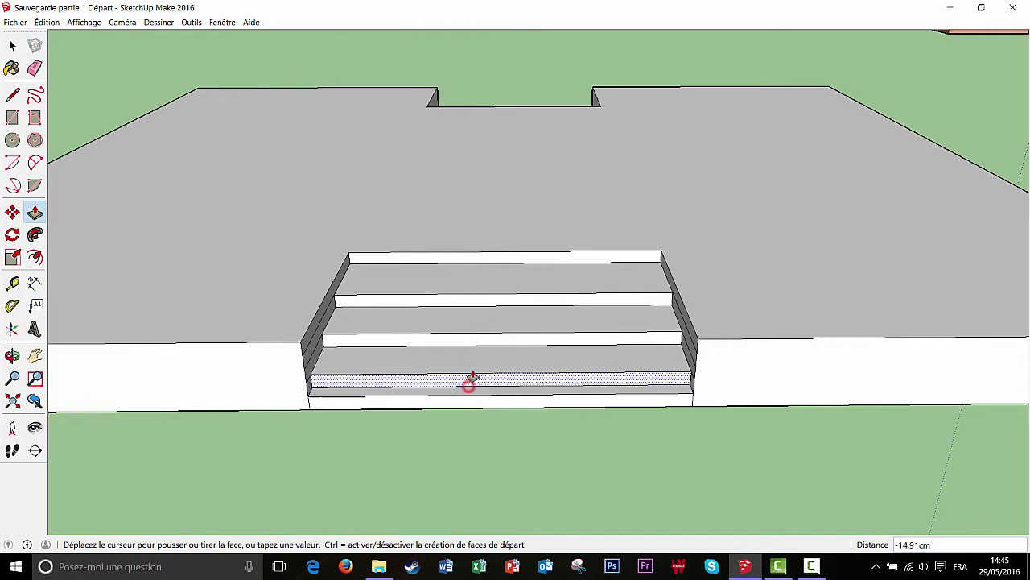
pyautogui.click(474, 370)
# Even out the treads by pushing the second, third and fourth risers back about 26, 30 and 22 cm
pyautogui.click(483, 297)
pyautogui.click(483, 290)
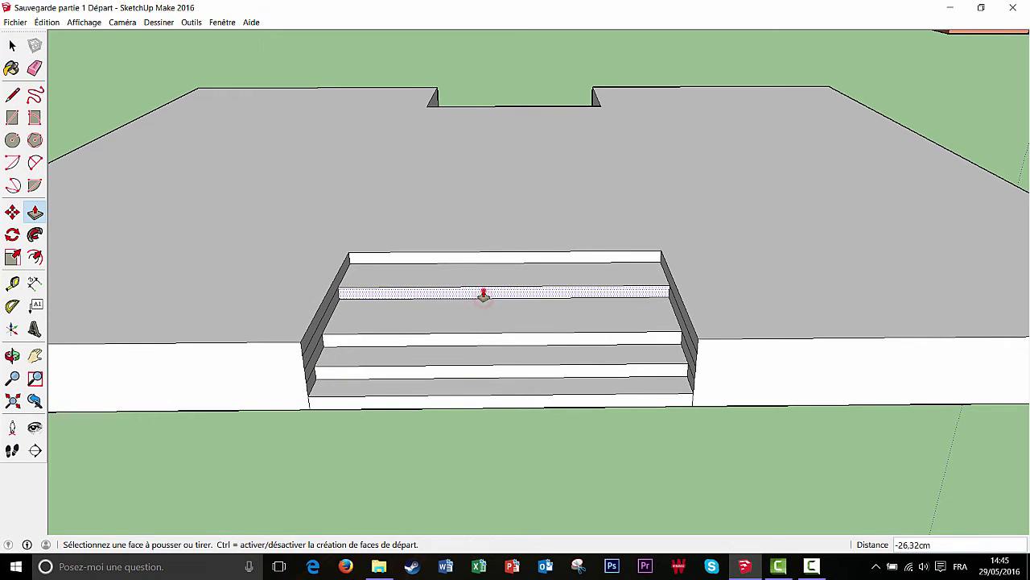
pyautogui.click(475, 334)
pyautogui.click(475, 338)
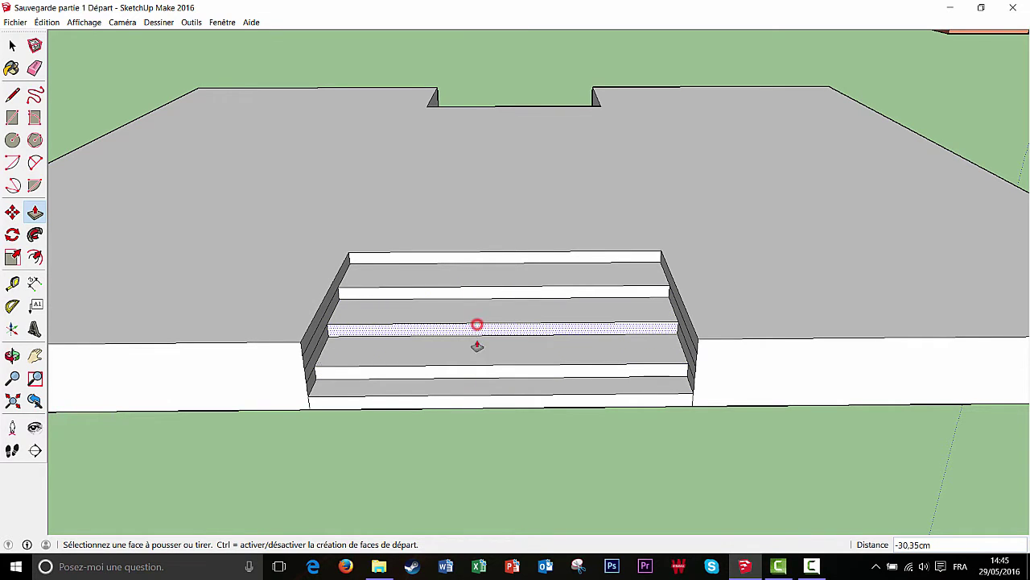
pyautogui.click(470, 371)
pyautogui.click(473, 363)
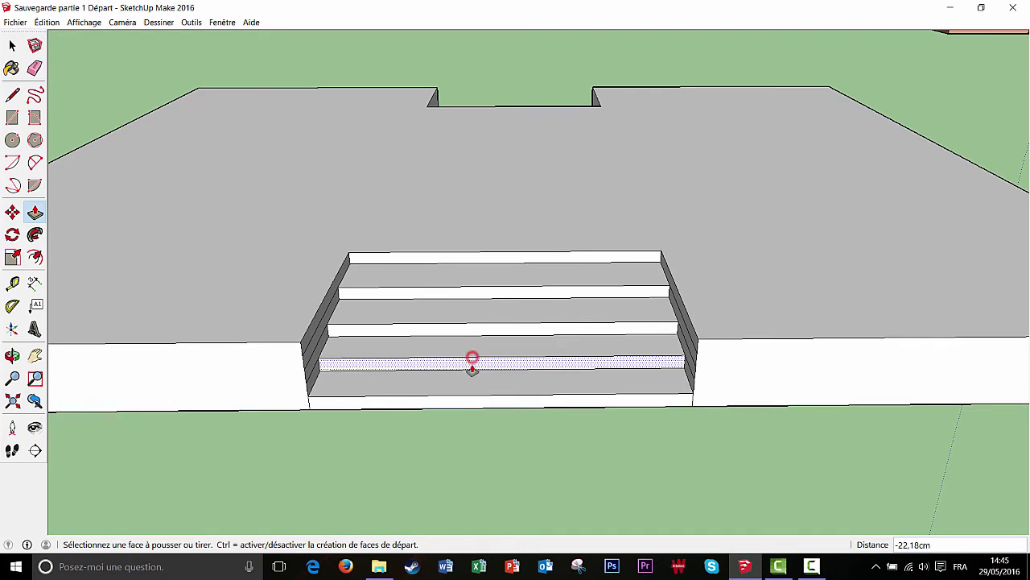
# Erase the leftover horizontal lines on both side walls of the new staircase
pyautogui.moveTo(471, 362)
pyautogui.mouseDown(button='middle')
pyautogui.moveTo(378, 382)
pyautogui.moveTo(378, 356)
pyautogui.moveTo(417, 352)
pyautogui.mouseUp(button='middle')
pyautogui.click(34, 71)
pyautogui.scroll(3, 292, 265)
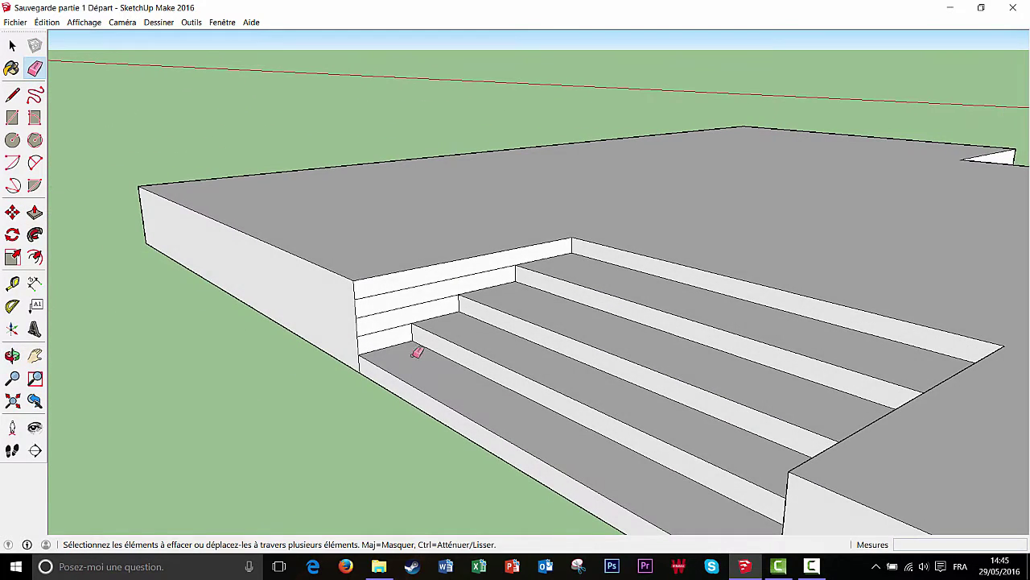
pyautogui.click(390, 313)
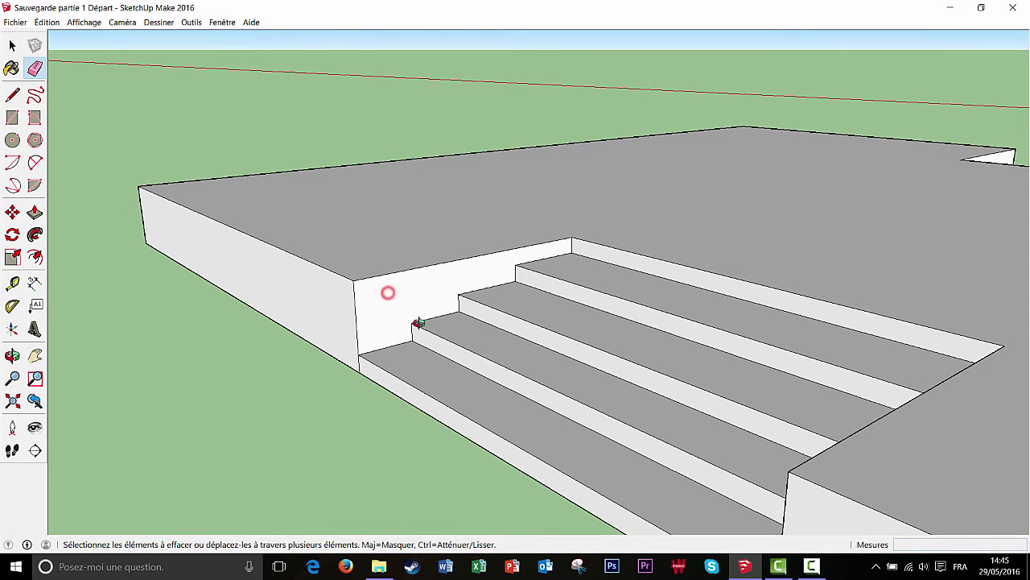
pyautogui.moveTo(418, 323); pyautogui.dragTo(851, 315, button='middle')
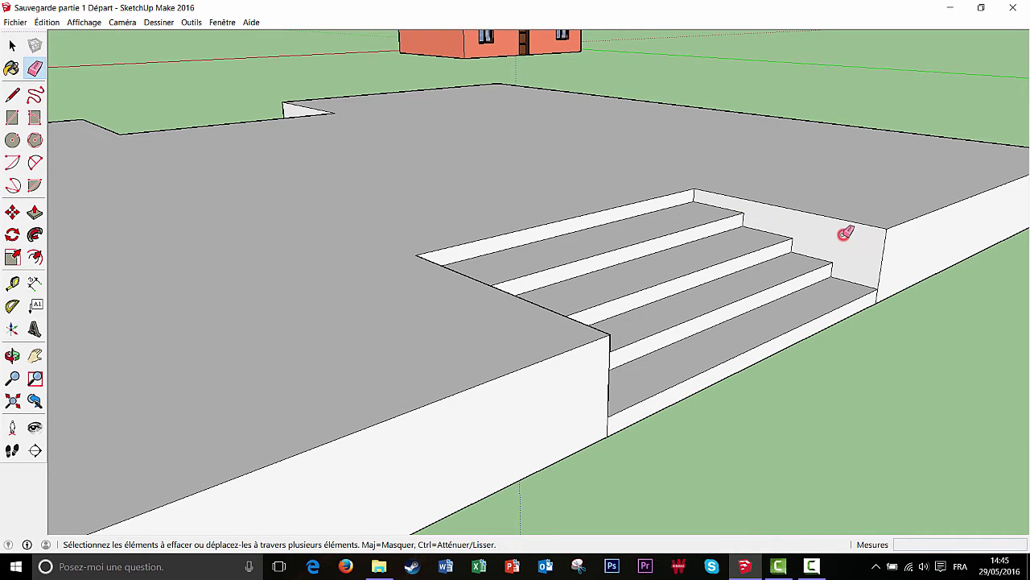
# Move the house from beside the axes origin onto the slab with the two staircases
pyautogui.moveTo(845, 233); pyautogui.dragTo(552, 247, button='middle')
pyautogui.scroll(-5, 481, 283)
pyautogui.moveTo(480, 283); pyautogui.dragTo(481, 305, button='middle')
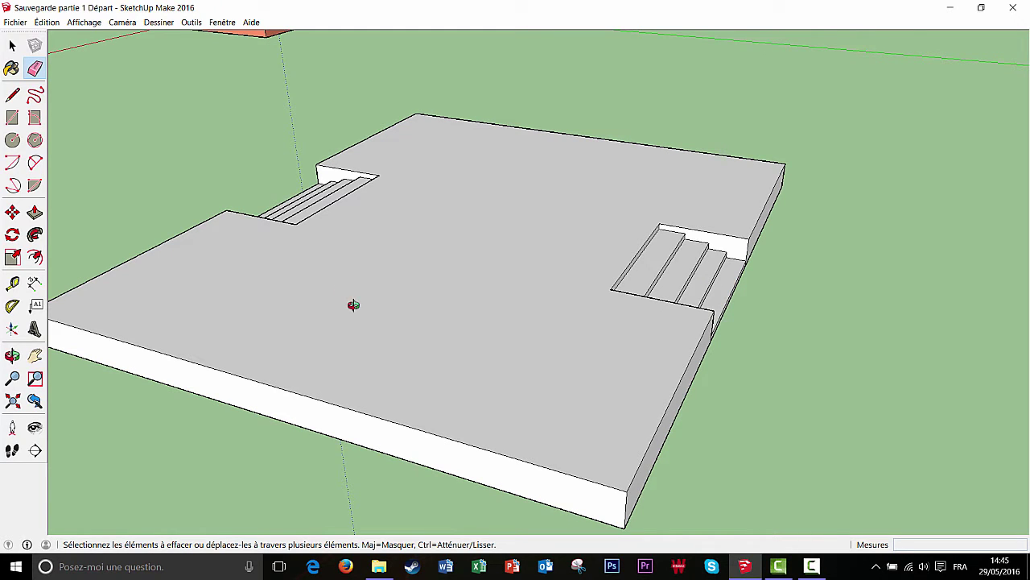
pyautogui.moveTo(353, 305)
pyautogui.mouseDown(button='middle')
pyautogui.moveTo(561, 306)
pyautogui.moveTo(345, 306)
pyautogui.moveTo(300, 338)
pyautogui.moveTo(471, 333)
pyautogui.moveTo(322, 352)
pyautogui.moveTo(470, 334)
pyautogui.moveTo(409, 324)
pyautogui.moveTo(575, 341)
pyautogui.moveTo(683, 185)
pyautogui.mouseUp(button='middle')
pyautogui.scroll(-5, 345, 306)
pyautogui.scroll(-3, 330, 332)
pyautogui.press('e')
pyautogui.moveTo(438, 371); pyautogui.dragTo(362, 367, button='middle')
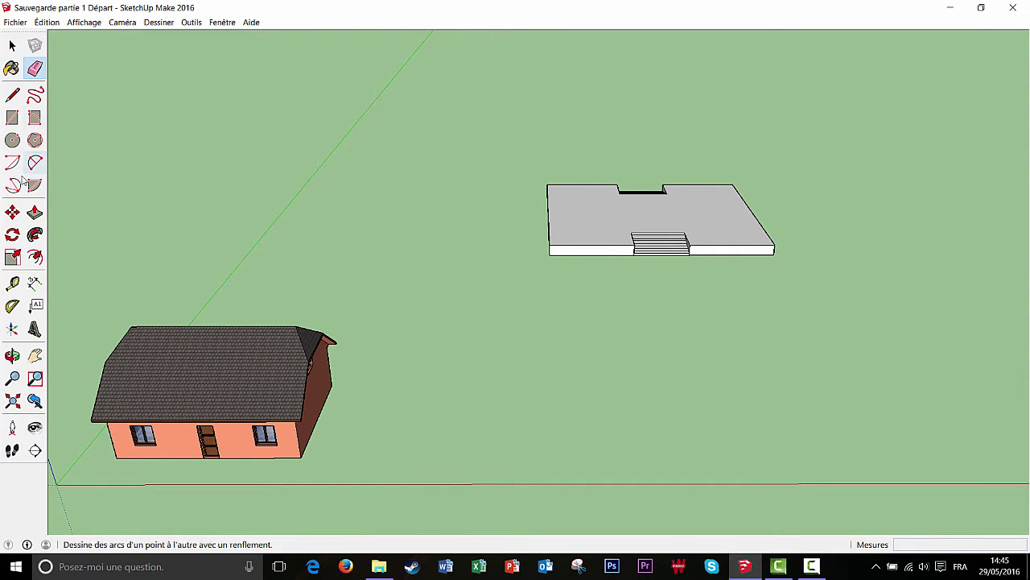
pyautogui.click(12, 211)
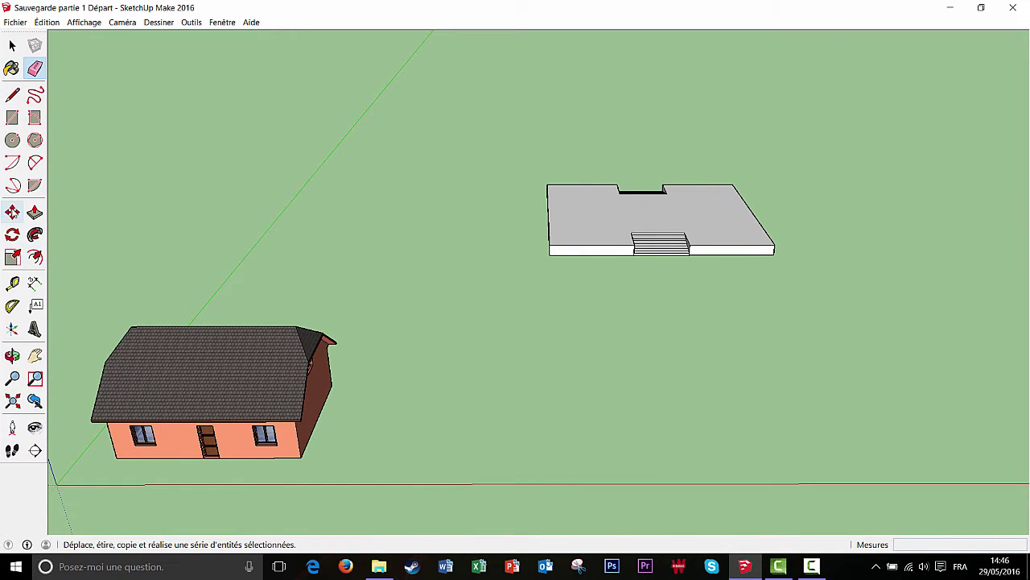
pyautogui.click(254, 392)
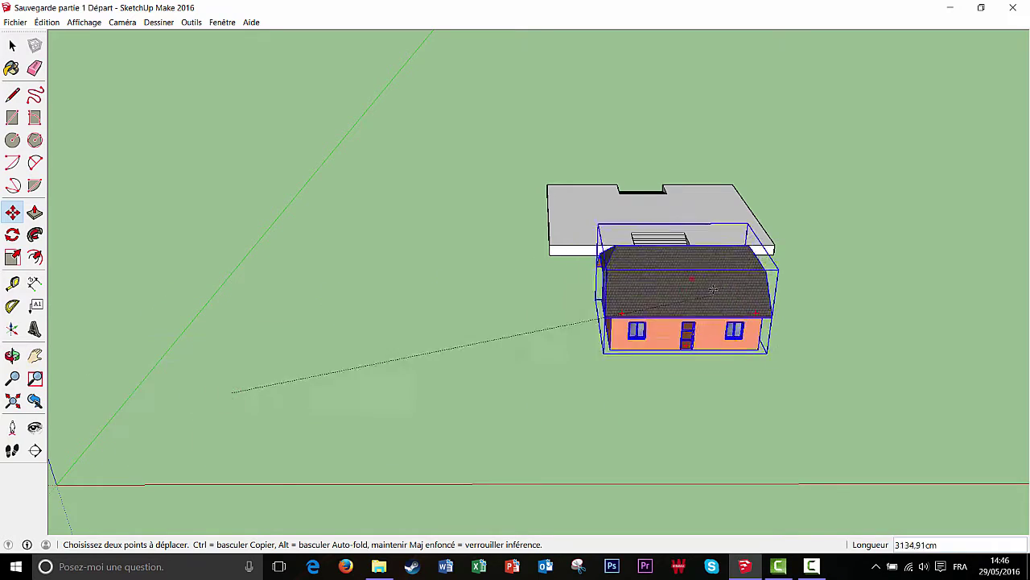
pyautogui.click(676, 201)
# Move the house back along the green axis so its front wall stands clear of the front staircase
pyautogui.moveTo(677, 204); pyautogui.dragTo(799, 324, button='middle')
pyautogui.scroll(4, 722, 261)
pyautogui.moveTo(612, 277); pyautogui.dragTo(578, 449, button='middle')
pyautogui.scroll(5, 625, 379)
pyautogui.scroll(-3, 635, 330)
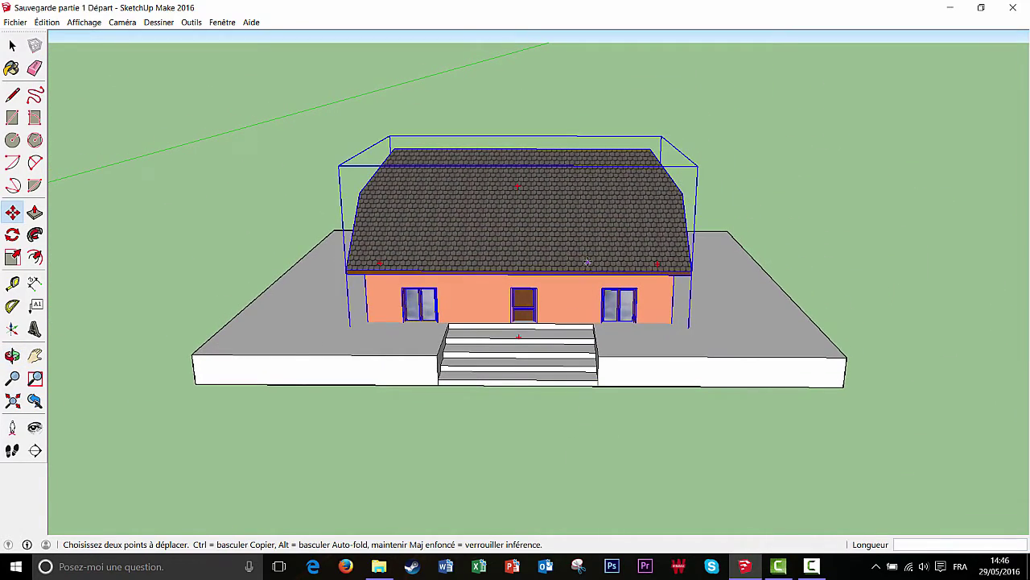
pyautogui.click(552, 242)
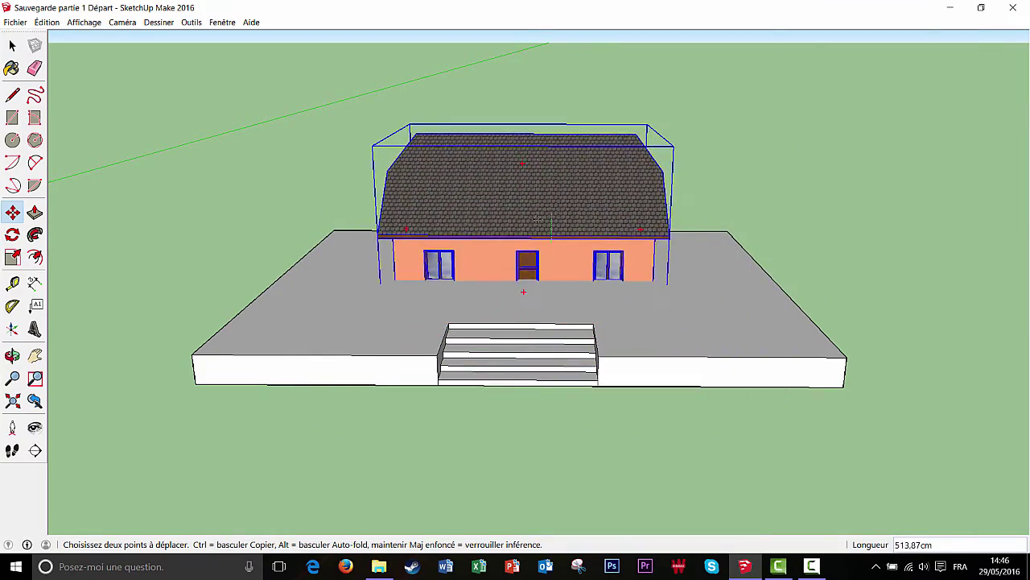
# Adjust the house's height along the blue axis until its base rests on the slab's top face
pyautogui.moveTo(537, 249); pyautogui.dragTo(474, 201, button='middle')
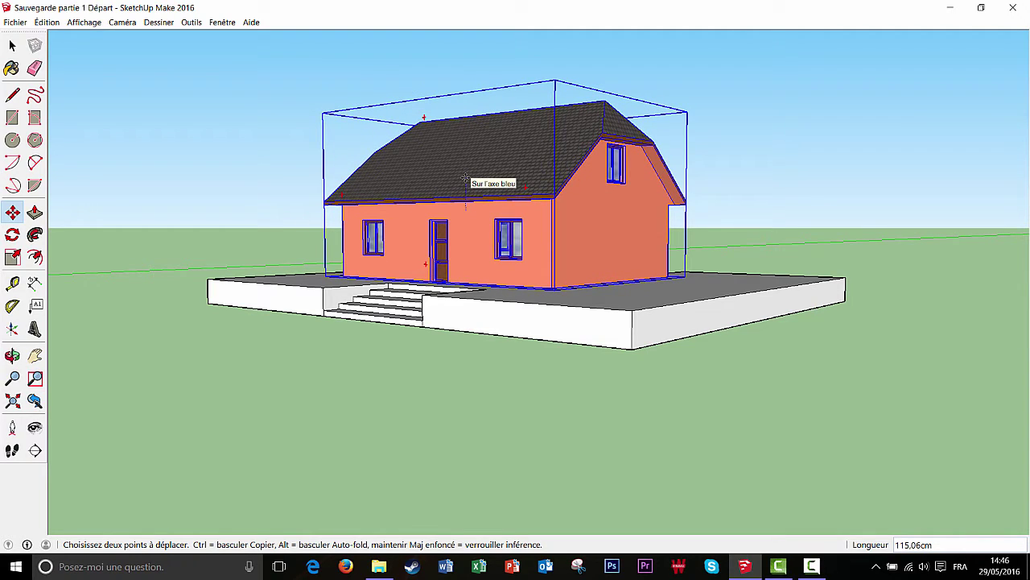
pyautogui.moveTo(563, 242); pyautogui.dragTo(654, 260, button='middle')
pyautogui.scroll(3, 655, 260)
pyautogui.moveTo(602, 288); pyautogui.dragTo(633, 290)
pyautogui.press('m')
pyautogui.click(434, 212)
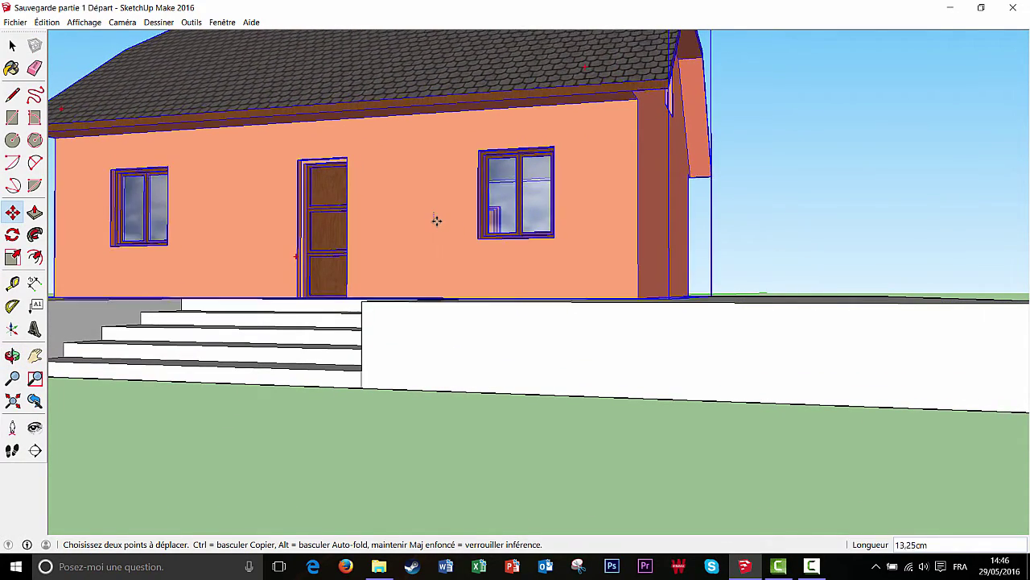
# Move the house about 121 cm across the slab towards the rear staircase
pyautogui.moveTo(437, 220); pyautogui.dragTo(377, 474, button='middle')
pyautogui.click(384, 402)
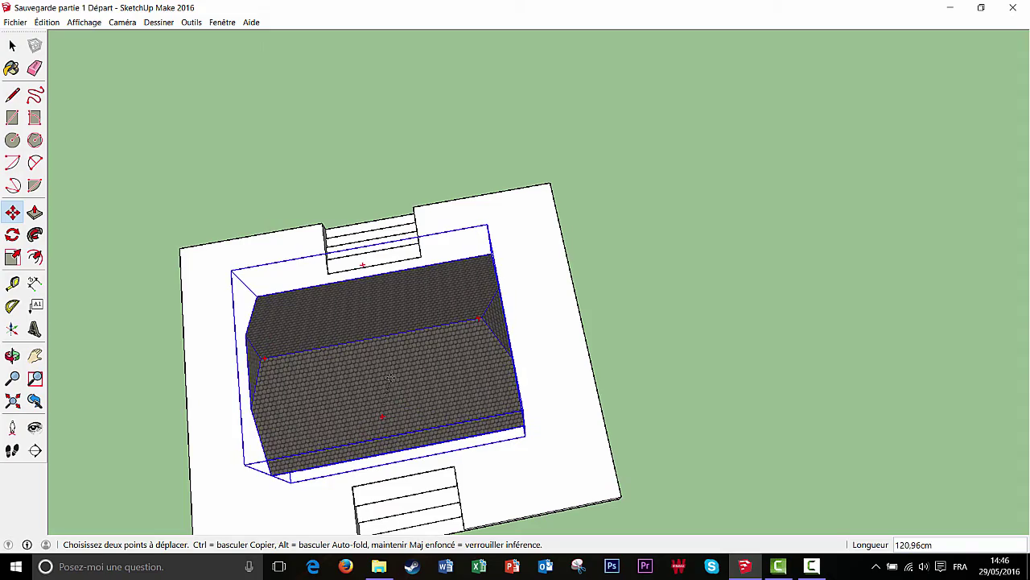
pyautogui.click(391, 378)
# Move the house slightly sideways on the slab to line its front door up with the front staircase
pyautogui.moveTo(470, 442); pyautogui.dragTo(447, 247, button='middle')
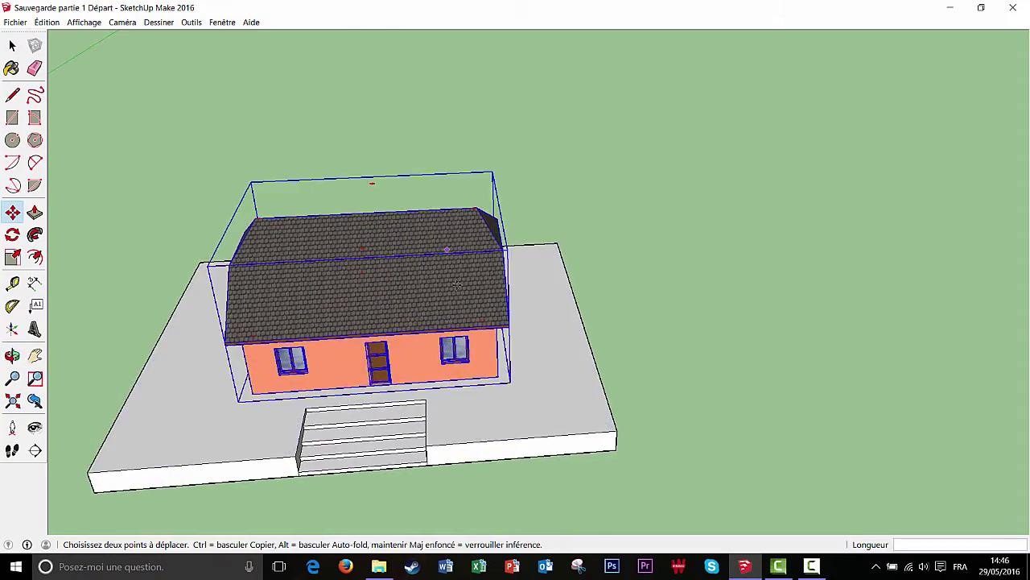
pyautogui.moveTo(442, 459); pyautogui.dragTo(429, 549, button='middle')
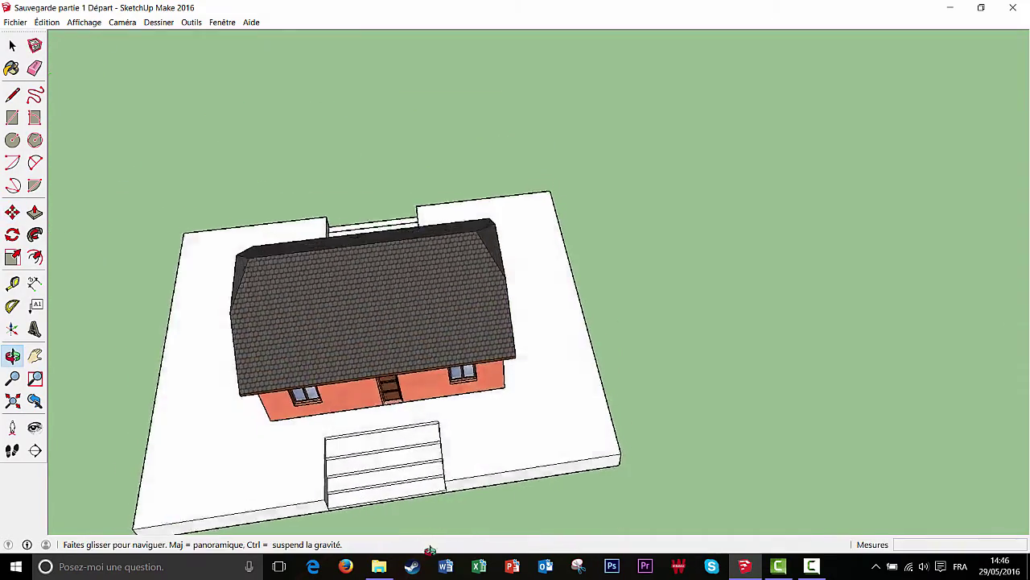
pyautogui.click(398, 301)
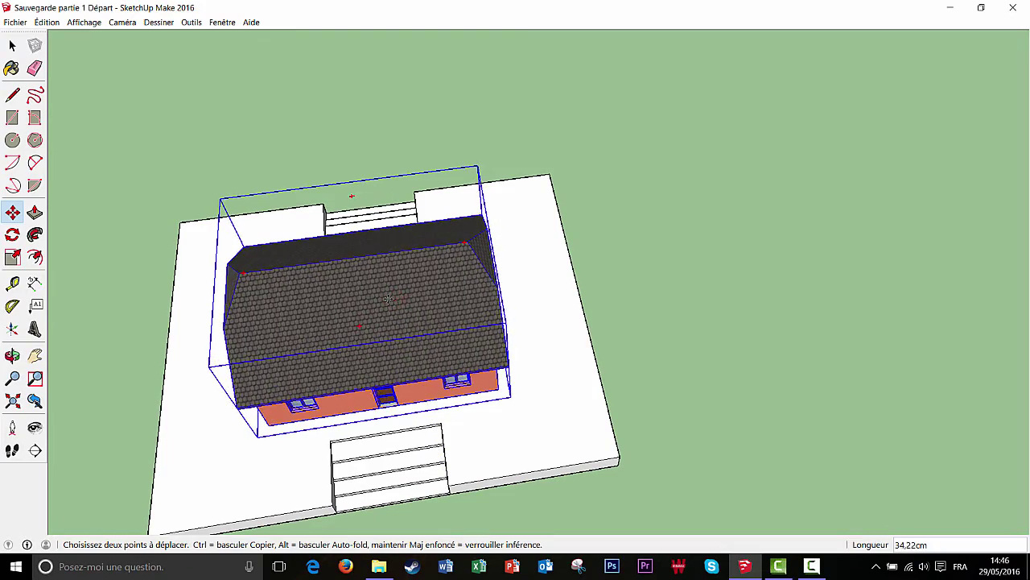
pyautogui.moveTo(387, 299); pyautogui.dragTo(406, 471, button='middle')
pyautogui.click(406, 471)
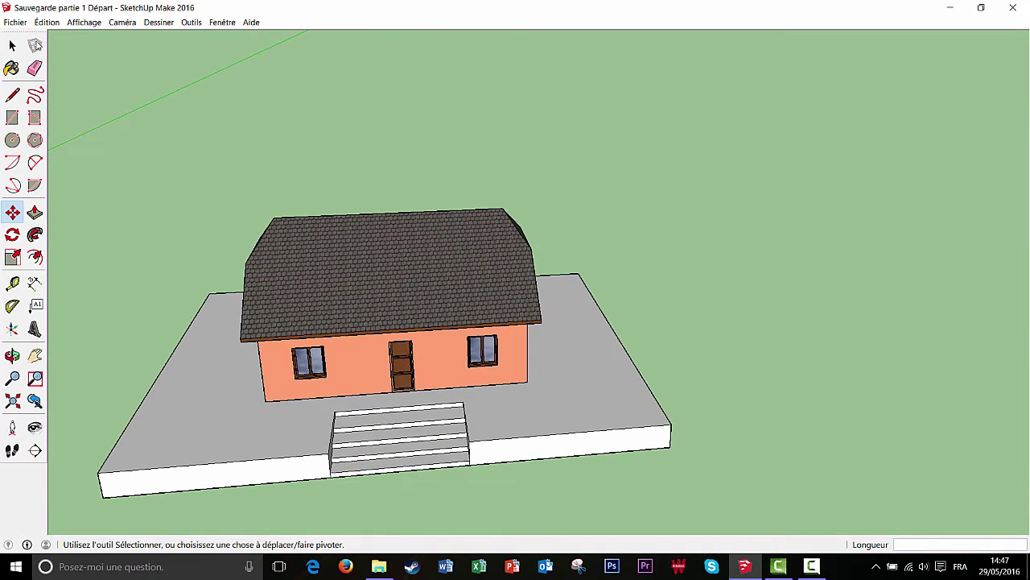
pyautogui.click(12, 46)
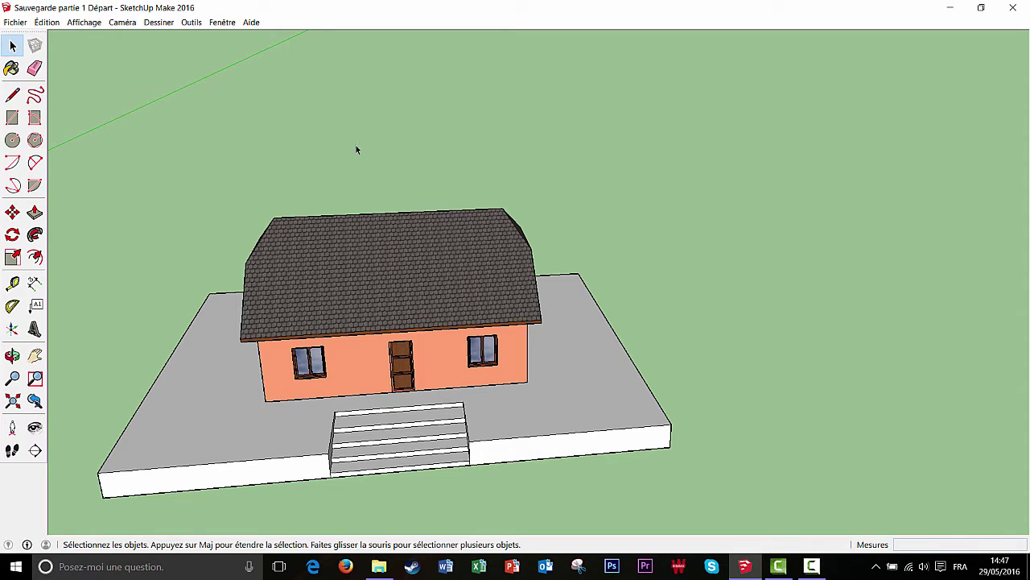
# Paint the slab's top face with the landscaping material "Pavés pour voie privée"
pyautogui.scroll(-3, 356, 147)
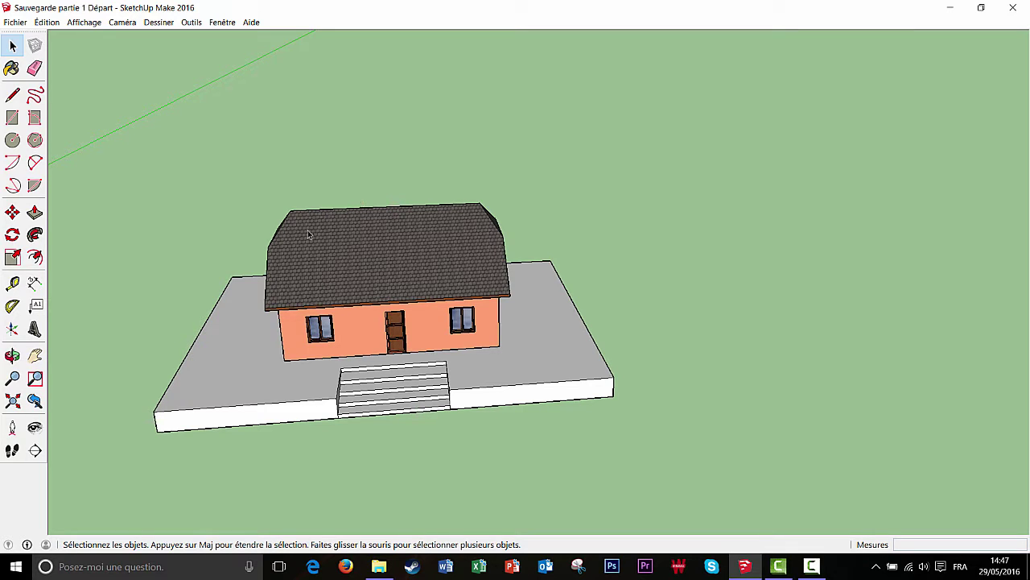
pyautogui.moveTo(250, 369); pyautogui.dragTo(268, 420, button='middle')
pyautogui.click(11, 68)
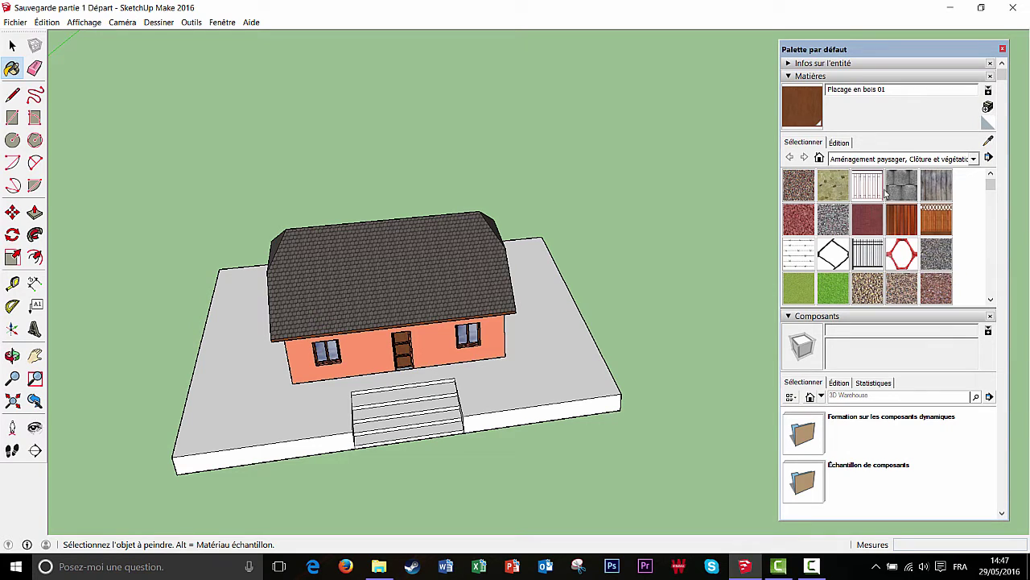
pyautogui.scroll(-3, 895, 210)
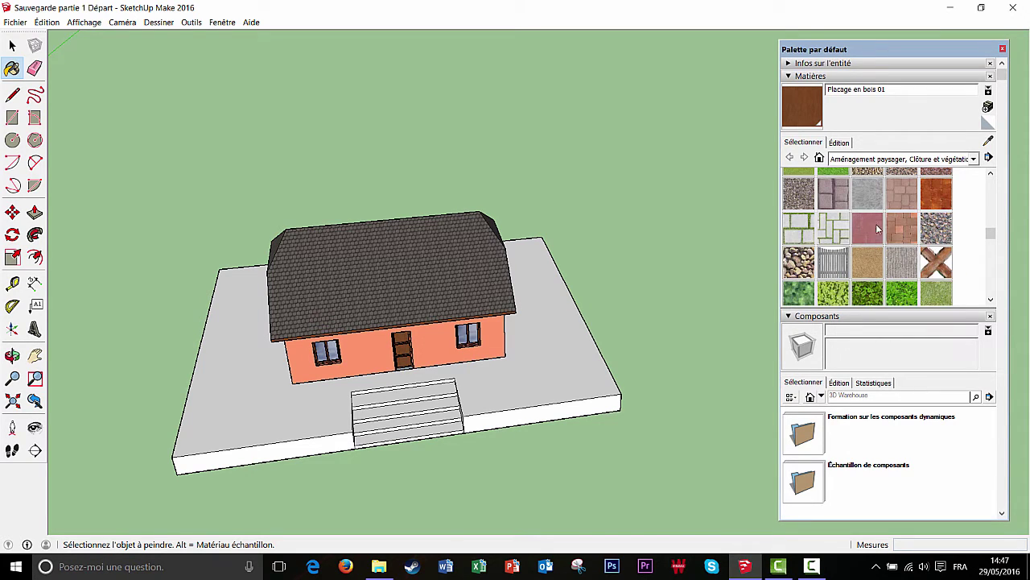
pyautogui.click(899, 232)
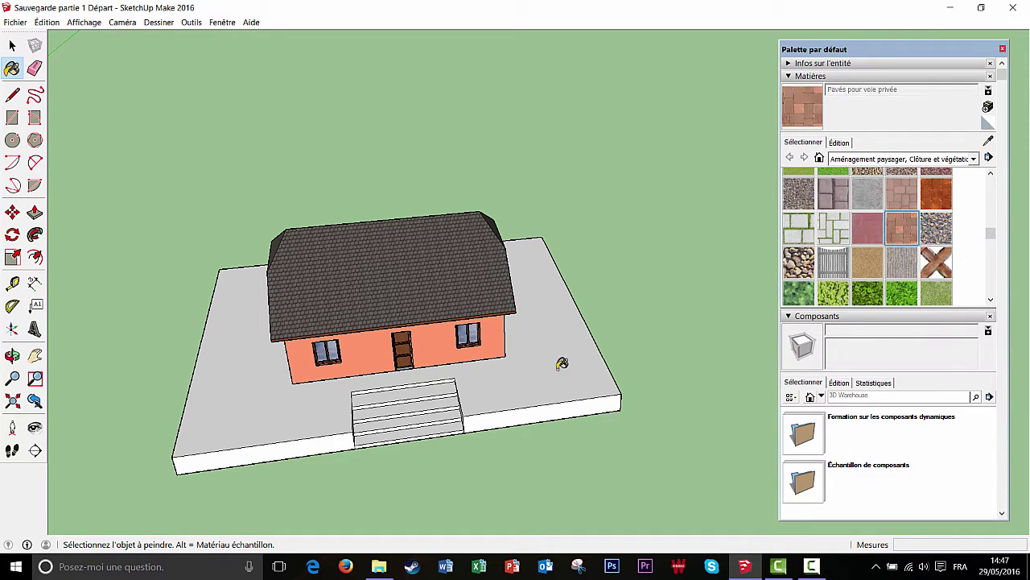
pyautogui.click(542, 366)
# Apply the same paving material to all connected unpainted faces of the slab, including its sides and stairs
pyautogui.moveTo(542, 366); pyautogui.dragTo(346, 403, button='middle')
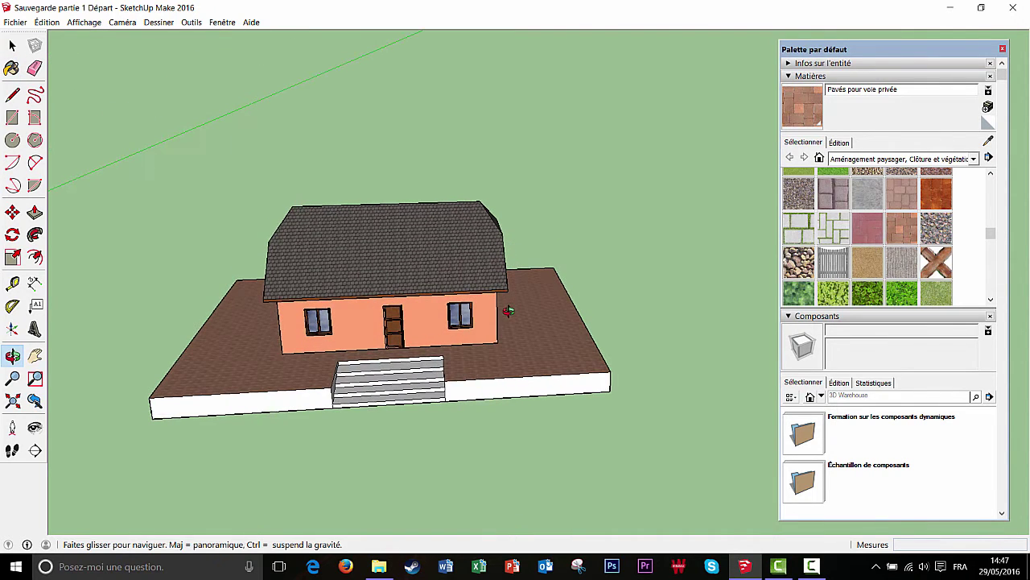
pyautogui.keyDown('ctrl'); pyautogui.click(291, 395); pyautogui.keyUp('ctrl')
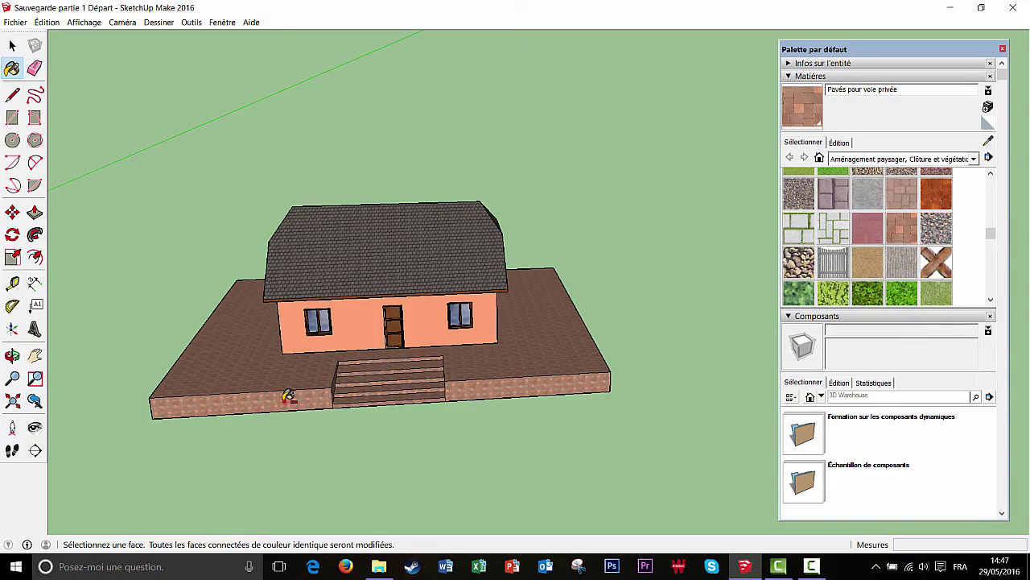
pyautogui.moveTo(380, 397)
pyautogui.mouseDown(button='middle')
pyautogui.moveTo(591, 435)
pyautogui.moveTo(344, 476)
pyautogui.moveTo(227, 446)
pyautogui.moveTo(352, 485)
pyautogui.moveTo(331, 513)
pyautogui.moveTo(559, 485)
pyautogui.mouseUp(button='middle')
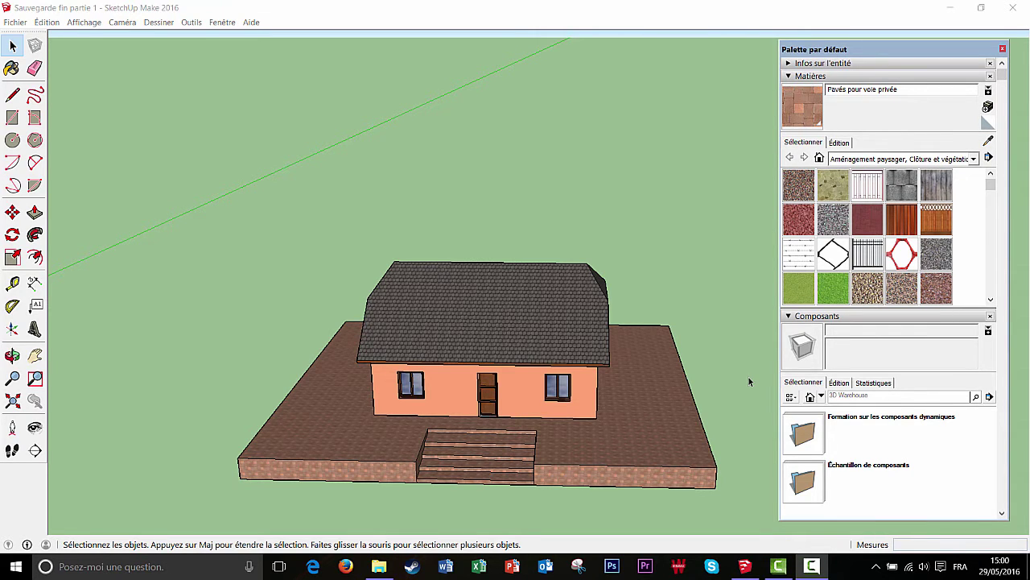
pyautogui.keyDown('shift'); pyautogui.moveTo(749, 381); pyautogui.dragTo(729, 350, button='middle'); pyautogui.keyUp('shift')
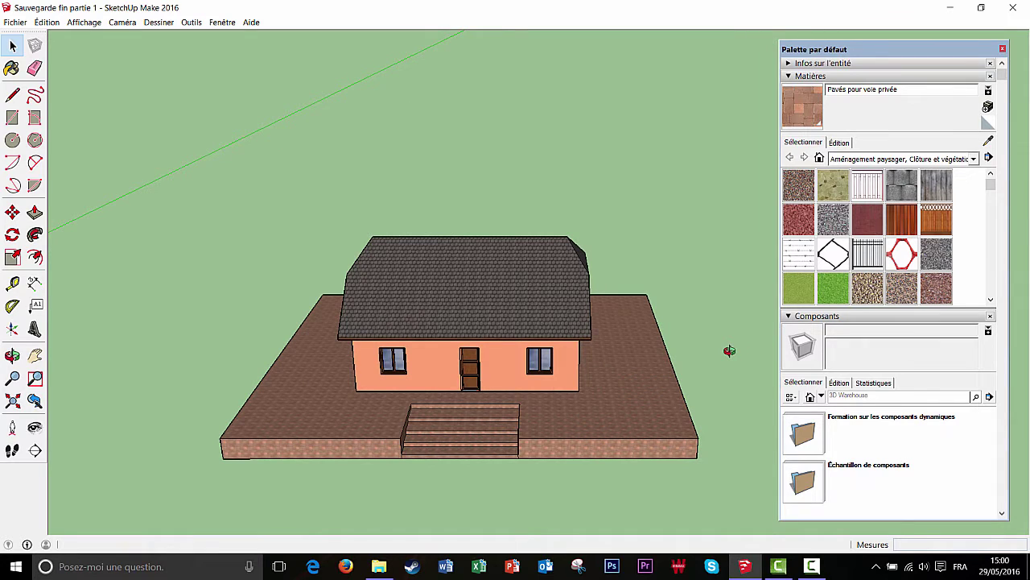
# Draw a 2030 × 860 cm ground rectangle in front of the slab, starting at its front-left bottom corner
pyautogui.click(12, 118)
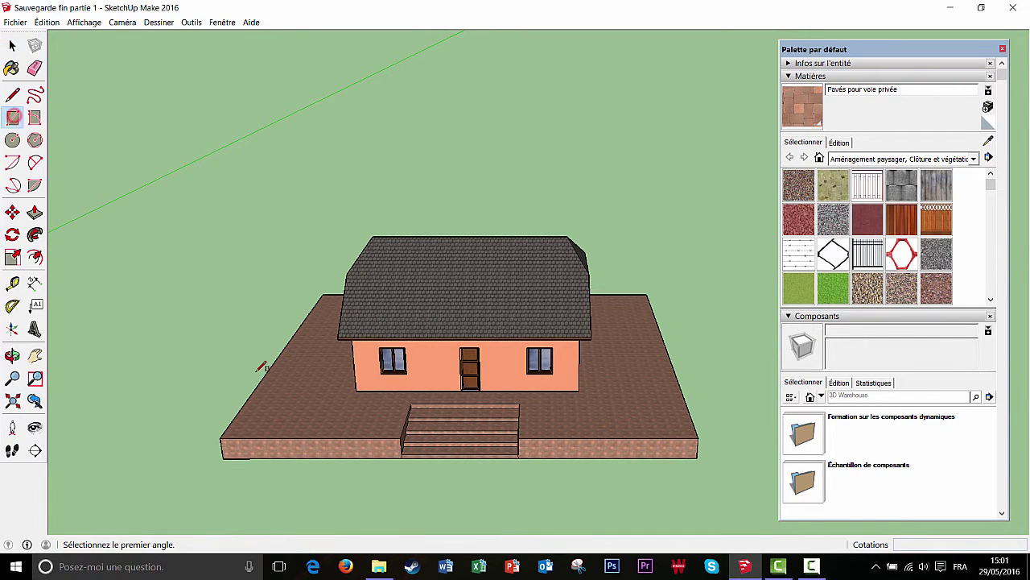
pyautogui.moveTo(201, 338); pyautogui.dragTo(247, 413, button='middle')
pyautogui.click(216, 442)
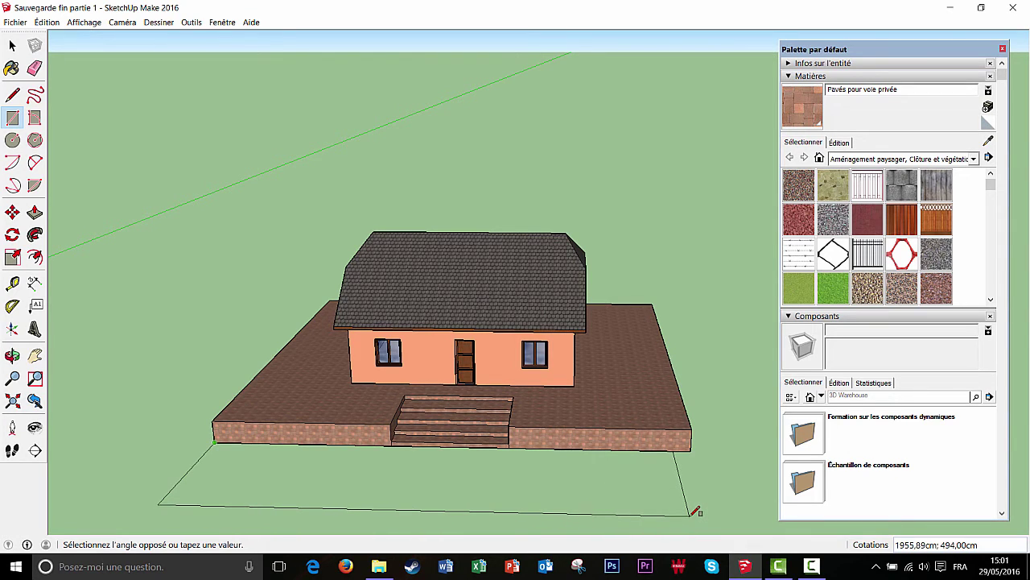
pyautogui.write('2030;860')
pyautogui.press('Return')
# Paint the ground rectangle in front of the slab with the landscaping material "Agrégat fin"
pyautogui.scroll(-2, 500, 412)
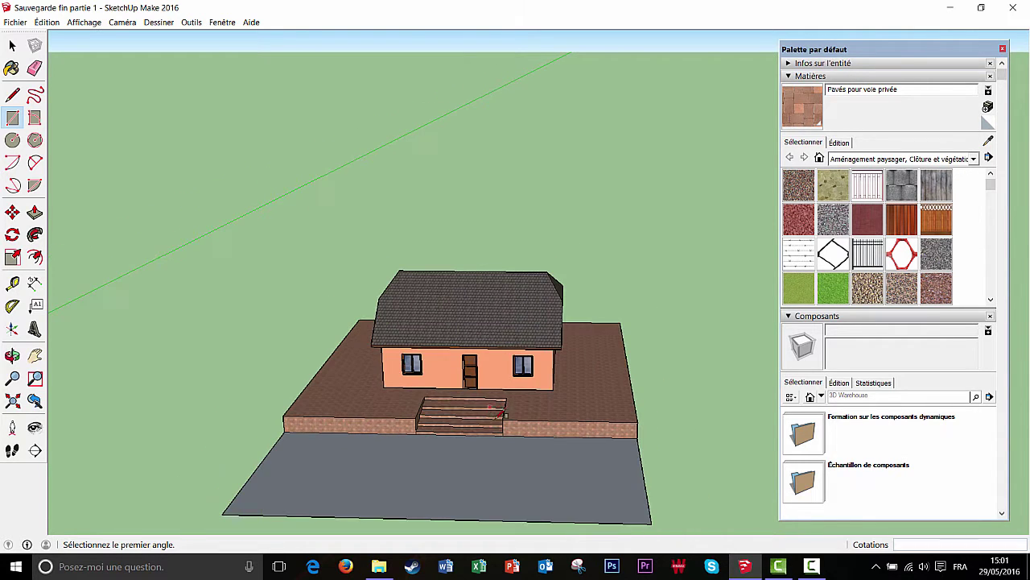
pyautogui.keyDown('shift'); pyautogui.moveTo(546, 471); pyautogui.dragTo(536, 443, button='middle'); pyautogui.keyUp('shift')
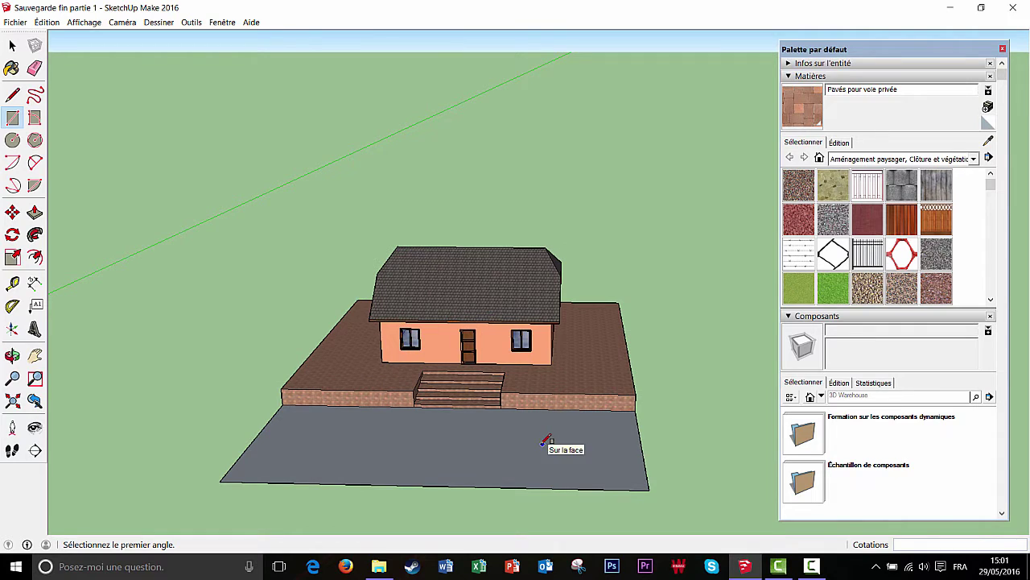
pyautogui.click(808, 188)
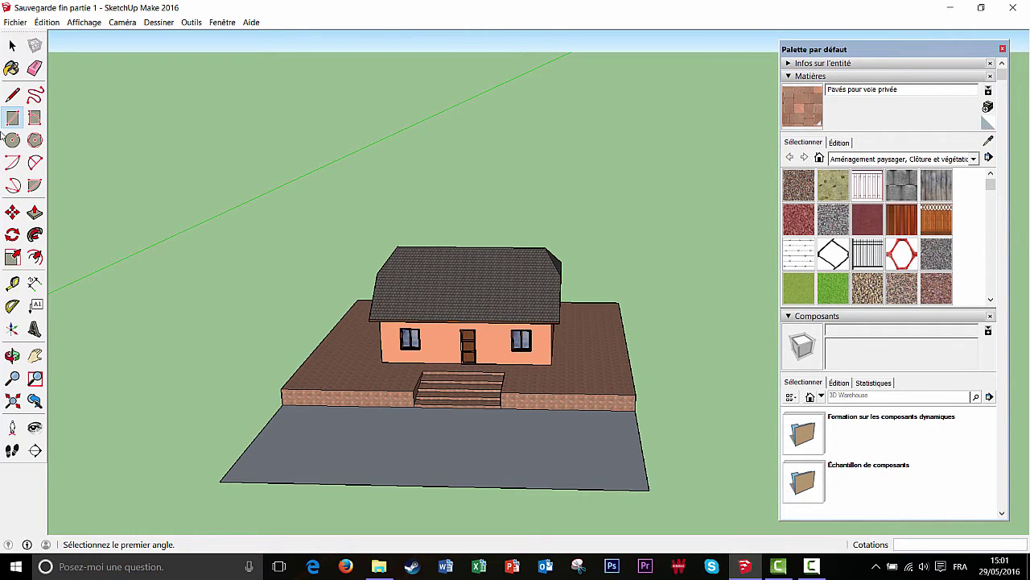
pyautogui.click(802, 184)
pyautogui.click(543, 439)
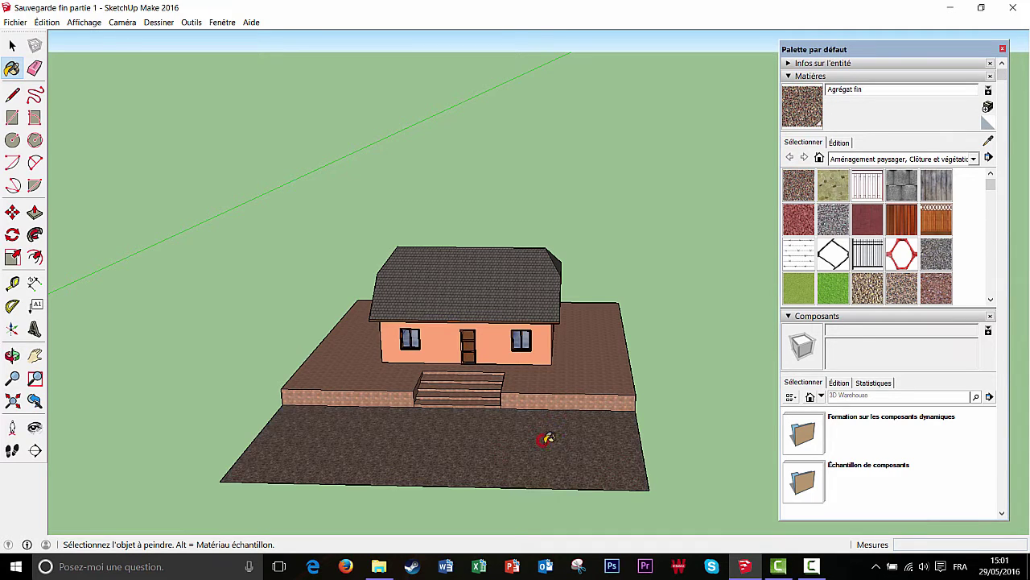
# Draw a line about 860 cm long across the gravel area, from the slab to its outer edge, separating a strip at the left end
pyautogui.moveTo(553, 450); pyautogui.dragTo(535, 467, button='middle')
pyautogui.scroll(2, 531, 467)
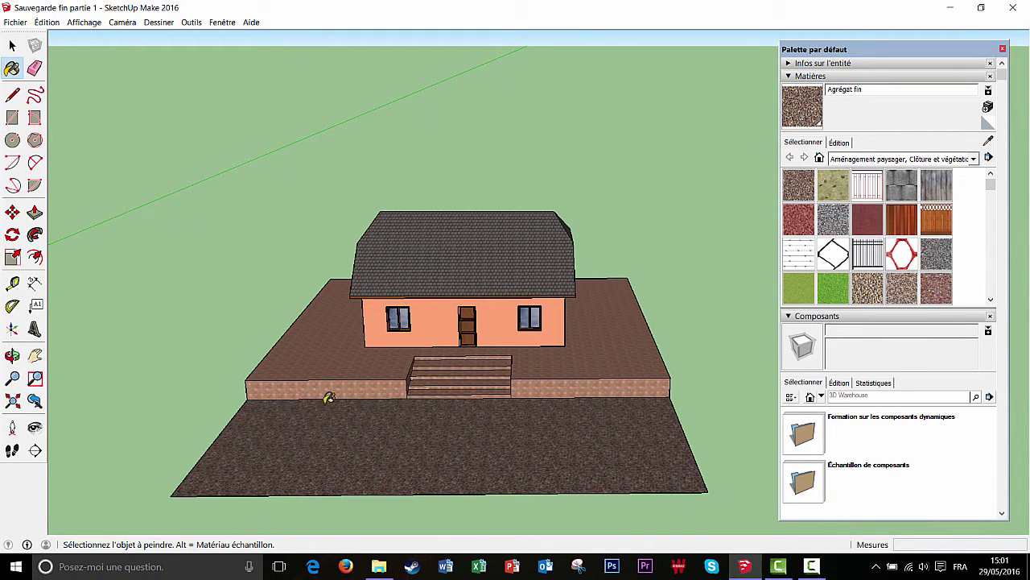
pyautogui.click(12, 95)
pyautogui.moveTo(290, 435); pyautogui.dragTo(346, 449, button='middle')
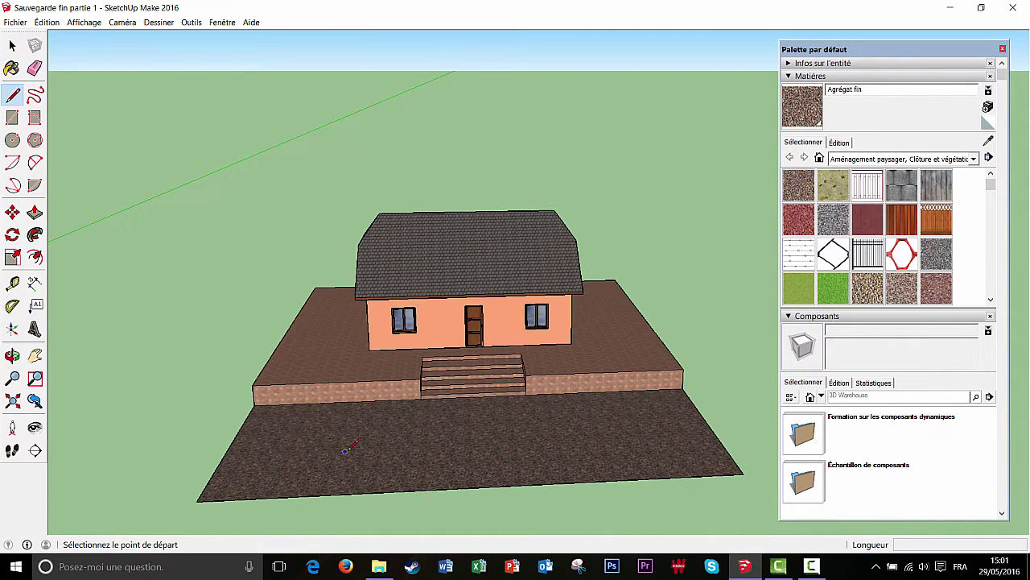
pyautogui.click(346, 401)
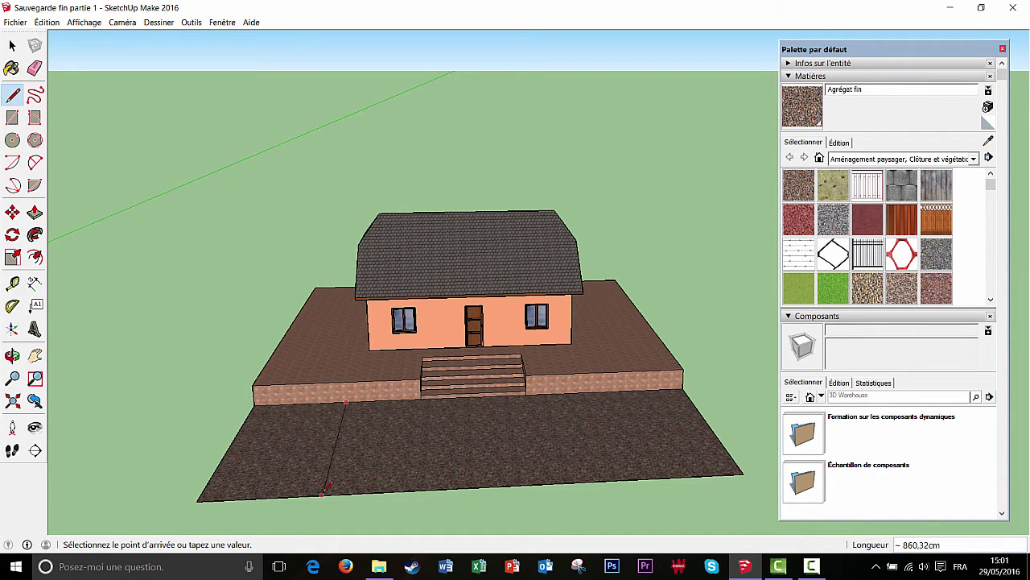
pyautogui.click(323, 493)
# Paint the narrow strip at the left end of the gravel area with the landscaping material "Végétation flou 03"
pyautogui.moveTo(323, 493)
pyautogui.mouseDown(button='middle')
pyautogui.moveTo(390, 494)
pyautogui.moveTo(406, 454)
pyautogui.mouseUp(button='middle')
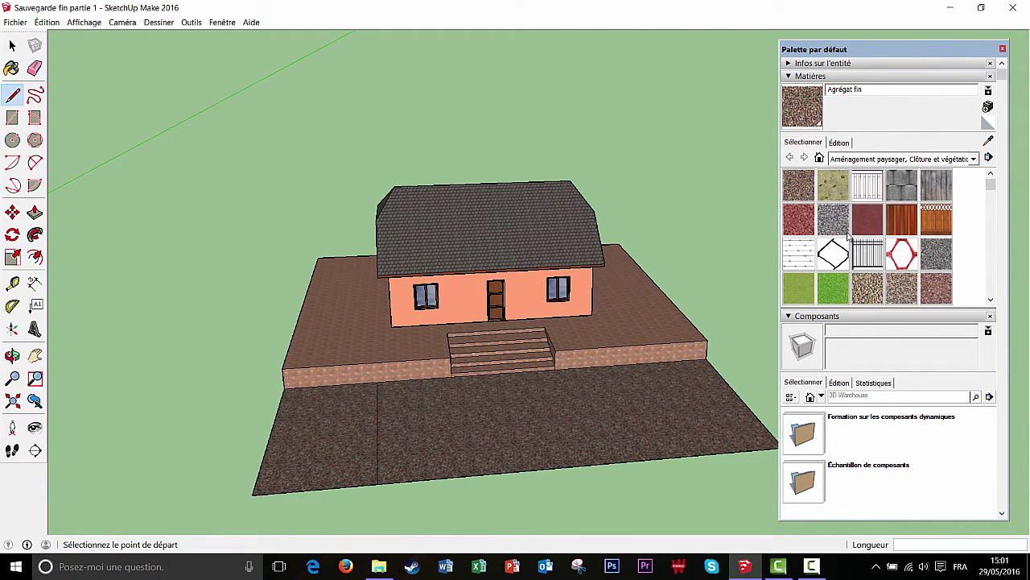
pyautogui.click(11, 67)
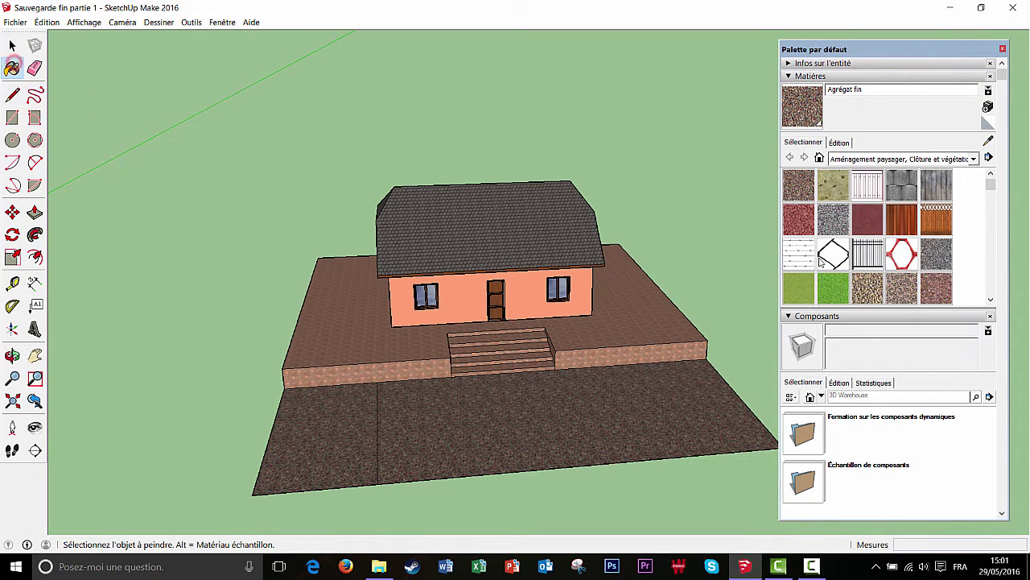
pyautogui.scroll(-5, 875, 260)
pyautogui.scroll(3, 874, 259)
pyautogui.scroll(-2, 867, 276)
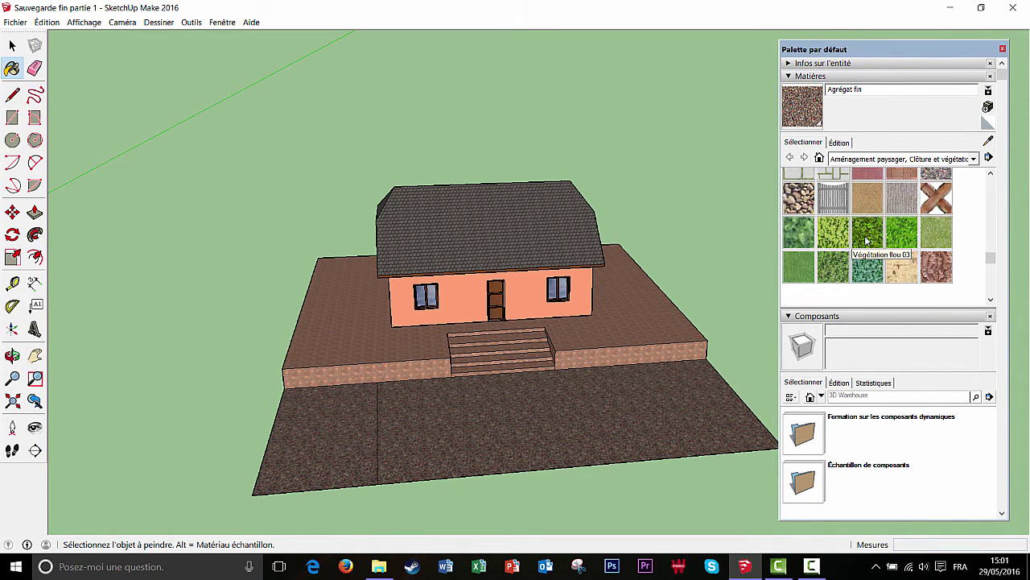
pyautogui.click(877, 236)
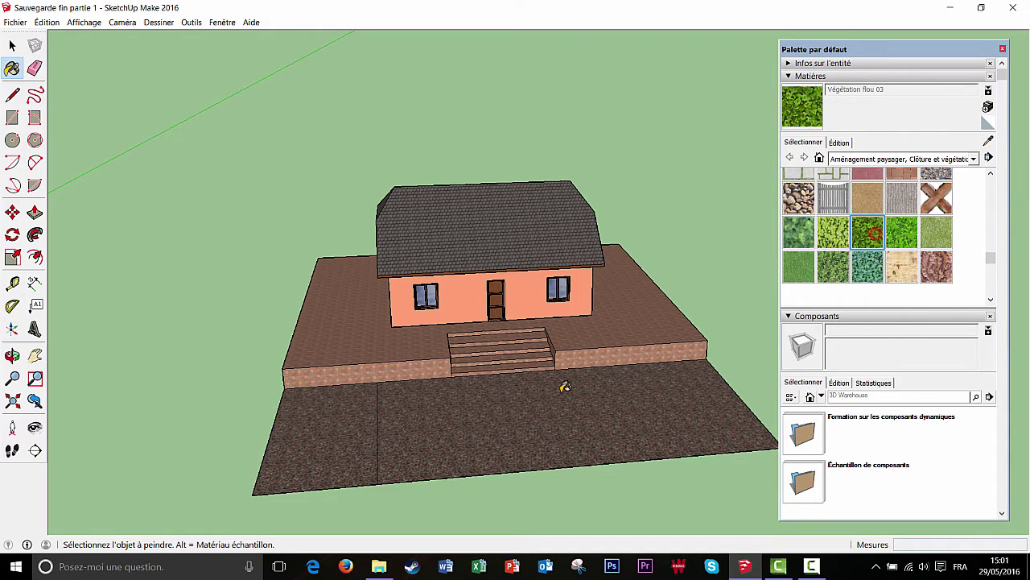
pyautogui.click(341, 428)
pyautogui.moveTo(432, 425); pyautogui.dragTo(439, 425, button='middle')
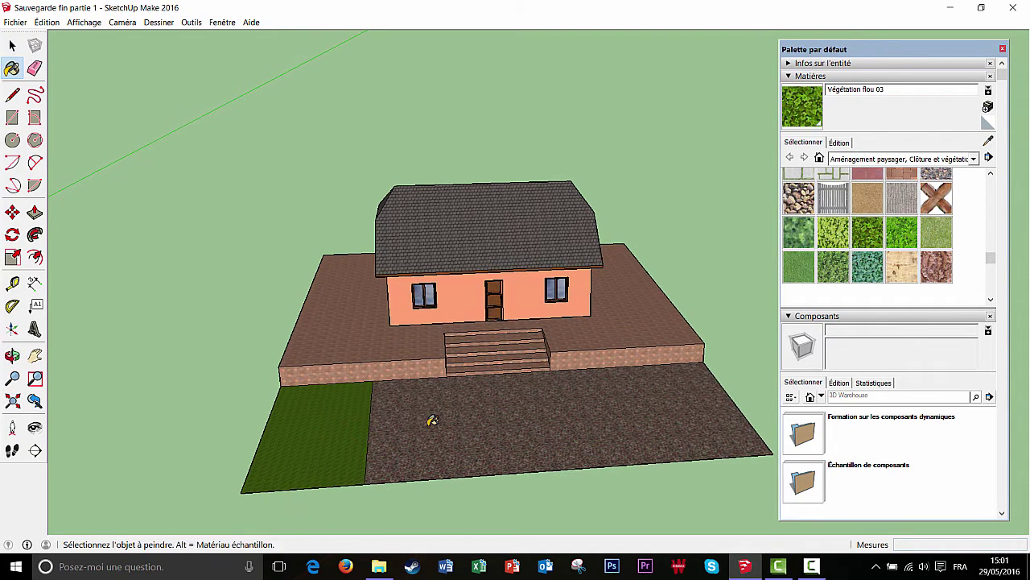
# Search 3D Warehouse for "peuplier" and insert the "jeune peuplier" tree model
pyautogui.scroll(1, 430, 422)
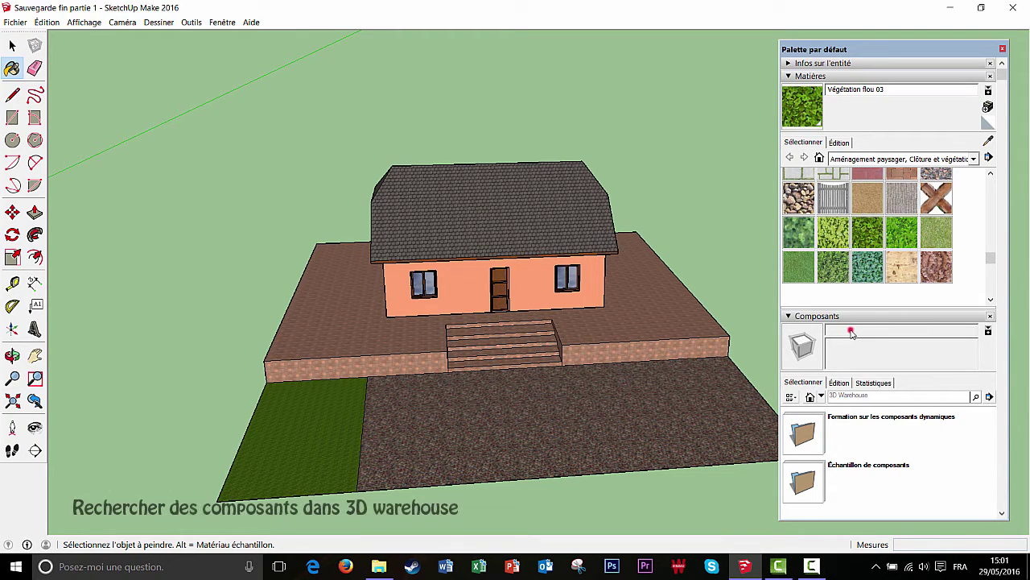
pyautogui.click(836, 395)
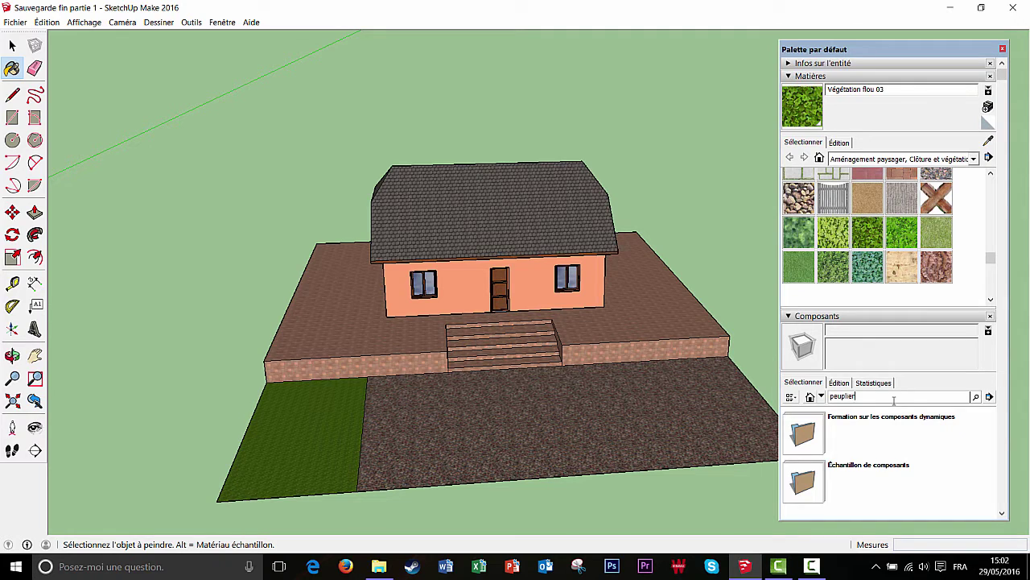
pyautogui.press('Return')
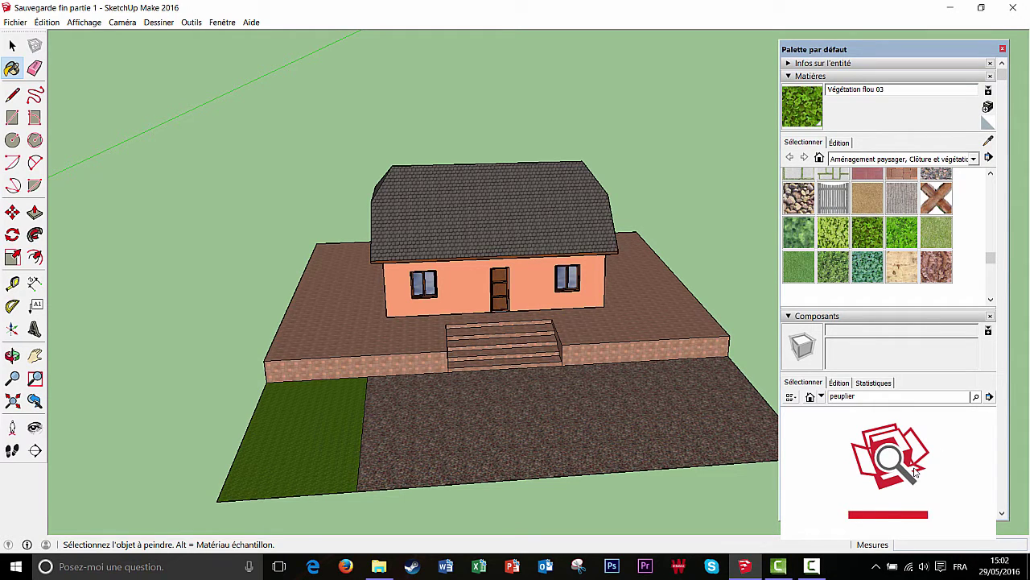
pyautogui.scroll(-2, 885, 447)
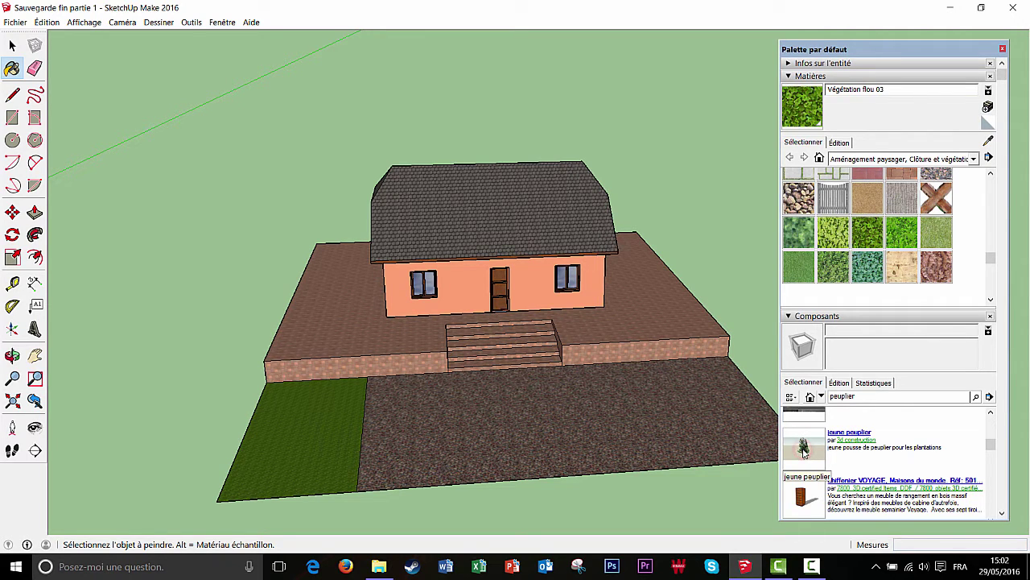
pyautogui.click(804, 449)
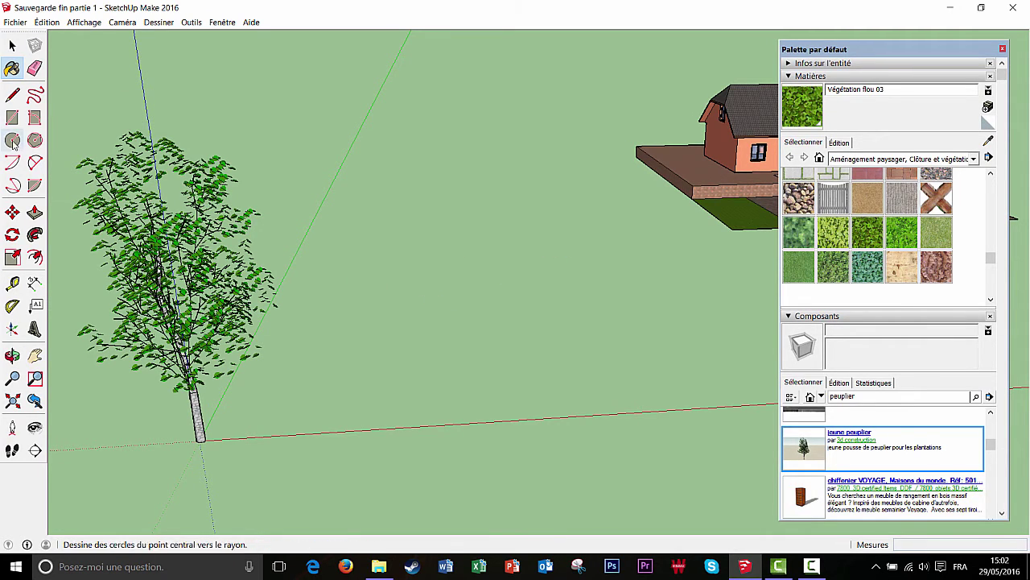
# Move the poplar from the origin across the ground to the area beside the green strip
pyautogui.click(12, 211)
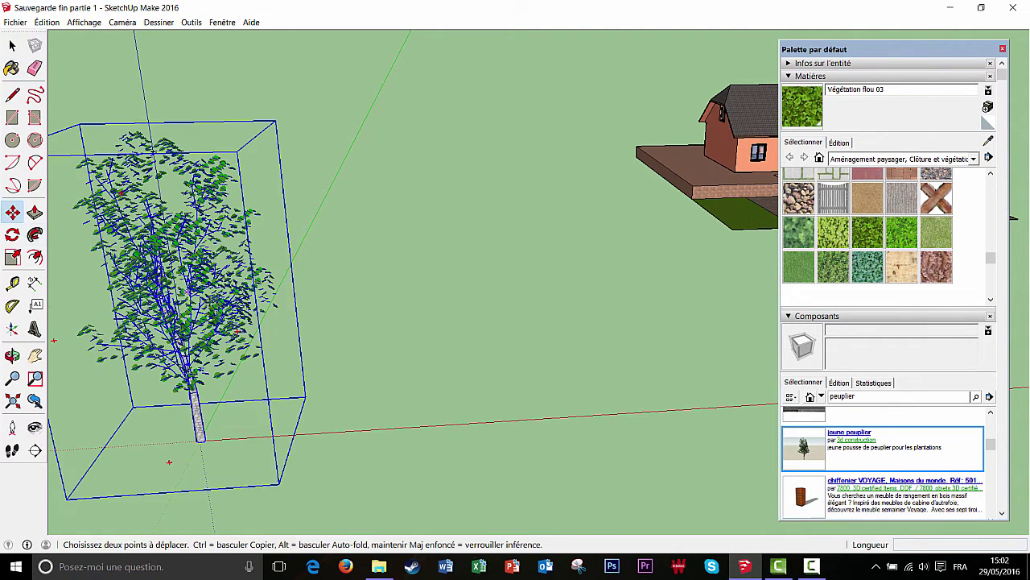
pyautogui.click(218, 306)
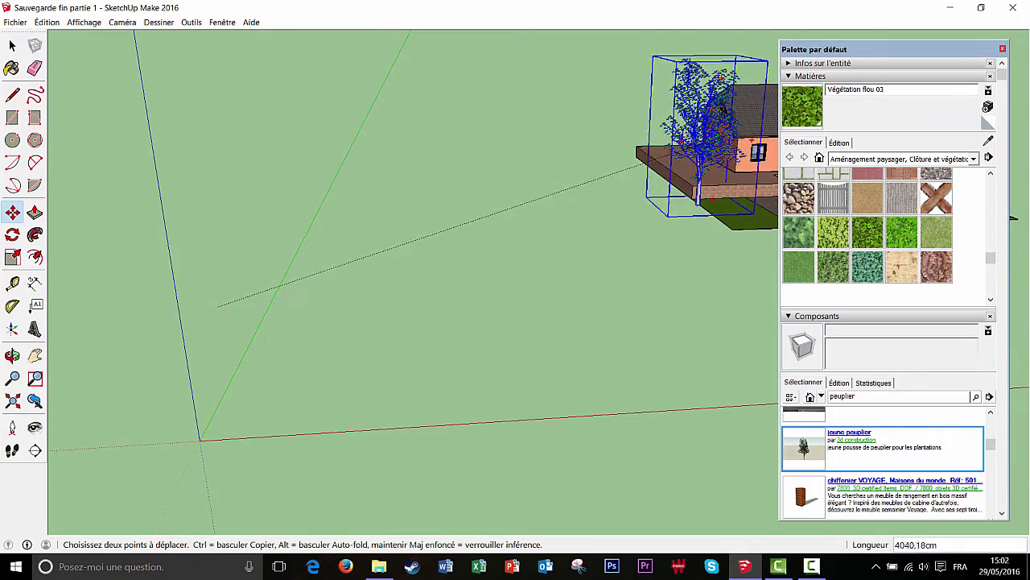
pyautogui.click(677, 279)
# Move the poplar onto the green strip and adjust its position near the strip's outer end
pyautogui.moveTo(677, 279); pyautogui.dragTo(424, 394, button='middle')
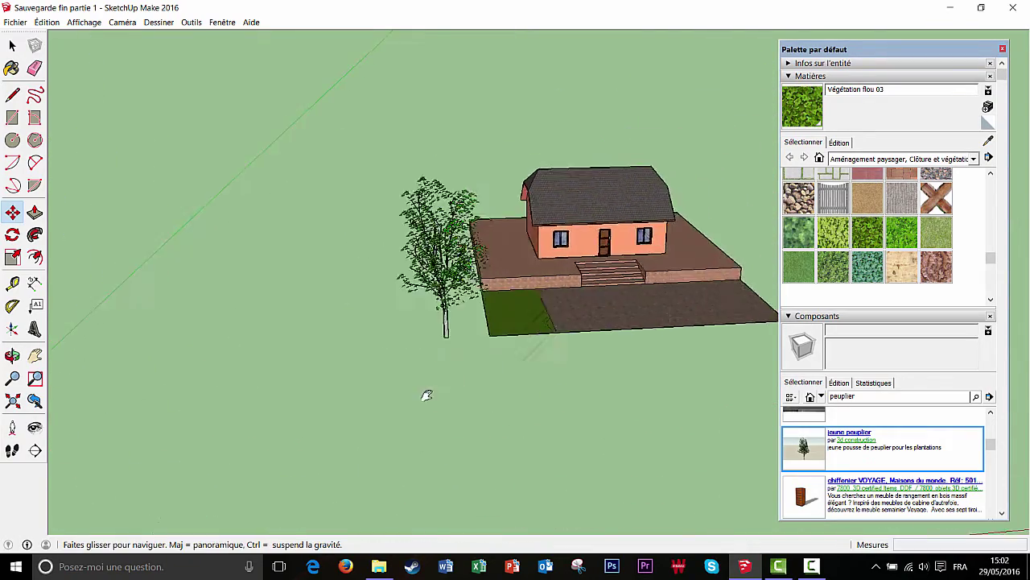
pyautogui.scroll(3, 469, 357)
pyautogui.click(401, 215)
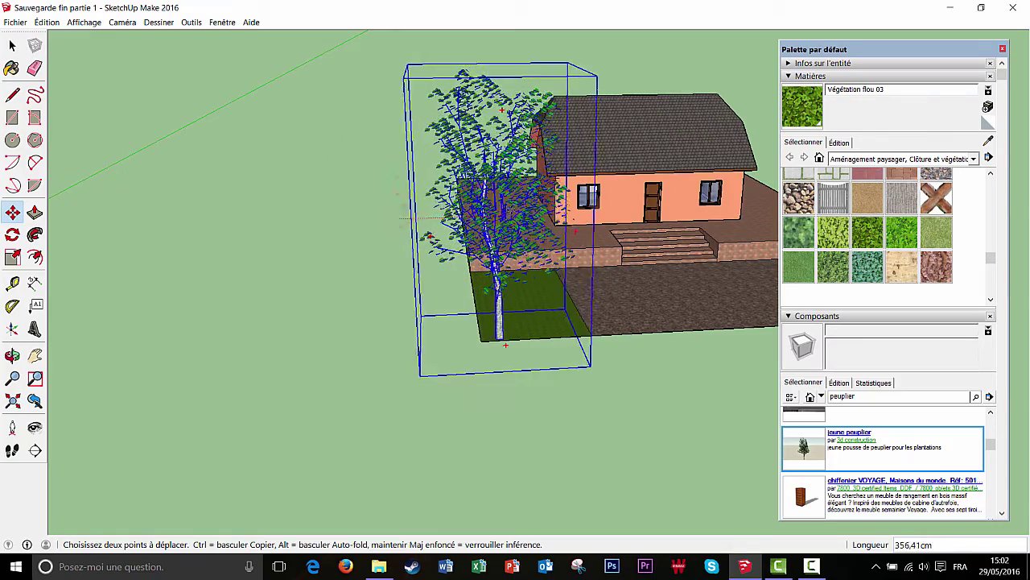
pyautogui.click(522, 201)
pyautogui.moveTo(522, 201); pyautogui.dragTo(384, 319, button='middle')
pyautogui.click(384, 319)
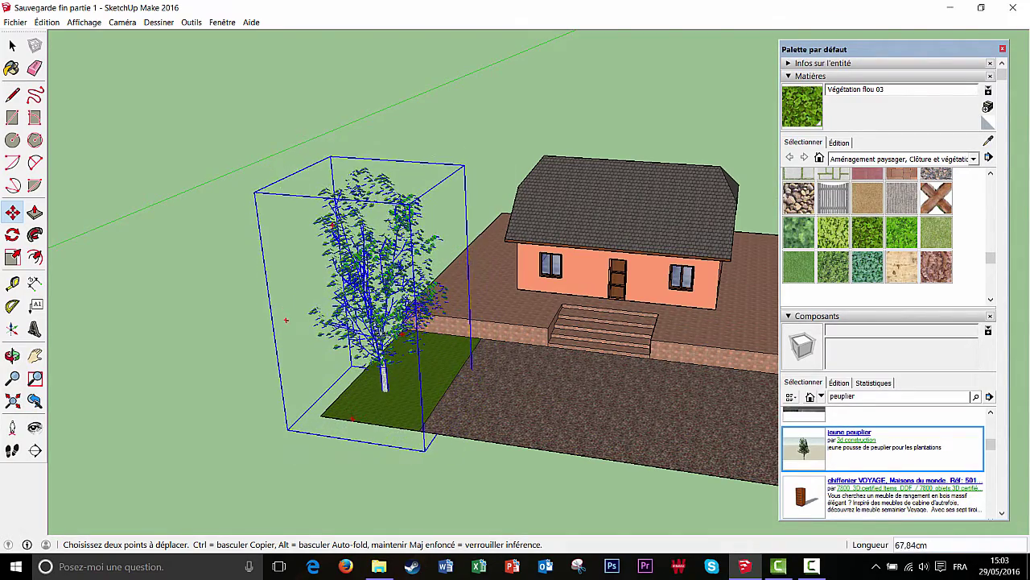
pyautogui.click(386, 330)
# Copy the poplar about 351 cm along the green strip towards the slab
pyautogui.moveTo(403, 338)
pyautogui.mouseDown(button='middle')
pyautogui.moveTo(441, 349)
pyautogui.moveTo(418, 347)
pyautogui.mouseUp(button='middle')
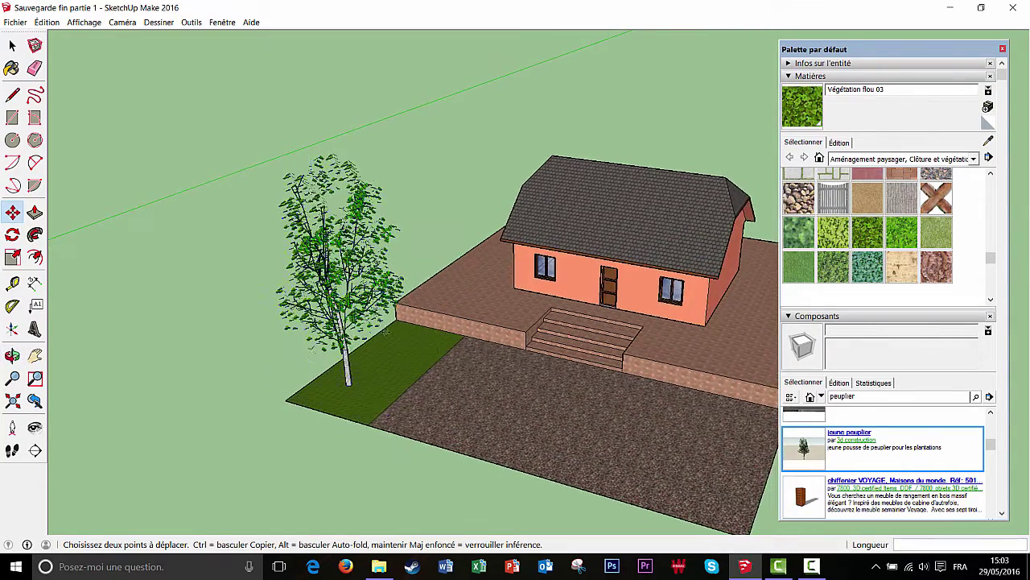
pyautogui.scroll(2, 375, 312)
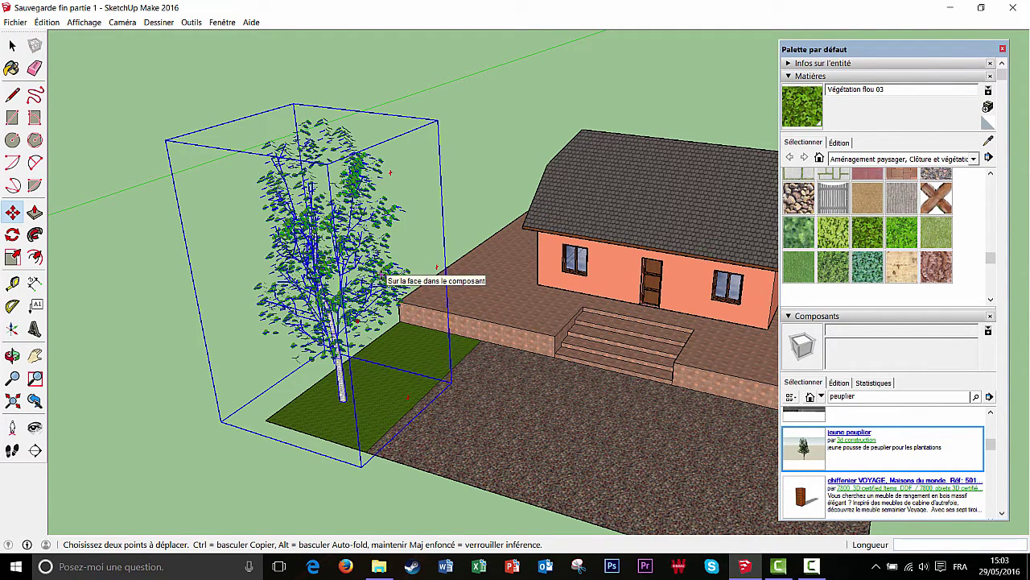
pyautogui.press('ctrl')
pyautogui.click(382, 274)
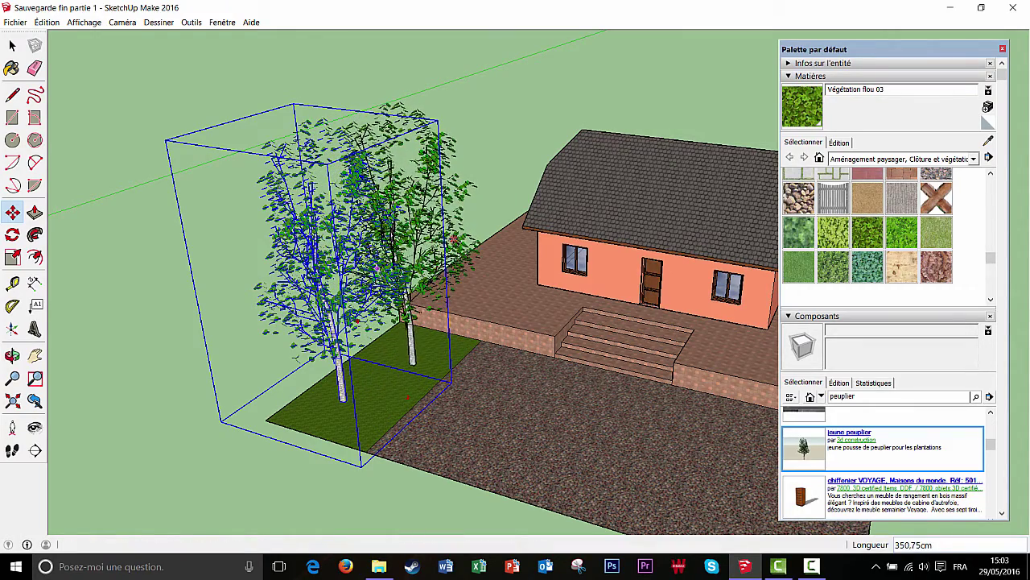
pyautogui.click(454, 240)
# Scale the copied poplar down uniformly from an upper corner so it is slightly smaller than the original
pyautogui.moveTo(454, 240); pyautogui.dragTo(314, 298, button='middle')
pyautogui.keyDown('shift'); pyautogui.moveTo(386, 282); pyautogui.dragTo(394, 322, button='middle'); pyautogui.keyUp('shift')
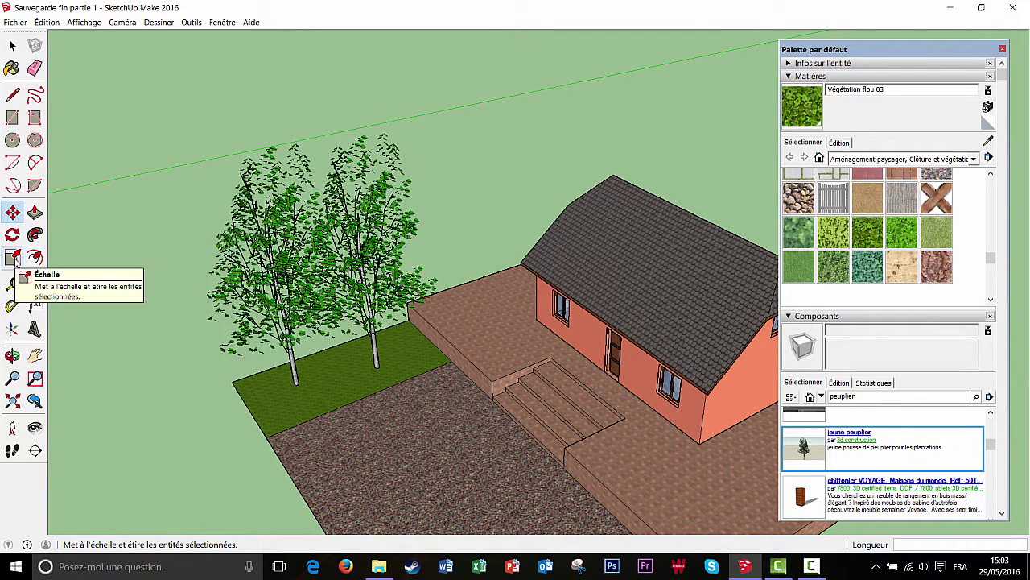
pyautogui.click(15, 259)
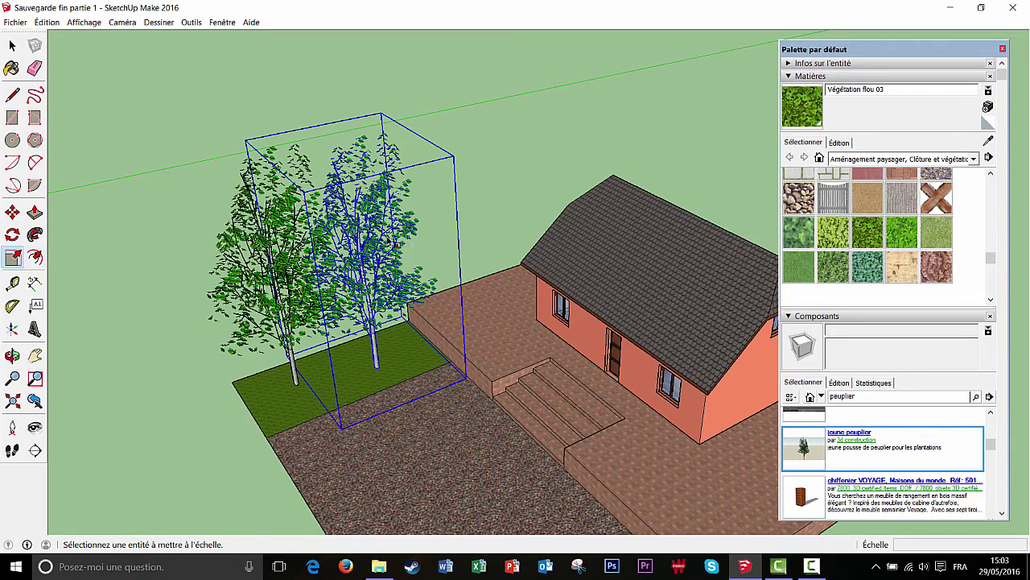
pyautogui.scroll(2, 397, 242)
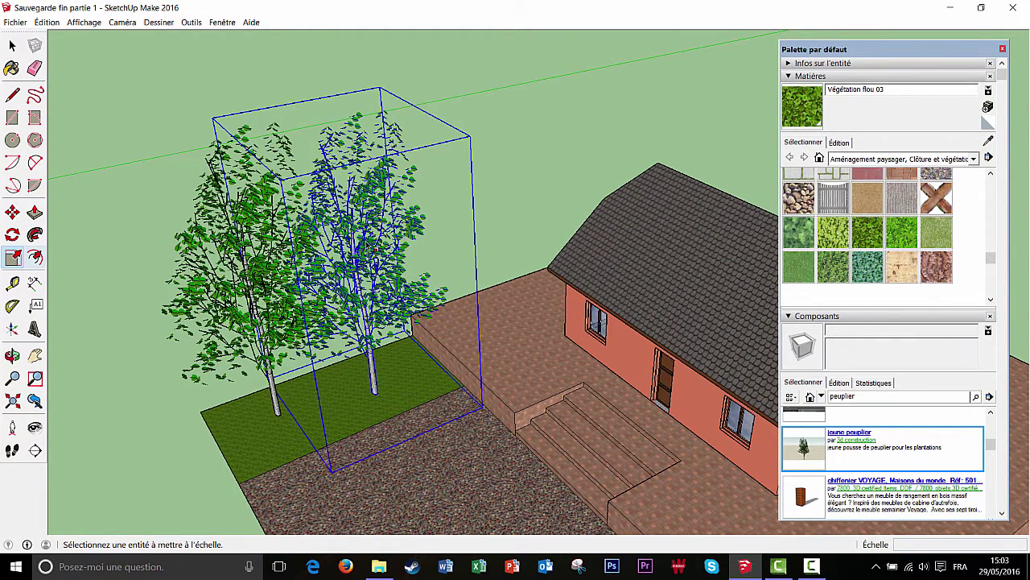
pyautogui.click(368, 238)
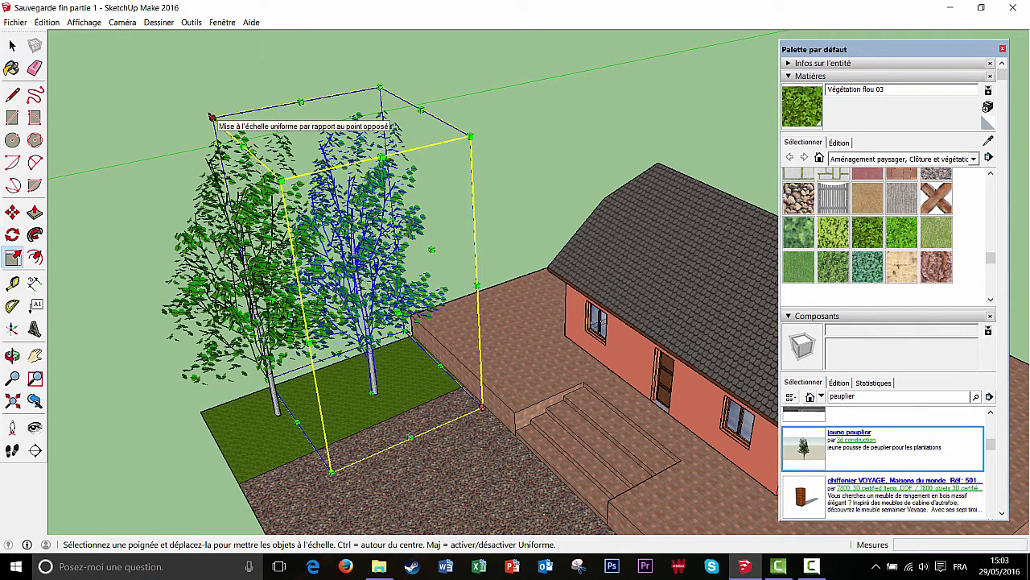
pyautogui.moveTo(211, 117); pyautogui.dragTo(236, 154)
# Move the smaller poplar about 108 cm to recentre it on the green strip
pyautogui.click(13, 211)
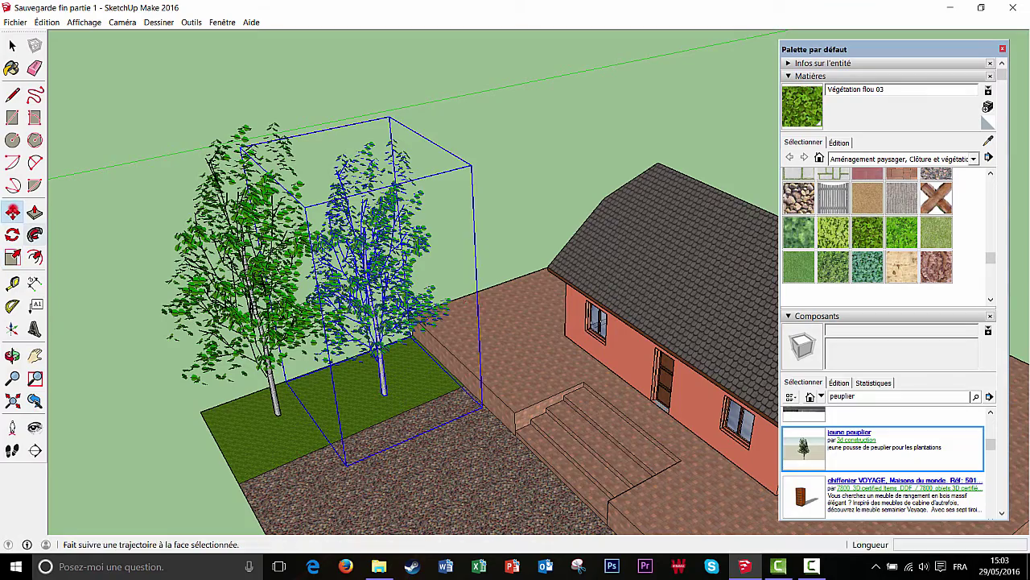
pyautogui.click(411, 351)
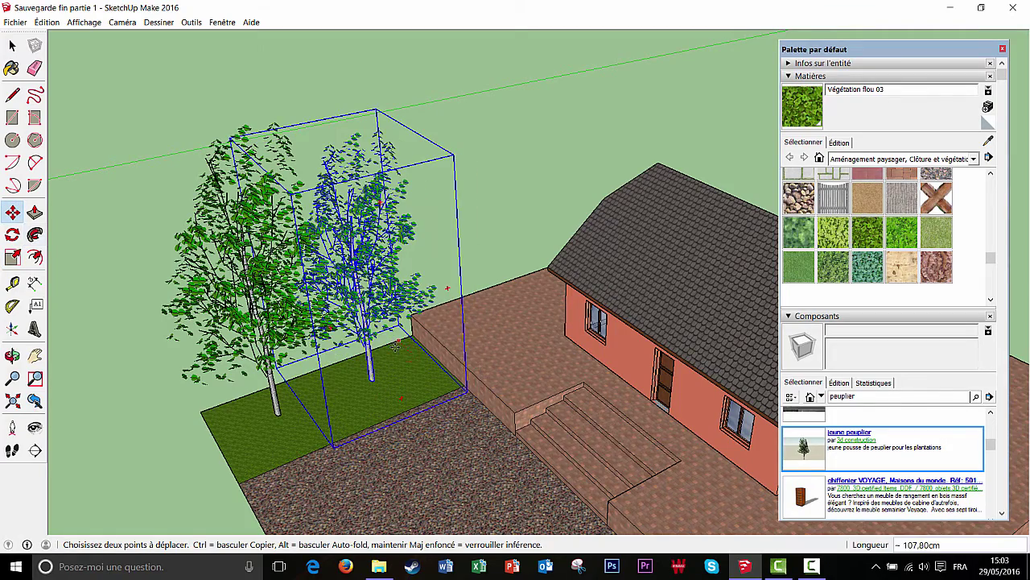
pyautogui.click(401, 351)
pyautogui.scroll(-2, 387, 378)
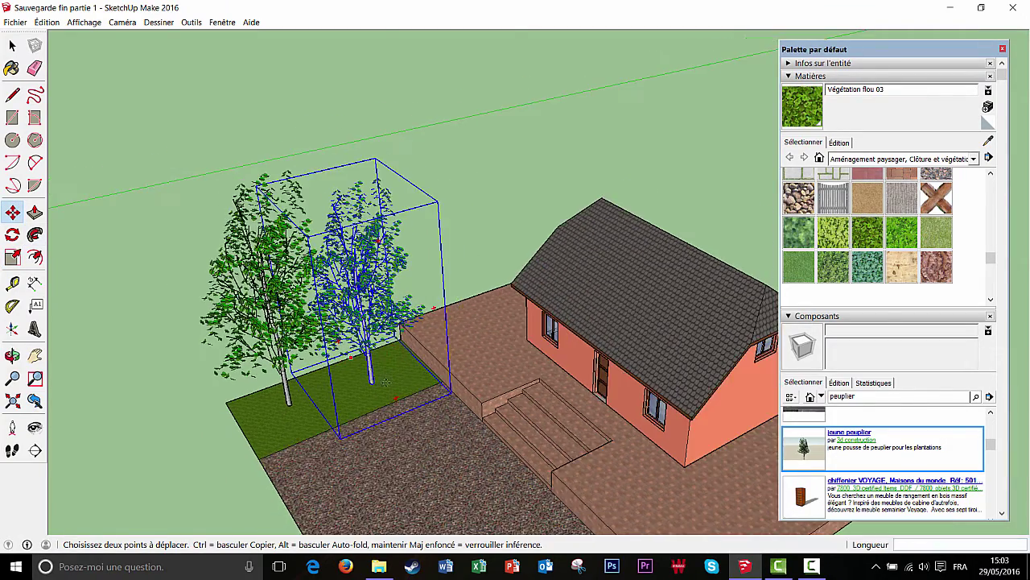
pyautogui.moveTo(461, 446); pyautogui.dragTo(465, 318, button='middle')
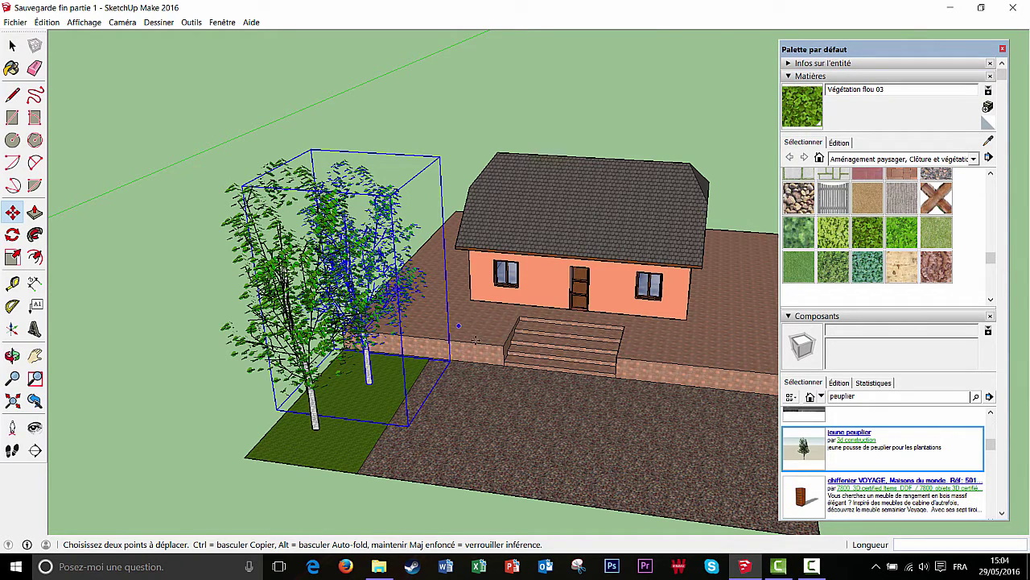
# Search the 3D Warehouse for "voiture"
pyautogui.moveTo(632, 453); pyautogui.dragTo(579, 411, button='middle')
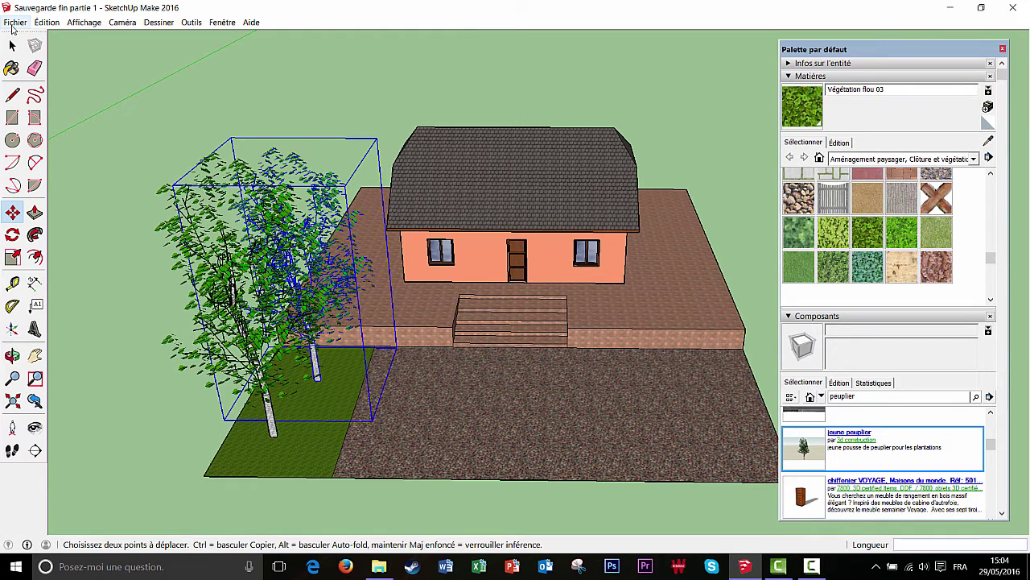
pyautogui.click(14, 24)
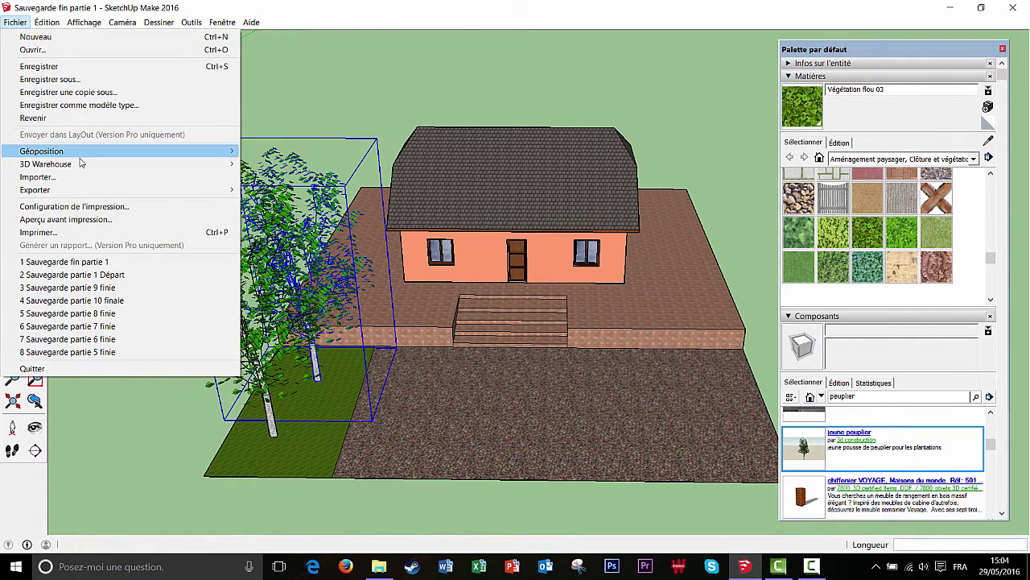
pyautogui.moveTo(84, 166)
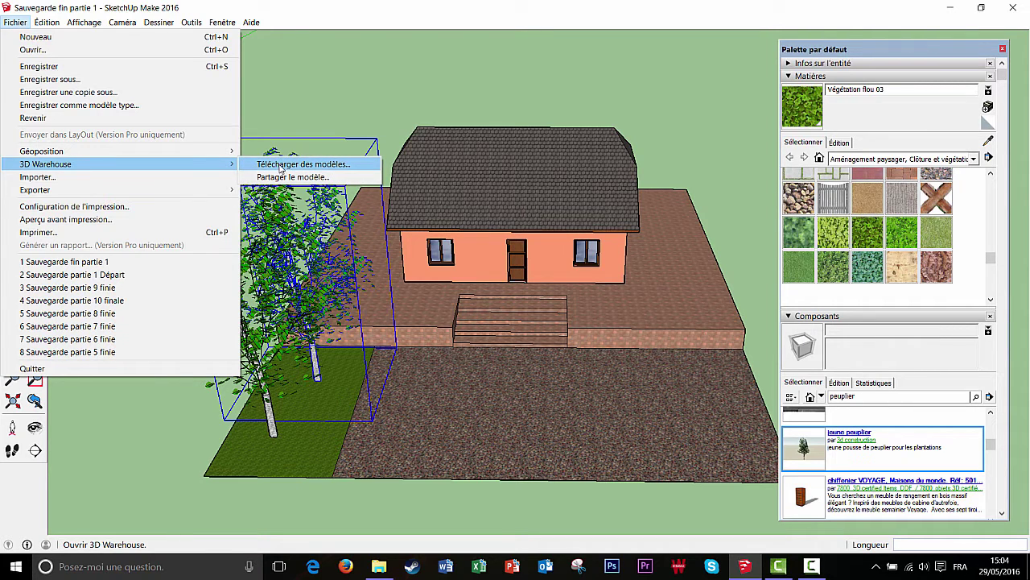
pyautogui.click(280, 165)
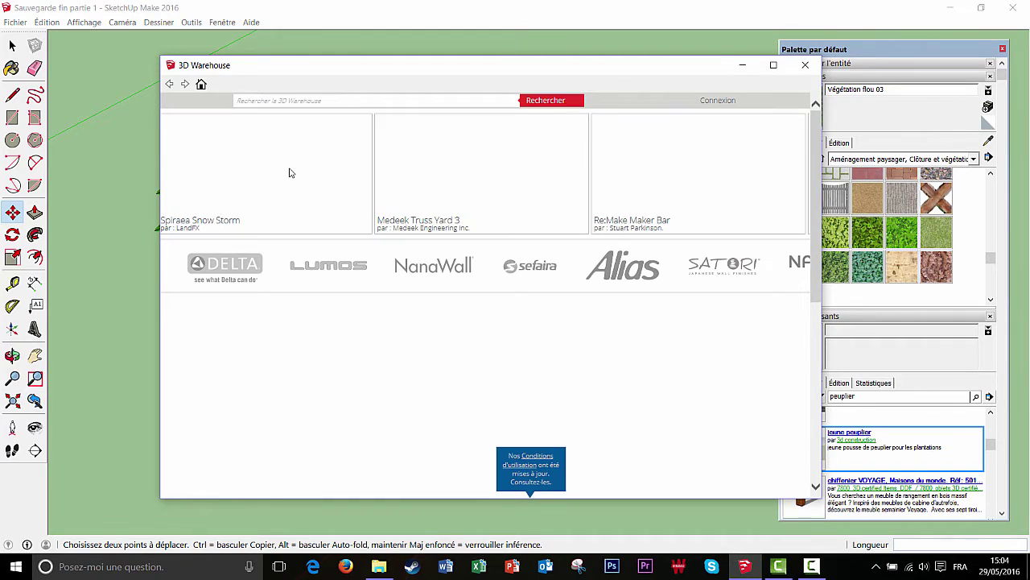
pyautogui.click(325, 101)
pyautogui.write('voiture')
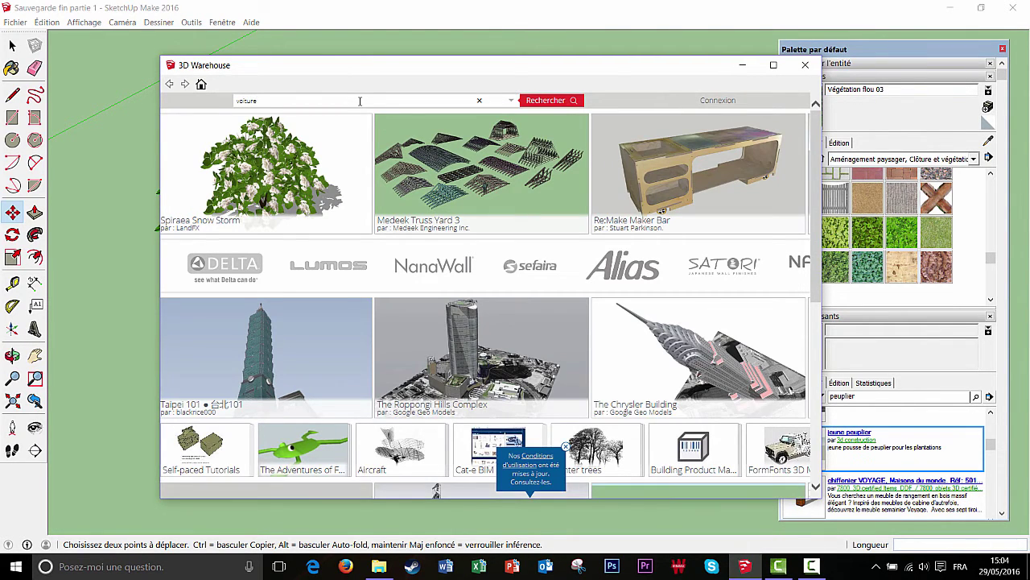
pyautogui.press('Return')
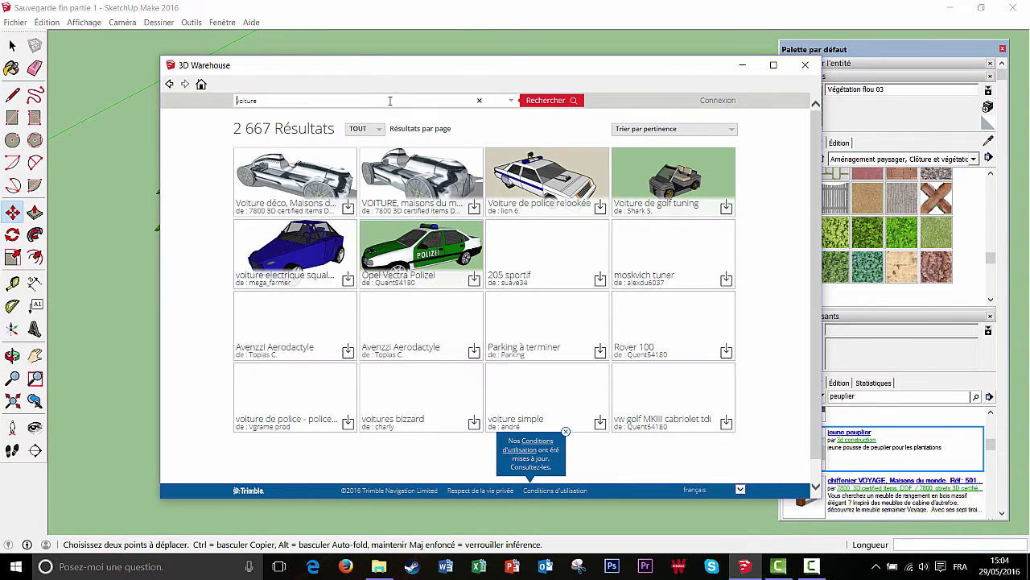
# Load the "belle voiture" model from the search results directly into the scene and place it in front of the house
pyautogui.scroll(-1, 644, 240)
pyautogui.scroll(-3, 643, 239)
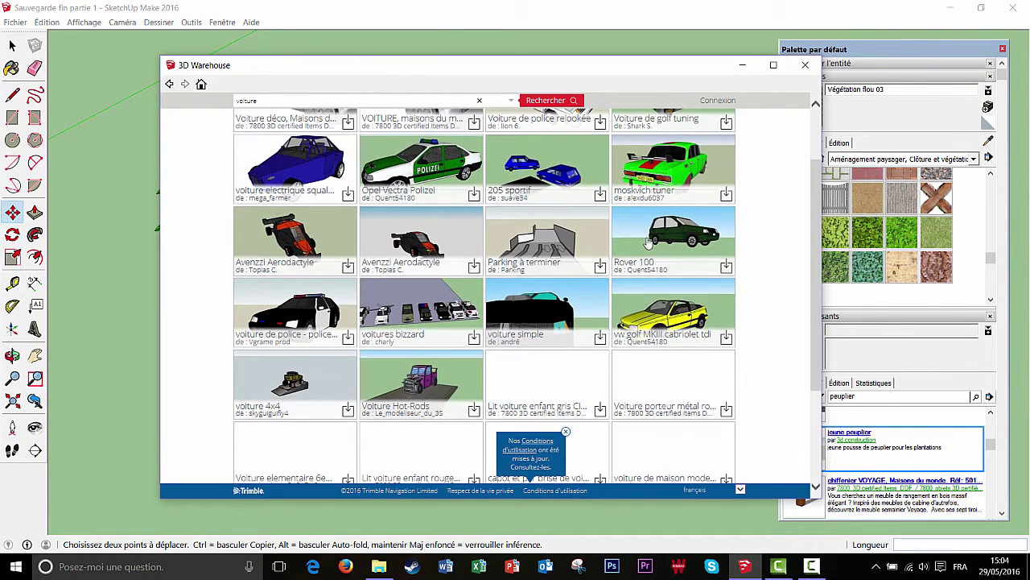
pyautogui.scroll(-1, 653, 248)
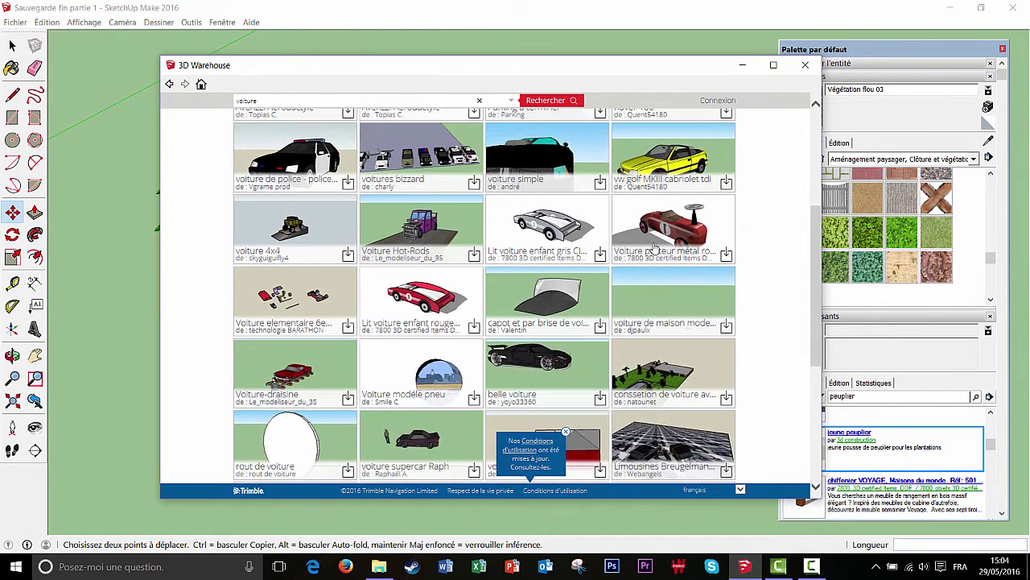
pyautogui.click(599, 353)
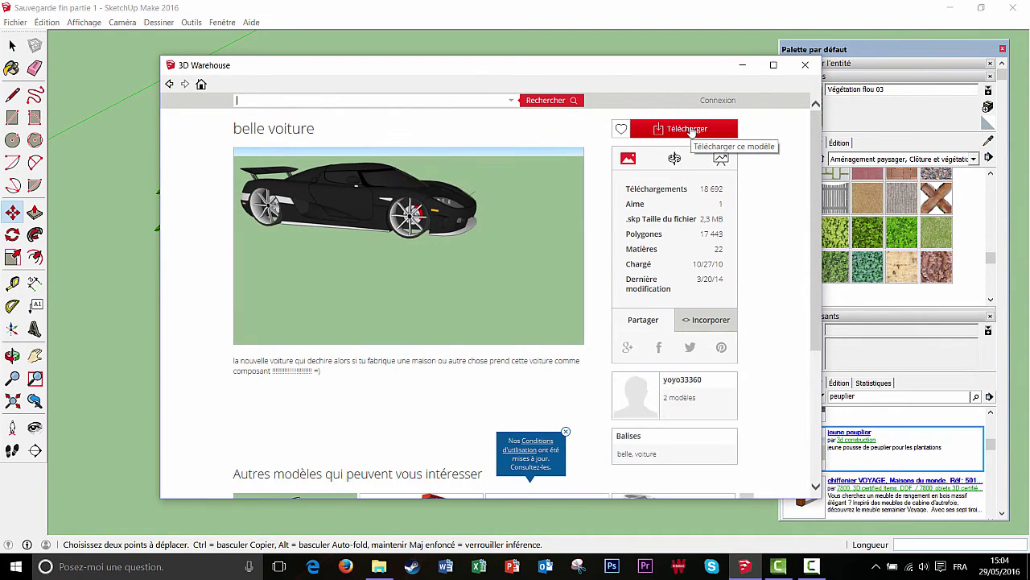
pyautogui.click(683, 135)
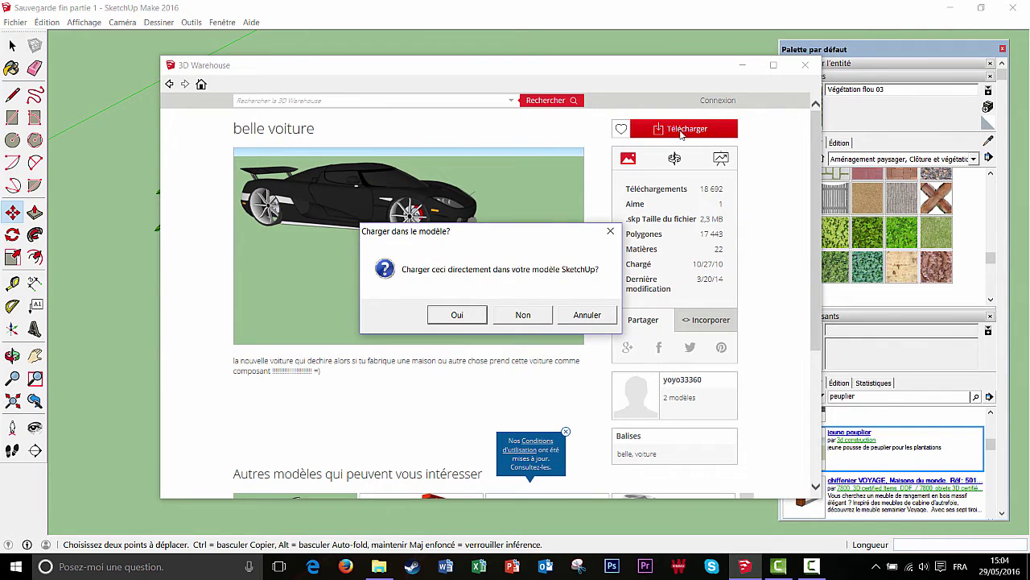
pyautogui.click(455, 315)
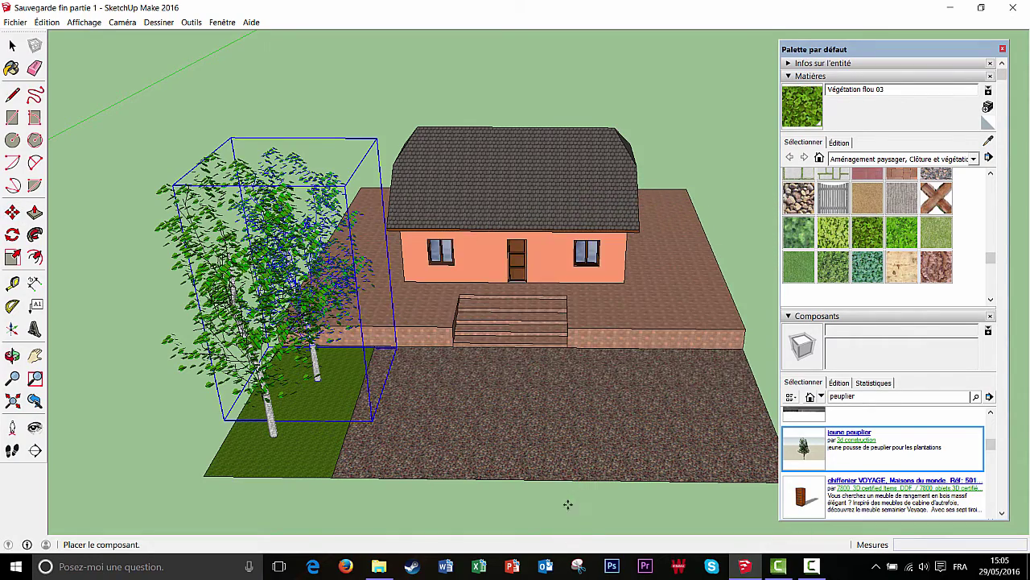
pyautogui.click(573, 487)
pyautogui.moveTo(577, 486); pyautogui.dragTo(523, 242, button='middle')
pyautogui.click(523, 241)
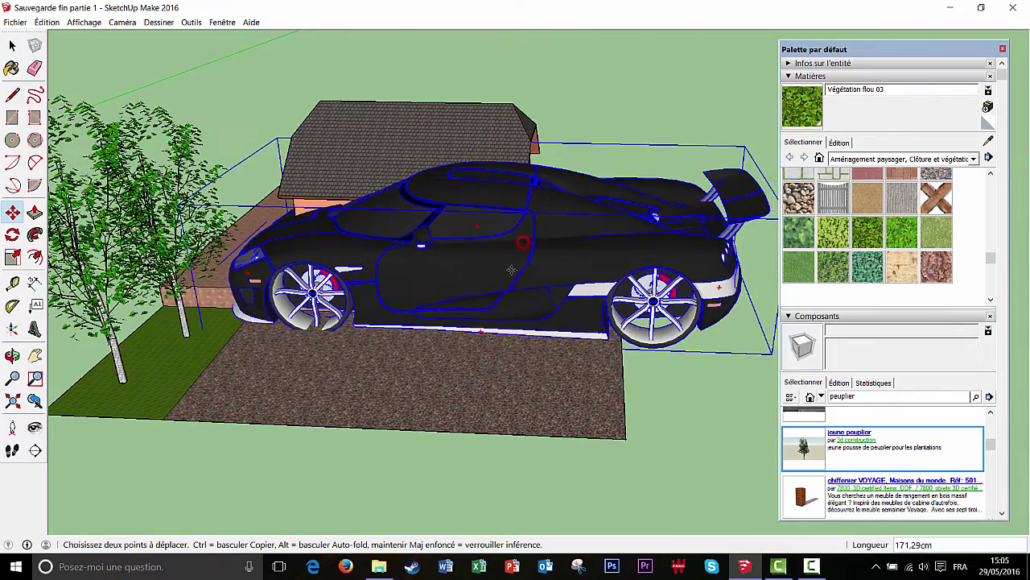
# Scale the car down uniformly to about 0.23 from an upper corner
pyautogui.scroll(-2, 544, 458)
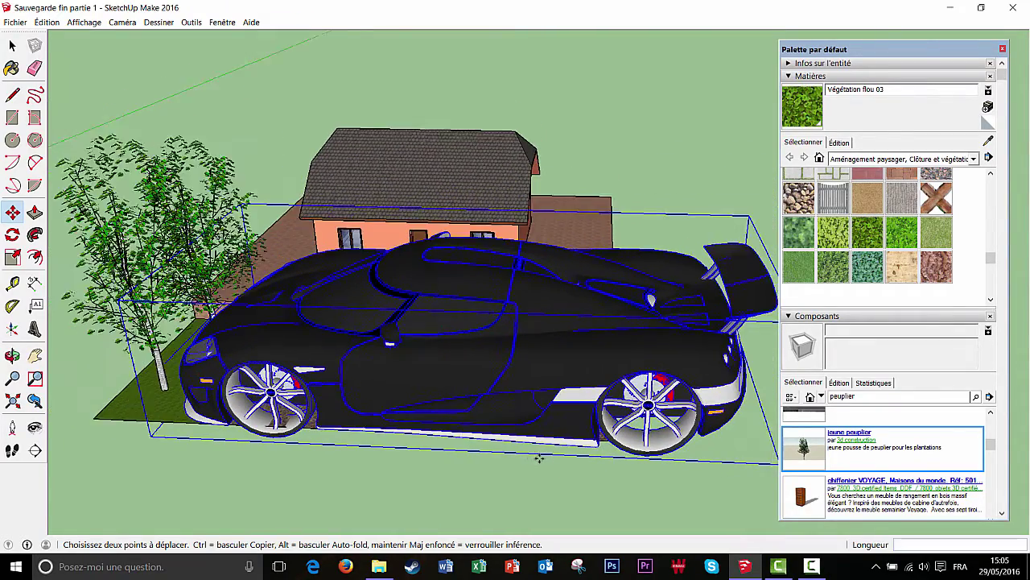
pyautogui.moveTo(508, 495); pyautogui.dragTo(511, 479, button='middle')
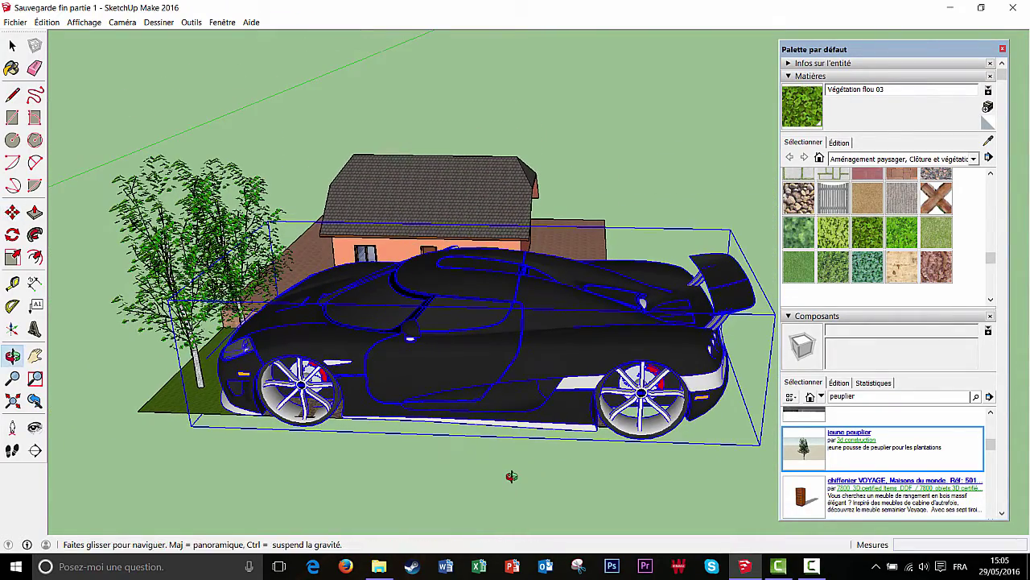
pyautogui.click(12, 257)
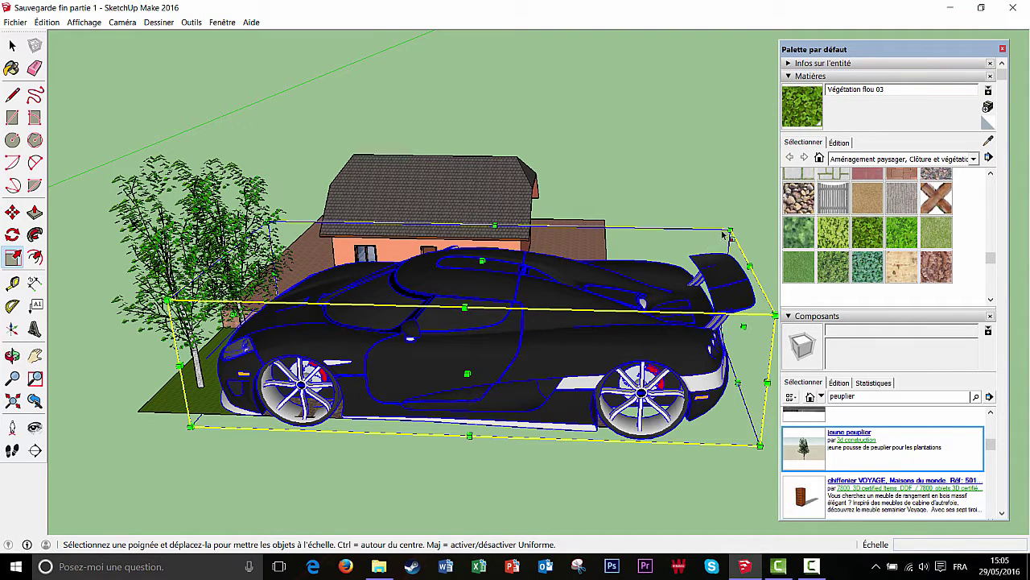
pyautogui.moveTo(729, 228); pyautogui.dragTo(331, 371)
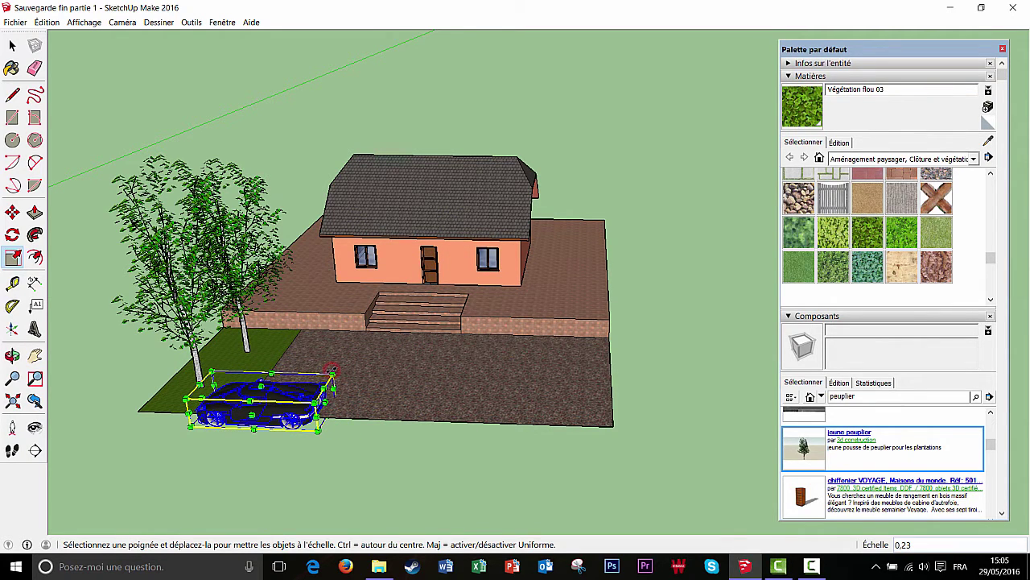
# Move the car about 1110 cm onto the gravel area and raise it until its wheels rest on the surface
pyautogui.click(12, 212)
pyautogui.moveTo(278, 407); pyautogui.dragTo(532, 385)
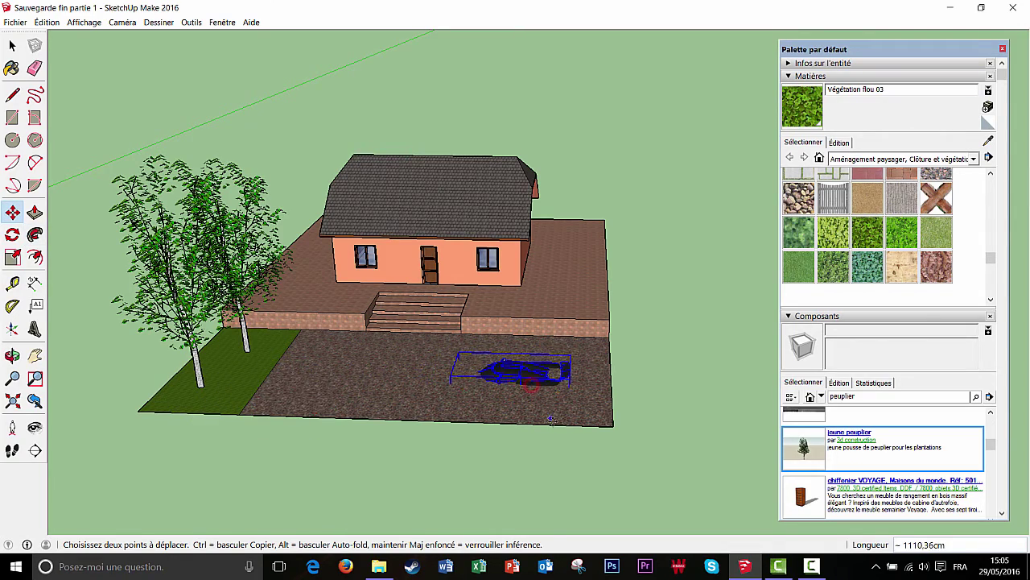
pyautogui.moveTo(531, 385); pyautogui.dragTo(533, 350, button='middle')
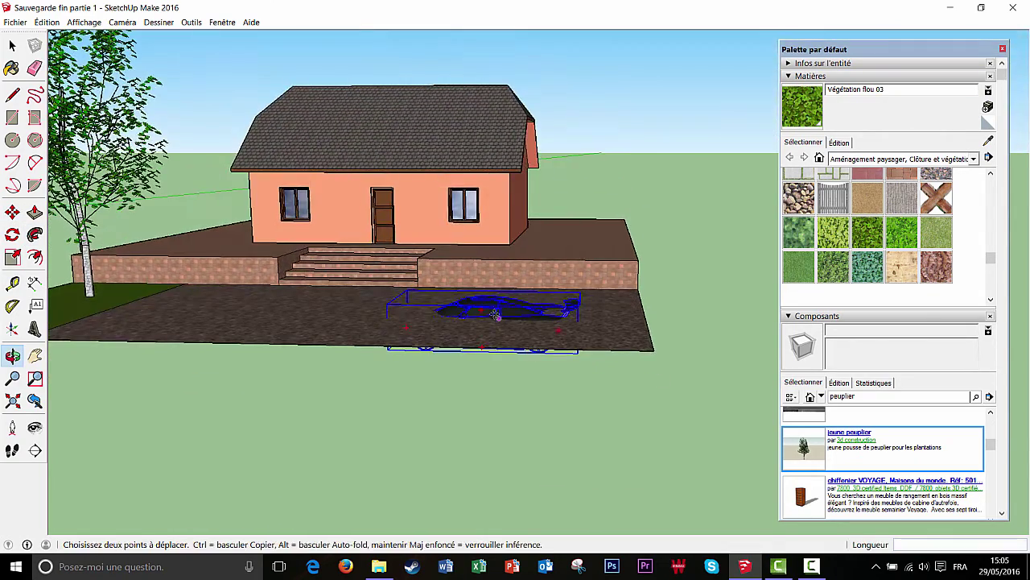
pyautogui.moveTo(511, 308); pyautogui.dragTo(507, 274)
pyautogui.moveTo(539, 342); pyautogui.dragTo(547, 315, button='middle')
pyautogui.click(511, 243)
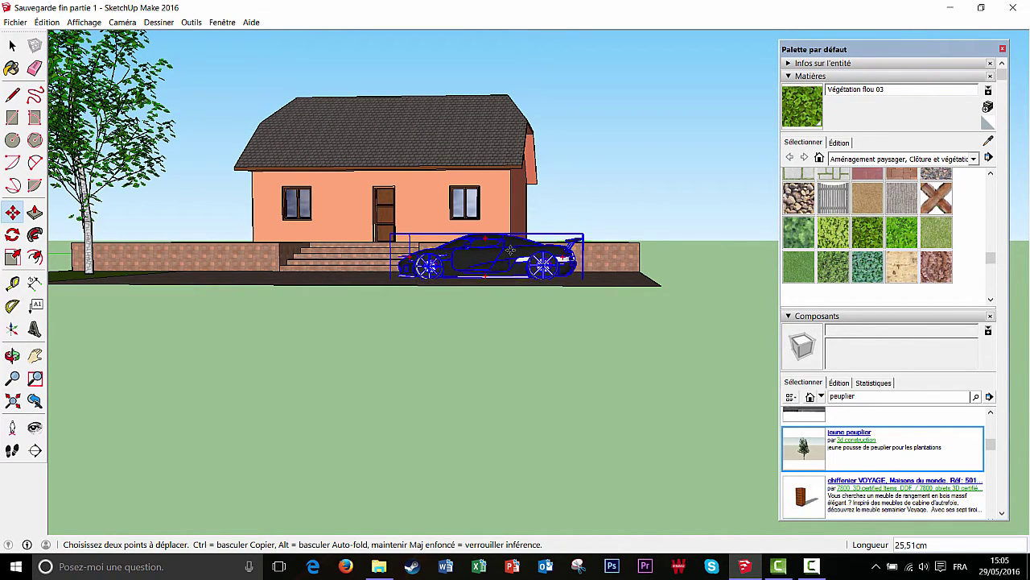
pyautogui.click(510, 250)
pyautogui.moveTo(517, 356); pyautogui.dragTo(440, 448, button='middle')
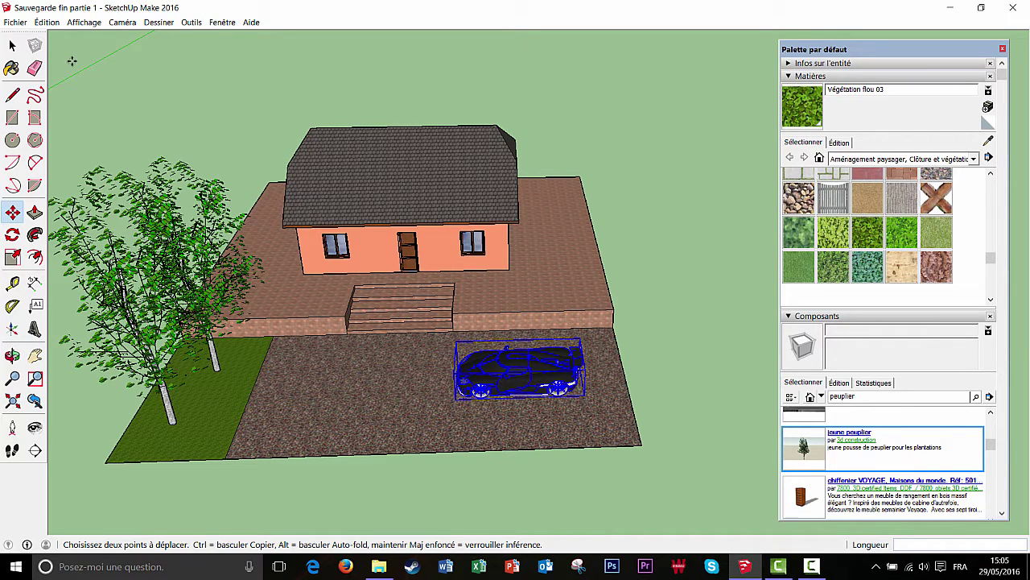
# Search the 3D Warehouse for "palmier"
pyautogui.click(15, 22)
pyautogui.moveTo(47, 164)
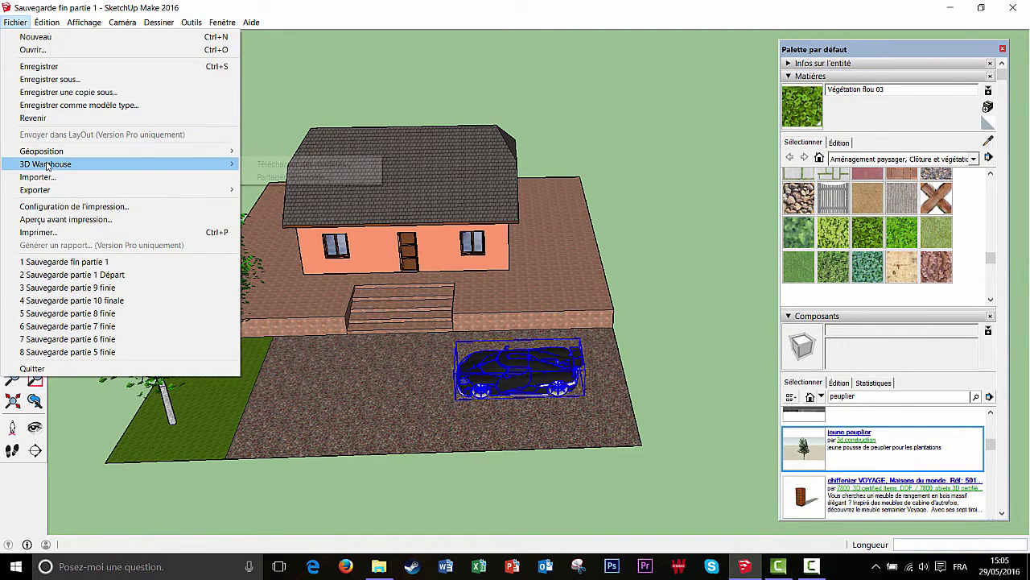
pyautogui.click(300, 164)
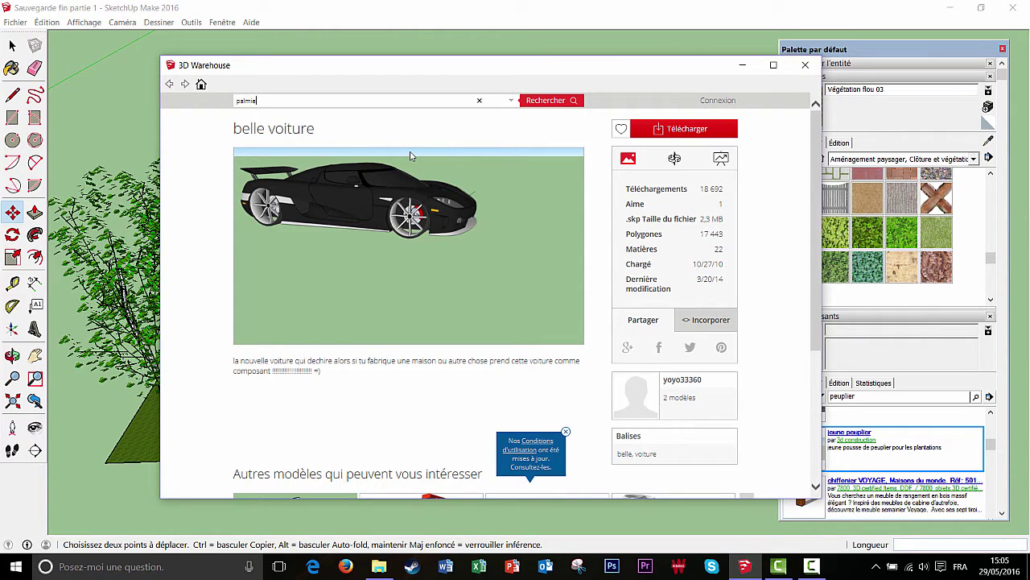
pyautogui.press('Return')
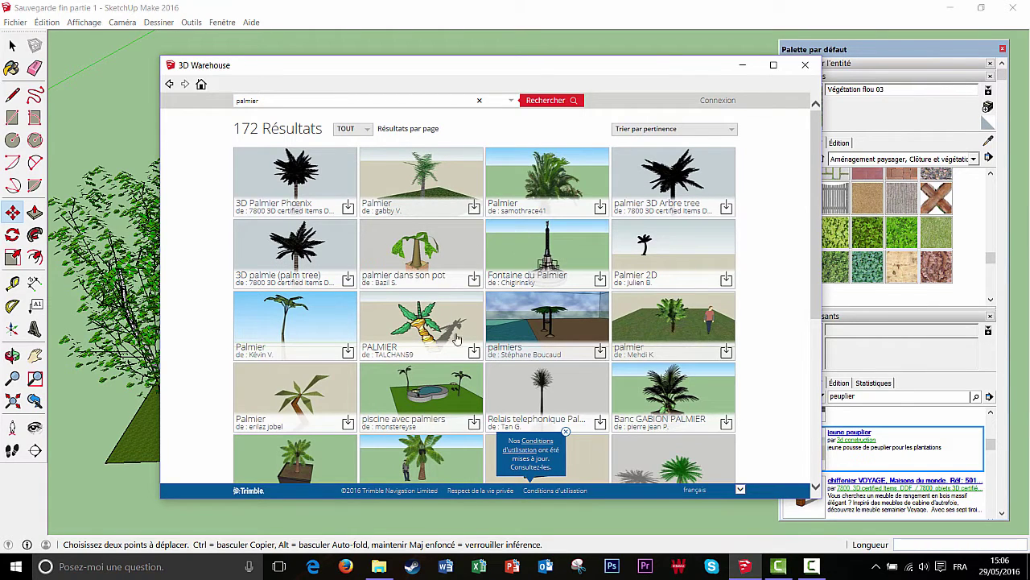
# Load the "Banc GABION PALMIER" model directly into the scene and place it on the slab behind the house
pyautogui.scroll(-3, 720, 406)
pyautogui.scroll(3, 668, 366)
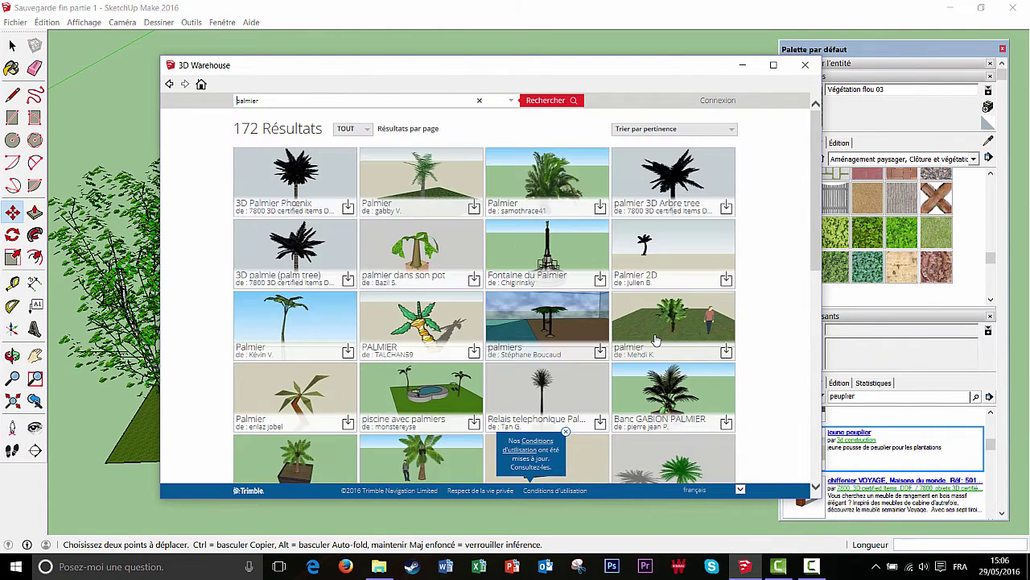
pyautogui.click(656, 392)
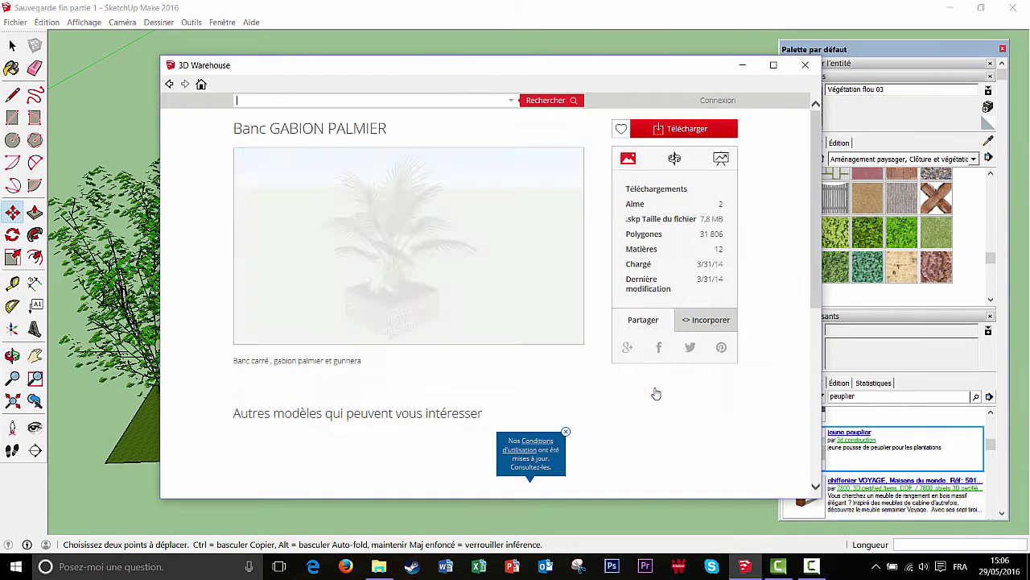
pyautogui.click(683, 133)
pyautogui.click(461, 315)
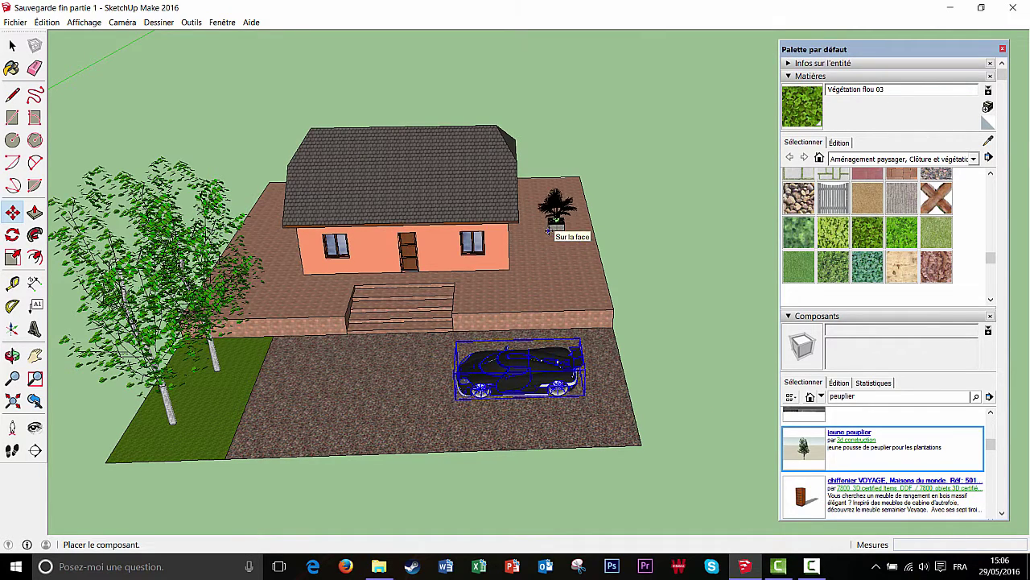
pyautogui.moveTo(549, 230); pyautogui.dragTo(491, 256, button='middle')
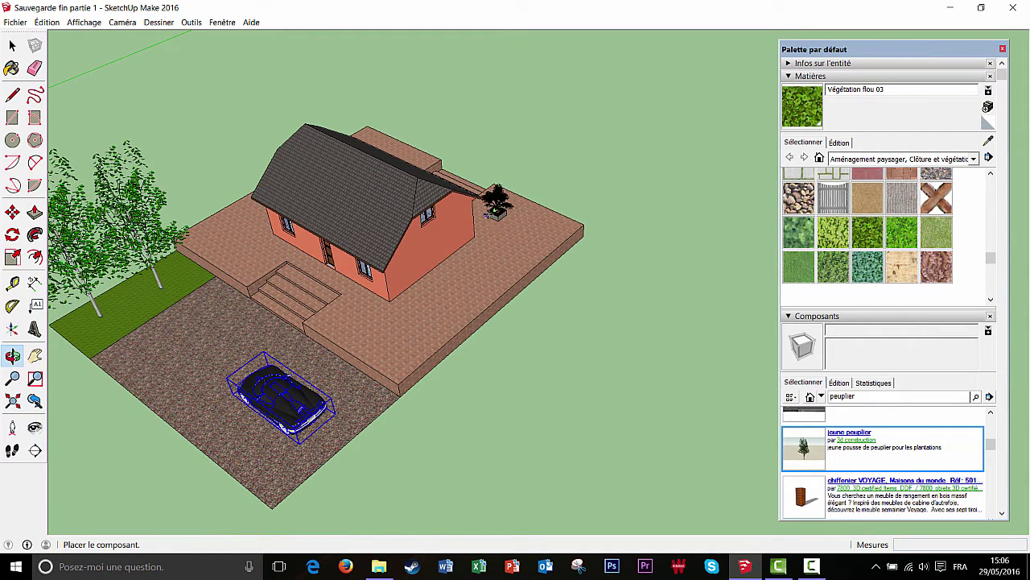
pyautogui.click(496, 205)
# Move the palm planter on the slab into position beside the rear staircase
pyautogui.moveTo(493, 207); pyautogui.dragTo(338, 288, button='middle')
pyautogui.keyDown('shift'); pyautogui.moveTo(497, 279); pyautogui.dragTo(338, 328, button='middle'); pyautogui.keyUp('shift')
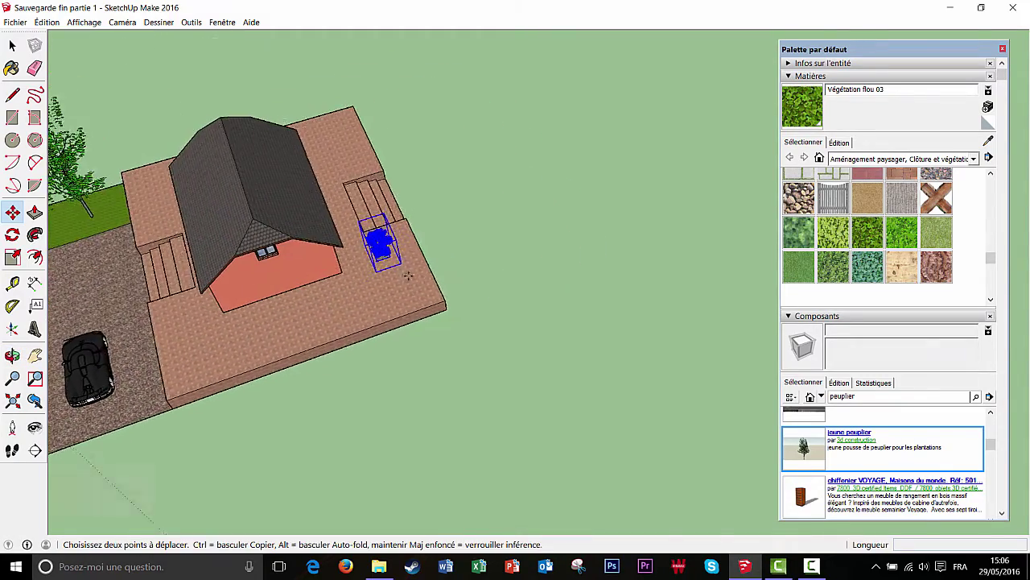
pyautogui.scroll(3, 404, 265)
pyautogui.scroll(2, 404, 265)
pyautogui.moveTo(440, 262); pyautogui.dragTo(366, 205, button='middle')
pyautogui.moveTo(371, 189); pyautogui.dragTo(401, 176)
# Copy the palm planter across to the other side of the rear staircase
pyautogui.moveTo(478, 198); pyautogui.dragTo(190, 135, button='middle')
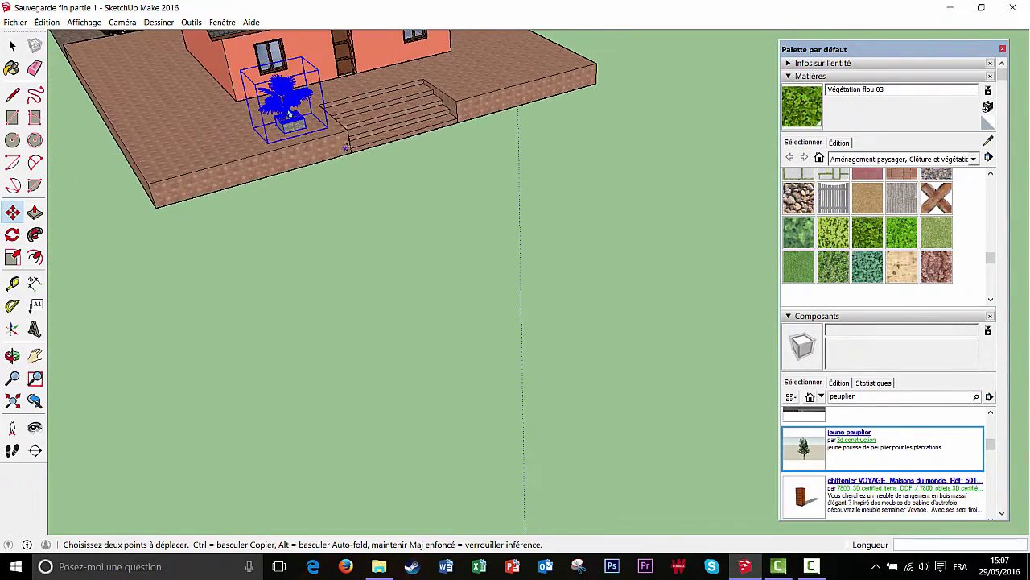
pyautogui.keyDown('shift'); pyautogui.moveTo(315, 210); pyautogui.dragTo(251, 406, button='middle'); pyautogui.keyUp('shift')
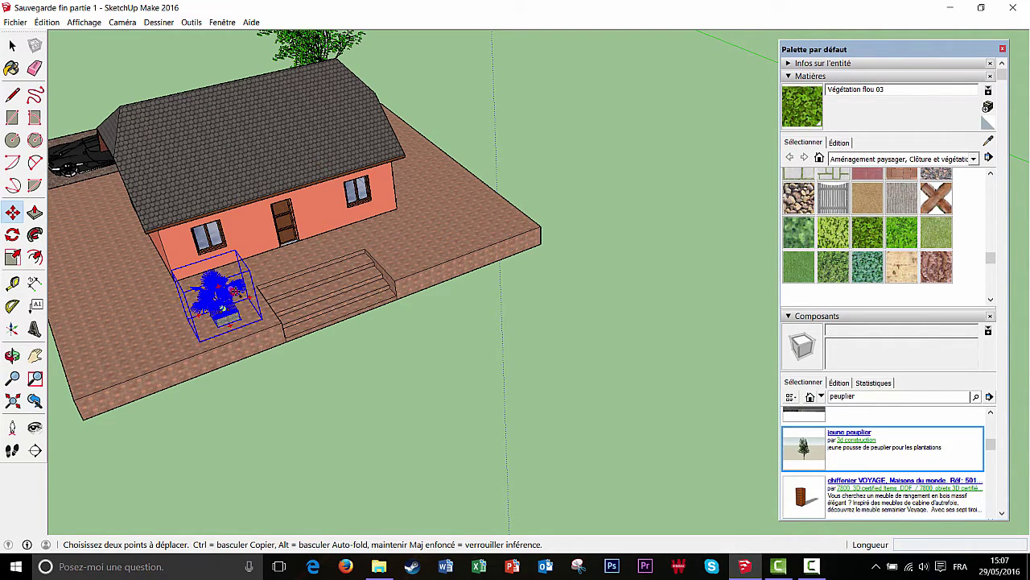
pyautogui.keyDown('ctrl'); pyautogui.click(291, 280); pyautogui.keyUp('ctrl')
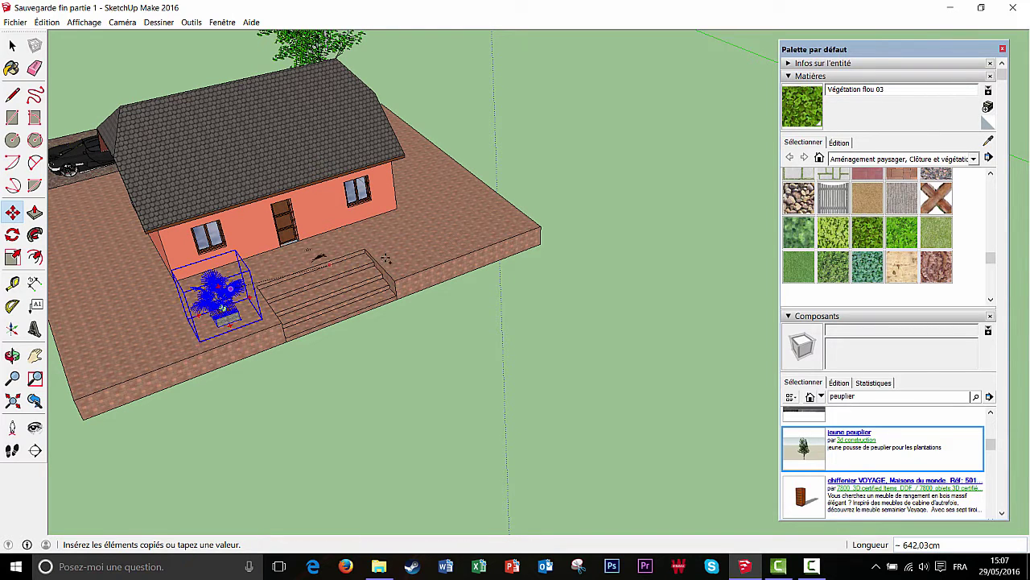
pyautogui.click(426, 245)
# Adjust the copied palm planter's position so it rests on the slab beside the rear staircase
pyautogui.moveTo(427, 246); pyautogui.dragTo(369, 190, button='middle')
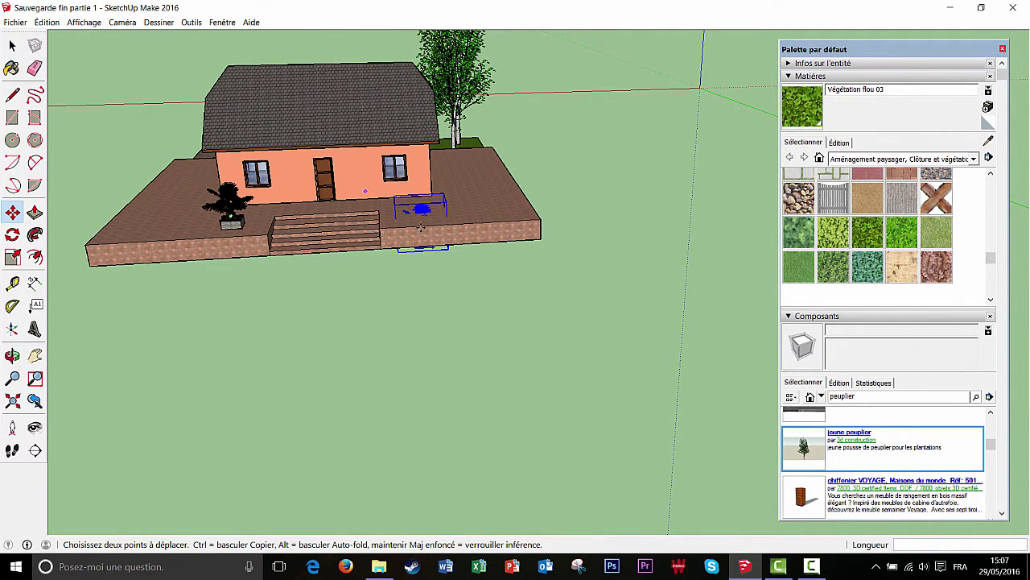
pyautogui.scroll(5, 420, 228)
pyautogui.click(395, 188)
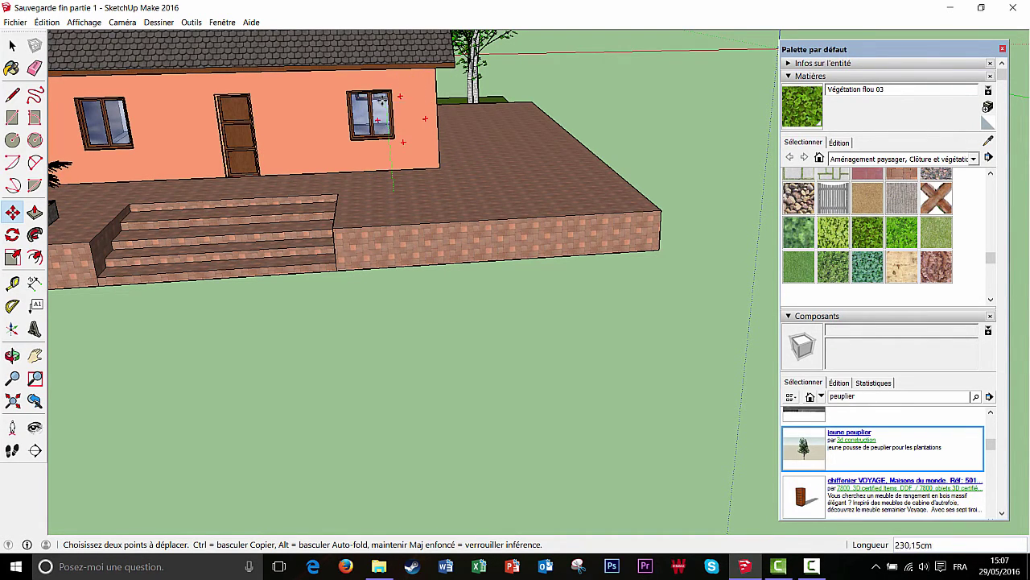
pyautogui.click(391, 146)
pyautogui.scroll(3, 473, 181)
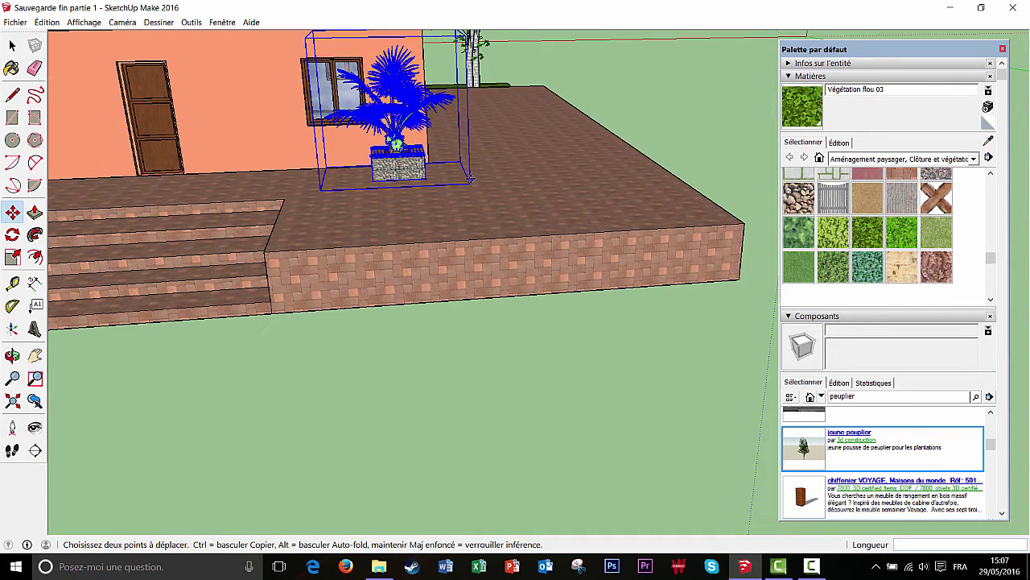
pyautogui.moveTo(470, 160); pyautogui.dragTo(443, 61, button='middle')
pyautogui.click(402, 117)
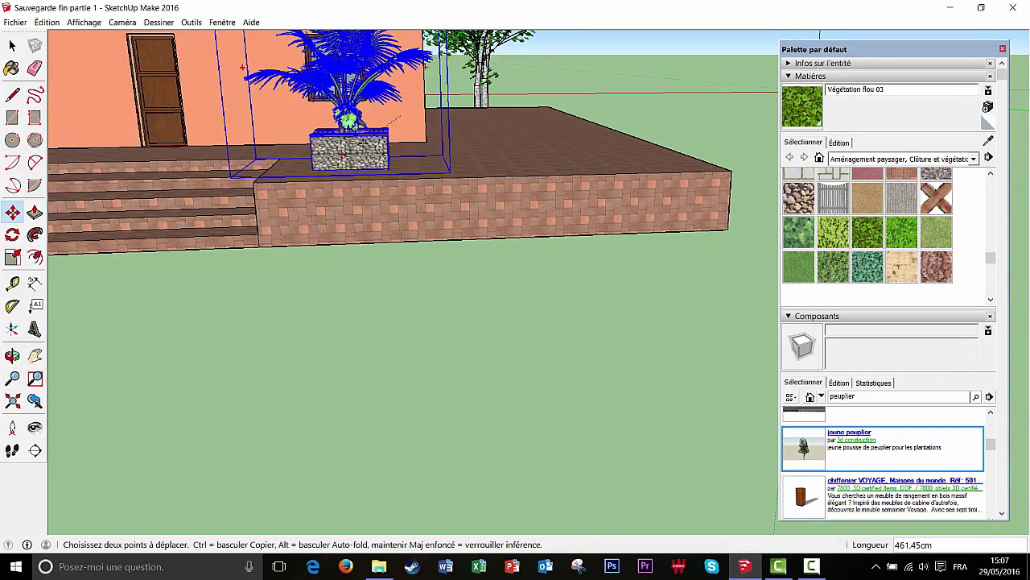
# Move the copied palm planter back from beyond the slab's edge onto the paving beside the rear staircase and fine-tune its placement
pyautogui.click(343, 155)
pyautogui.moveTo(343, 155); pyautogui.dragTo(399, 400, button='middle')
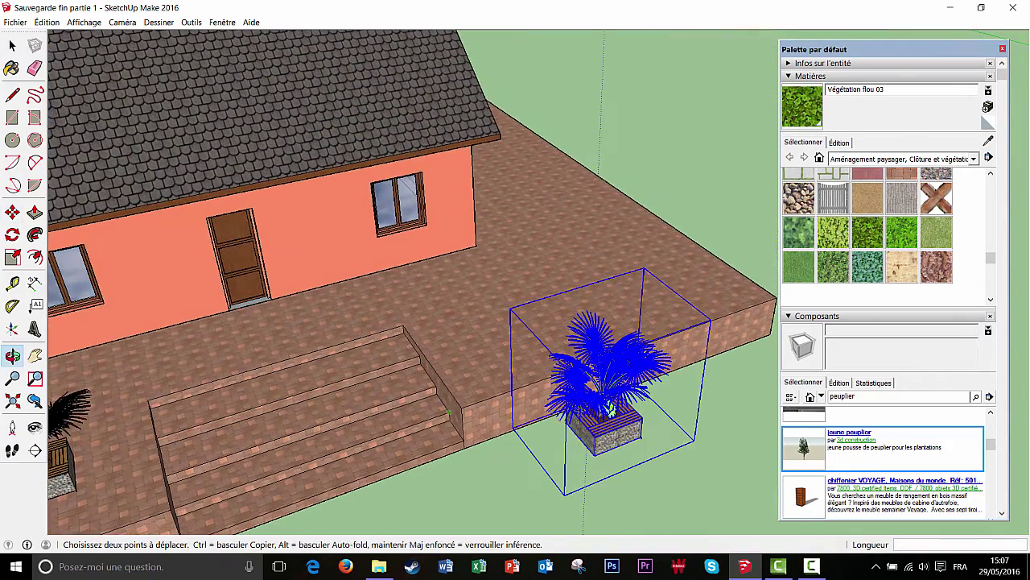
pyautogui.click(589, 415)
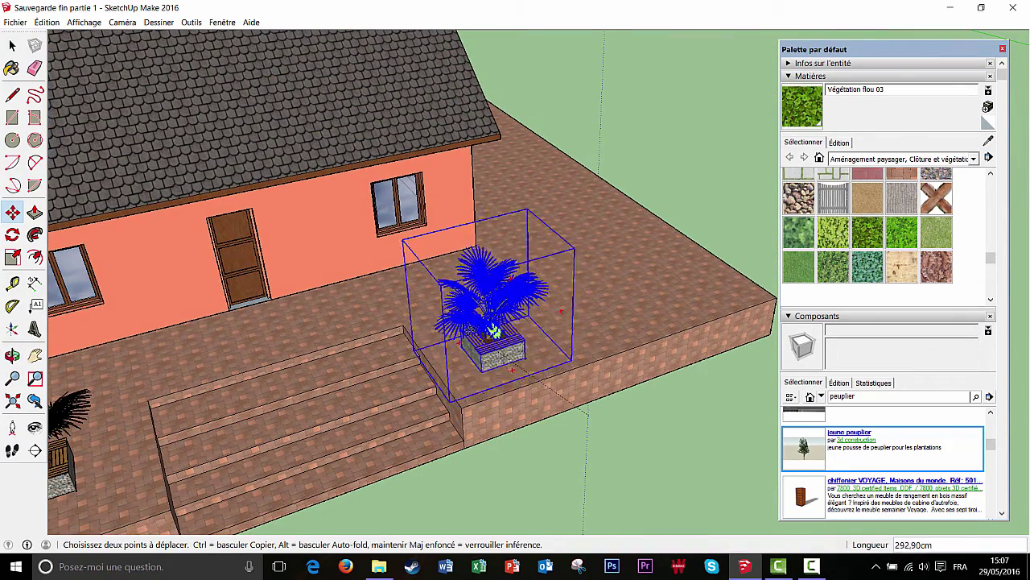
pyautogui.moveTo(508, 358); pyautogui.dragTo(387, 201, button='middle')
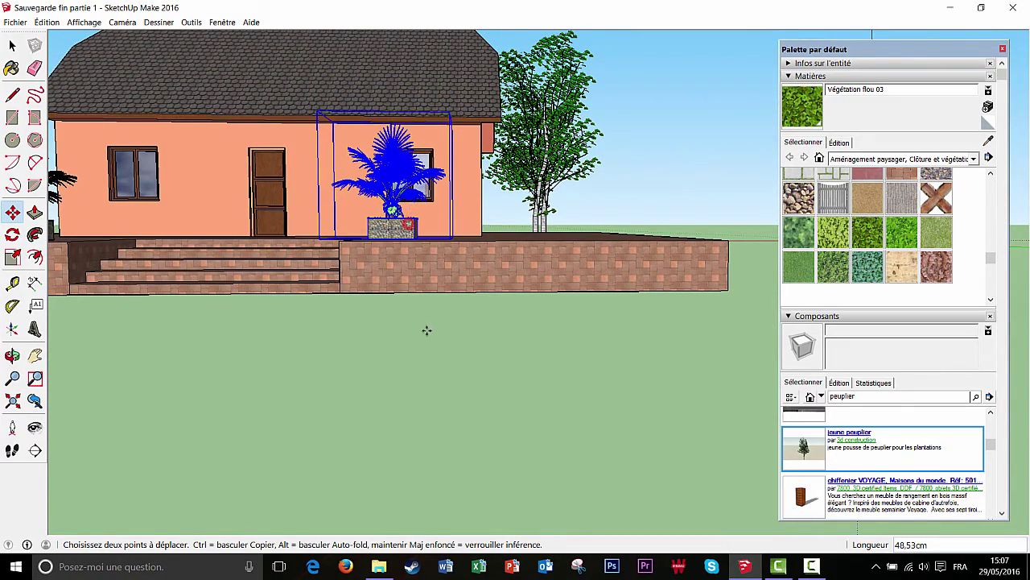
pyautogui.moveTo(426, 329); pyautogui.dragTo(748, 416, button='middle')
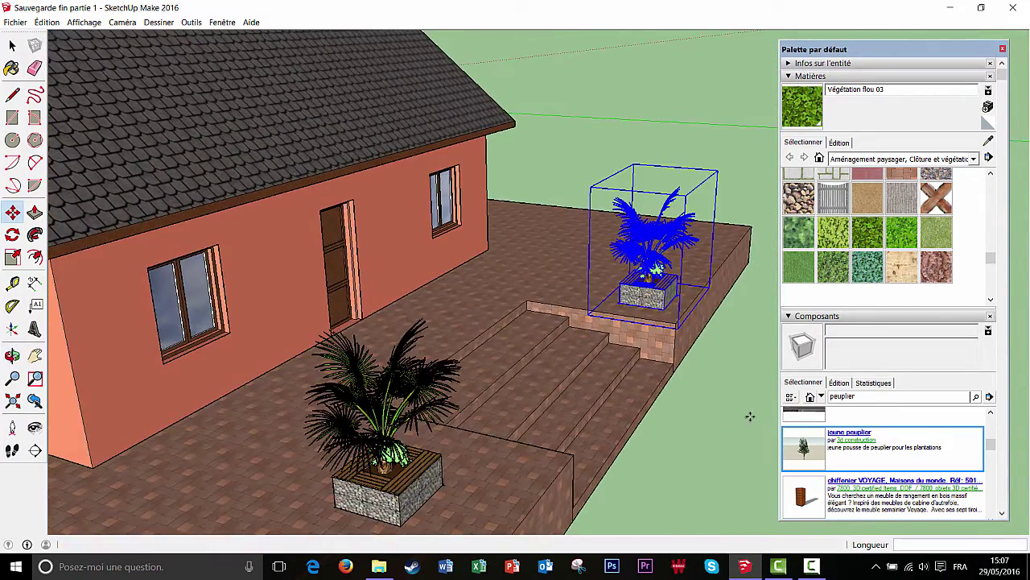
pyautogui.moveTo(651, 407); pyautogui.dragTo(485, 460, button='middle')
pyautogui.scroll(-1, 482, 462)
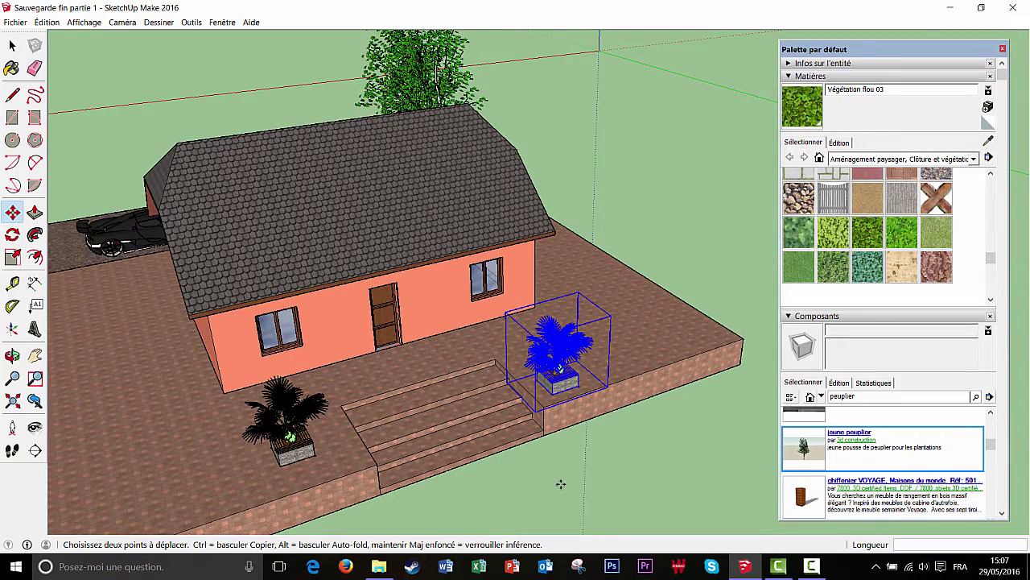
pyautogui.keyDown('shift'); pyautogui.moveTo(547, 483); pyautogui.dragTo(462, 482, button='middle'); pyautogui.keyUp('shift')
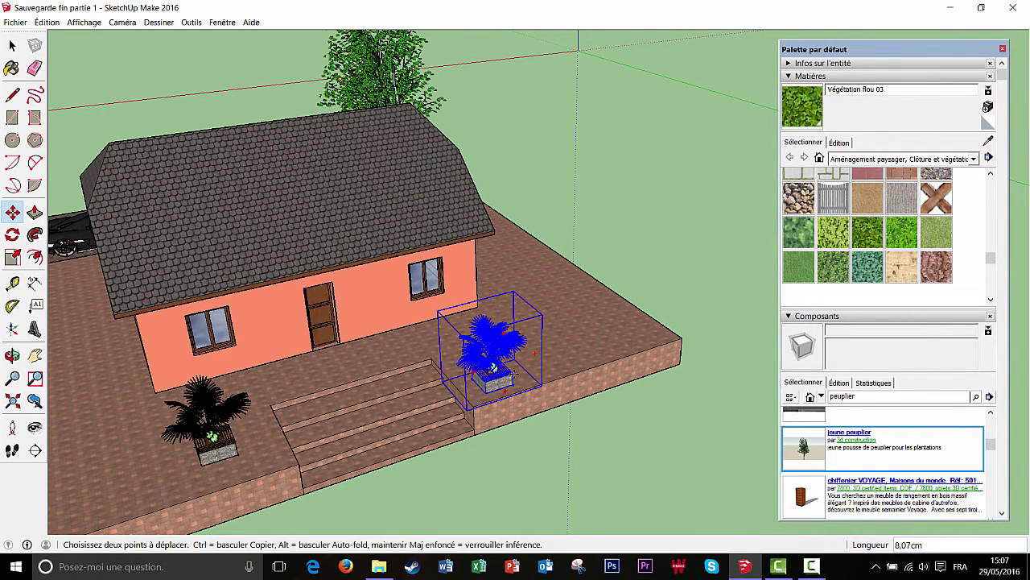
pyautogui.click(512, 372)
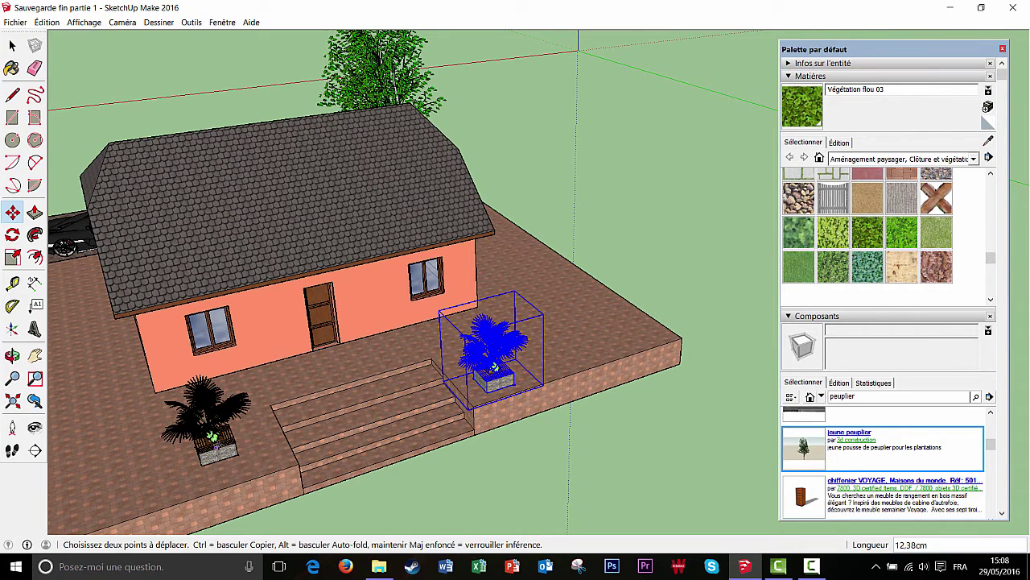
# Move the original palm planter about 84 cm closer to its side of the rear staircase
pyautogui.click(217, 446)
pyautogui.press('Escape')
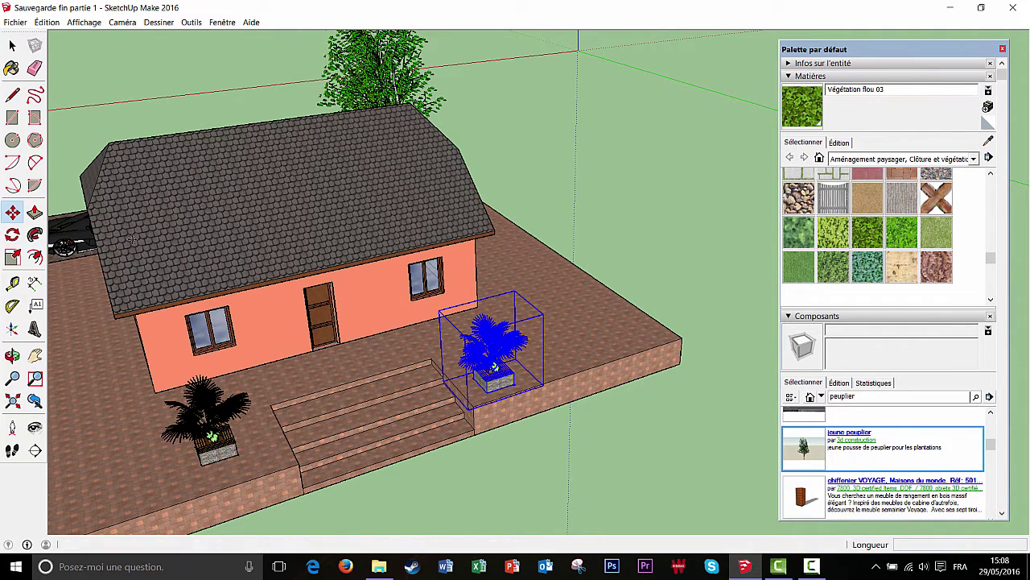
pyautogui.click(9, 46)
pyautogui.click(231, 448)
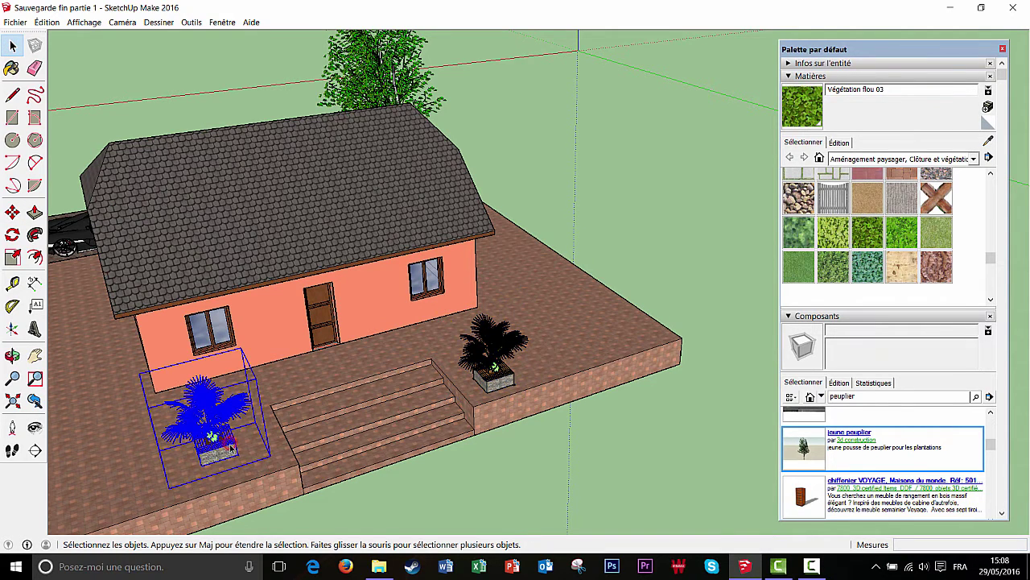
pyautogui.press('m')
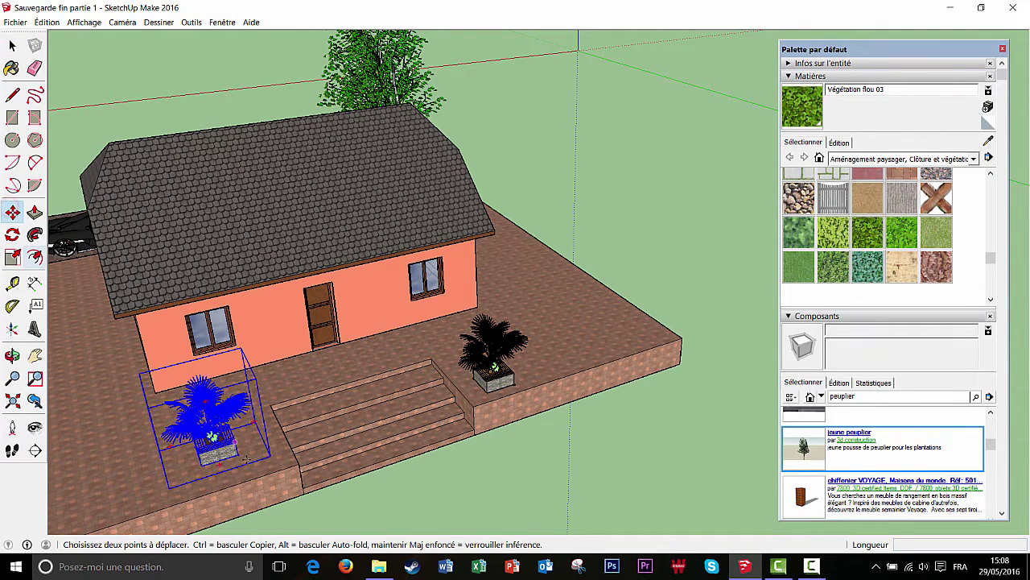
pyautogui.click(233, 455)
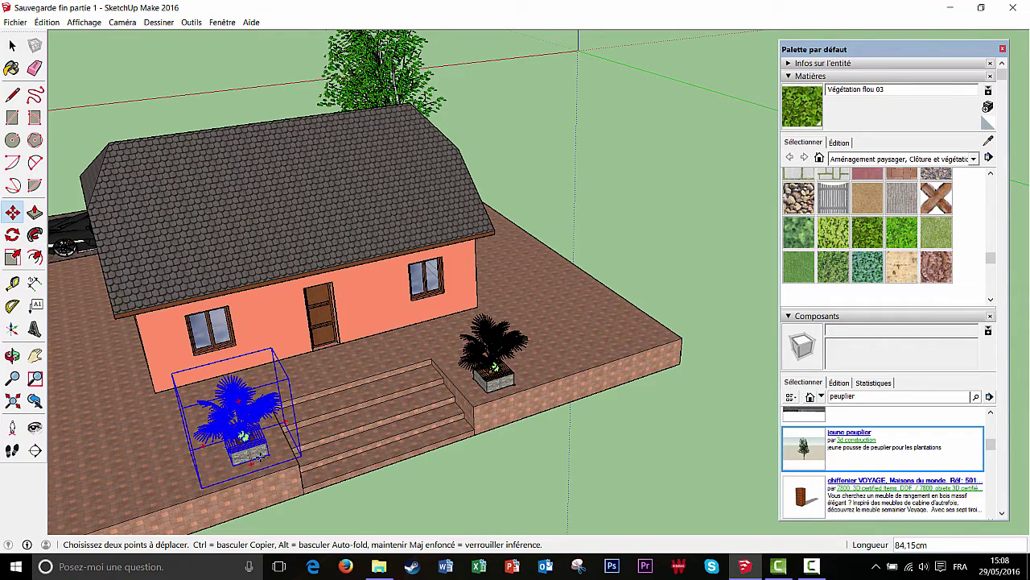
pyautogui.click(266, 448)
# Search 3D Warehouse for "fleurs" and open the "pot de fleur" model with white flowers
pyautogui.scroll(-2, 216, 358)
pyautogui.moveTo(172, 374); pyautogui.dragTo(323, 361, button='middle')
pyautogui.scroll(-1, 302, 425)
pyautogui.moveTo(303, 429); pyautogui.dragTo(389, 419, button='middle')
pyautogui.scroll(-1, 351, 462)
pyautogui.moveTo(423, 460)
pyautogui.mouseDown(button='middle')
pyautogui.moveTo(452, 481)
pyautogui.moveTo(465, 439)
pyautogui.moveTo(443, 461)
pyautogui.mouseUp(button='middle')
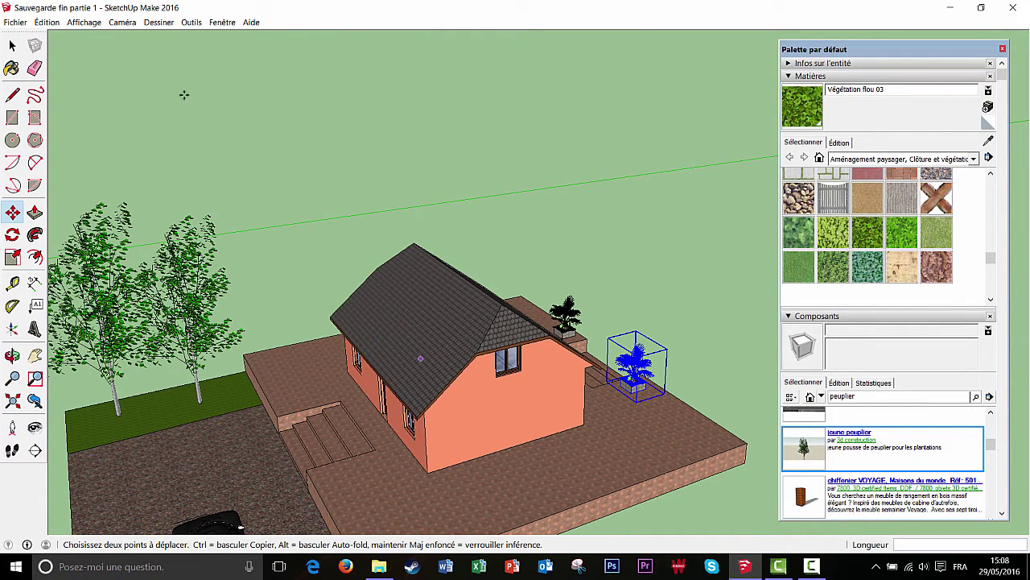
pyautogui.click(13, 22)
pyautogui.moveTo(65, 165)
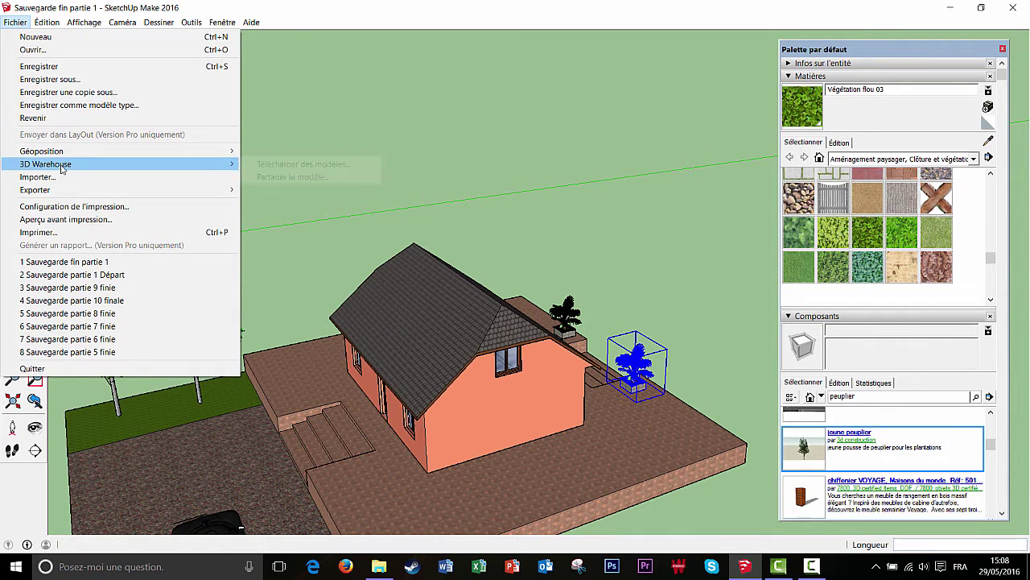
pyautogui.click(276, 166)
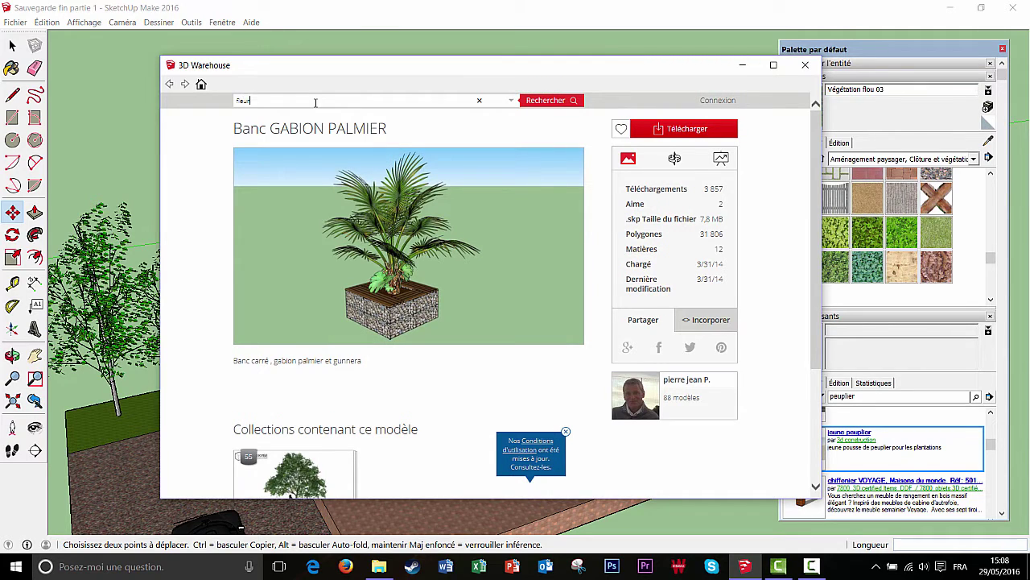
pyautogui.press('Return')
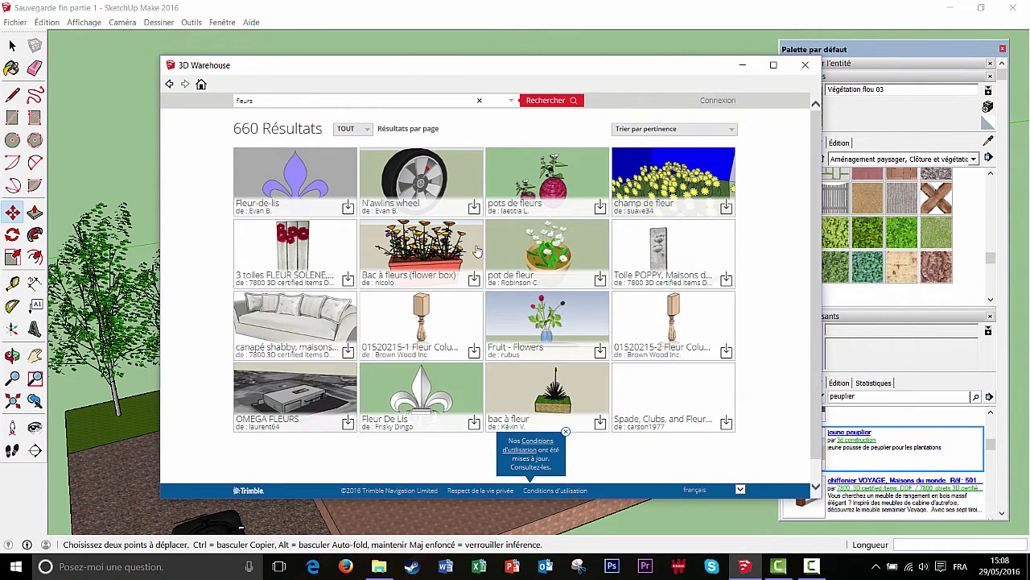
pyautogui.click(575, 244)
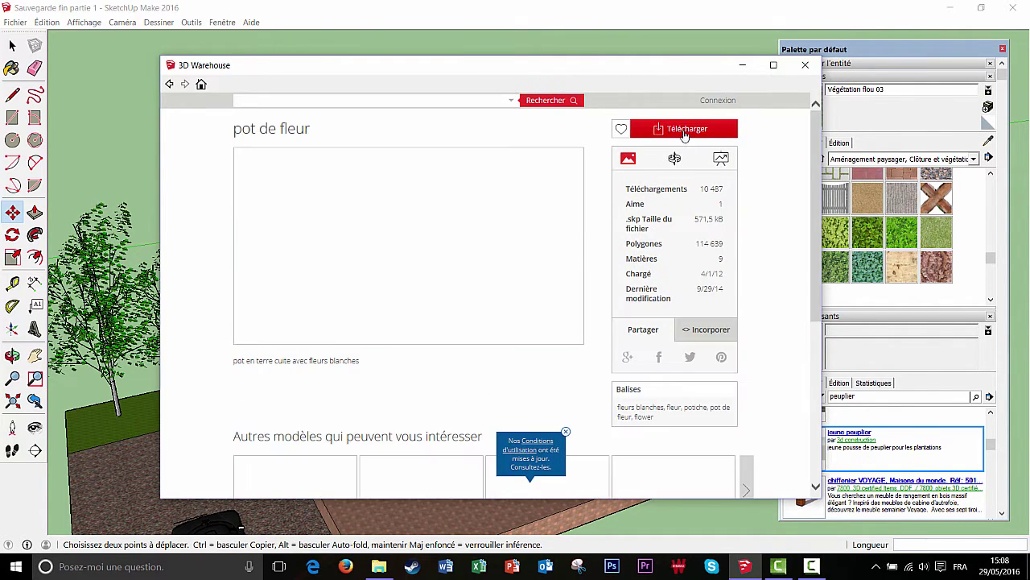
# Load the "pot de fleur" model directly into the scene and place it on the open ground beyond the house
pyautogui.click(684, 131)
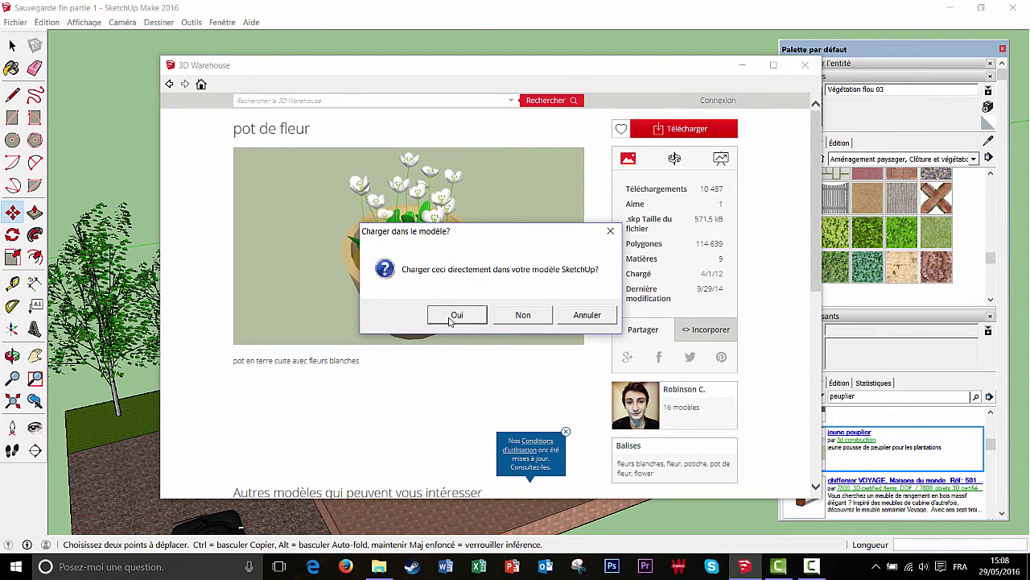
pyautogui.click(454, 316)
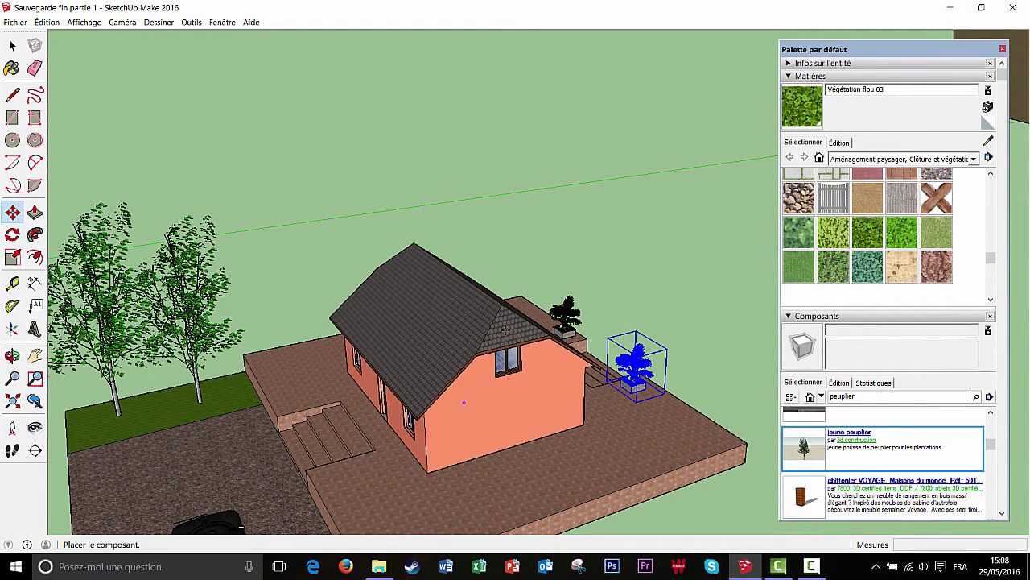
pyautogui.scroll(-1, 628, 193)
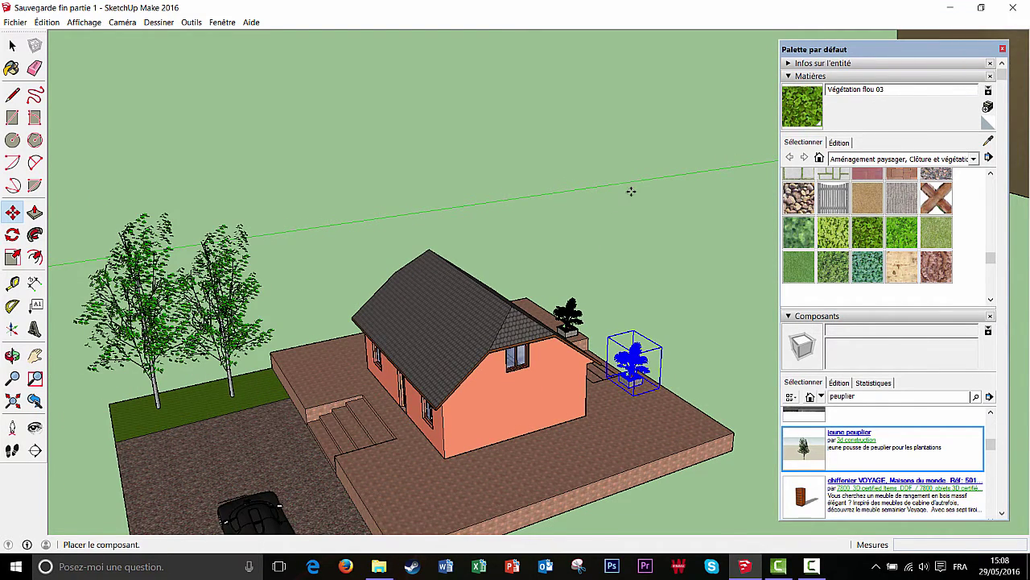
pyautogui.click(672, 208)
# Scale the oversized flower pot down uniformly to about 0.13
pyautogui.scroll(-2, 697, 189)
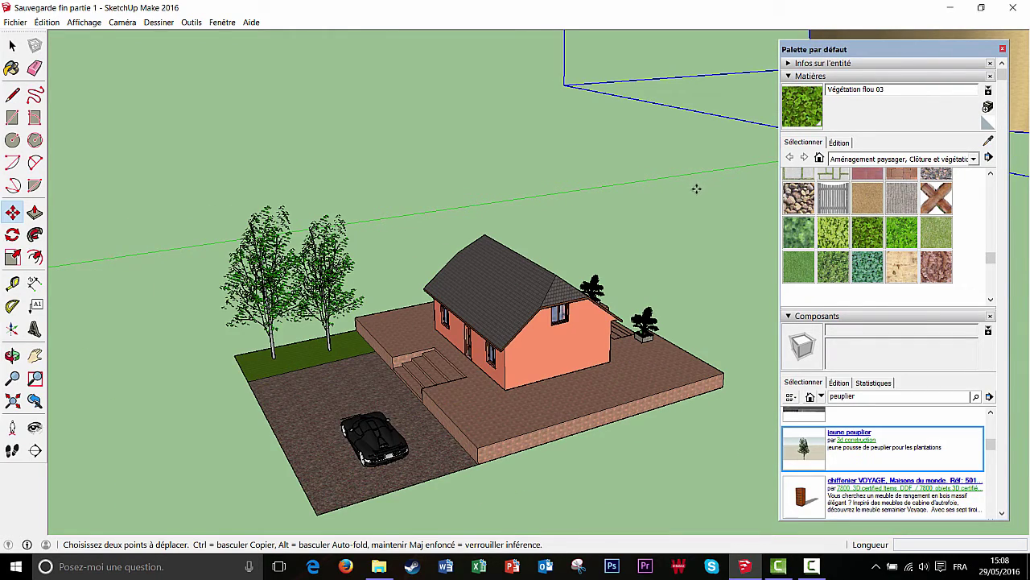
pyautogui.keyDown('shift'); pyautogui.moveTo(700, 188); pyautogui.dragTo(554, 226, button='middle'); pyautogui.keyUp('shift')
pyautogui.scroll(-4, 611, 219)
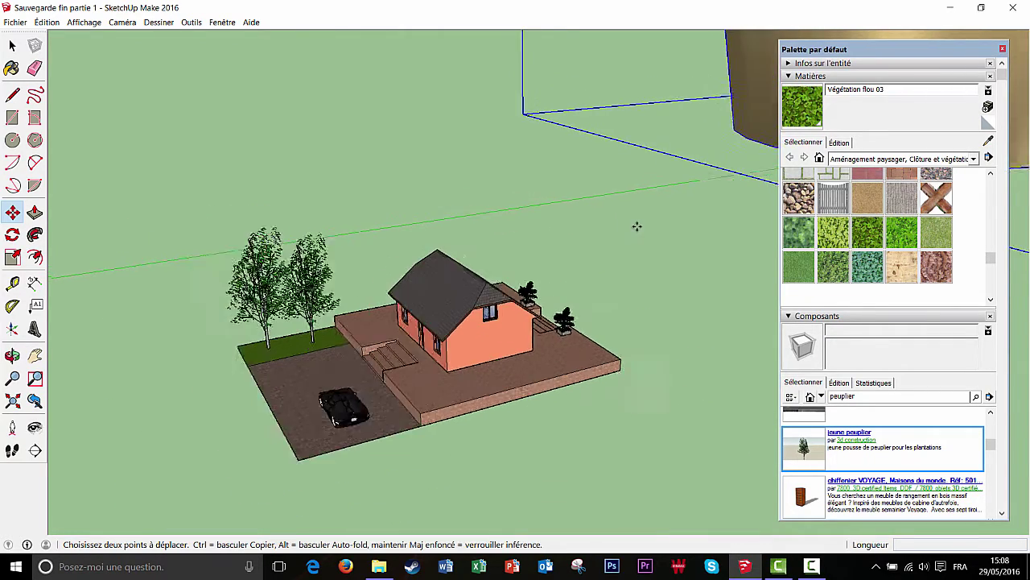
pyautogui.scroll(-2, 687, 185)
pyautogui.scroll(-2, 700, 155)
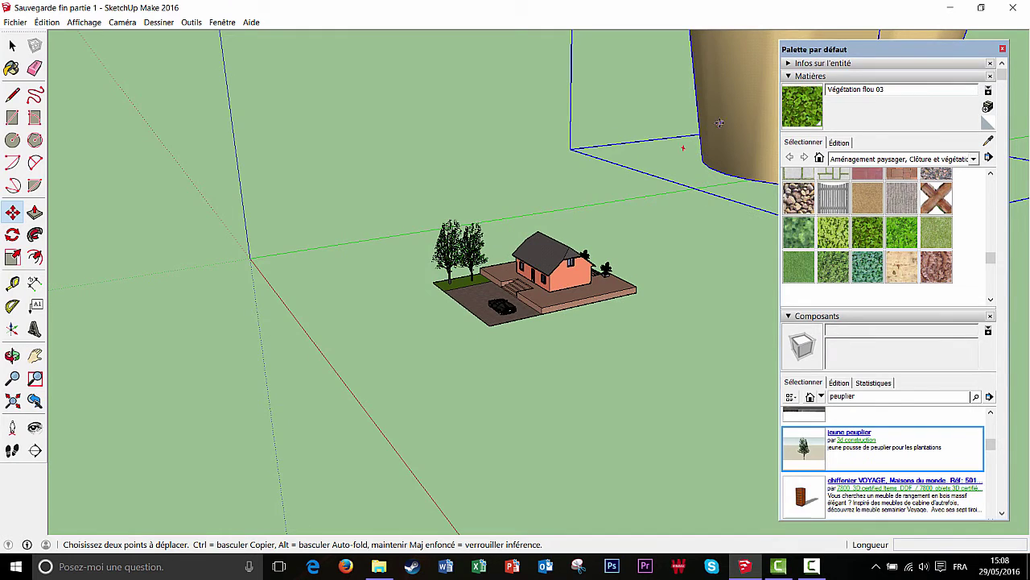
pyautogui.scroll(-4, 672, 250)
pyautogui.moveTo(686, 242); pyautogui.dragTo(517, 282, button='middle')
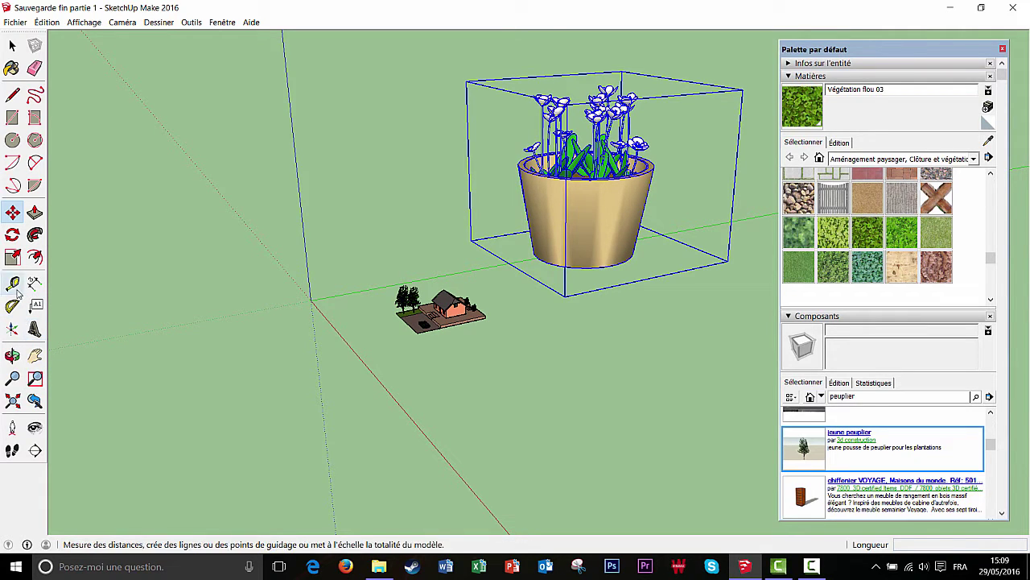
pyautogui.click(12, 257)
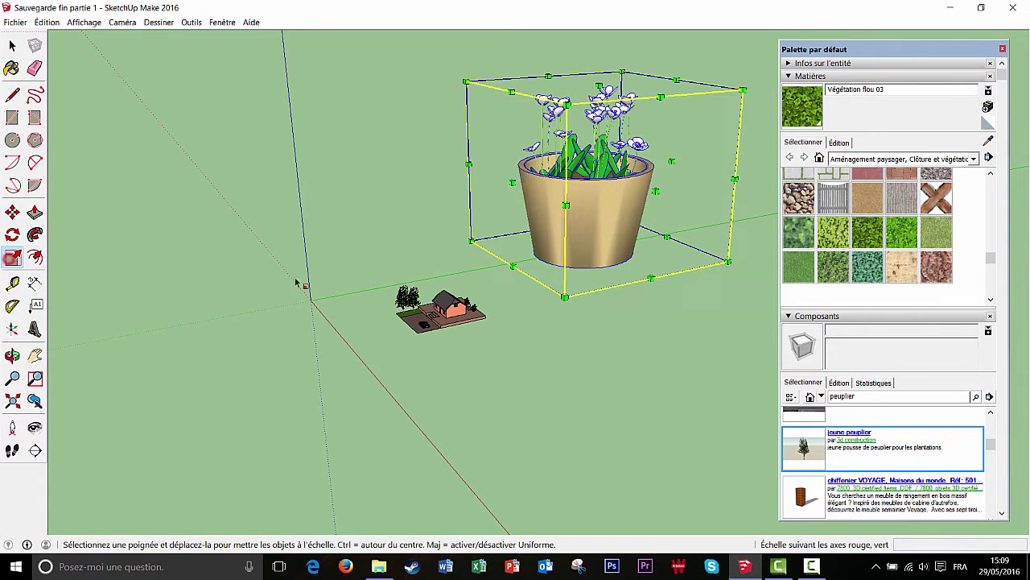
pyautogui.moveTo(466, 81); pyautogui.dragTo(695, 238)
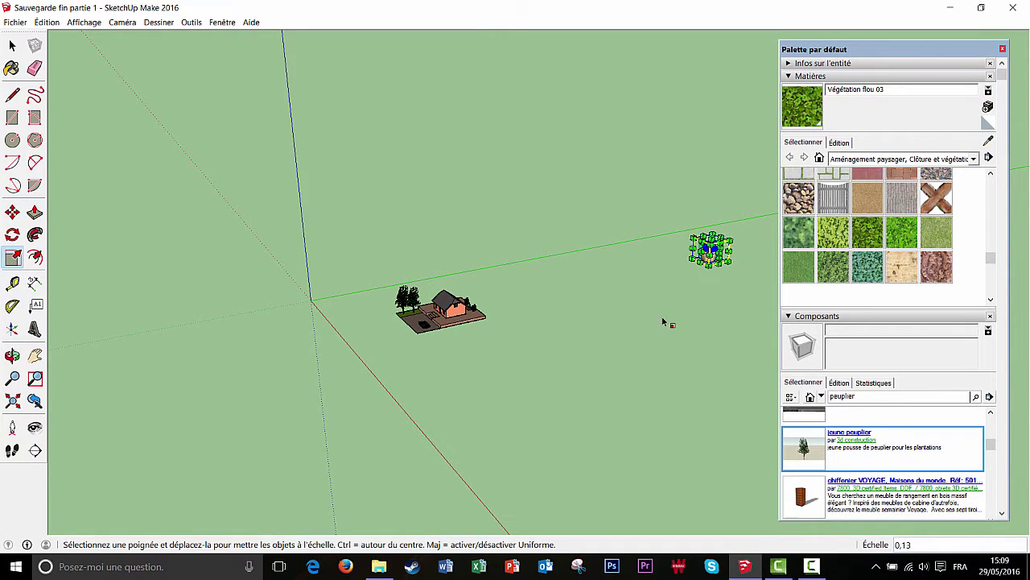
# Move the reduced flower pot across the scene to the front of the house near the gravel area
pyautogui.click(12, 212)
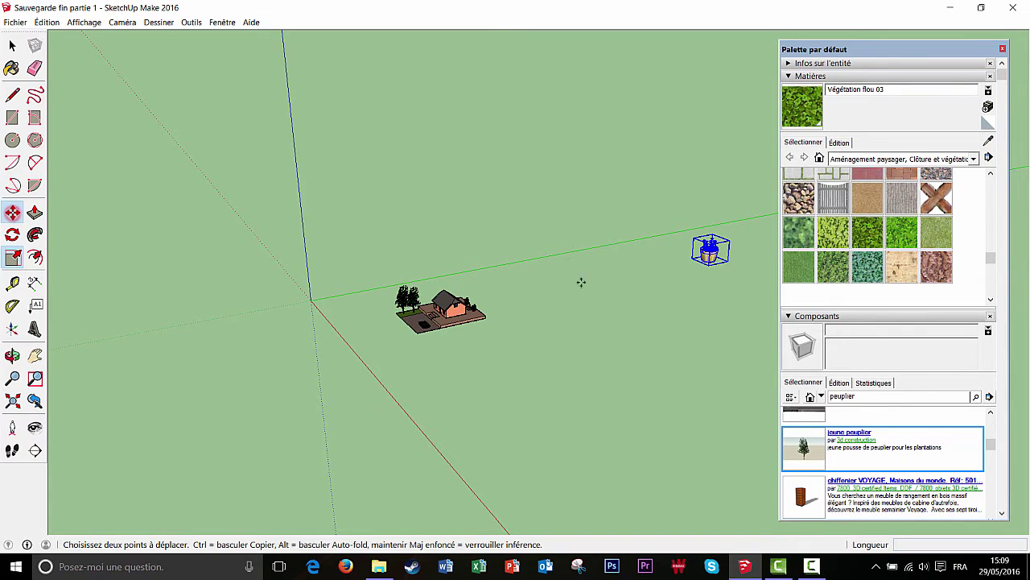
pyautogui.moveTo(657, 271); pyautogui.dragTo(339, 336)
pyautogui.moveTo(472, 340); pyautogui.dragTo(568, 362, button='middle')
pyautogui.scroll(3, 485, 369)
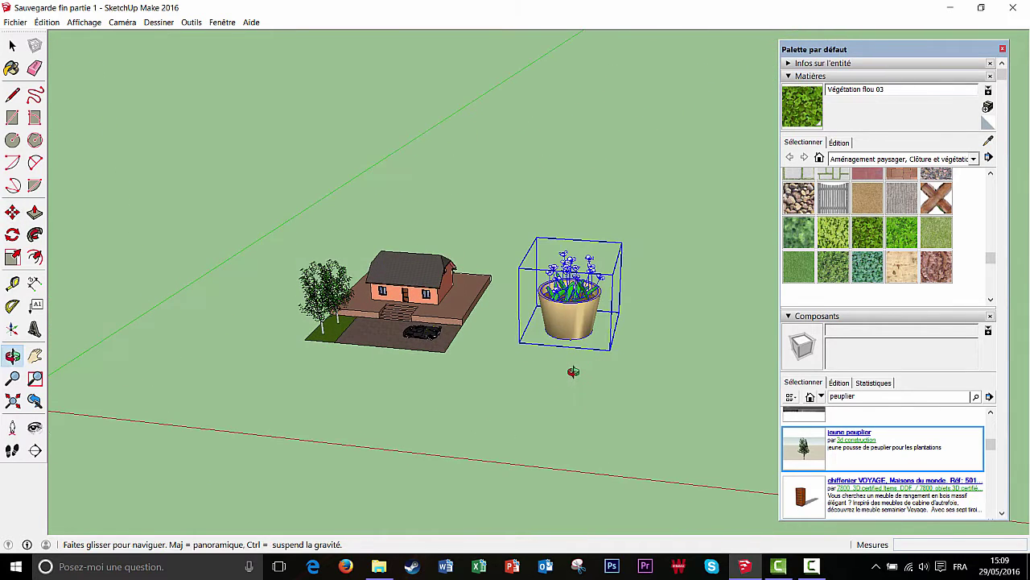
pyautogui.moveTo(569, 321); pyautogui.dragTo(404, 354)
pyautogui.click(373, 352)
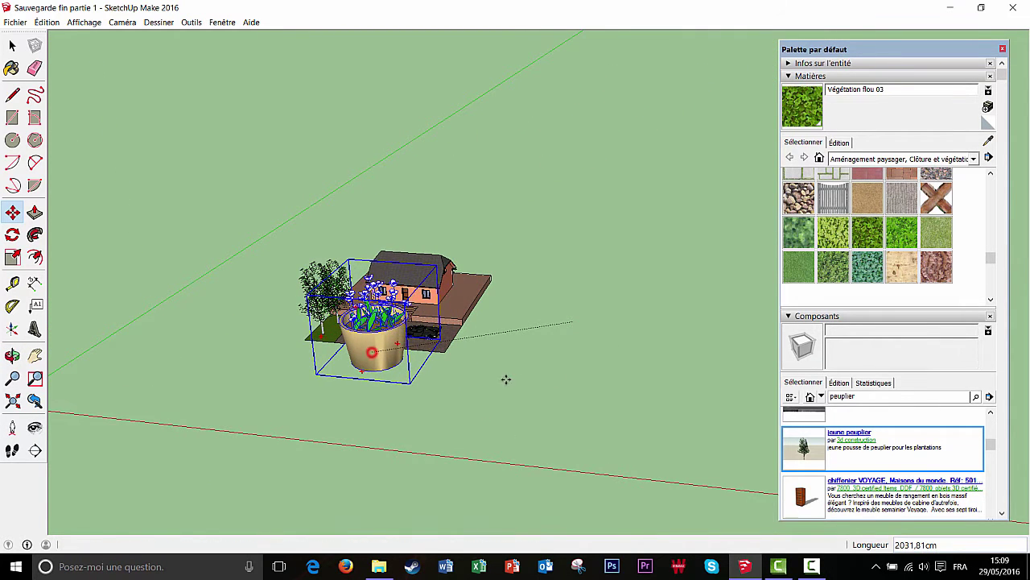
# Scale the flower pot down uniformly again, to about 0.16 of its size
pyautogui.moveTo(507, 380); pyautogui.dragTo(585, 301, button='middle')
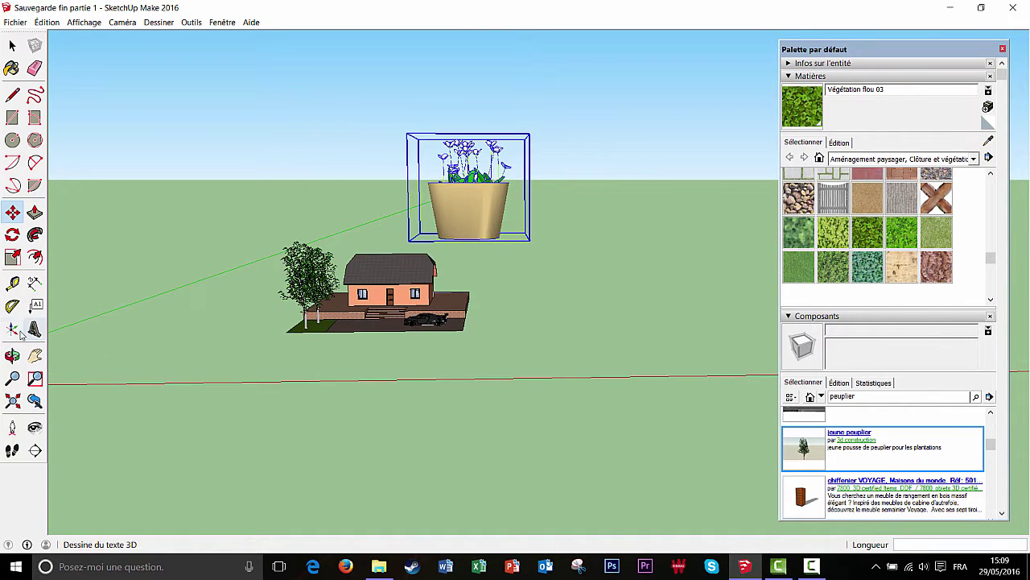
pyautogui.click(13, 258)
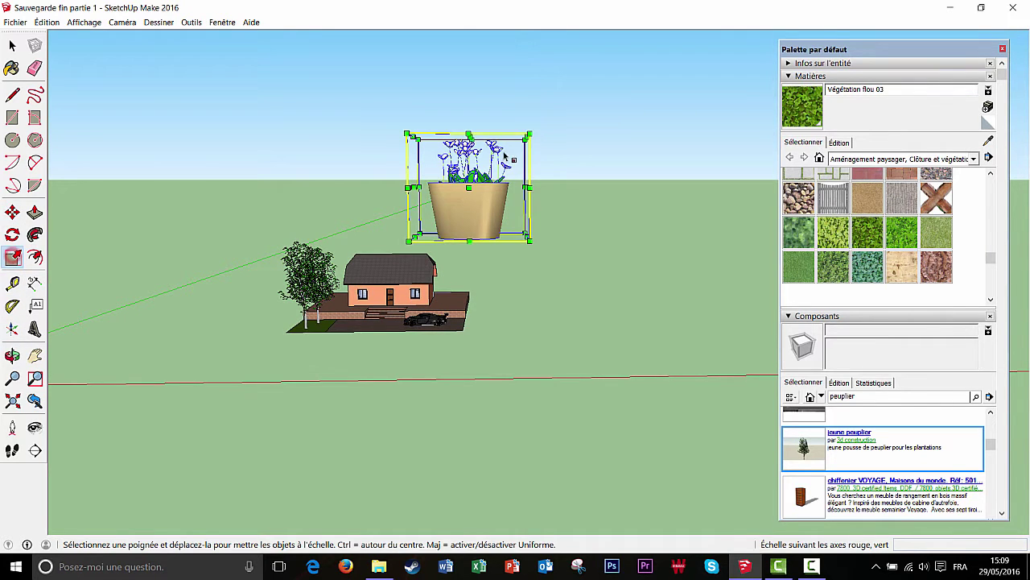
pyautogui.moveTo(529, 171); pyautogui.dragTo(456, 248, button='middle')
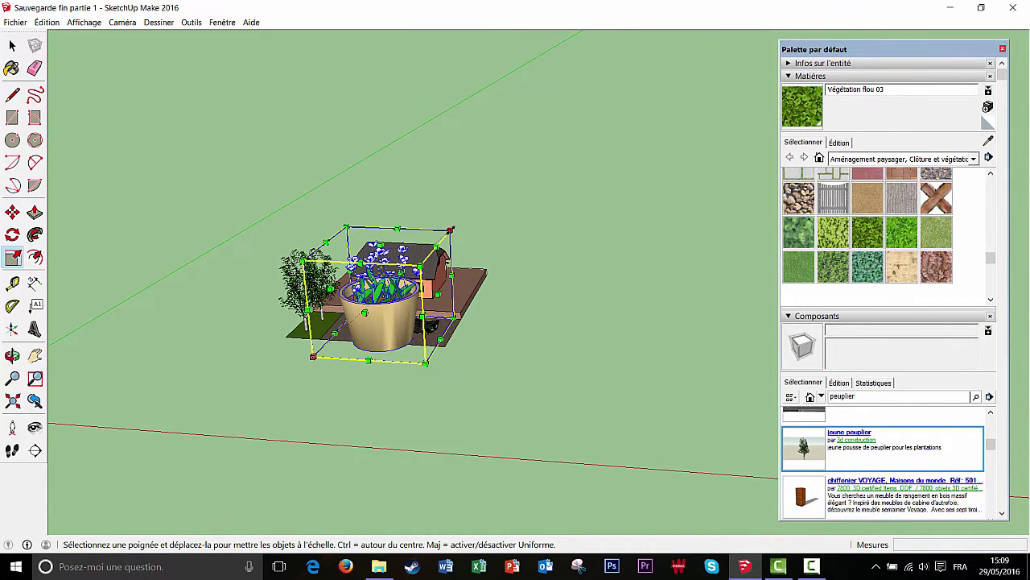
pyautogui.moveTo(450, 230); pyautogui.dragTo(406, 383)
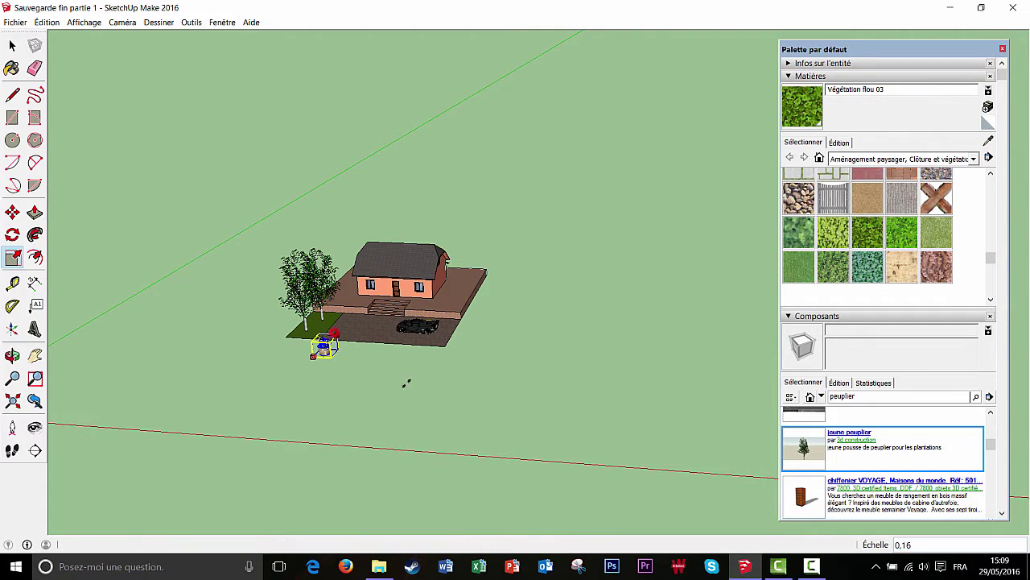
# Move the floating flower pot down onto the raised paved terrace near the front corner of the house
pyautogui.moveTo(407, 383); pyautogui.dragTo(345, 279, button='middle')
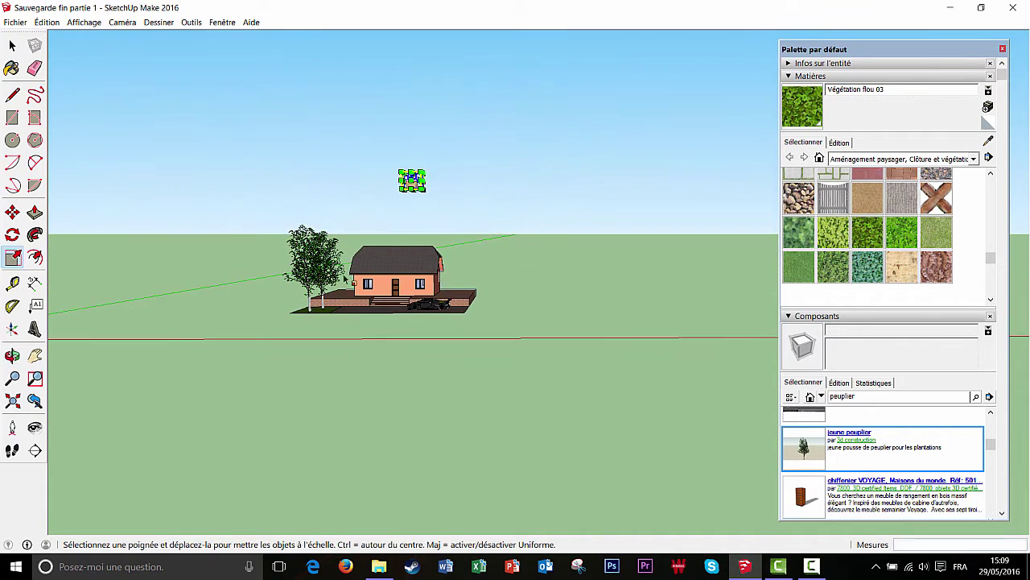
pyautogui.click(12, 212)
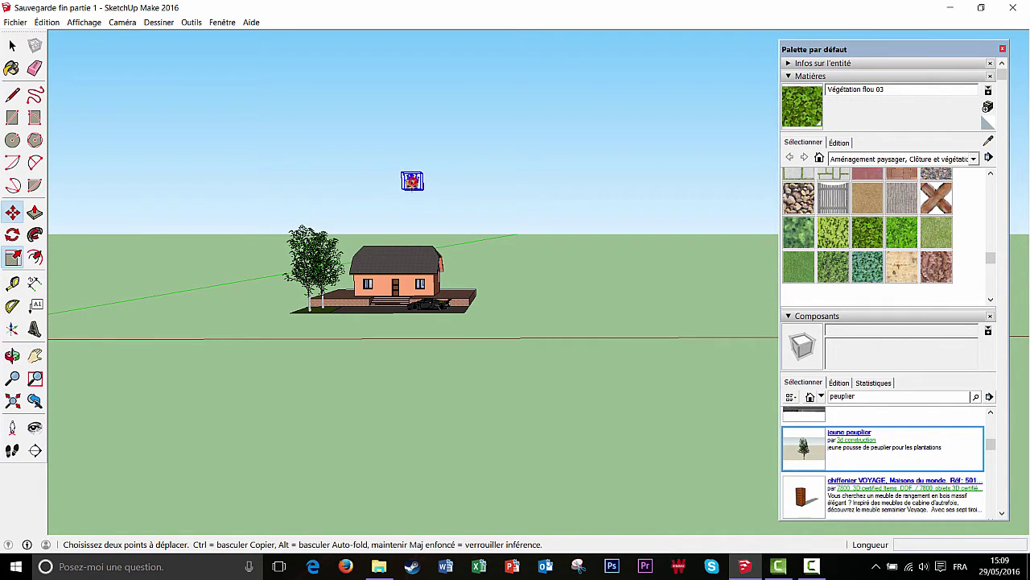
pyautogui.click(425, 182)
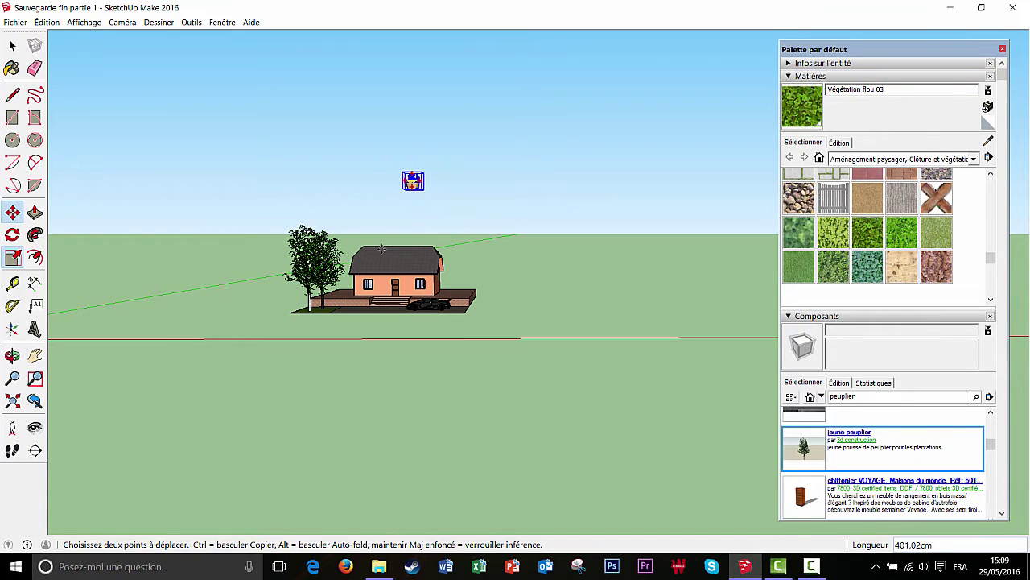
pyautogui.moveTo(376, 309); pyautogui.dragTo(376, 308, button='middle')
pyautogui.moveTo(374, 338); pyautogui.dragTo(374, 343, button='middle')
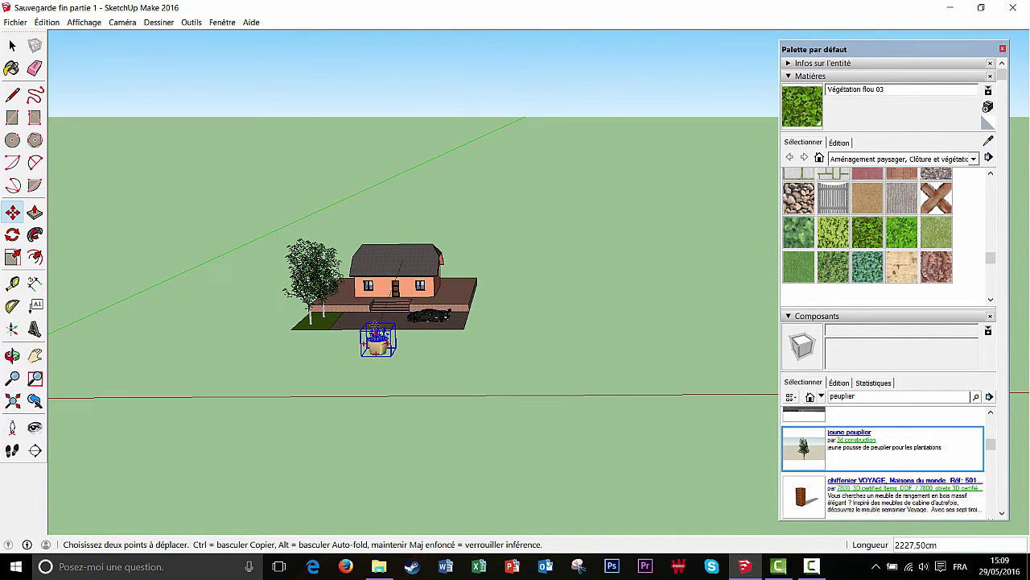
pyautogui.moveTo(429, 416); pyautogui.dragTo(428, 341, button='middle')
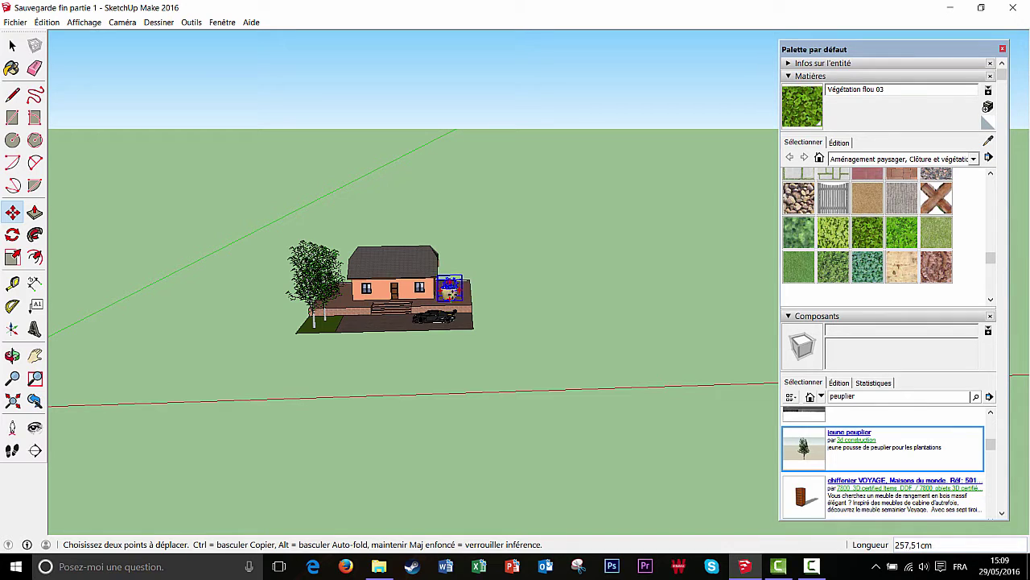
pyautogui.scroll(5, 451, 292)
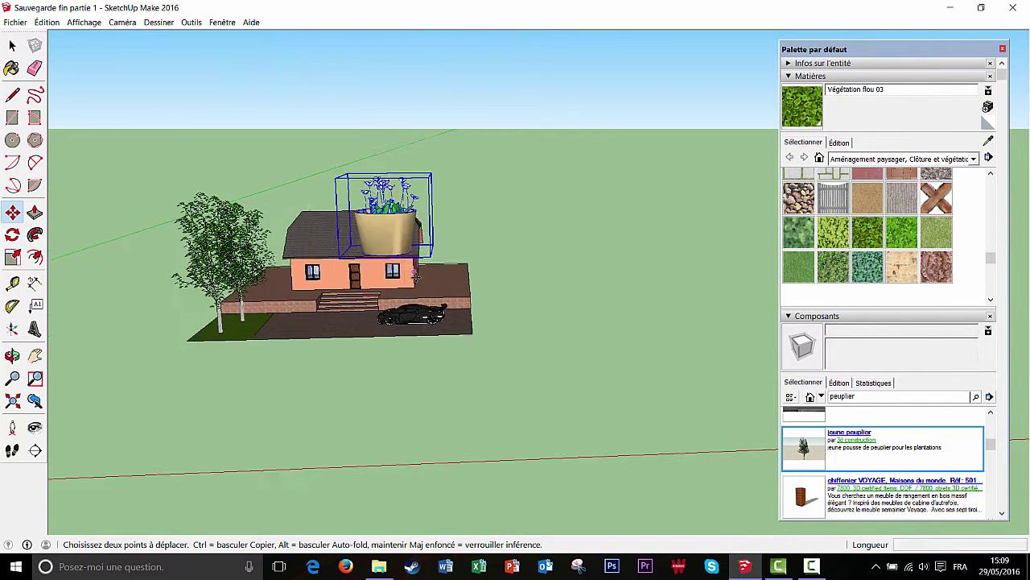
pyautogui.scroll(-1, 399, 245)
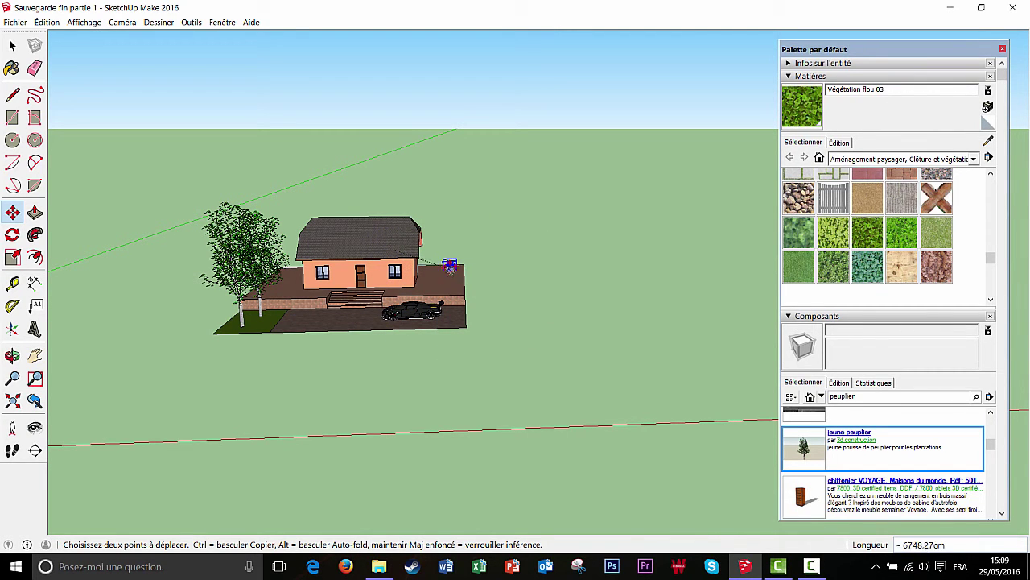
pyautogui.scroll(5, 452, 269)
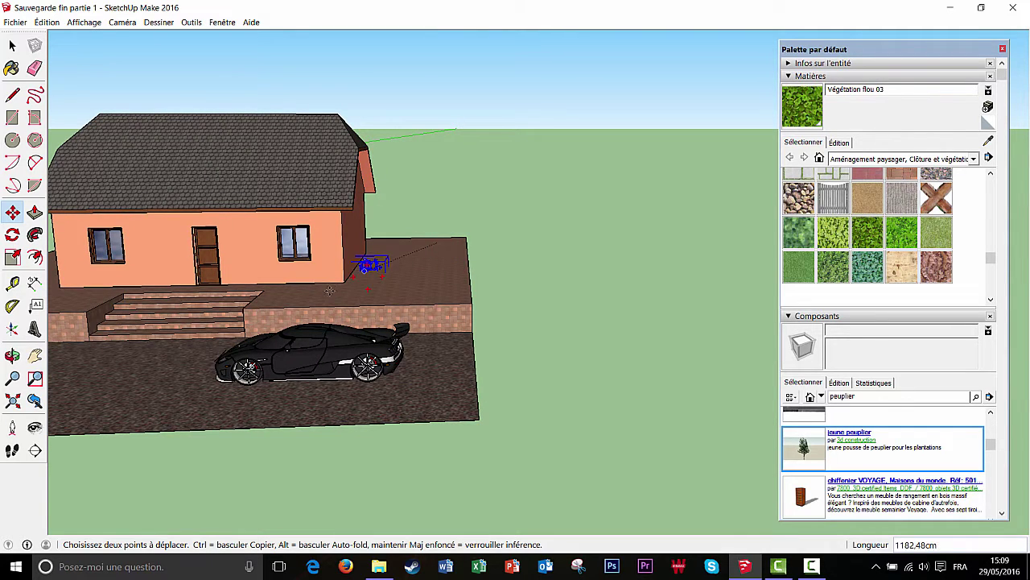
pyautogui.click(295, 290)
# Adjust the flower pot's position so it stands on the terrace surface below the window, between the entrance steps and the house corner
pyautogui.moveTo(374, 293); pyautogui.dragTo(377, 299, button='middle')
pyautogui.scroll(6, 339, 326)
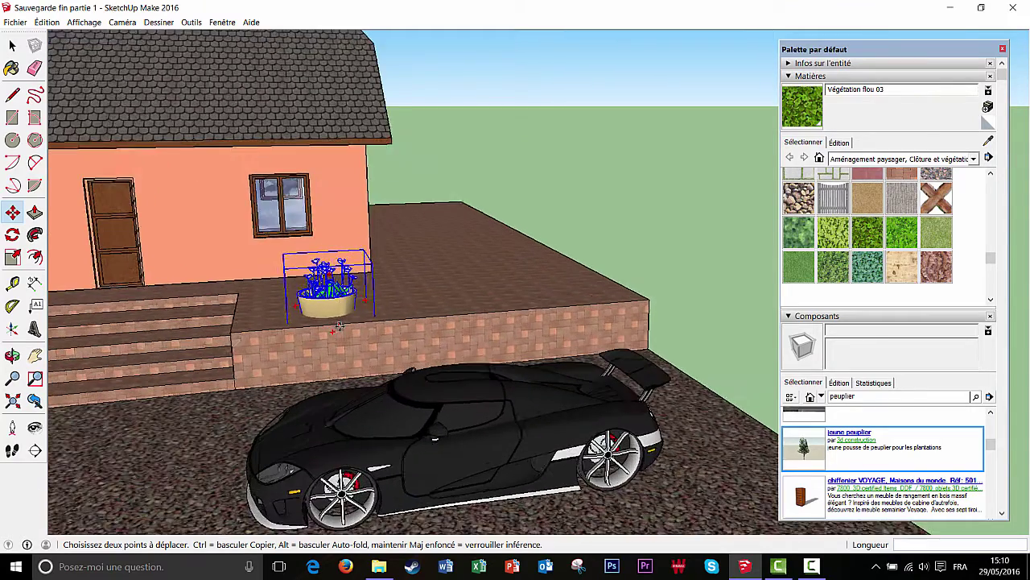
pyautogui.scroll(3, 334, 322)
pyautogui.click(323, 301)
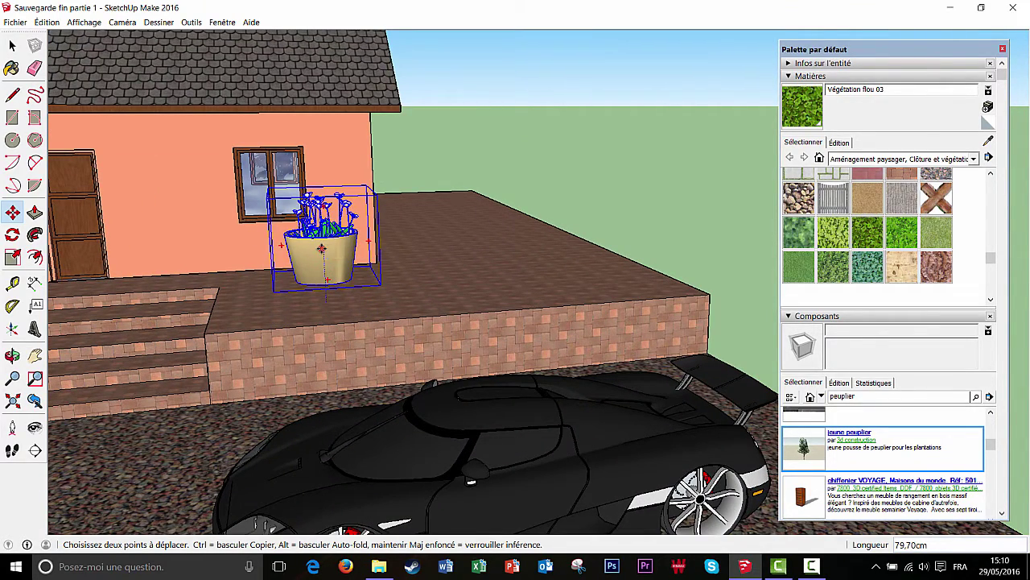
pyautogui.moveTo(321, 249); pyautogui.dragTo(317, 213, button='middle')
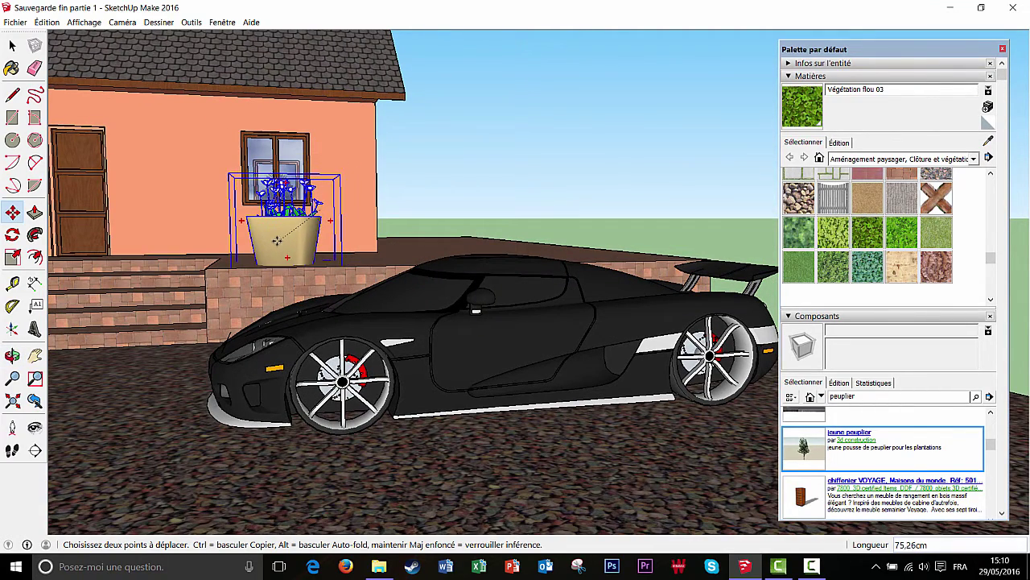
pyautogui.moveTo(277, 237); pyautogui.dragTo(325, 336, button='middle')
pyautogui.scroll(-1, 324, 338)
# Copy the flower pot to the terrace on the opposite side of the entrance steps
pyautogui.moveTo(295, 402)
pyautogui.mouseDown(button='middle')
pyautogui.moveTo(311, 410)
pyautogui.moveTo(302, 420)
pyautogui.mouseUp(button='middle')
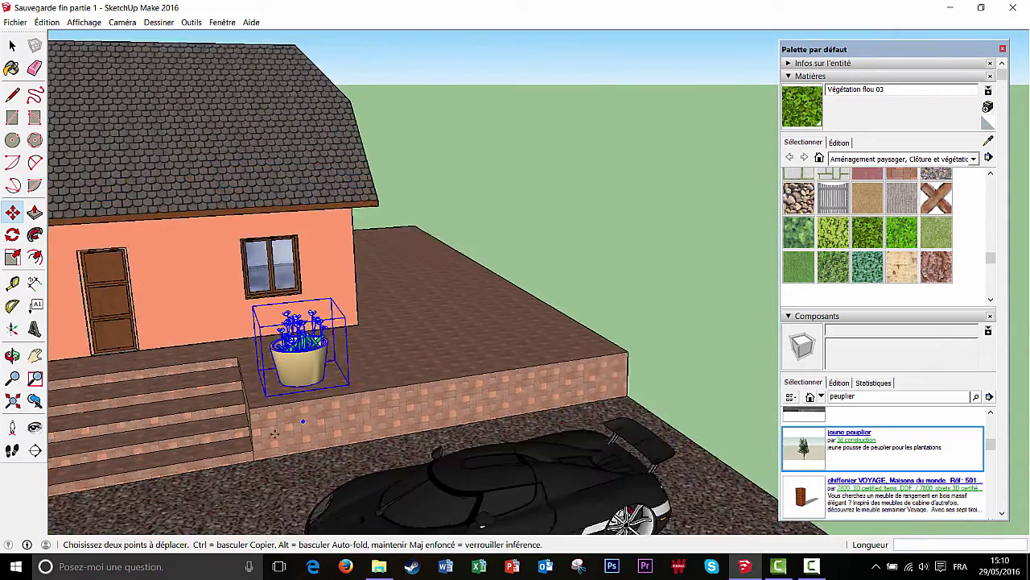
pyautogui.scroll(-3, 278, 434)
pyautogui.moveTo(251, 451); pyautogui.dragTo(391, 416, button='middle')
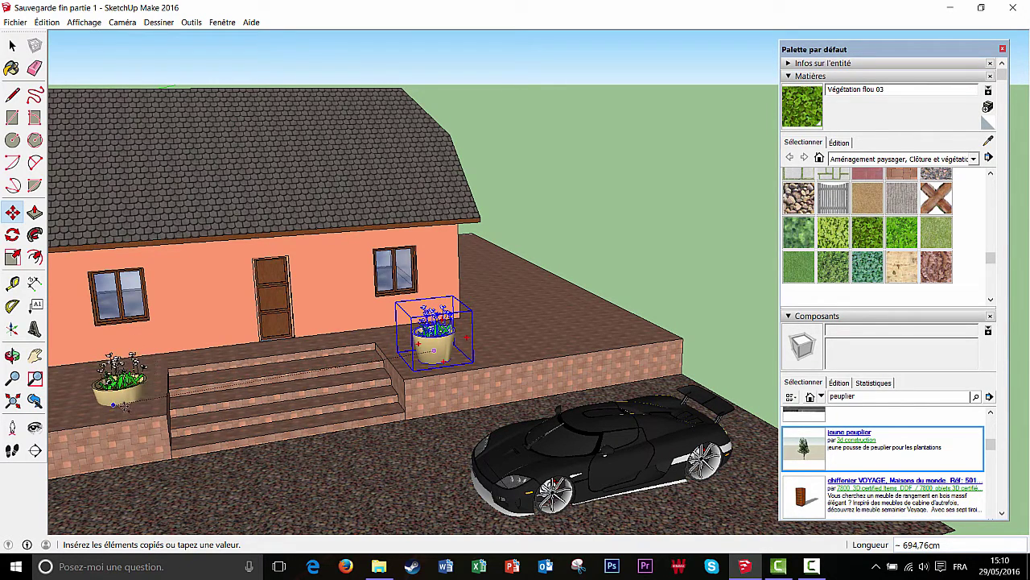
# Place the flower pot copy about 676 cm from the original, across the front steps, and raise it about 38 cm onto the terrace
pyautogui.click(122, 406)
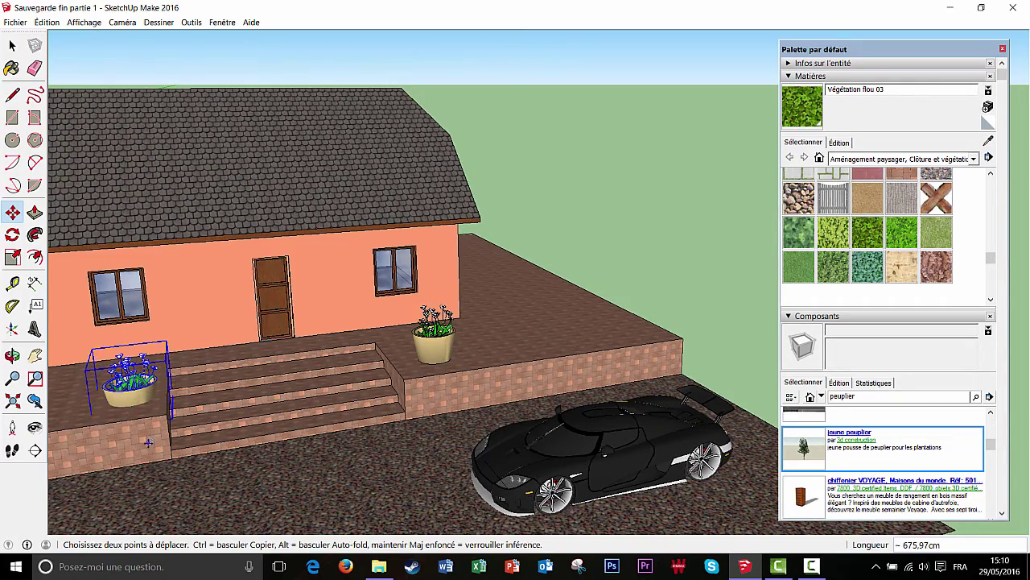
pyautogui.keyDown('shift'); pyautogui.moveTo(150, 441); pyautogui.dragTo(248, 417, button='middle'); pyautogui.keyUp('shift')
pyautogui.scroll(5, 231, 397)
pyautogui.scroll(-3, 229, 395)
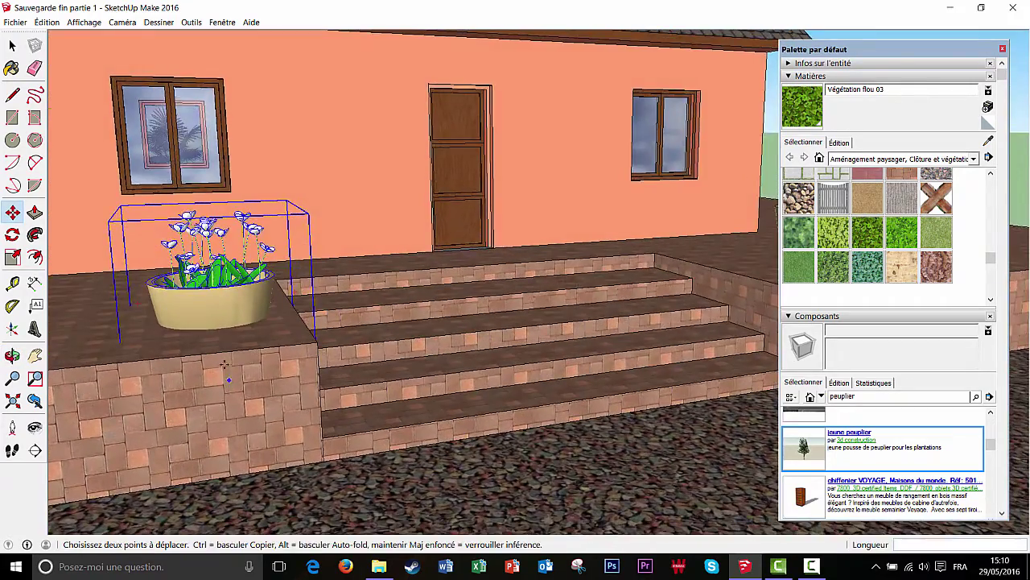
pyautogui.click(242, 312)
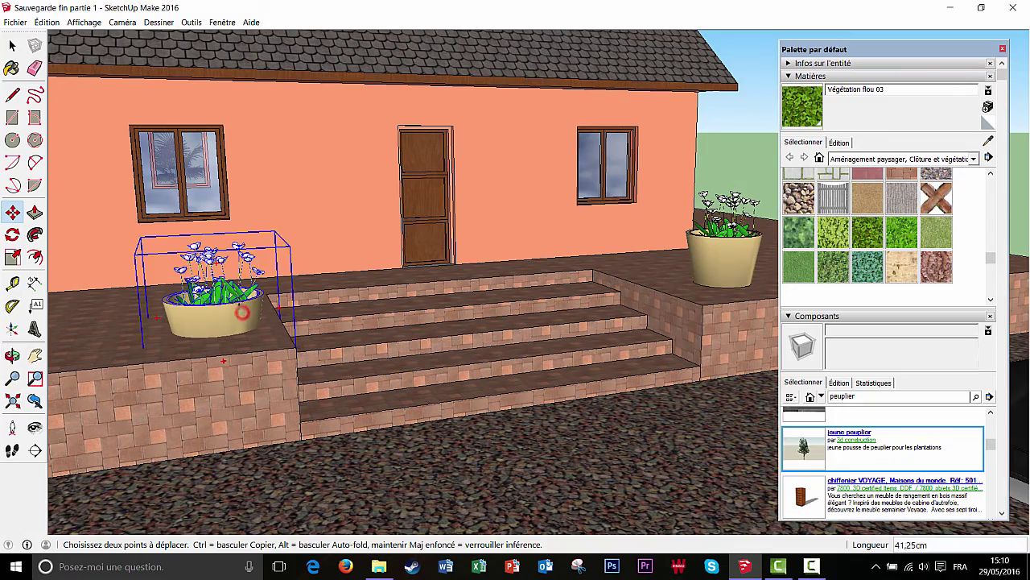
pyautogui.moveTo(236, 261)
pyautogui.mouseDown(button='middle')
pyautogui.moveTo(222, 251)
pyautogui.moveTo(227, 243)
pyautogui.mouseUp(button='middle')
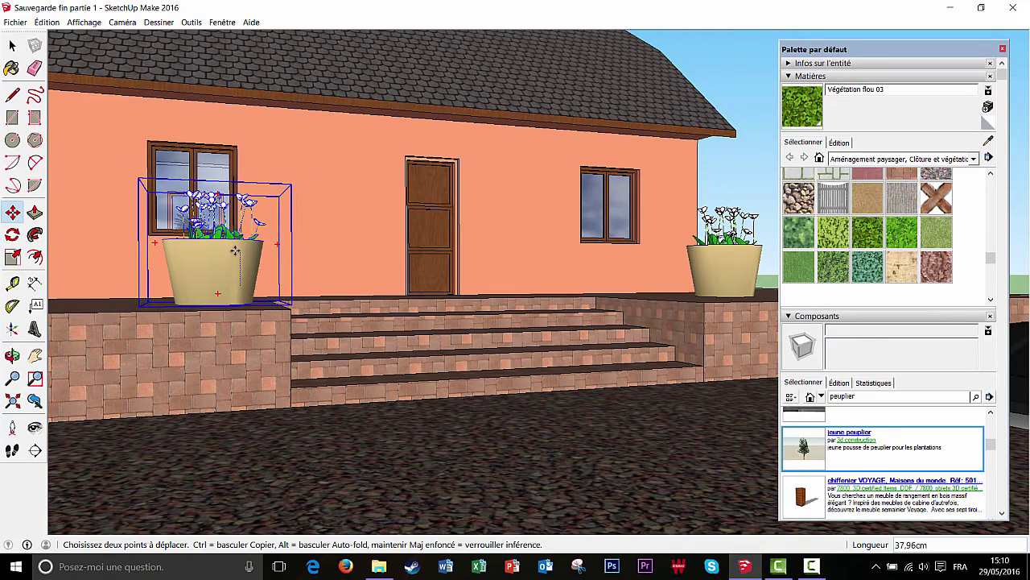
pyautogui.click(235, 251)
pyautogui.moveTo(236, 251); pyautogui.dragTo(356, 433, button='middle')
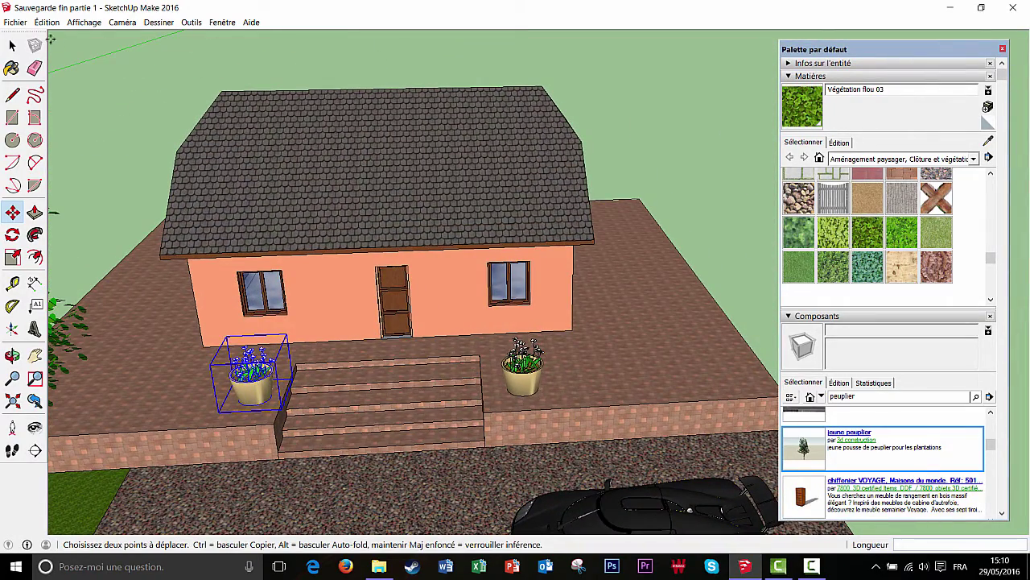
pyautogui.click(12, 46)
pyautogui.click(671, 105)
# Open 3D Warehouse to get models and search it for "chair table outdoor"
pyautogui.moveTo(671, 105); pyautogui.dragTo(474, 299, button='middle')
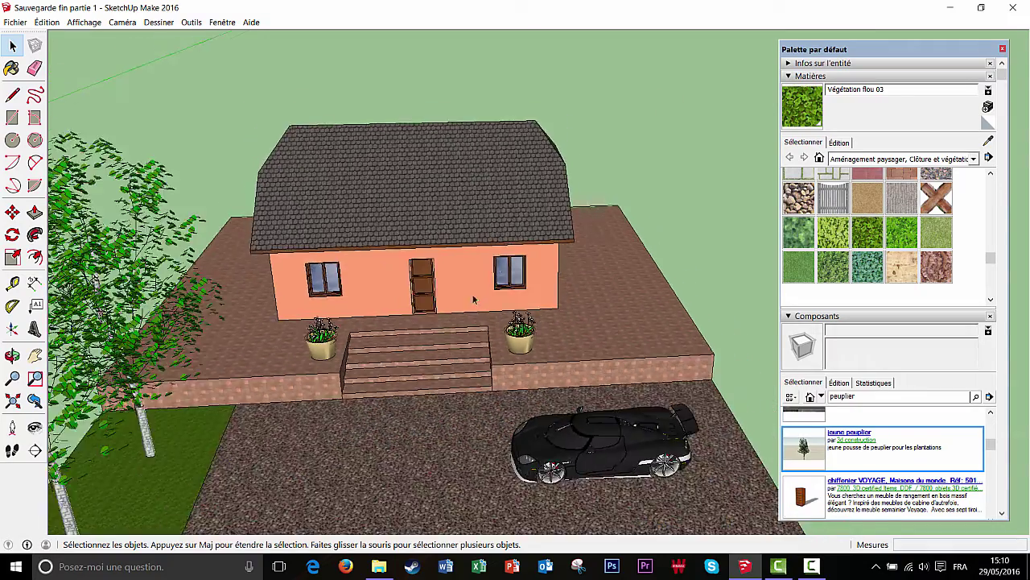
pyautogui.scroll(-2, 473, 300)
pyautogui.moveTo(521, 343); pyautogui.dragTo(525, 325, button='middle')
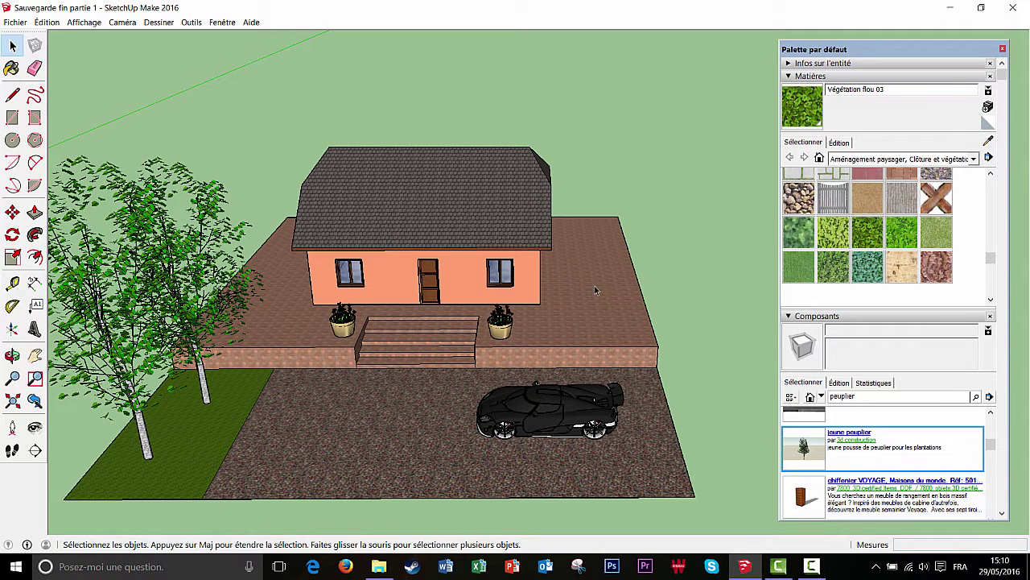
pyautogui.moveTo(619, 256); pyautogui.dragTo(507, 335, button='middle')
pyautogui.click(16, 21)
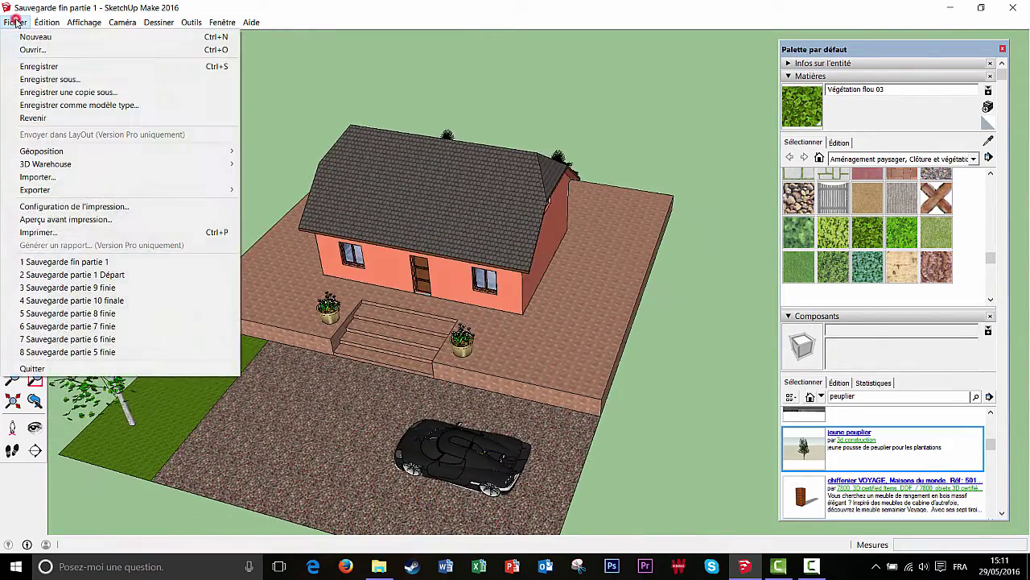
pyautogui.moveTo(76, 169)
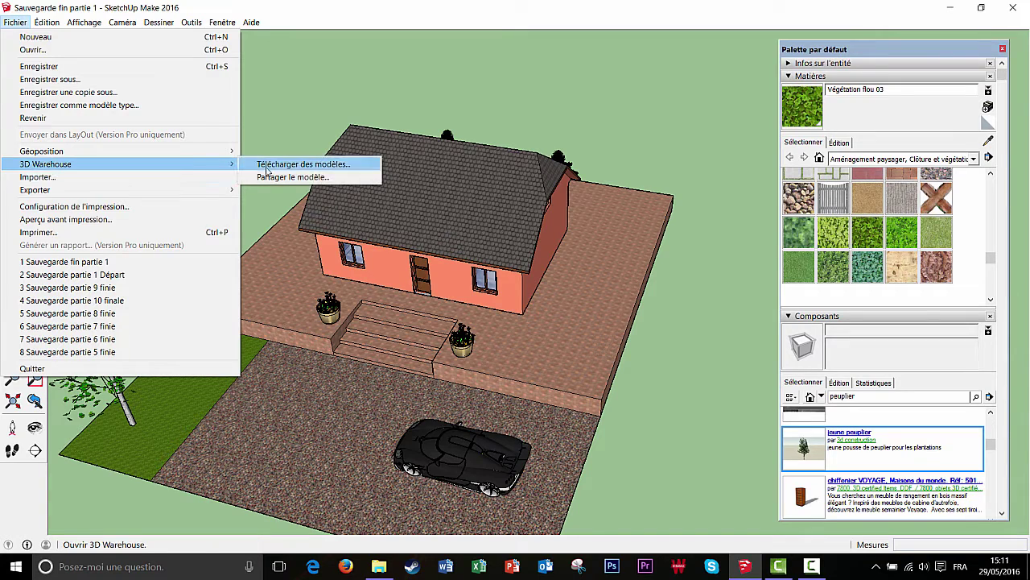
pyautogui.click(274, 164)
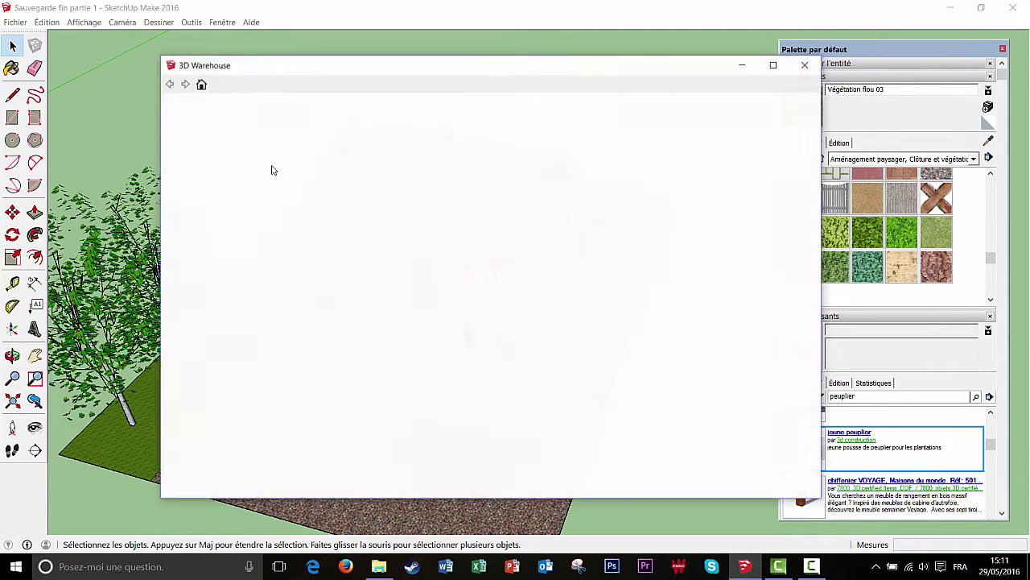
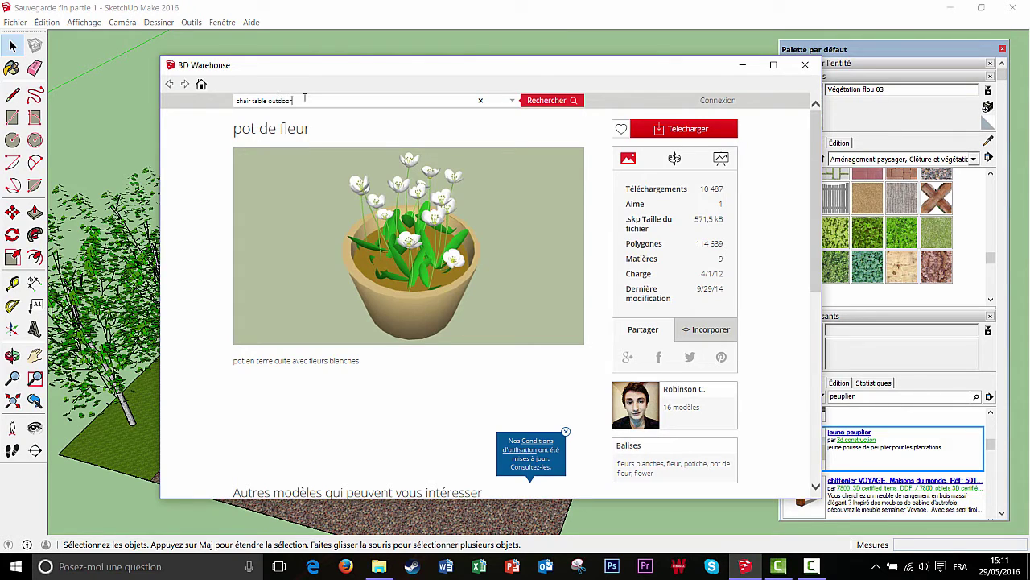
pyautogui.press('Return')
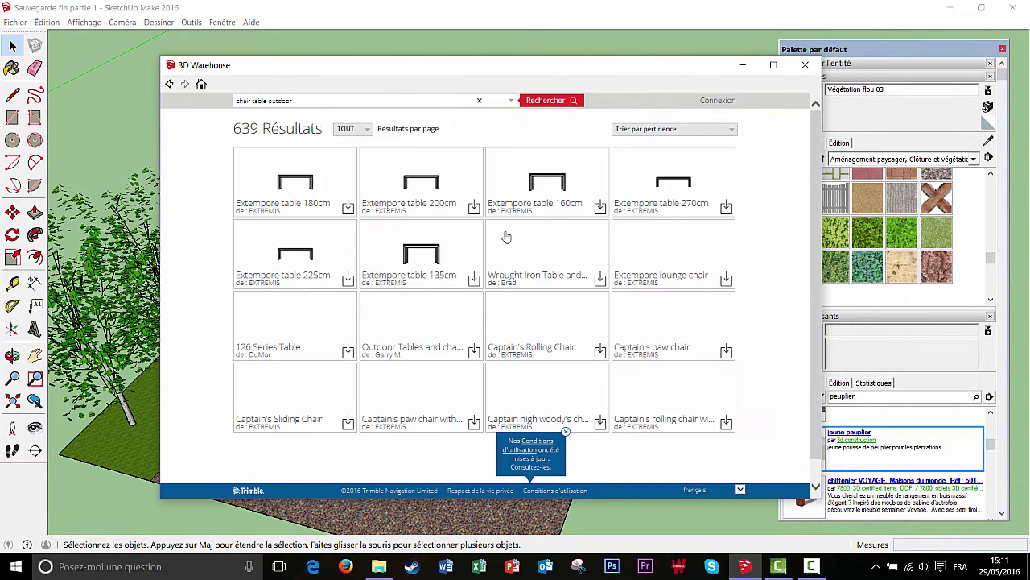
# Load the "Wrought Iron Table and Chairs - Outdoor" model directly into the scene
pyautogui.click(543, 250)
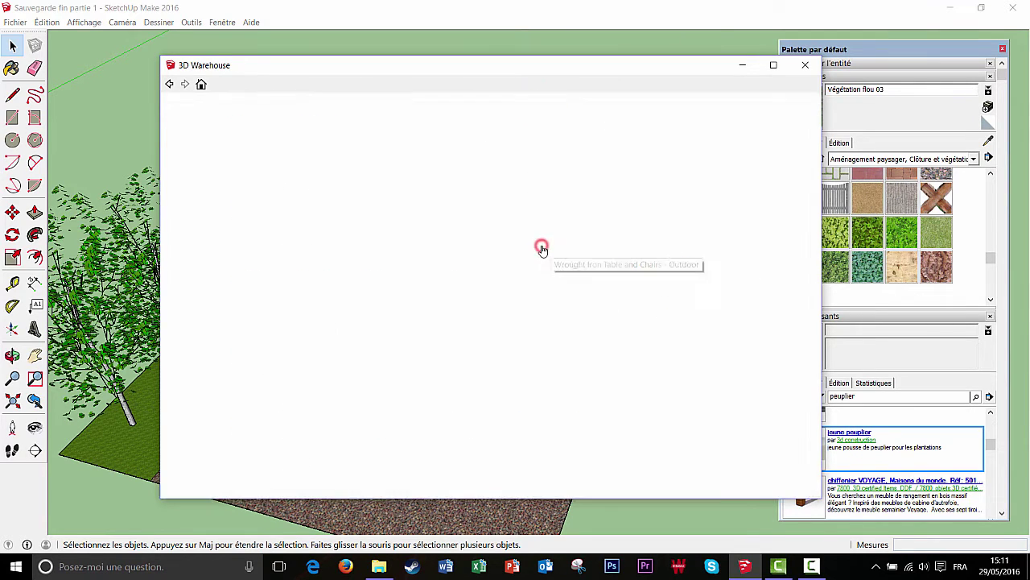
pyautogui.click(690, 130)
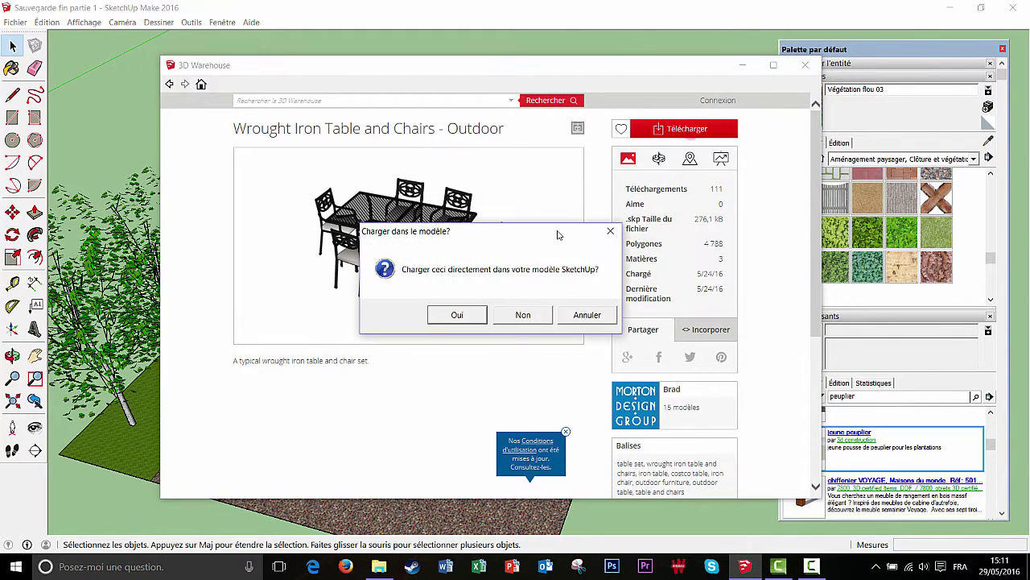
pyautogui.click(457, 314)
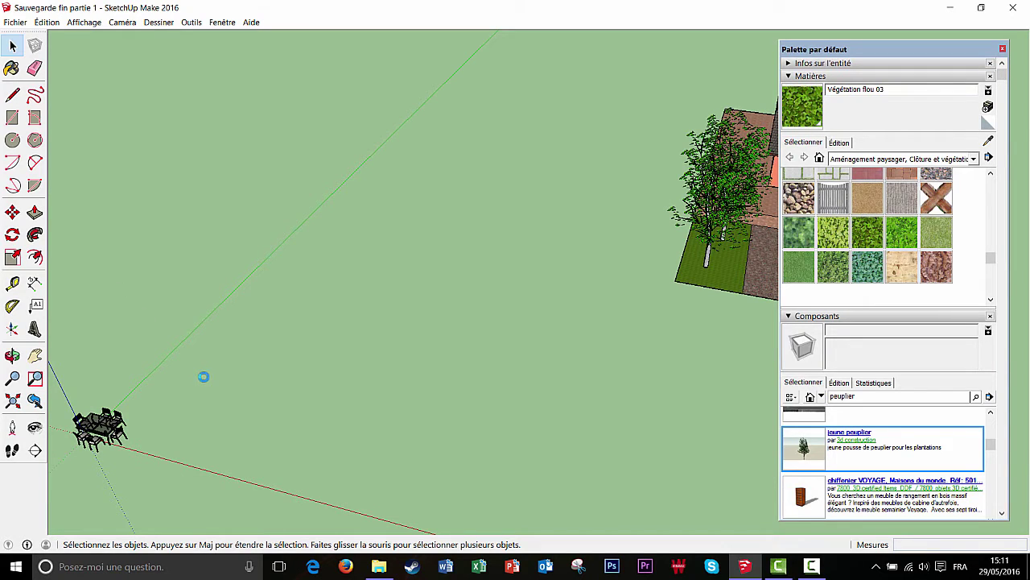
# Move the table and chairs set from the axes origin across to the rear side of the house
pyautogui.moveTo(256, 358); pyautogui.dragTo(296, 355, button='middle')
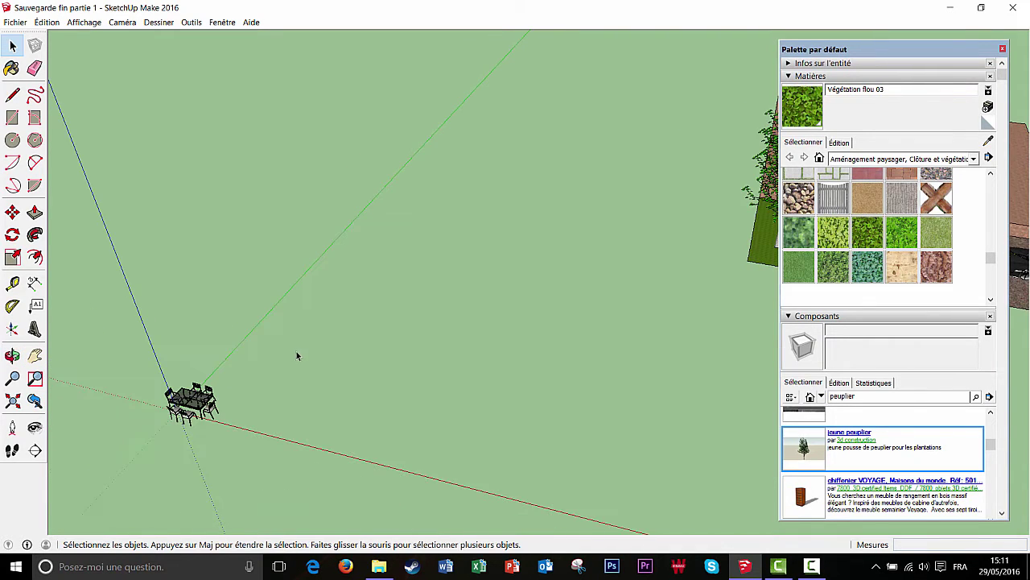
pyautogui.click(12, 212)
pyautogui.click(198, 403)
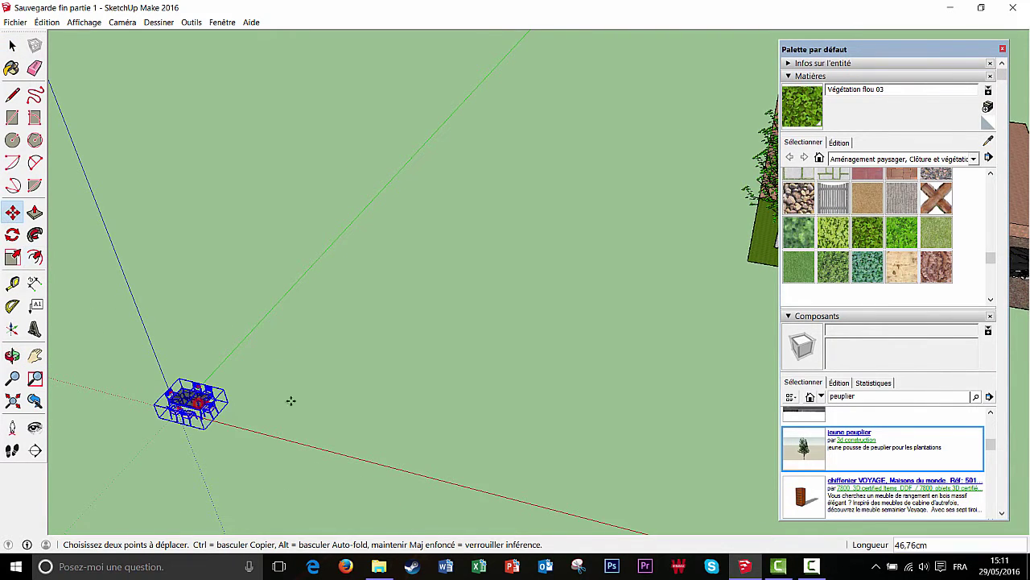
pyautogui.moveTo(702, 264); pyautogui.dragTo(686, 262, button='middle')
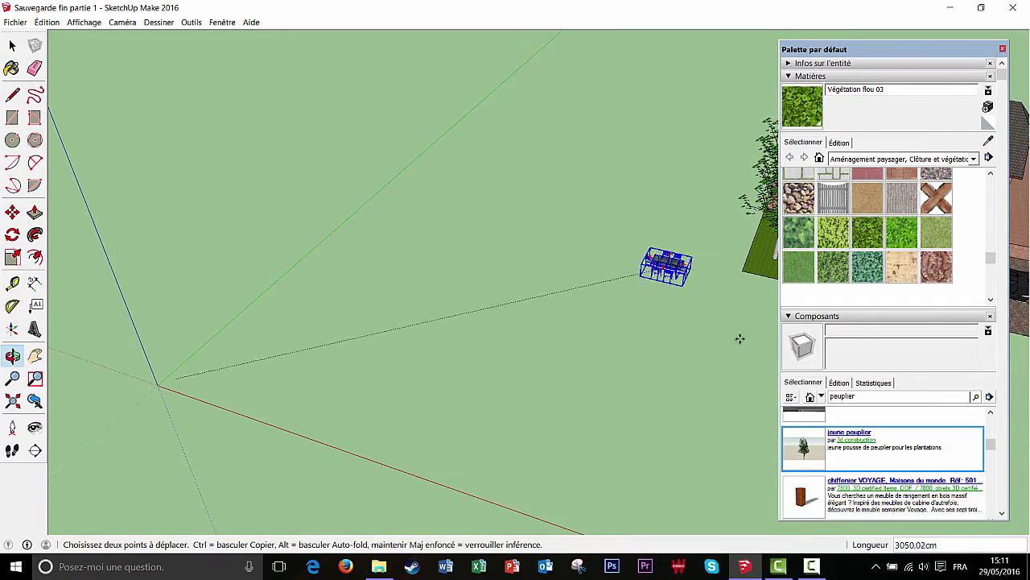
pyautogui.keyDown('shift'); pyautogui.moveTo(731, 336); pyautogui.dragTo(318, 315, button='middle'); pyautogui.keyUp('shift')
pyautogui.moveTo(700, 224); pyautogui.dragTo(643, 381, button='middle')
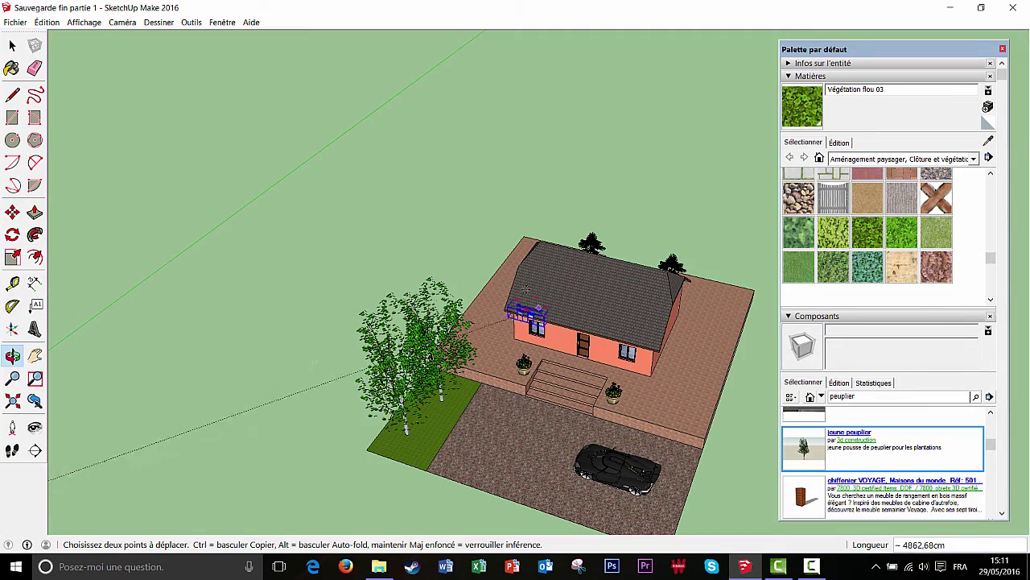
pyautogui.keyDown('shift'); pyautogui.moveTo(533, 287); pyautogui.dragTo(453, 423, button='middle'); pyautogui.keyUp('shift')
pyautogui.moveTo(541, 375); pyautogui.dragTo(483, 346, button='middle')
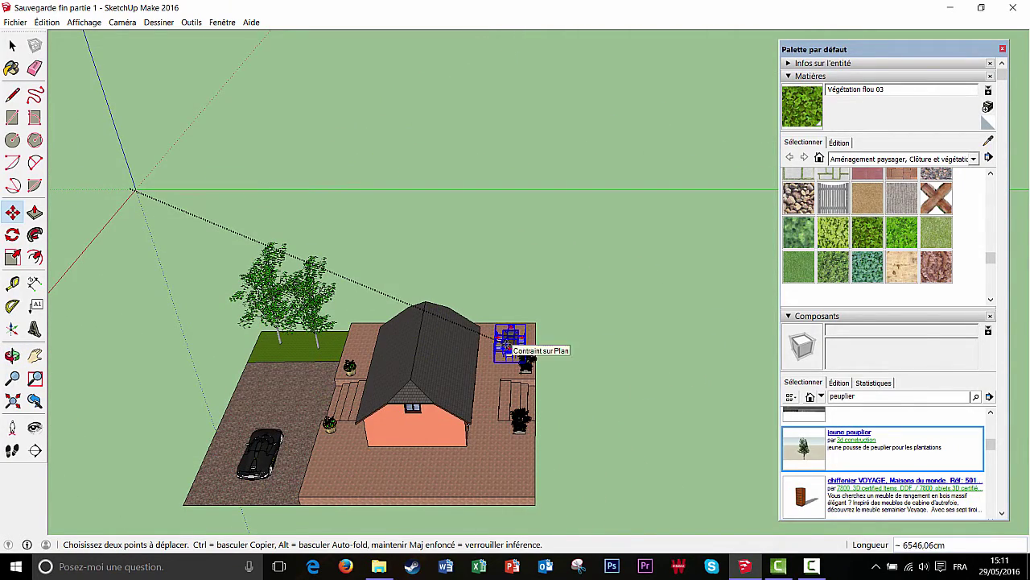
pyautogui.click(545, 359)
# Reposition the table and chairs set over the rear terrace corner, beside the potted palm
pyautogui.moveTo(507, 367); pyautogui.dragTo(401, 299, button='middle')
pyautogui.click(406, 296)
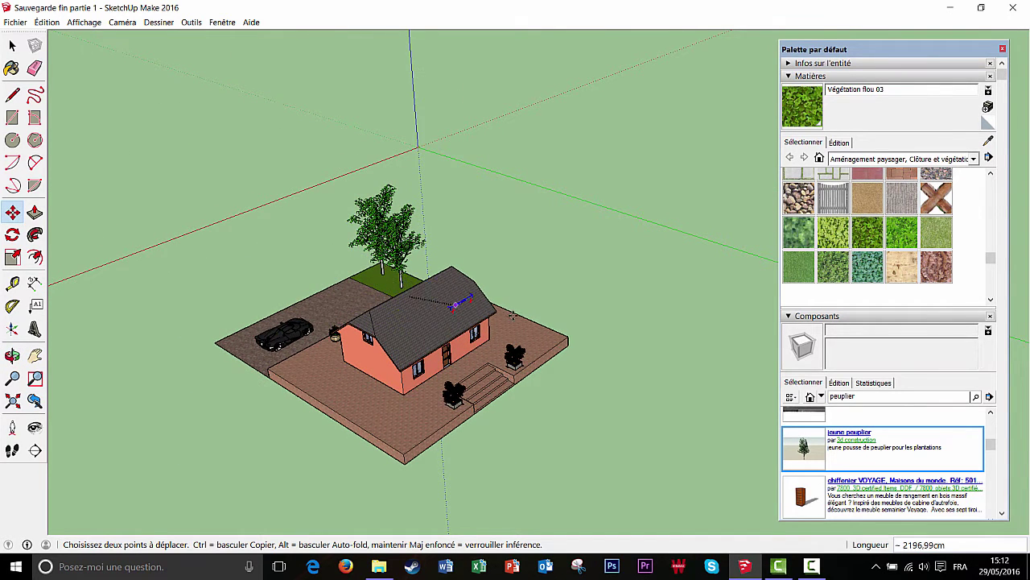
pyautogui.click(528, 335)
# Raise the table and chairs set about 73 cm along the blue axis so it stands on the terrace
pyautogui.moveTo(606, 351); pyautogui.dragTo(451, 278, button='middle')
pyautogui.scroll(5, 539, 344)
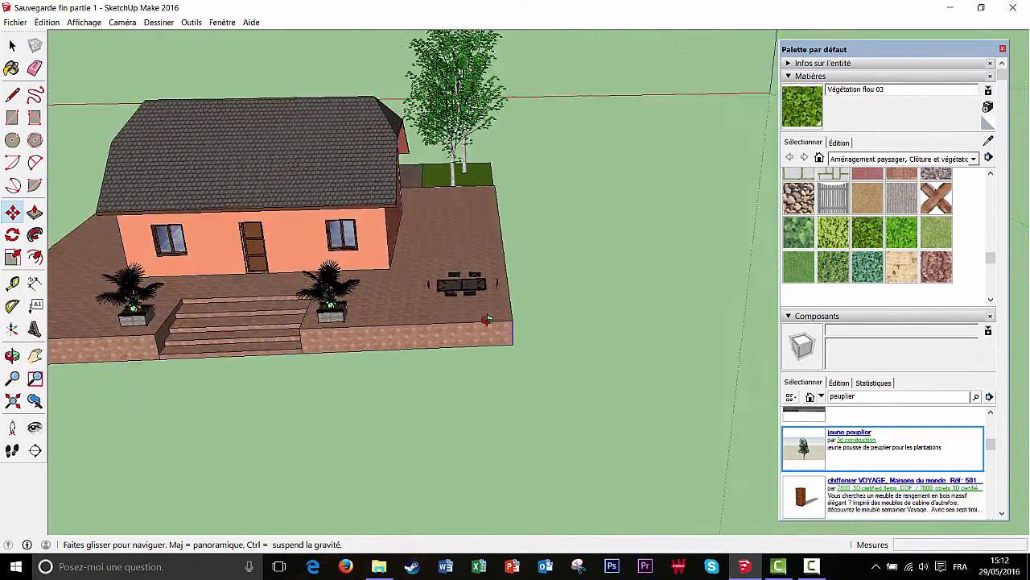
pyautogui.scroll(5, 443, 265)
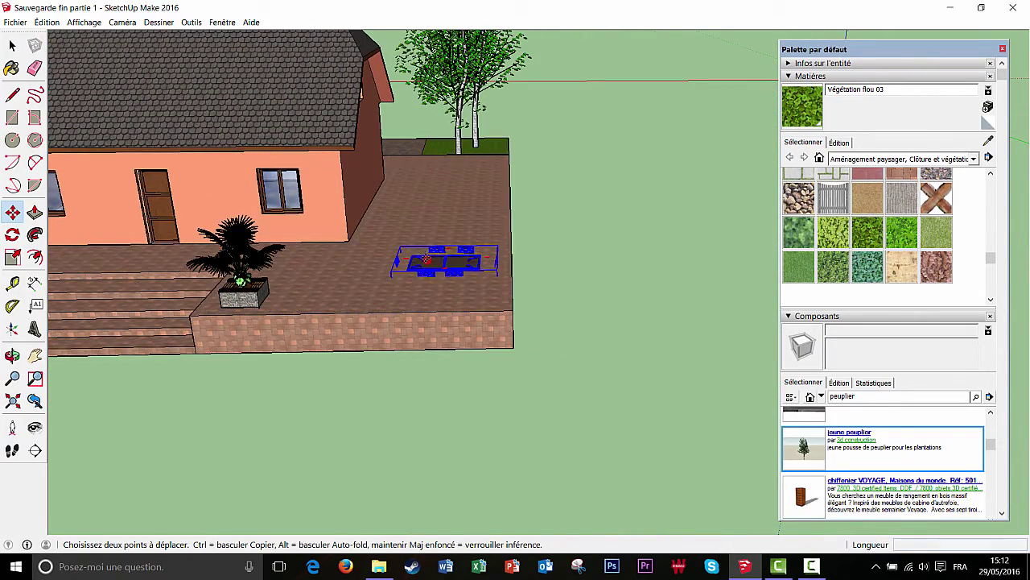
pyautogui.click(433, 260)
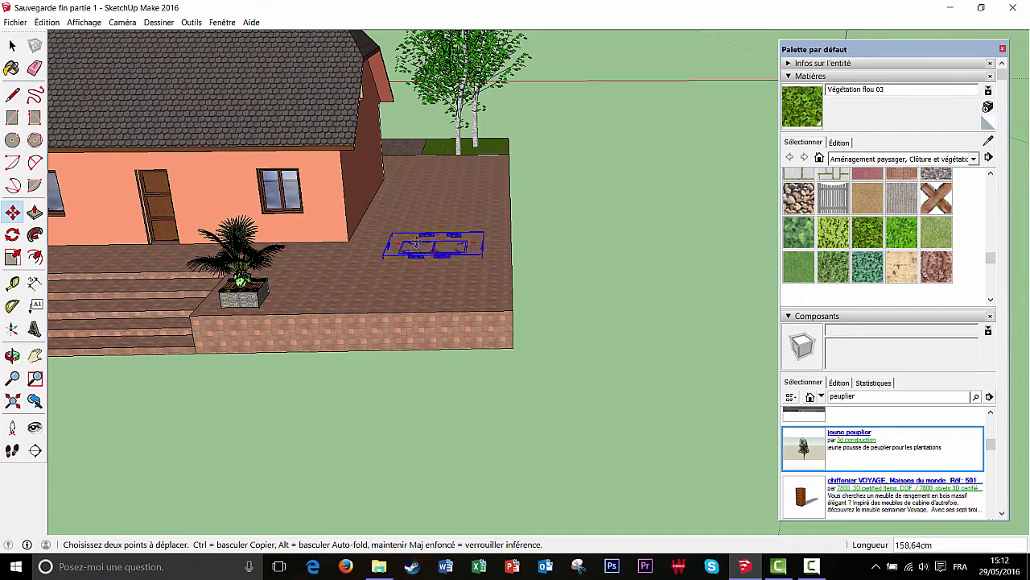
pyautogui.moveTo(424, 218); pyautogui.dragTo(451, 155, button='middle')
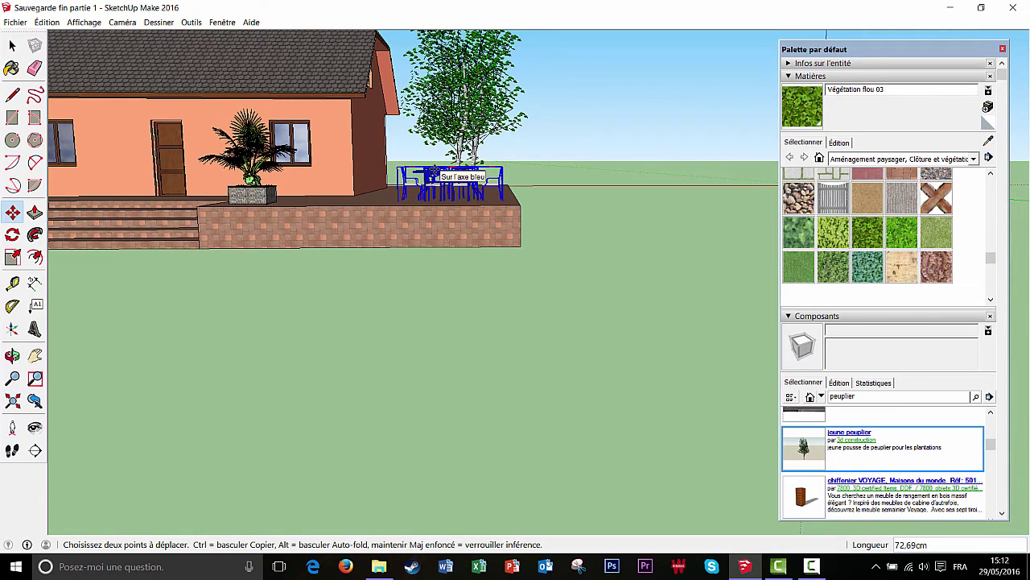
pyautogui.click(435, 171)
# Slide the table and chairs set about 84 cm across the terrace, away from its outer edge
pyautogui.moveTo(479, 293); pyautogui.dragTo(469, 332, button='middle')
pyautogui.click(458, 311)
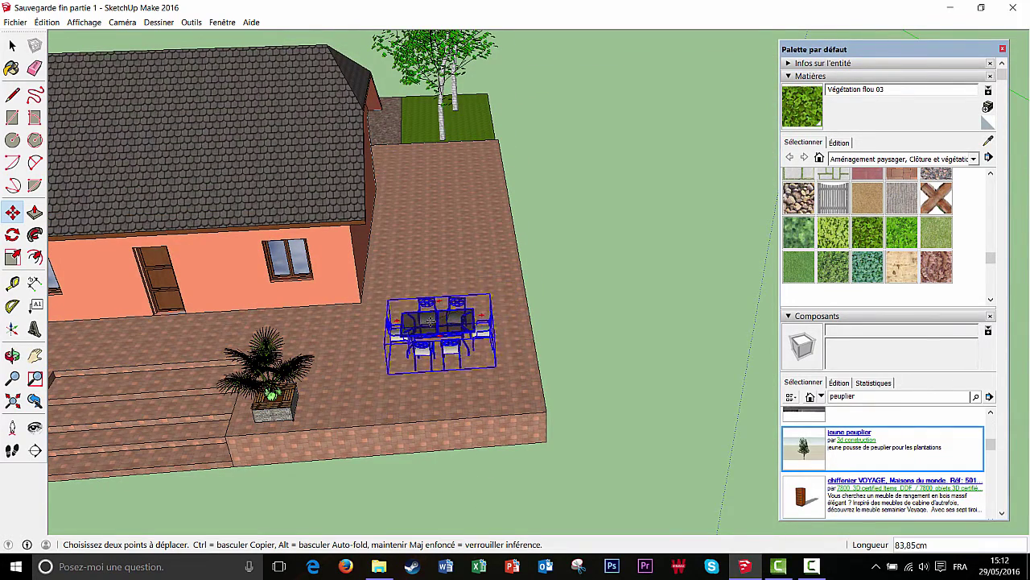
pyautogui.click(430, 322)
# Draw a 2030 by 1600 cm rectangle on the ground behind the house, starting at the rear terrace's bottom corner
pyautogui.scroll(-3, 355, 430)
pyautogui.moveTo(331, 460); pyautogui.dragTo(769, 470, button='middle')
pyautogui.scroll(-3, 458, 497)
pyautogui.scroll(-2, 599, 479)
pyautogui.moveTo(626, 481); pyautogui.dragTo(632, 519, button='middle')
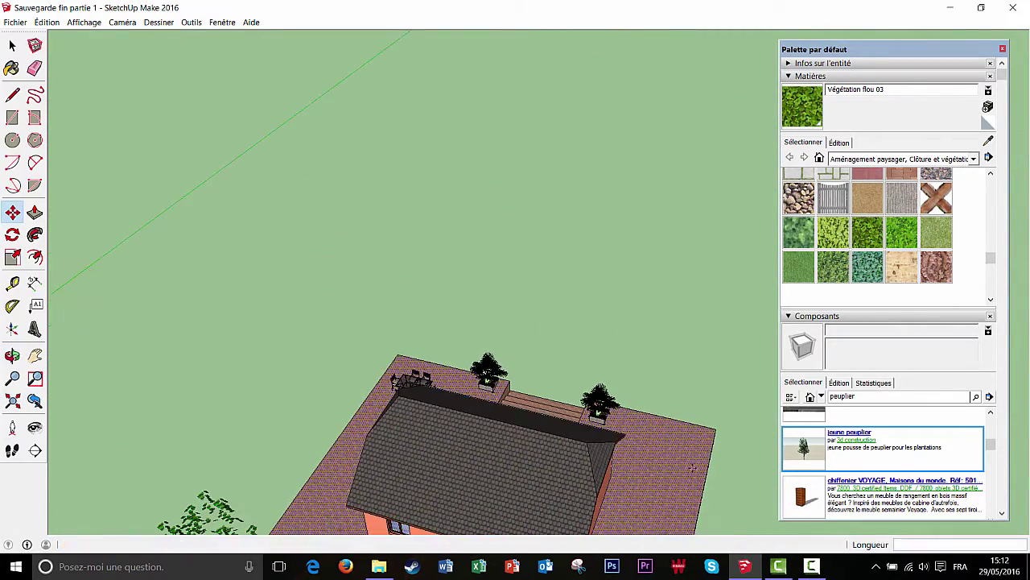
pyautogui.keyDown('shift'); pyautogui.moveTo(647, 338); pyautogui.dragTo(544, 361, button='middle'); pyautogui.keyUp('shift')
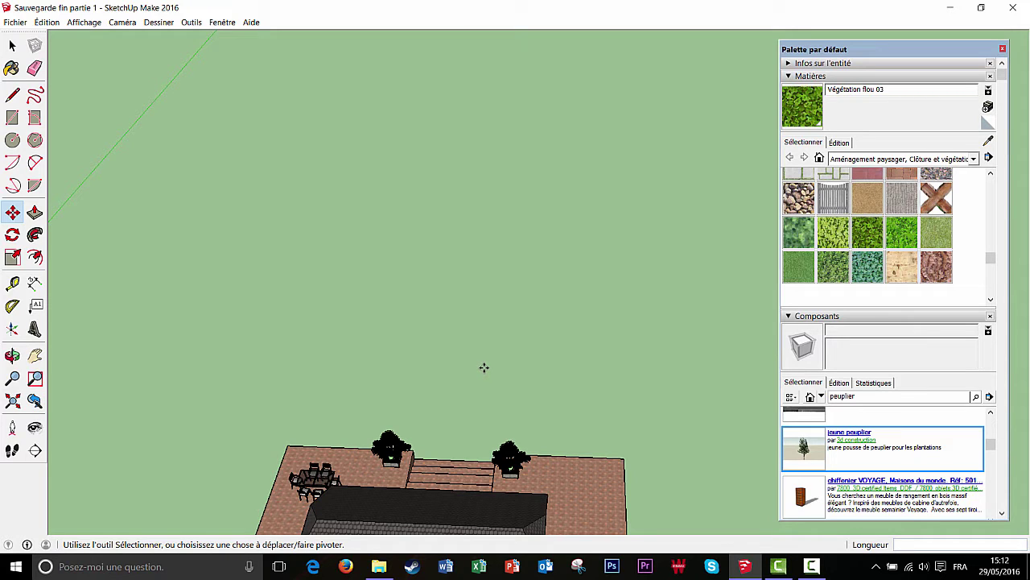
pyautogui.click(14, 119)
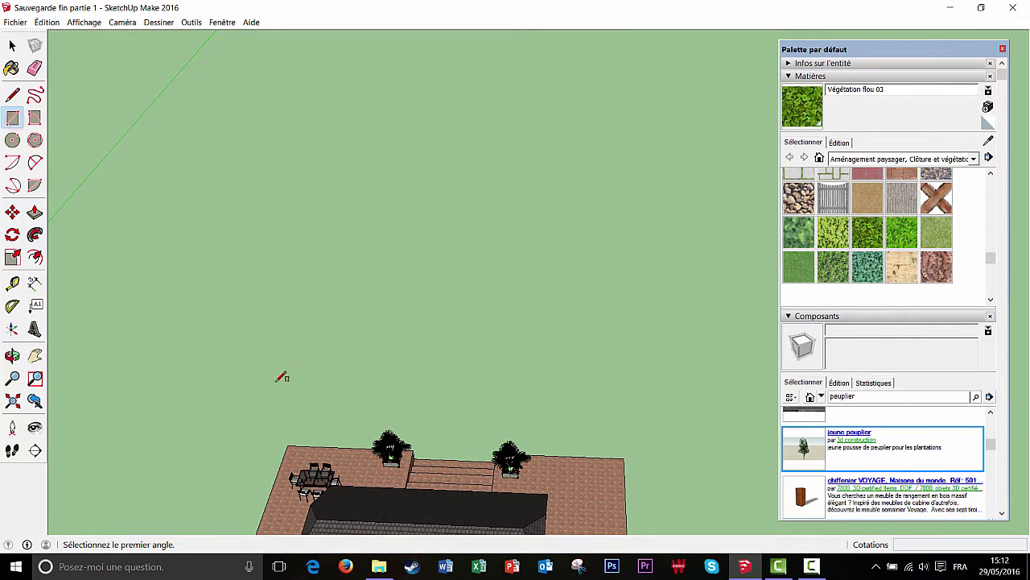
pyautogui.moveTo(283, 375); pyautogui.dragTo(322, 425, button='middle')
pyautogui.scroll(-3, 683, 415)
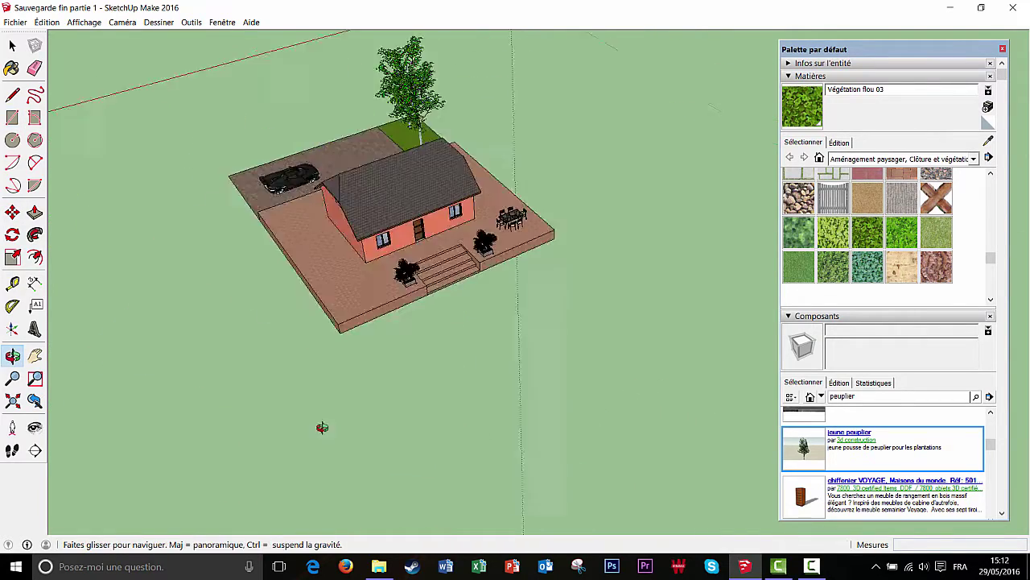
pyautogui.scroll(6, 506, 335)
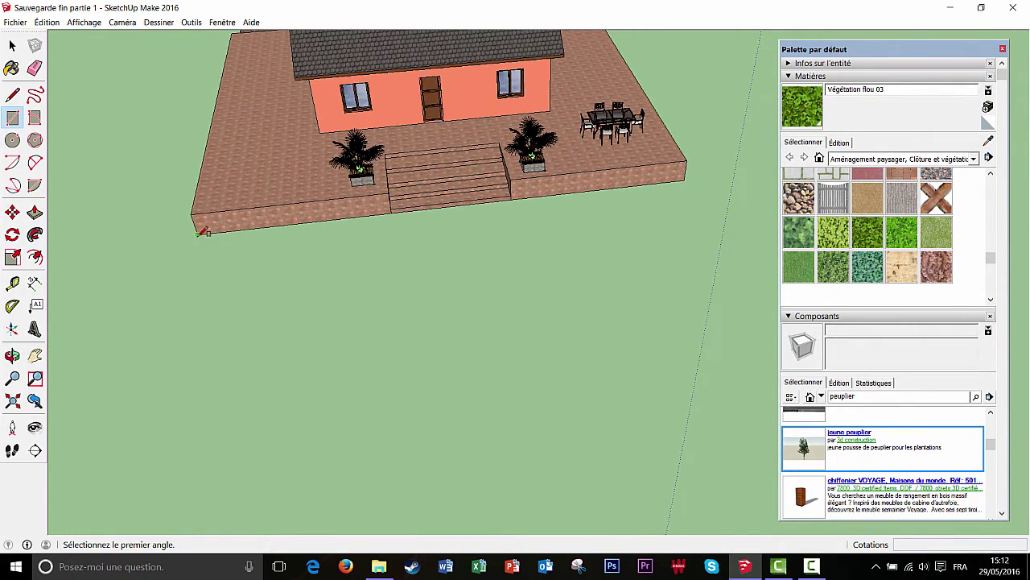
pyautogui.click(197, 233)
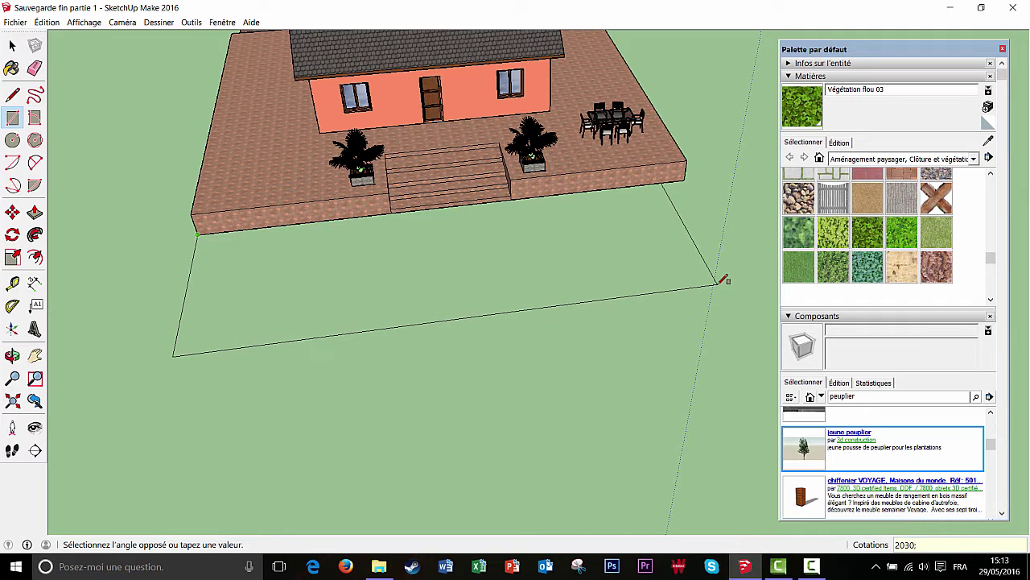
pyautogui.press('Return')
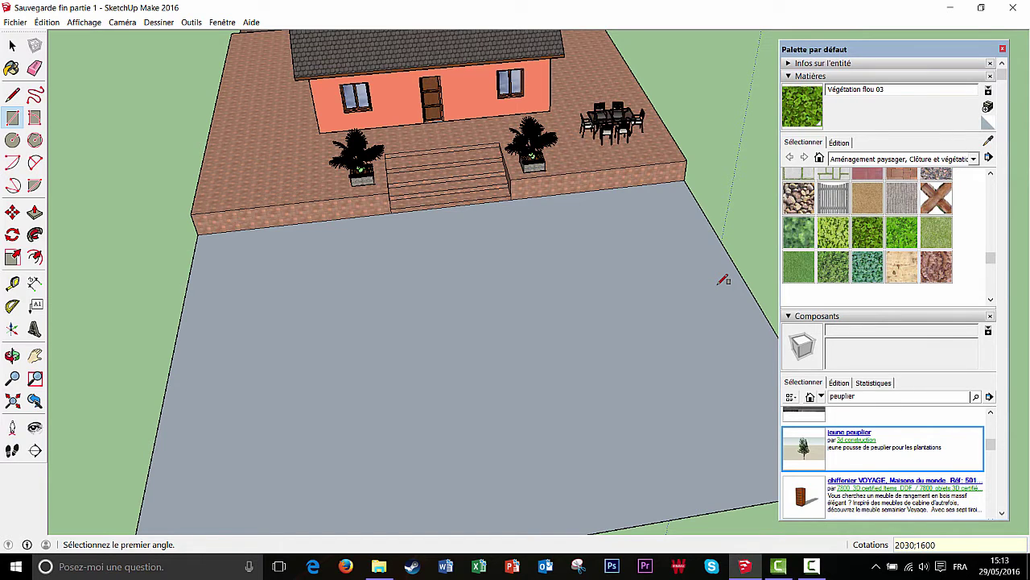
# Try to draw a 1230 by 700 cm pool rectangle from the side edge of the ground face, and undo it
pyautogui.moveTo(715, 299); pyautogui.dragTo(536, 301, button='middle')
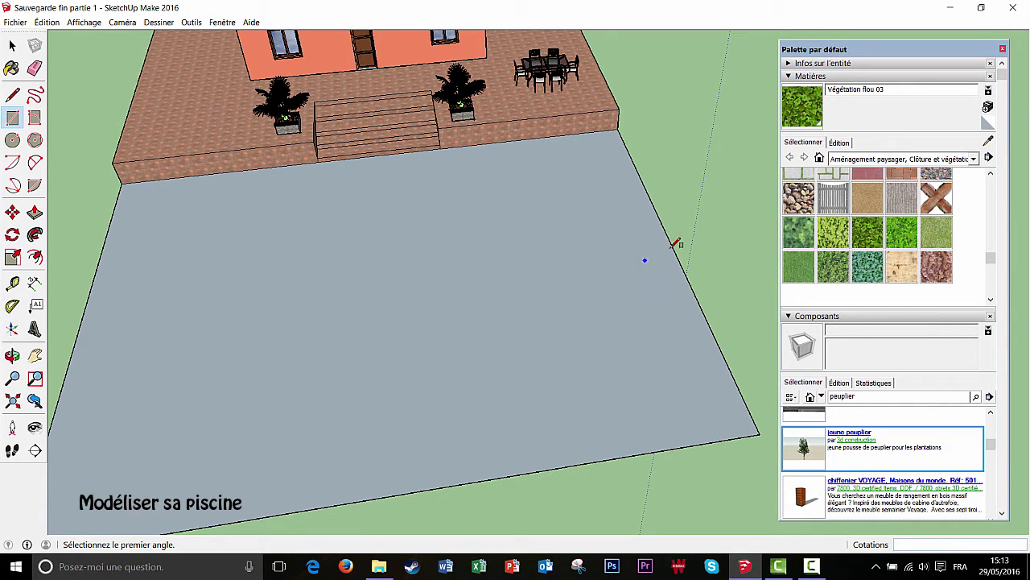
pyautogui.click(648, 195)
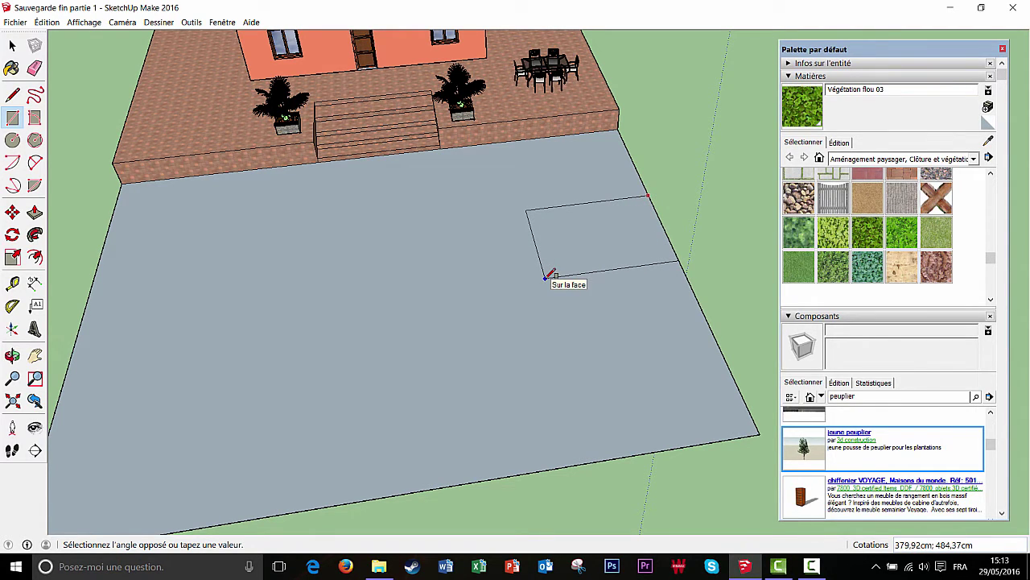
pyautogui.write('1230;700')
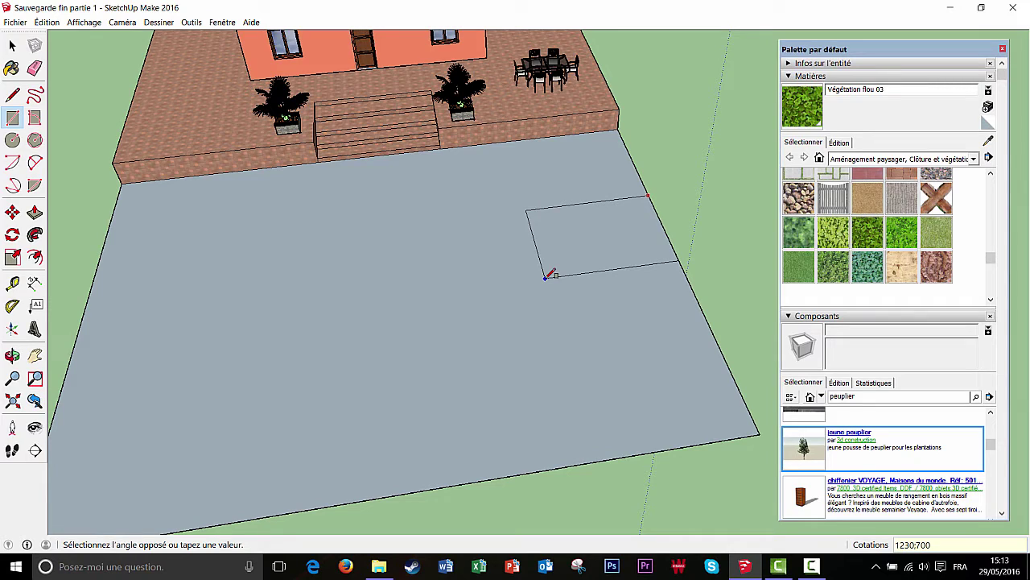
pyautogui.press('Return')
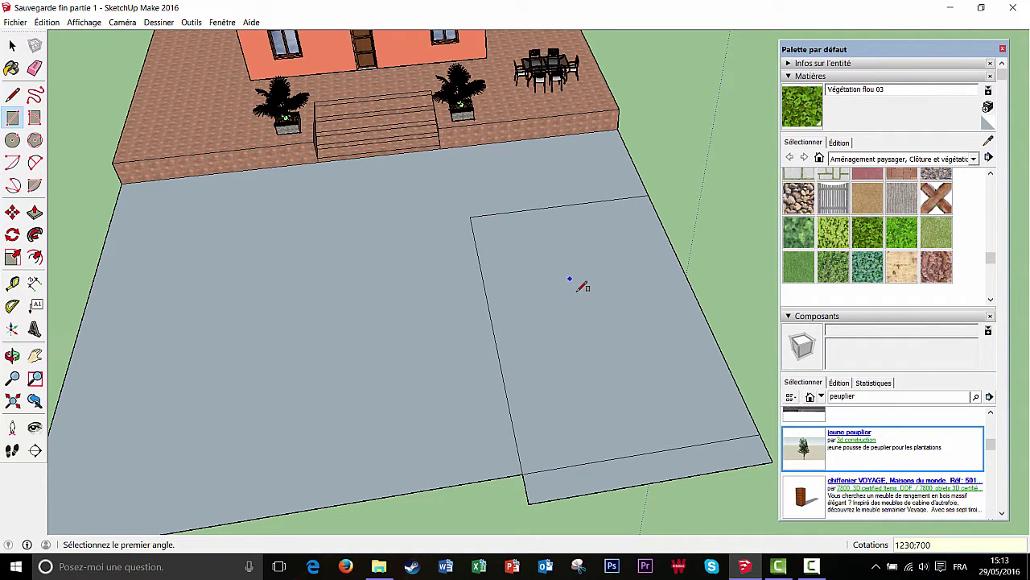
pyautogui.hotkey('ctrl', 'z')
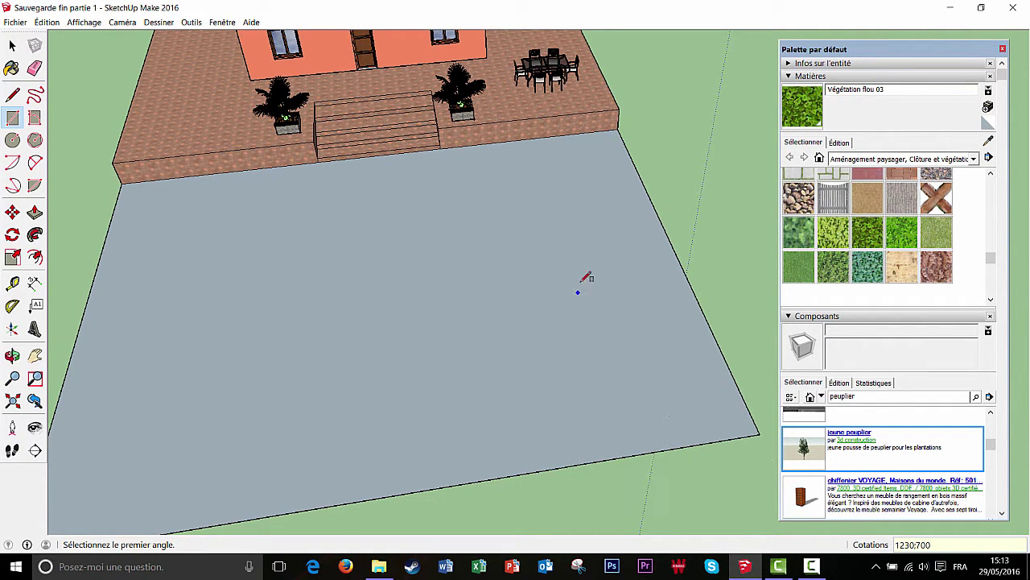
# Draw a 700 by 1230 cm pool rectangle on the ground face, starting on its side edge near the table set
pyautogui.click(653, 206)
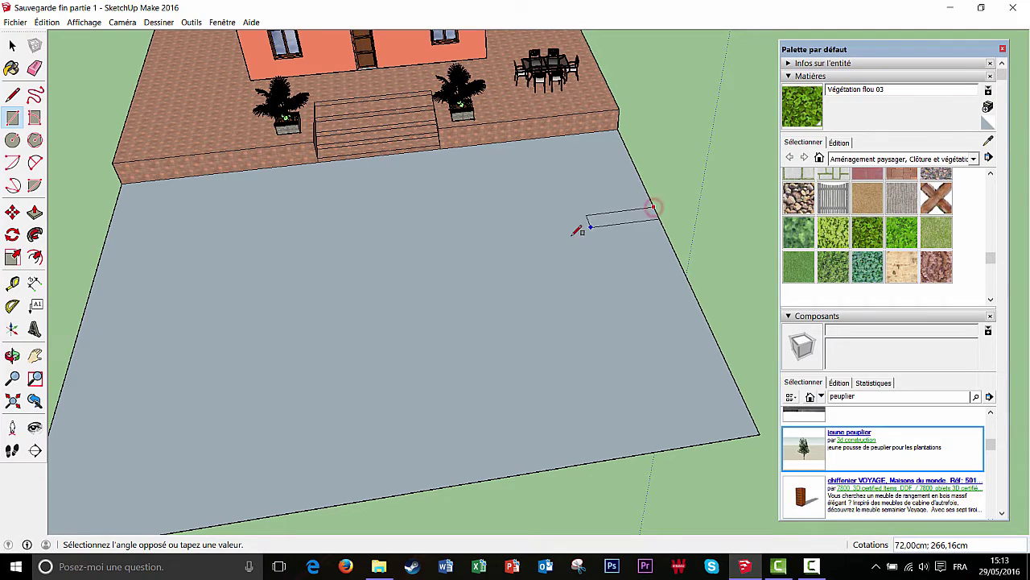
pyautogui.write('700')
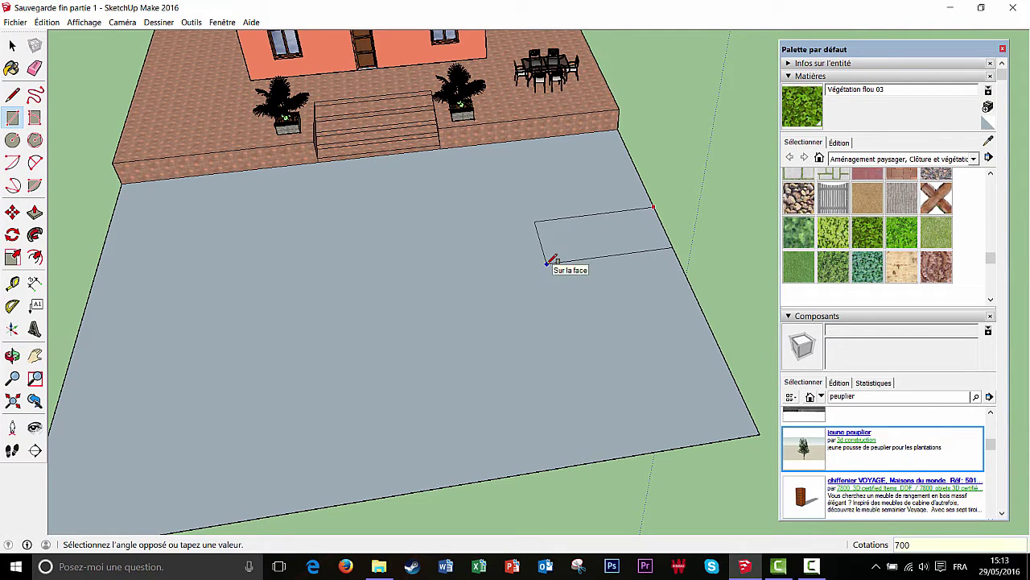
pyautogui.write(';1230')
pyautogui.press('Return')
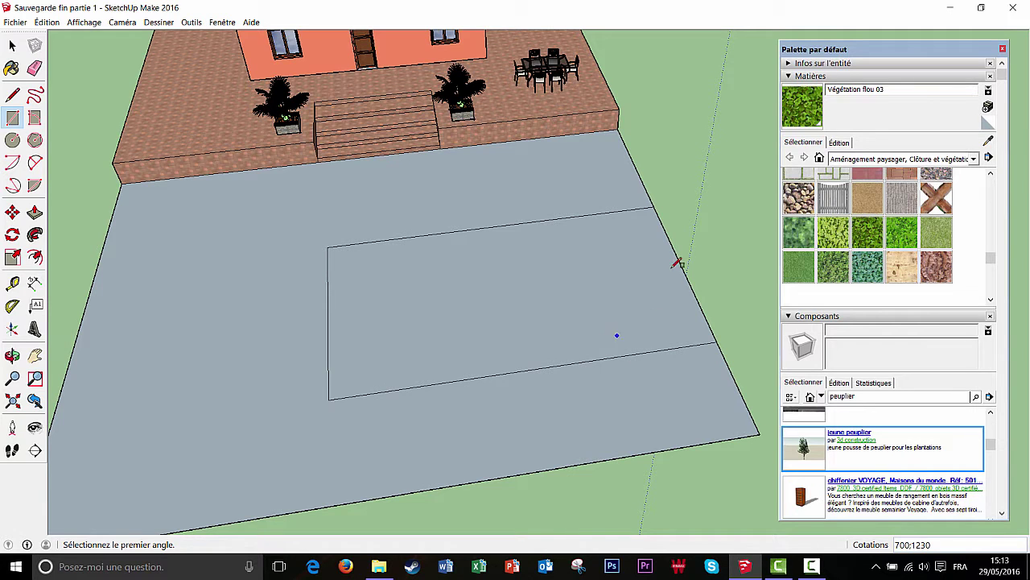
# Offset the pool rectangle 50 cm inward and offset the resulting inner rectangle inward once more
pyautogui.click(34, 257)
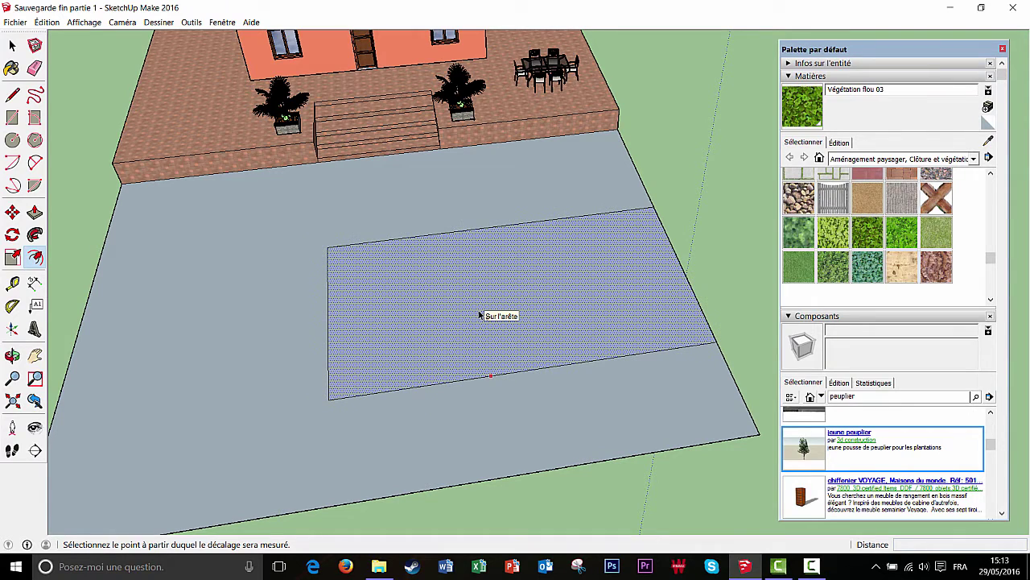
pyautogui.click(479, 311)
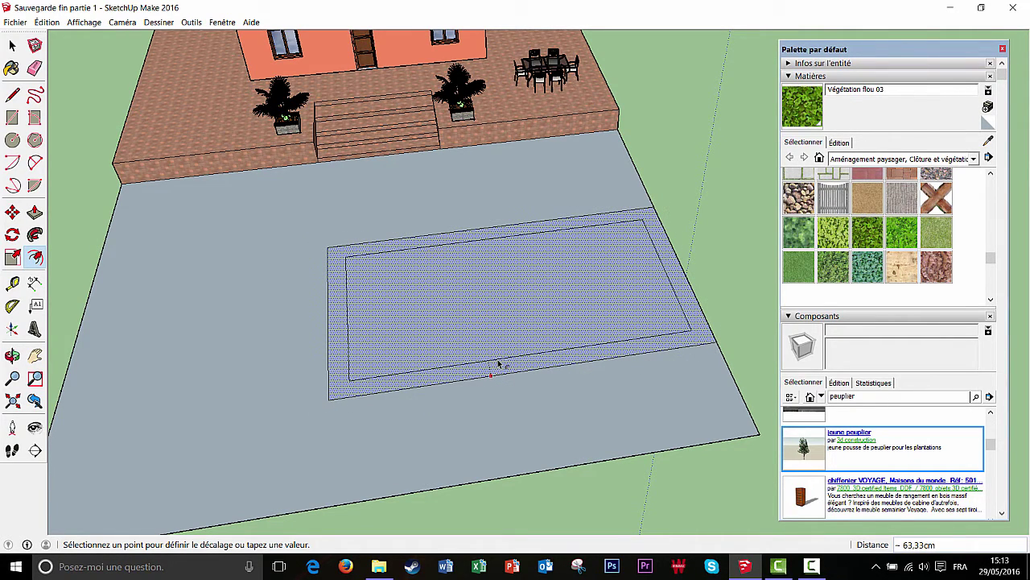
pyautogui.write('50')
pyautogui.press('Return')
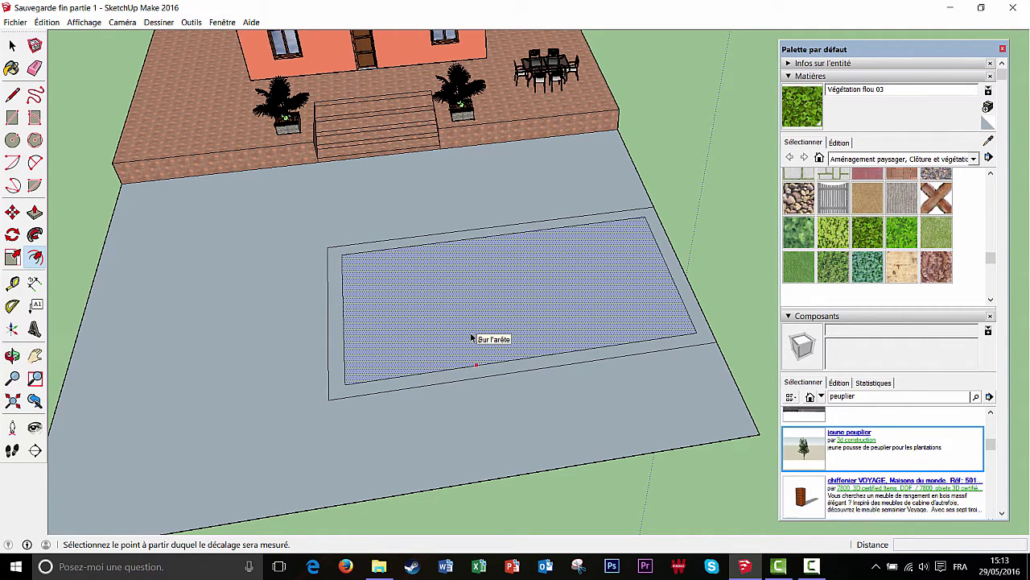
pyautogui.click(427, 293)
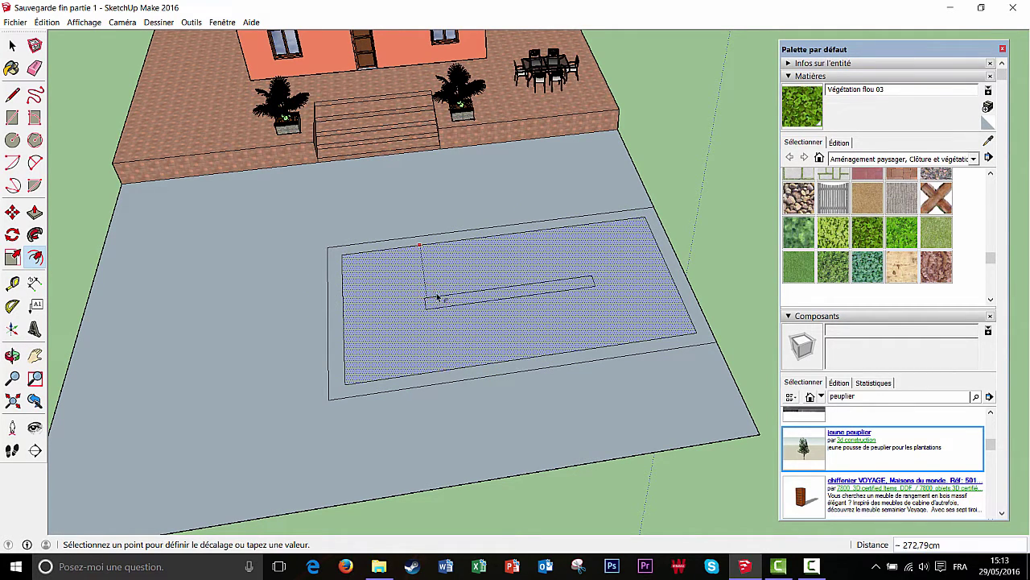
pyautogui.press('Return')
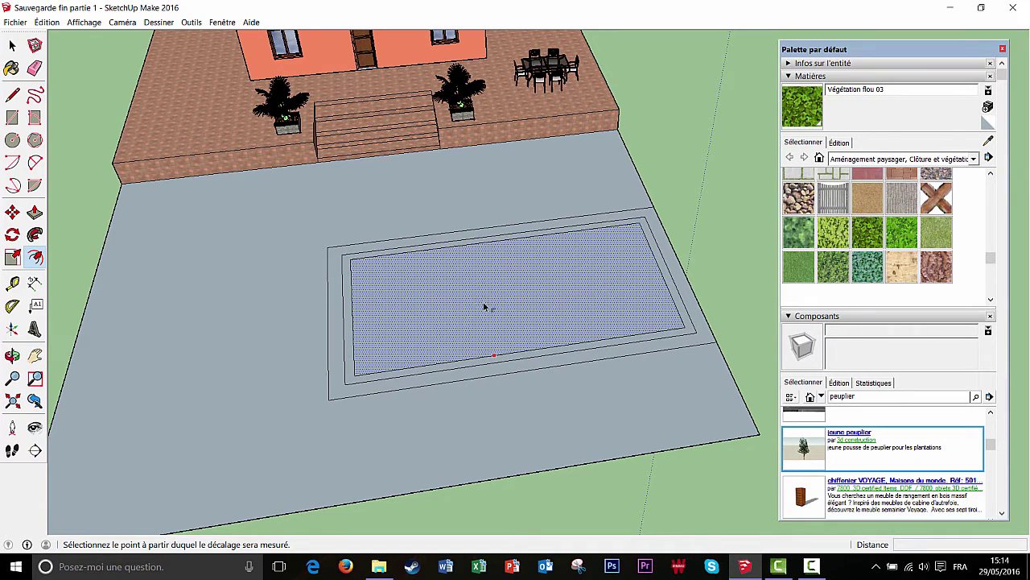
# Raise the pool's outer border by 10 cm and its inner border by 20 cm with Push/Pull
pyautogui.click(35, 213)
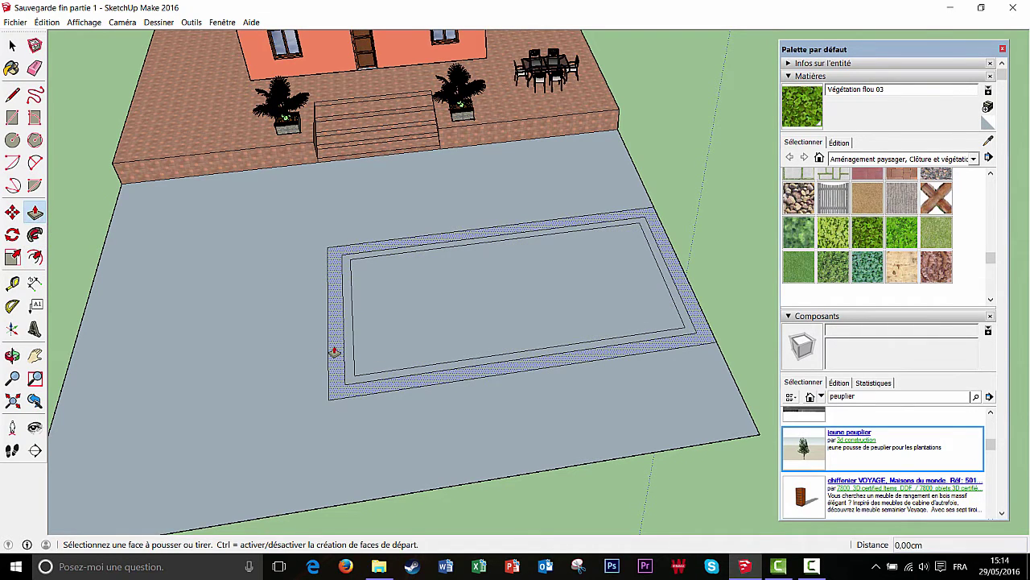
pyautogui.click(334, 348)
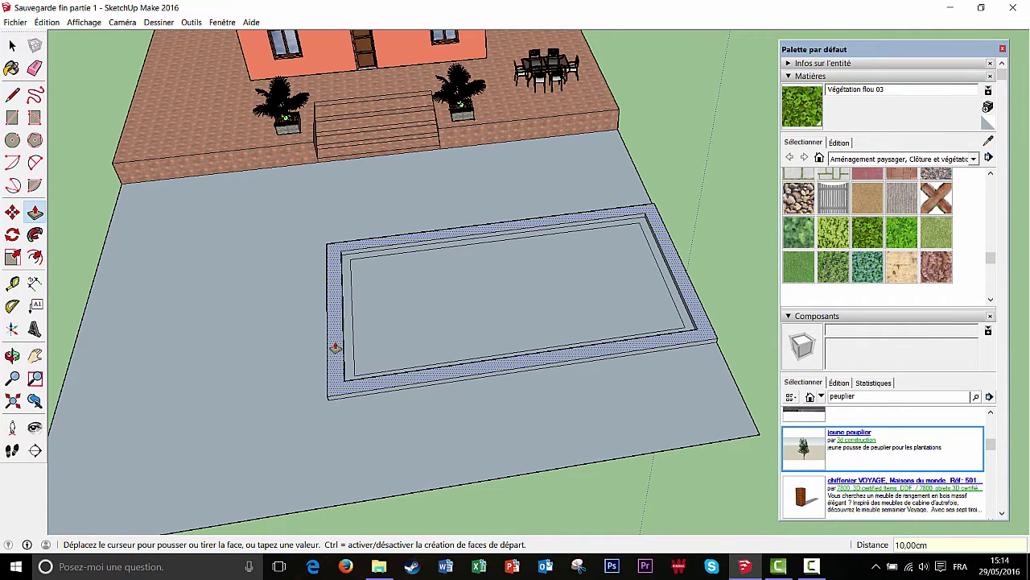
pyautogui.click(335, 348)
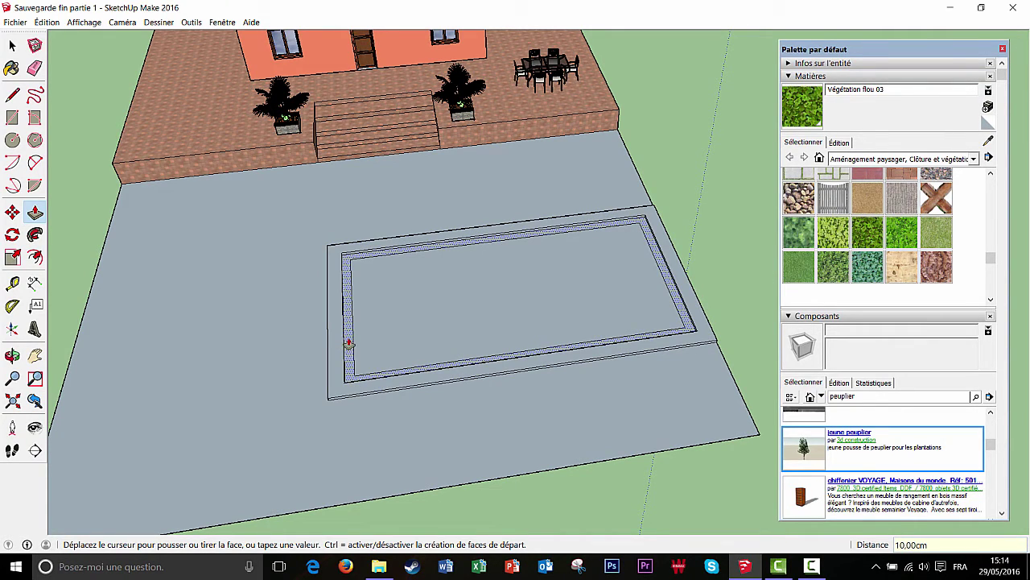
pyautogui.click(348, 344)
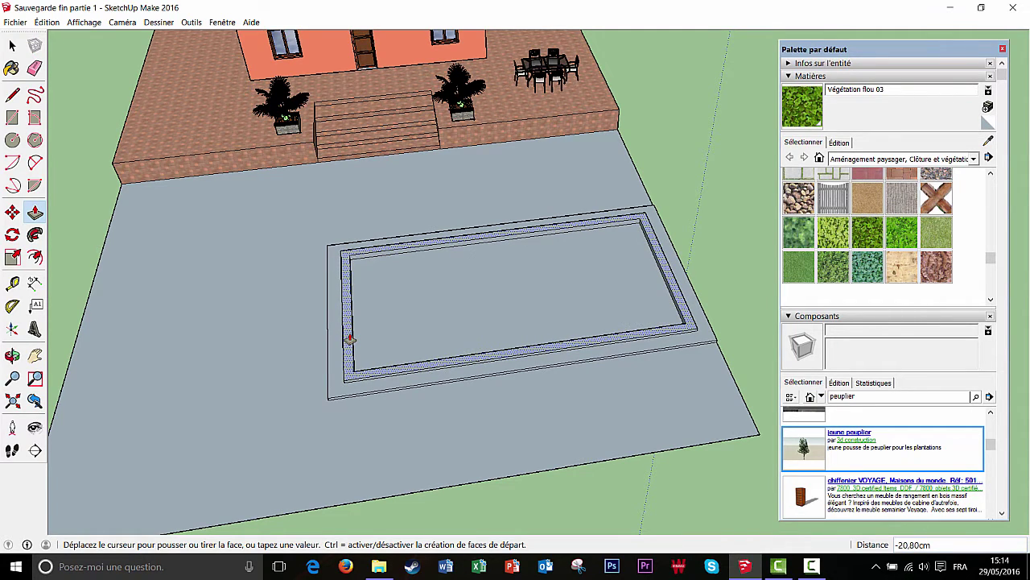
pyautogui.click(349, 340)
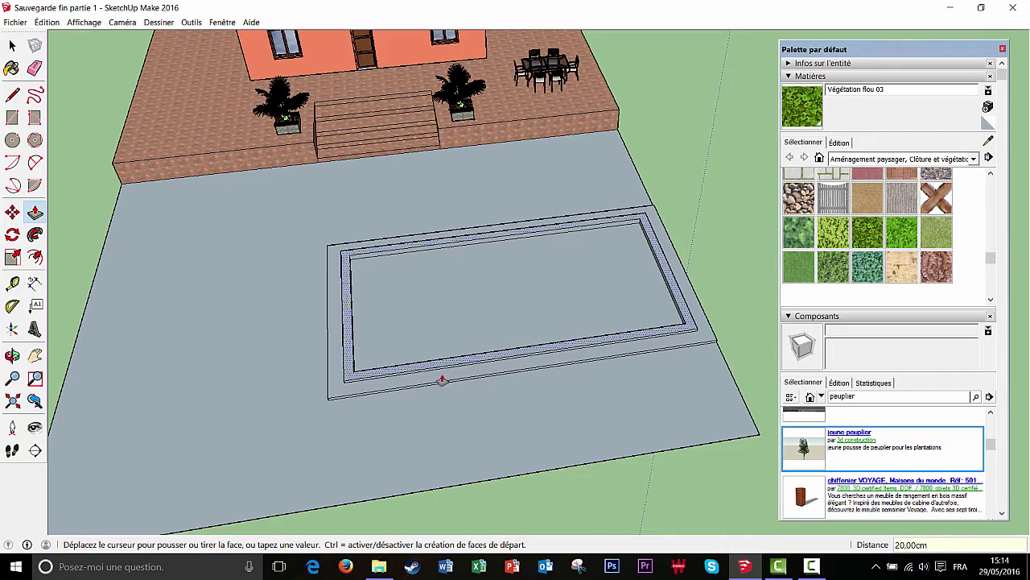
# Push the pool's central face 300 cm down into the ground to form the basin
pyautogui.moveTo(352, 338); pyautogui.dragTo(409, 413, button='middle')
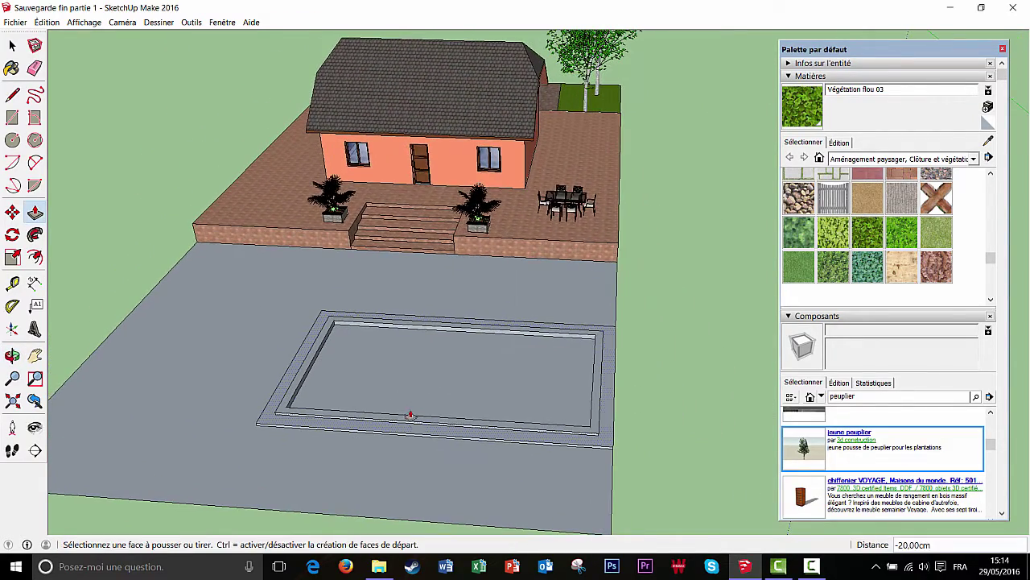
pyautogui.click(427, 358)
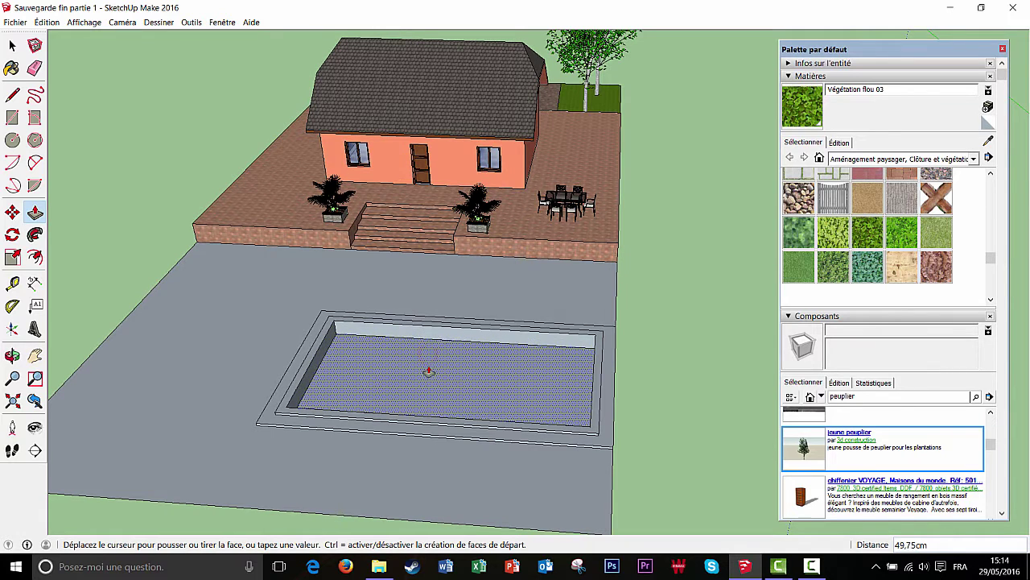
pyautogui.write('3')
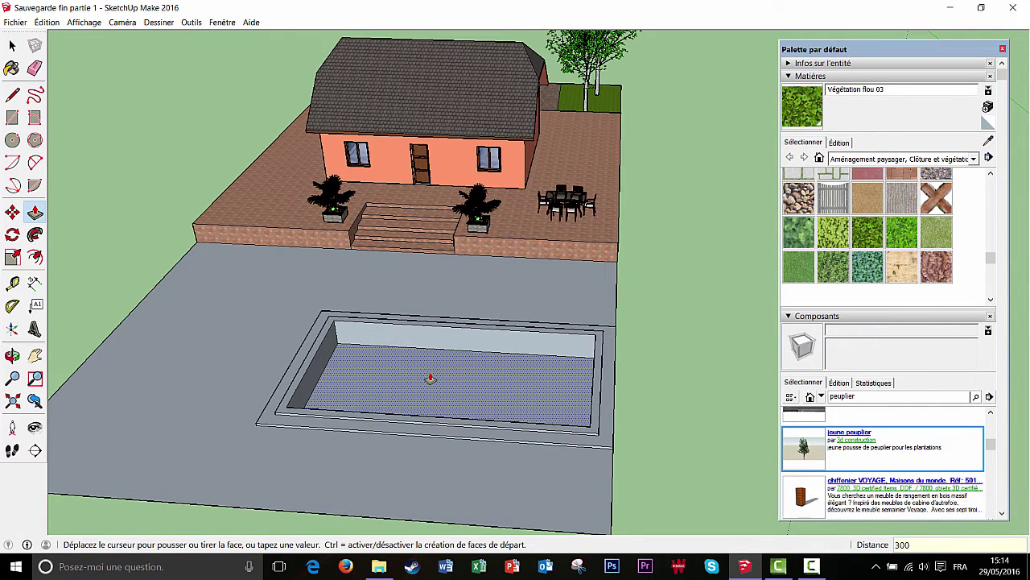
pyautogui.write('00')
pyautogui.press('Return')
pyautogui.moveTo(456, 386); pyautogui.dragTo(429, 373, button='middle')
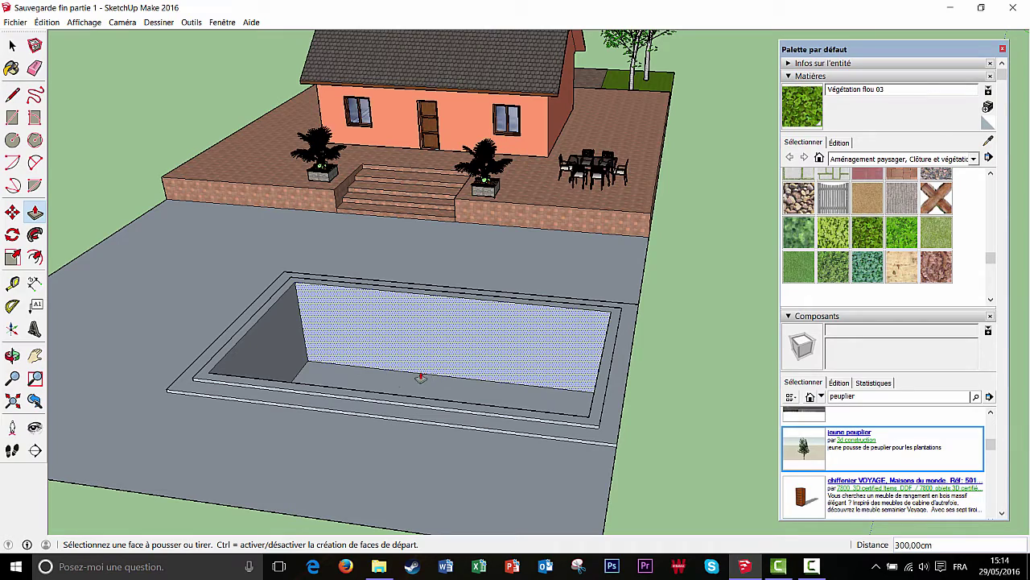
# Copy the pool floor about 266 cm up along the blue axis to form the water surface
pyautogui.moveTo(376, 373); pyautogui.dragTo(326, 376, button='middle')
pyautogui.click(13, 214)
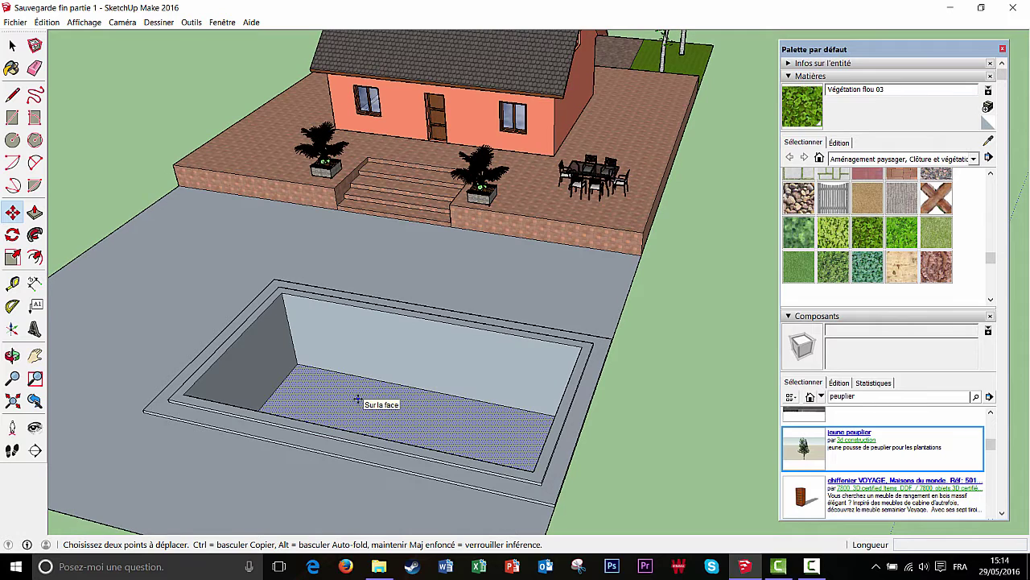
pyautogui.press('ctrl')
pyautogui.click(357, 396)
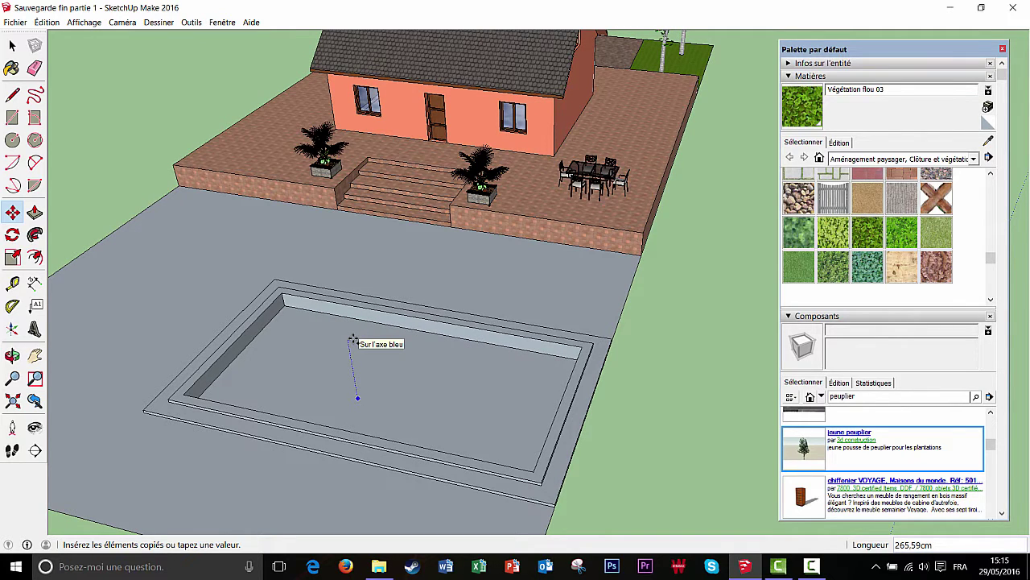
pyautogui.click(352, 340)
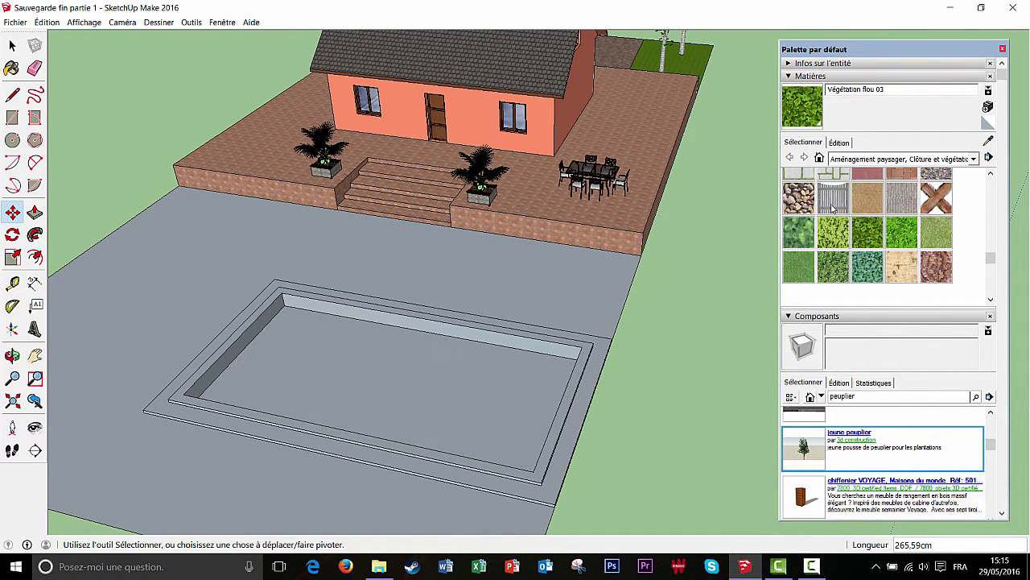
# Paint the pool's water surface with the Piscine couleur claire material from the Eau collection
pyautogui.scroll(5, 895, 224)
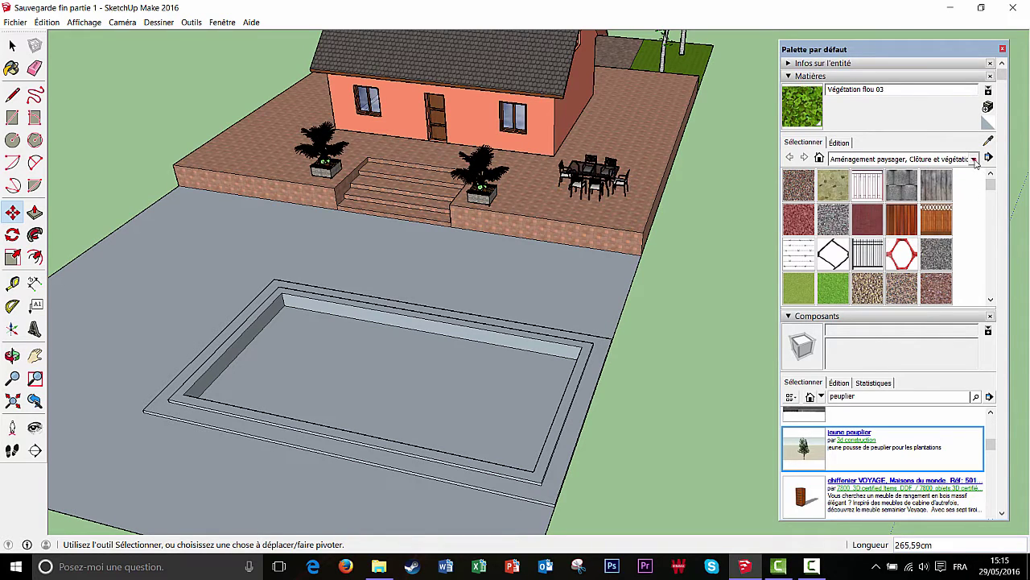
pyautogui.click(974, 159)
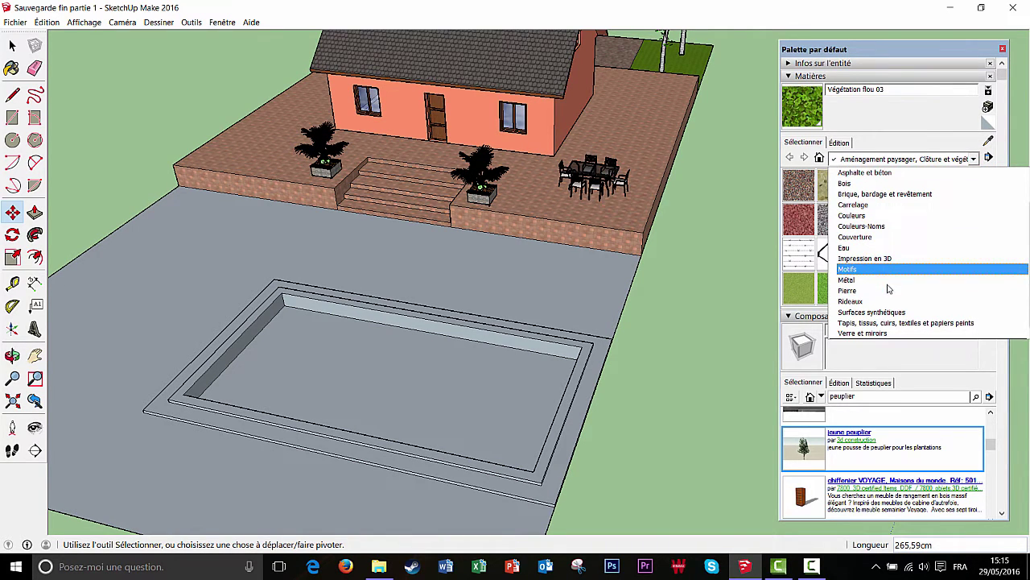
pyautogui.click(859, 248)
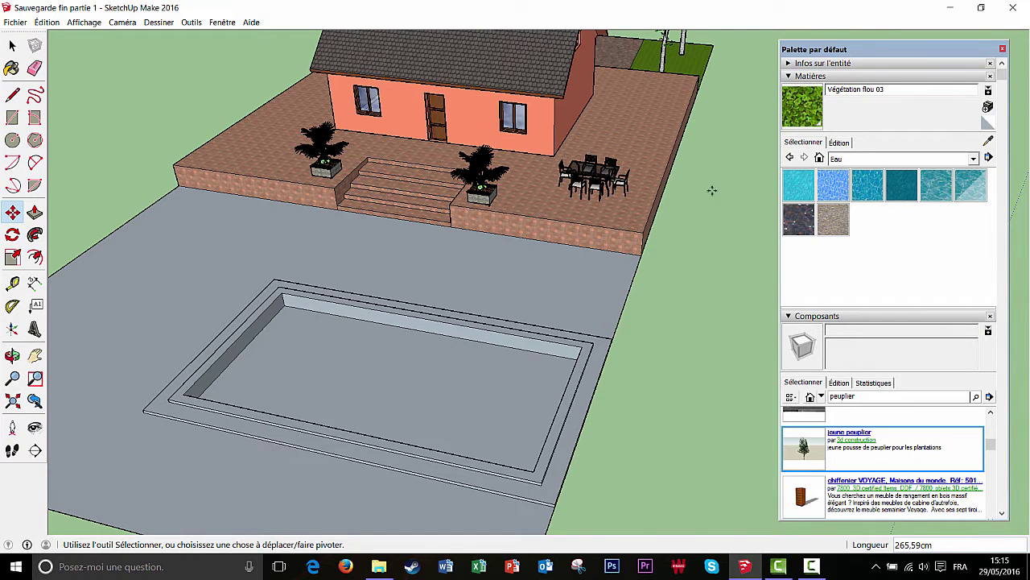
pyautogui.click(972, 186)
pyautogui.click(400, 380)
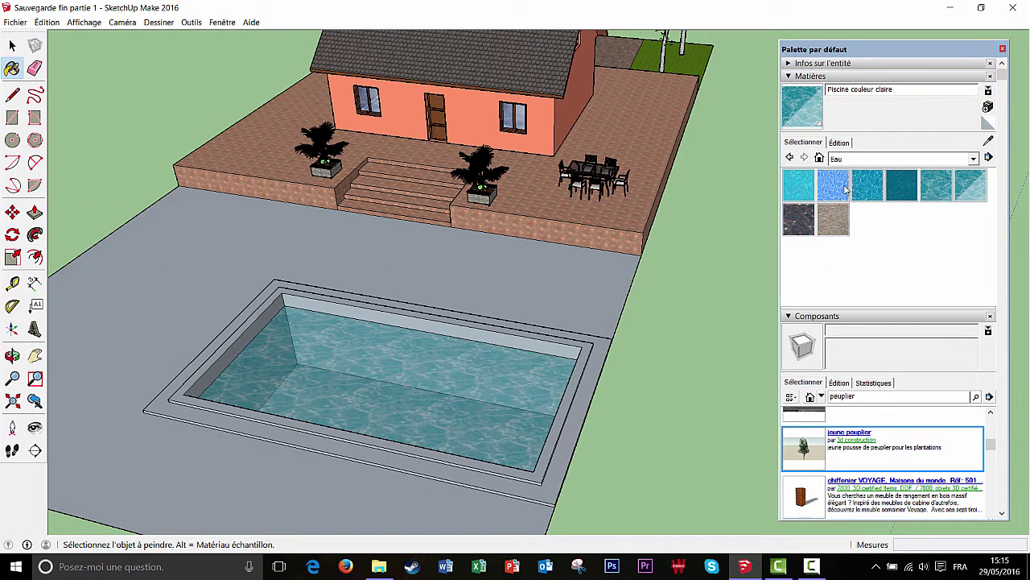
# Paint the pool's inner raised border with Couleur C01 from the Couleurs collection
pyautogui.click(975, 159)
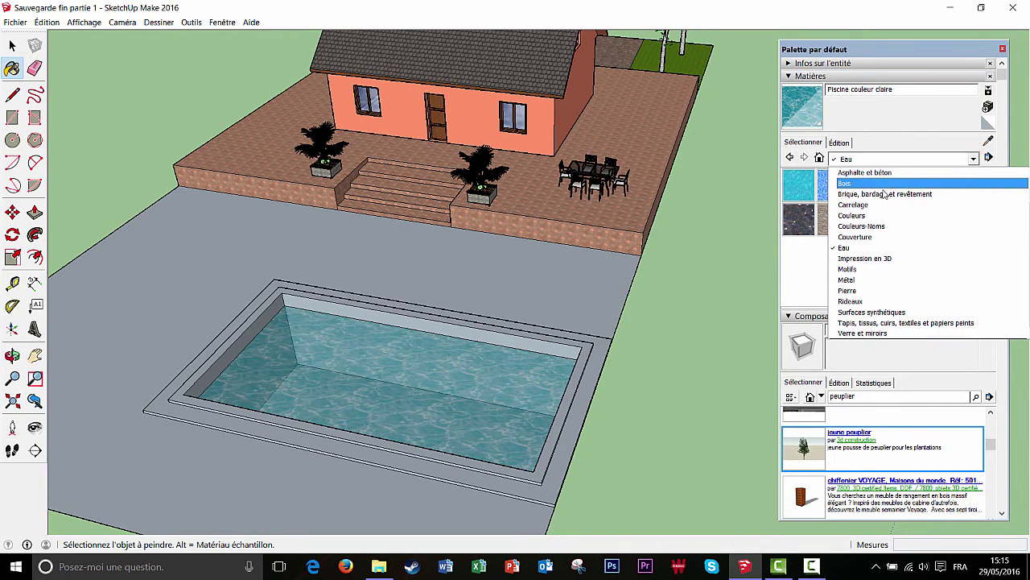
pyautogui.click(862, 216)
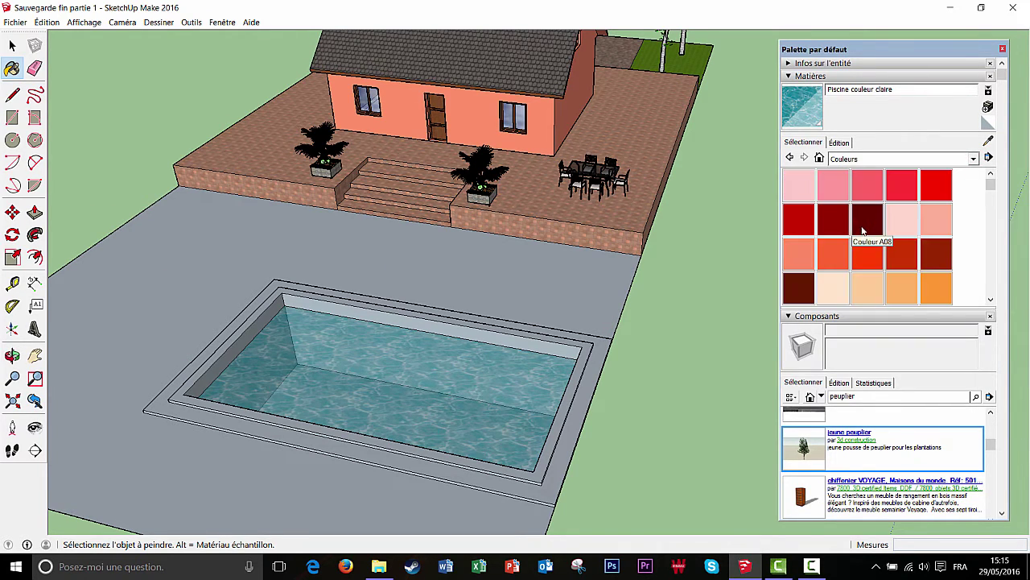
pyautogui.scroll(-3, 865, 229)
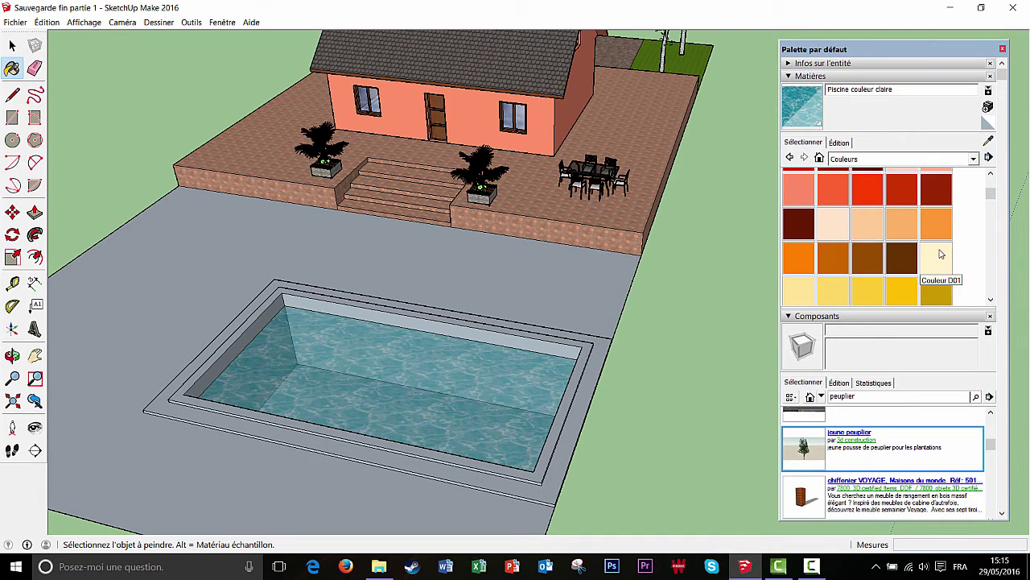
pyautogui.click(834, 224)
pyautogui.scroll(2, 584, 358)
pyautogui.click(576, 388)
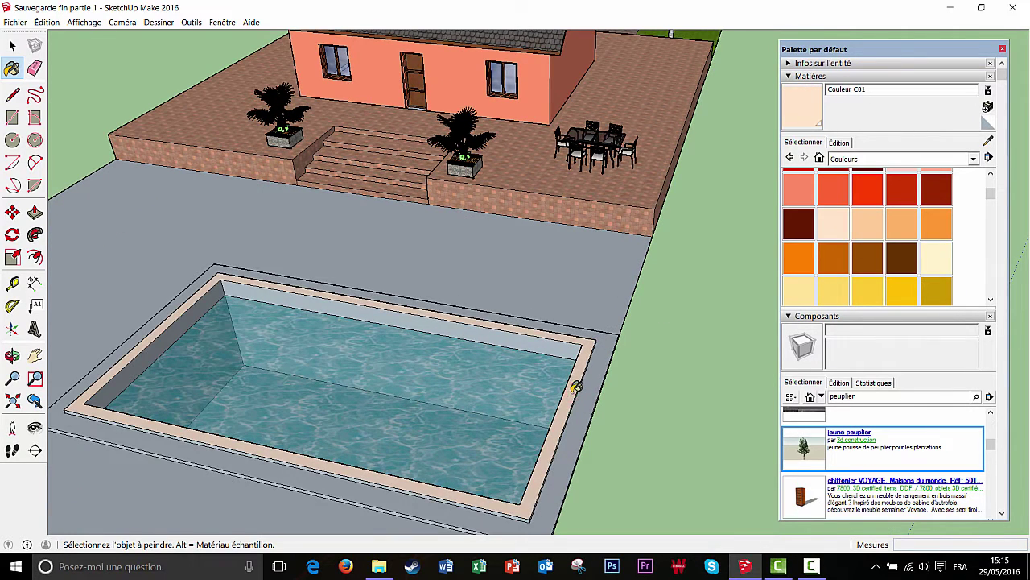
# Fill the connected unpainted faces around the pool with Couleur C01 and select the whole model
pyautogui.scroll(3, 219, 438)
pyautogui.keyDown('ctrl'); pyautogui.click(223, 443); pyautogui.keyUp('ctrl')
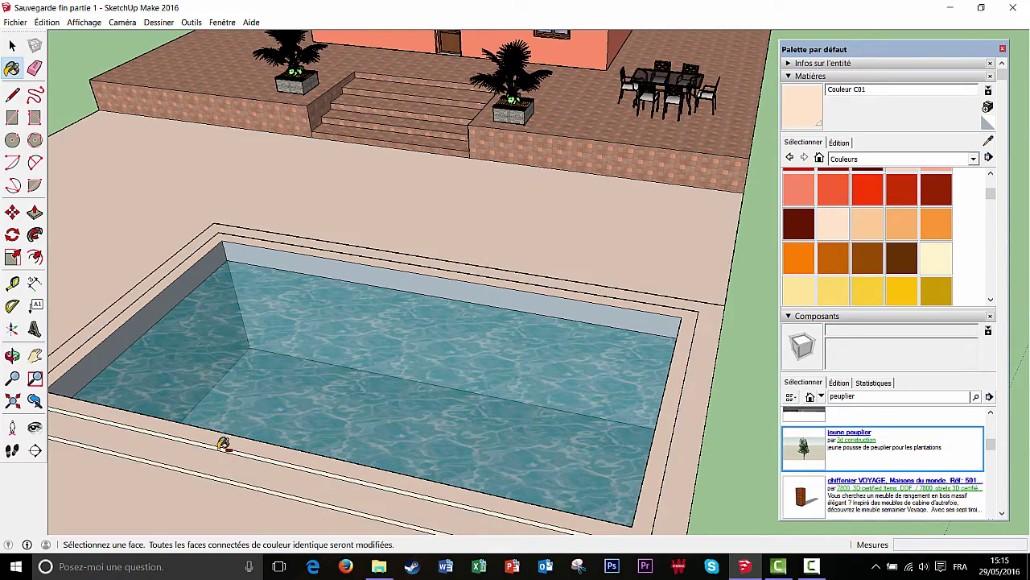
pyautogui.hotkey('ctrl', 'a')
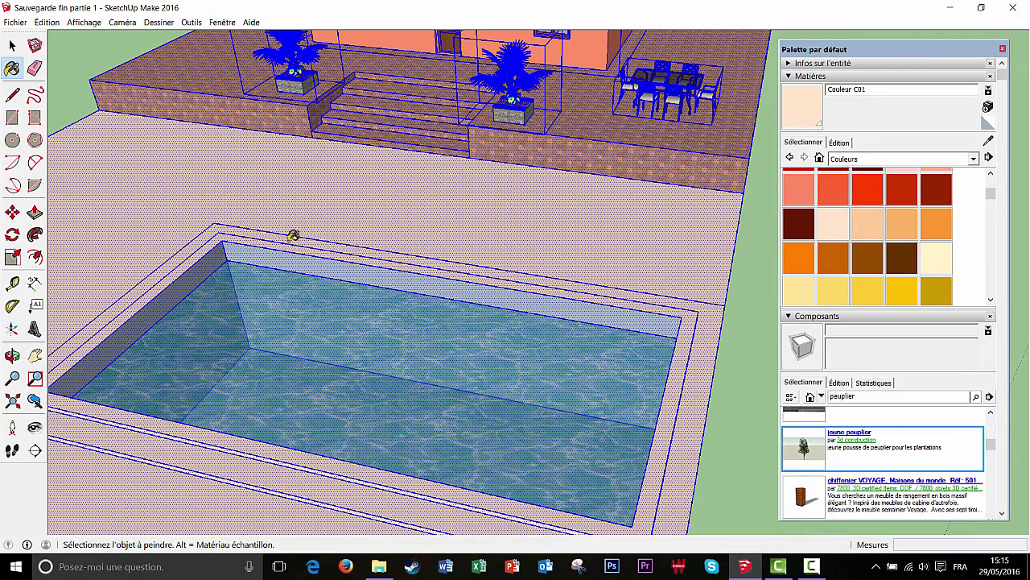
# Deselect the model and undo the Couleur C01 fill on the faces surrounding the pool
pyautogui.click(12, 46)
pyautogui.click(63, 50)
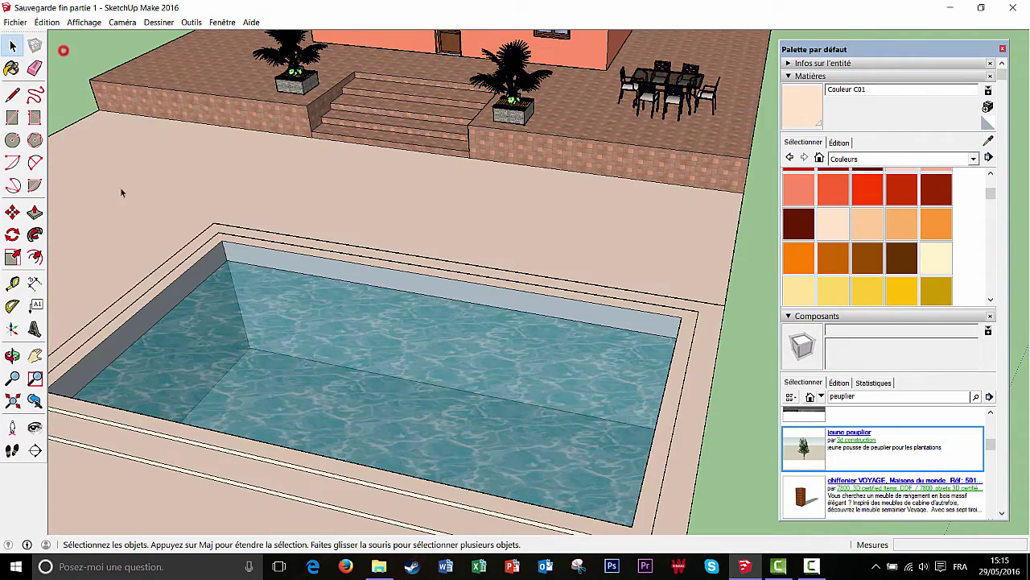
pyautogui.scroll(-4, 219, 457)
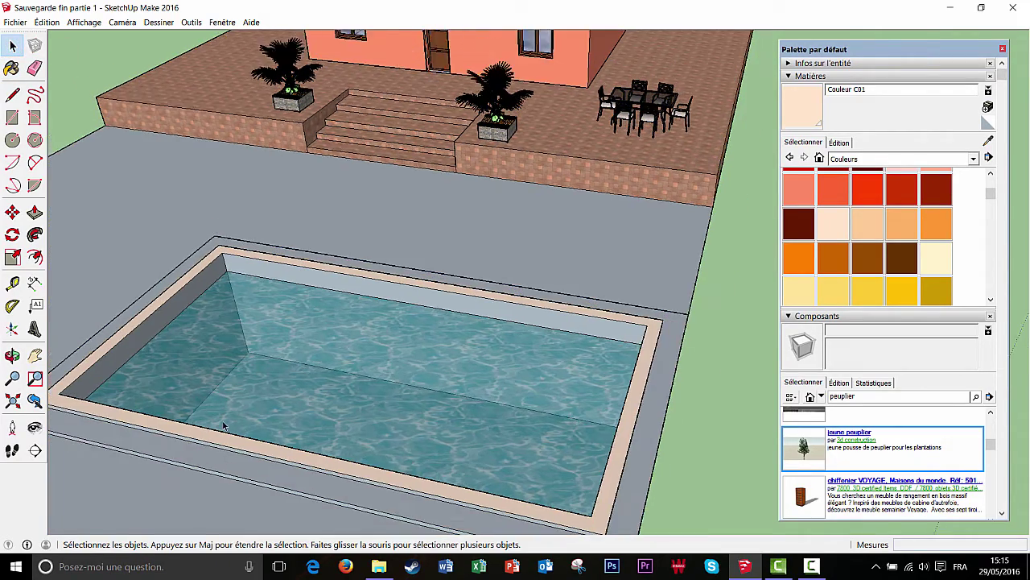
# Paint the front side face of the pool's inner raised border with Couleur C01
pyautogui.click(833, 234)
pyautogui.moveTo(566, 419)
pyautogui.mouseDown(button='middle')
pyautogui.moveTo(524, 408)
pyautogui.moveTo(453, 476)
pyautogui.moveTo(474, 316)
pyautogui.moveTo(455, 269)
pyautogui.mouseUp(button='middle')
pyautogui.click(456, 271)
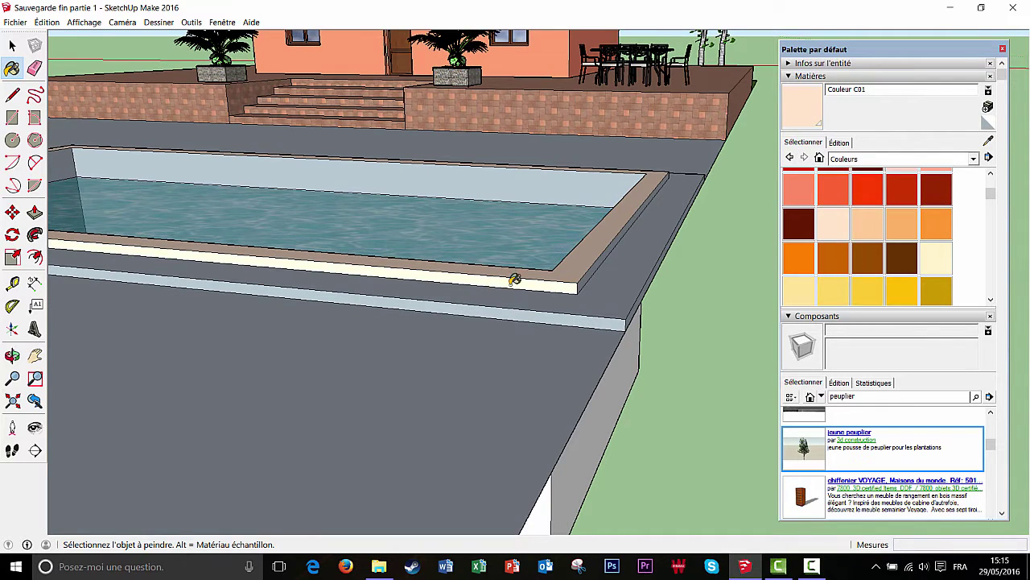
# Try to fill the connected faces around the inner border with Couleur C01 in one go, and undo the fill
pyautogui.press('ctrl')
pyautogui.keyDown('ctrl'); pyautogui.click(586, 277); pyautogui.keyUp('ctrl')
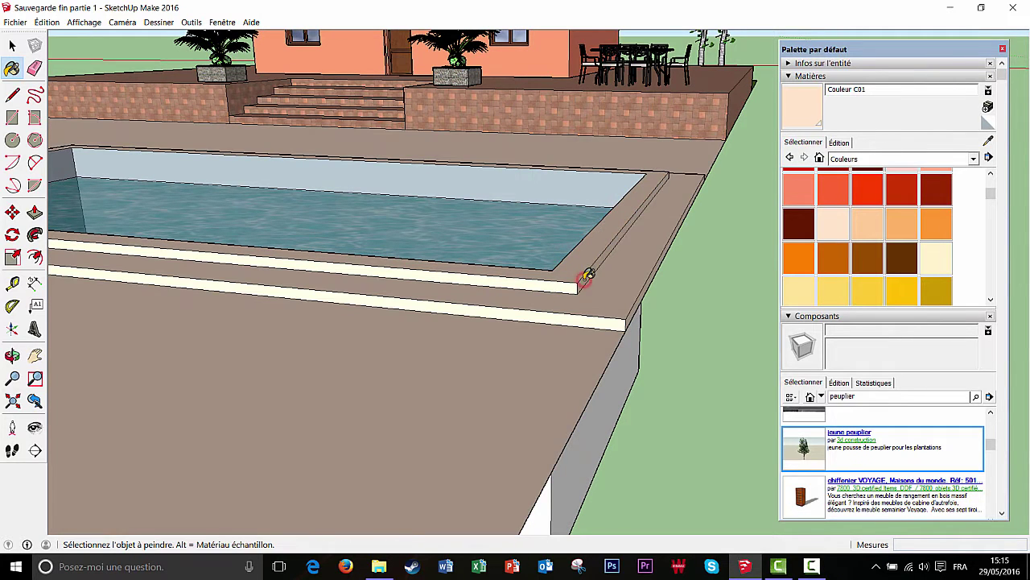
pyautogui.hotkey('ctrl', 'z')
# Paint the remaining side faces of the pool's inner raised border one by one with Couleur C01
pyautogui.moveTo(588, 276); pyautogui.dragTo(402, 311, button='middle')
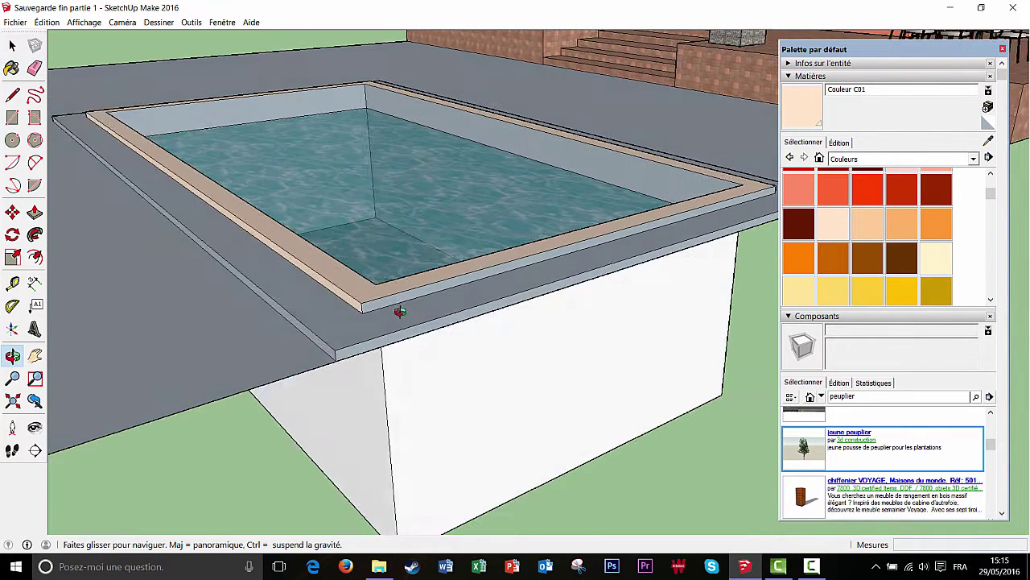
pyautogui.click(474, 268)
pyautogui.moveTo(475, 269); pyautogui.dragTo(510, 230, button='middle')
pyautogui.scroll(3, 510, 234)
pyautogui.scroll(3, 508, 234)
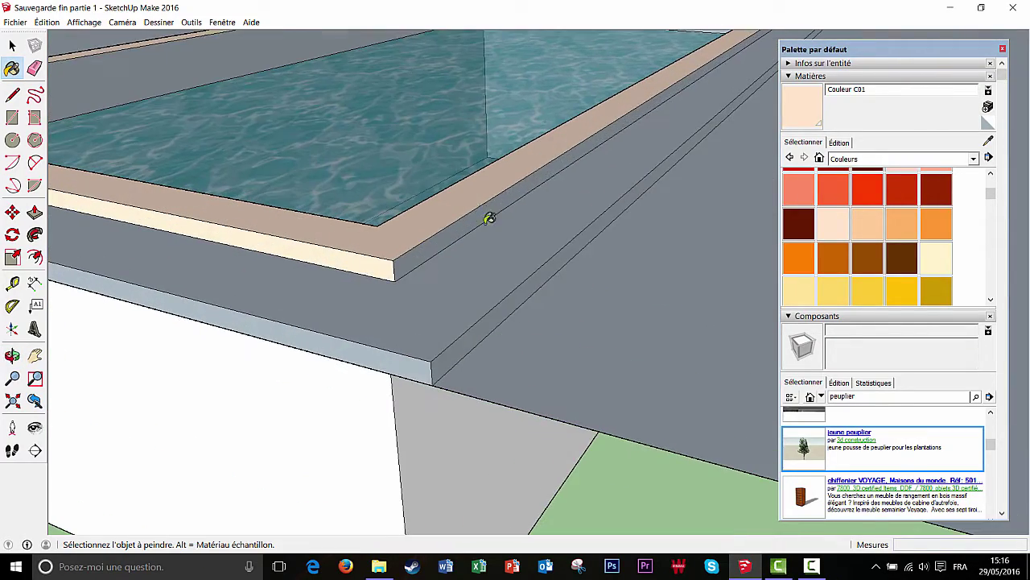
pyautogui.click(485, 215)
# Paint the top of the pool's outer border with the Placage en bois 01 material from the Bois collection
pyautogui.scroll(-5, 568, 220)
pyautogui.moveTo(593, 225)
pyautogui.mouseDown(button='middle')
pyautogui.moveTo(659, 140)
pyautogui.moveTo(455, 247)
pyautogui.moveTo(665, 145)
pyautogui.moveTo(483, 218)
pyautogui.moveTo(630, 207)
pyautogui.moveTo(460, 211)
pyautogui.mouseUp(button='middle')
pyautogui.moveTo(637, 223); pyautogui.dragTo(515, 240, button='middle')
pyautogui.moveTo(634, 244)
pyautogui.mouseDown(button='middle')
pyautogui.moveTo(511, 248)
pyautogui.moveTo(574, 188)
pyautogui.moveTo(566, 216)
pyautogui.moveTo(375, 317)
pyautogui.moveTo(571, 298)
pyautogui.moveTo(515, 327)
pyautogui.moveTo(419, 334)
pyautogui.moveTo(557, 239)
pyautogui.moveTo(440, 189)
pyautogui.moveTo(398, 154)
pyautogui.mouseUp(button='middle')
pyautogui.scroll(2, 559, 174)
pyautogui.scroll(-2, 598, 311)
pyautogui.scroll(2, 947, 188)
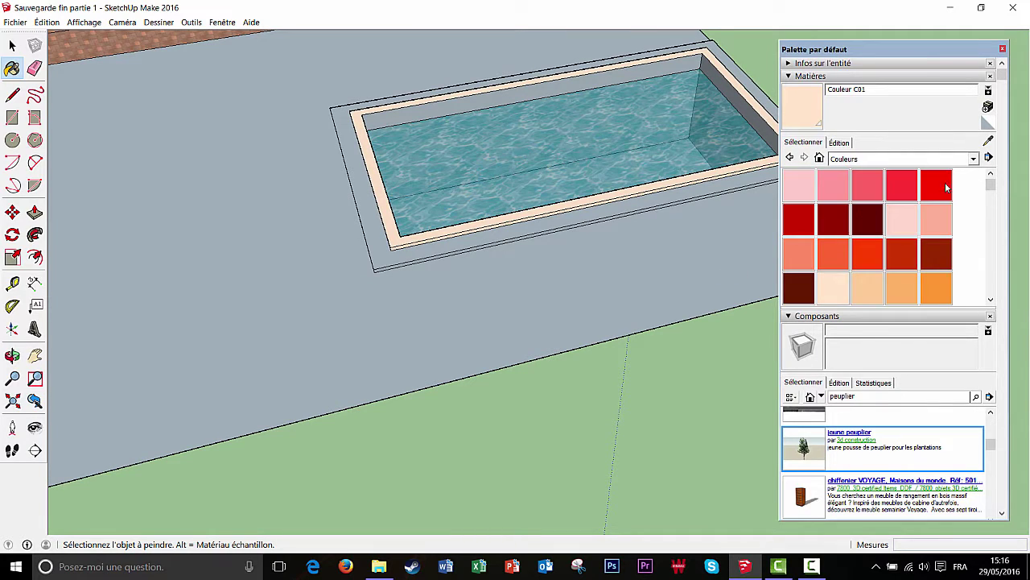
pyautogui.click(973, 158)
pyautogui.click(879, 184)
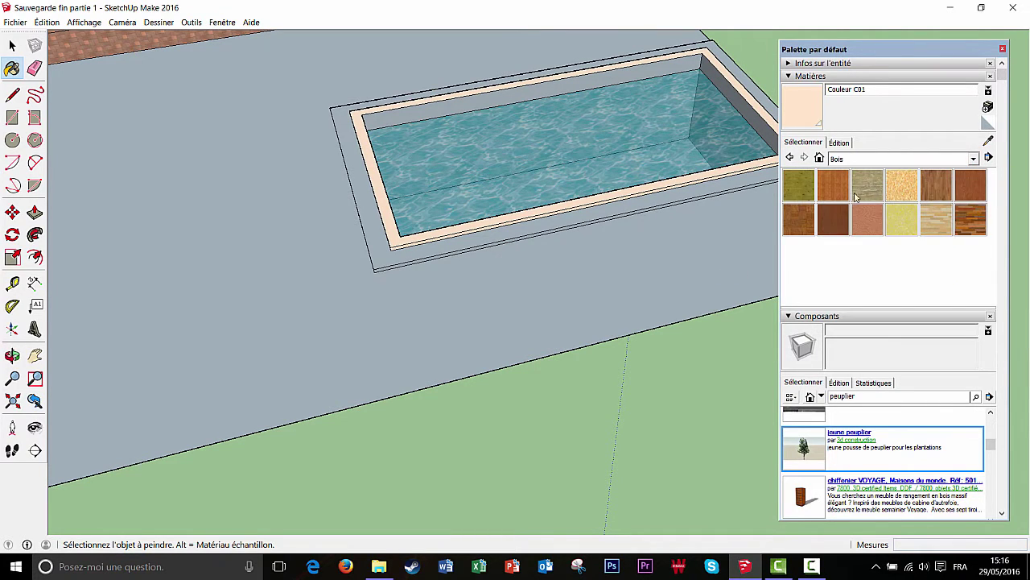
pyautogui.click(836, 216)
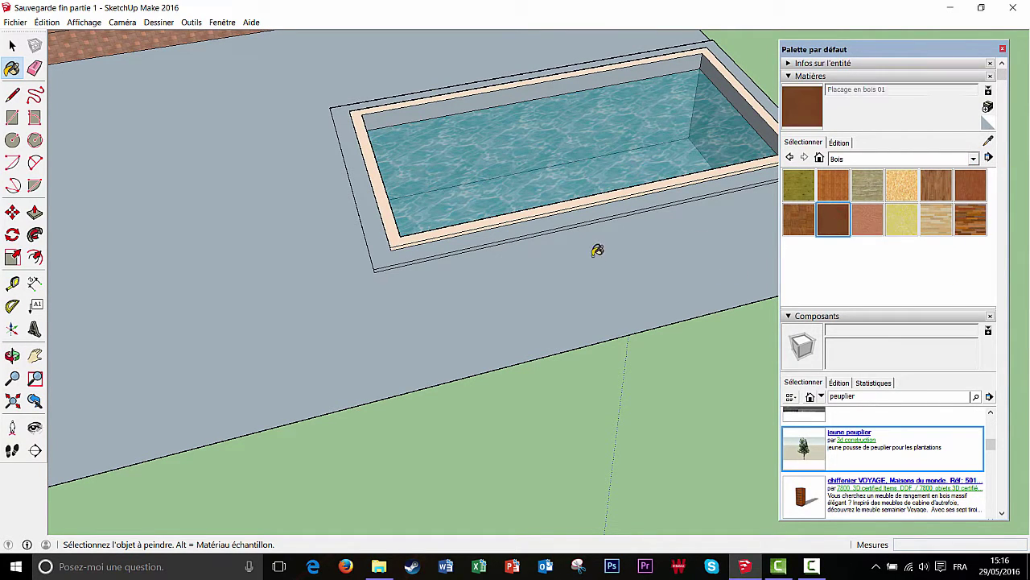
pyautogui.moveTo(596, 250)
pyautogui.mouseDown(button='middle')
pyautogui.moveTo(485, 266)
pyautogui.moveTo(420, 238)
pyautogui.mouseUp(button='middle')
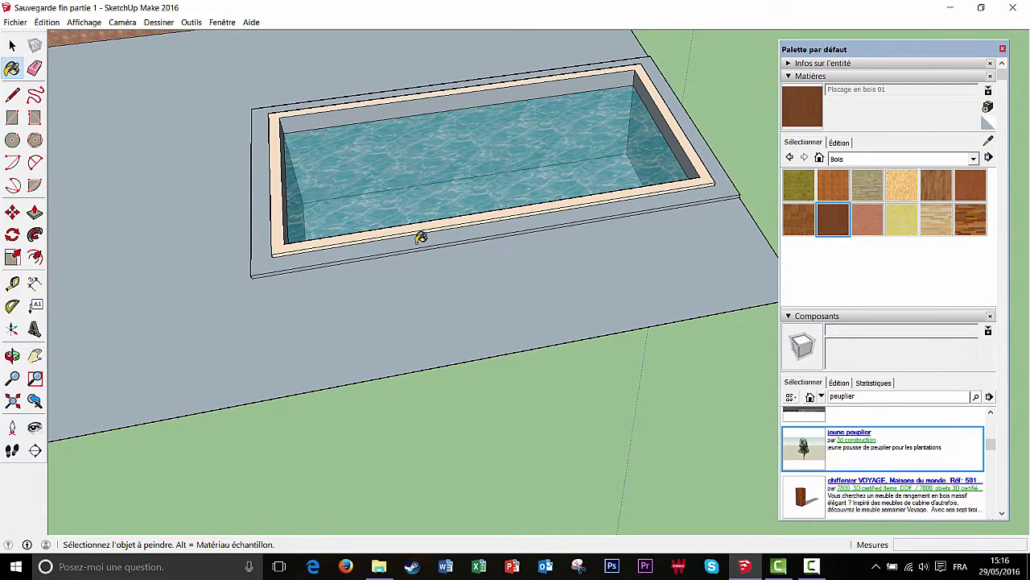
pyautogui.click(420, 238)
# Paint the thin side faces of the pool's outer border with Placage en bois 01
pyautogui.scroll(5, 400, 242)
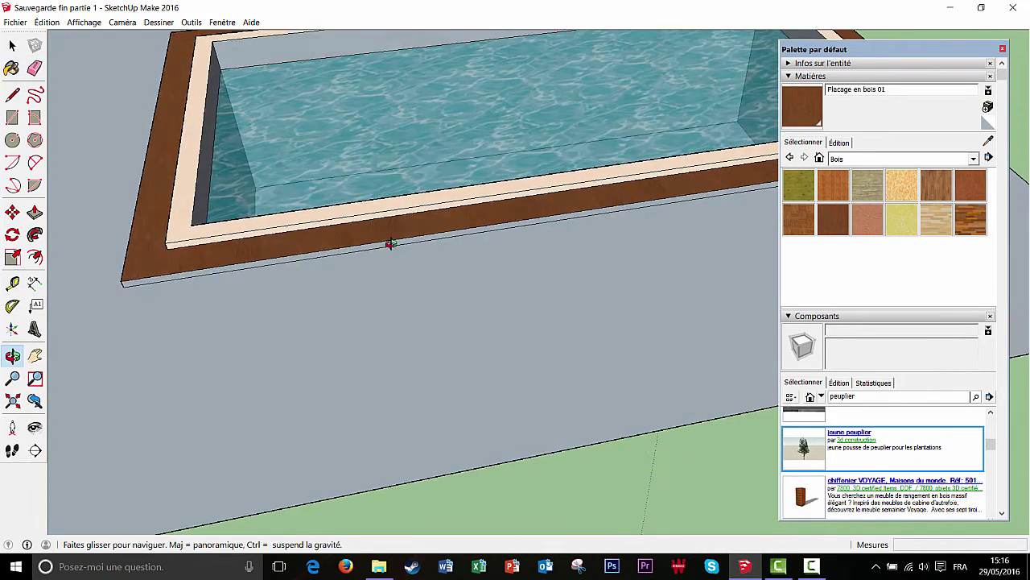
pyautogui.scroll(-5, 395, 233)
pyautogui.moveTo(397, 239)
pyautogui.mouseDown(button='middle')
pyautogui.moveTo(542, 252)
pyautogui.moveTo(232, 306)
pyautogui.mouseUp(button='middle')
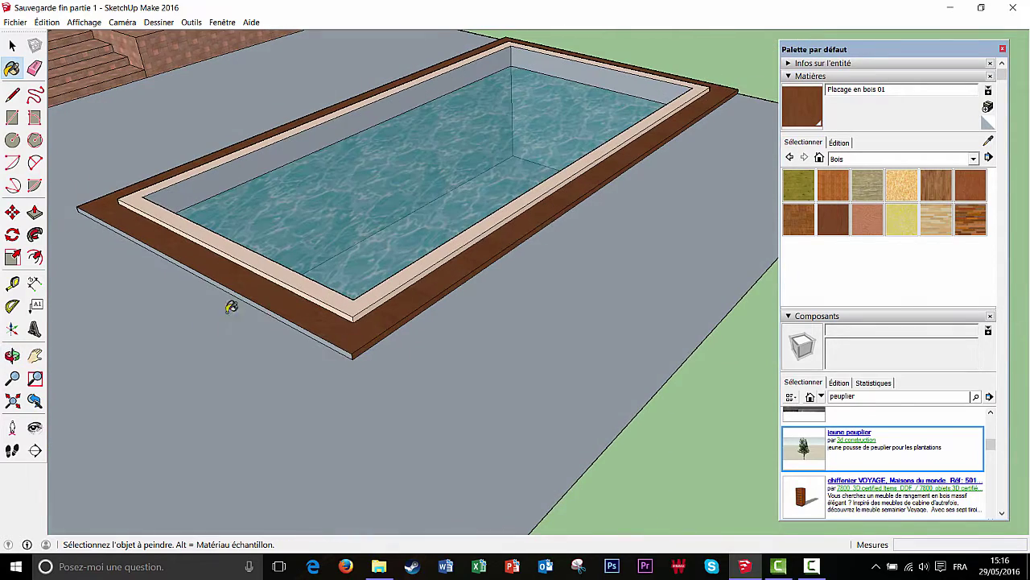
pyautogui.click(245, 292)
pyautogui.moveTo(239, 292)
pyautogui.mouseDown(button='middle')
pyautogui.moveTo(402, 306)
pyautogui.moveTo(414, 279)
pyautogui.moveTo(353, 295)
pyautogui.moveTo(410, 315)
pyautogui.moveTo(287, 340)
pyautogui.moveTo(430, 317)
pyautogui.mouseUp(button='middle')
pyautogui.click(343, 303)
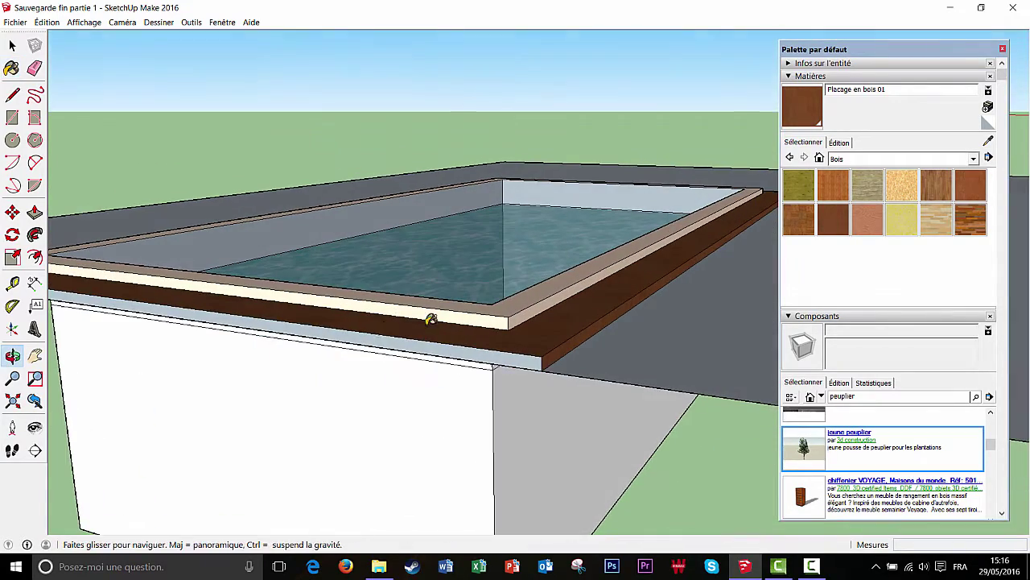
pyautogui.click(365, 332)
pyautogui.moveTo(365, 332); pyautogui.dragTo(515, 380, button='middle')
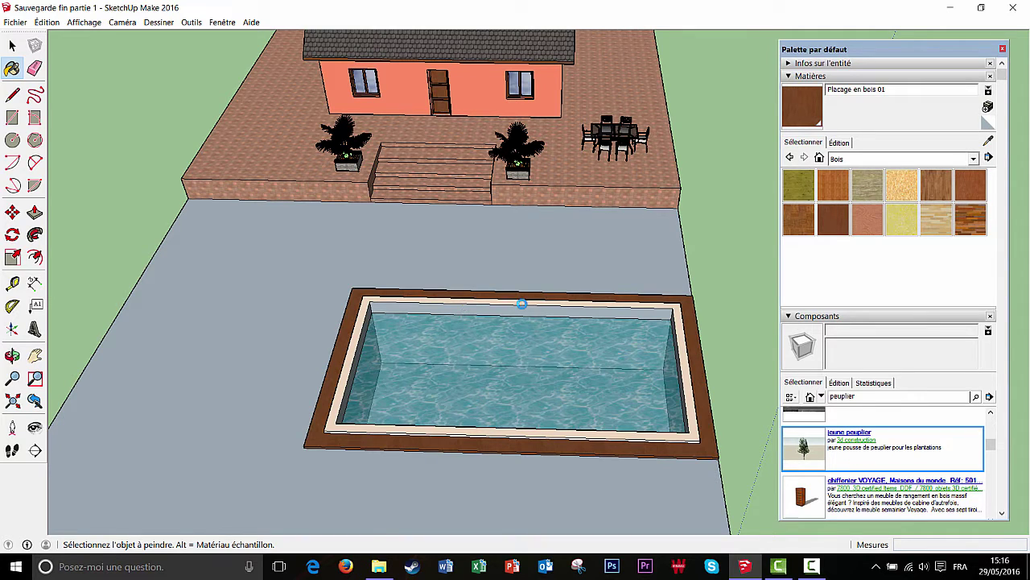
# Draw a path rectangle about 153 by 537 cm on the ground from the terrace stairs to the pool's outer border
pyautogui.moveTo(453, 262); pyautogui.dragTo(460, 267, button='middle')
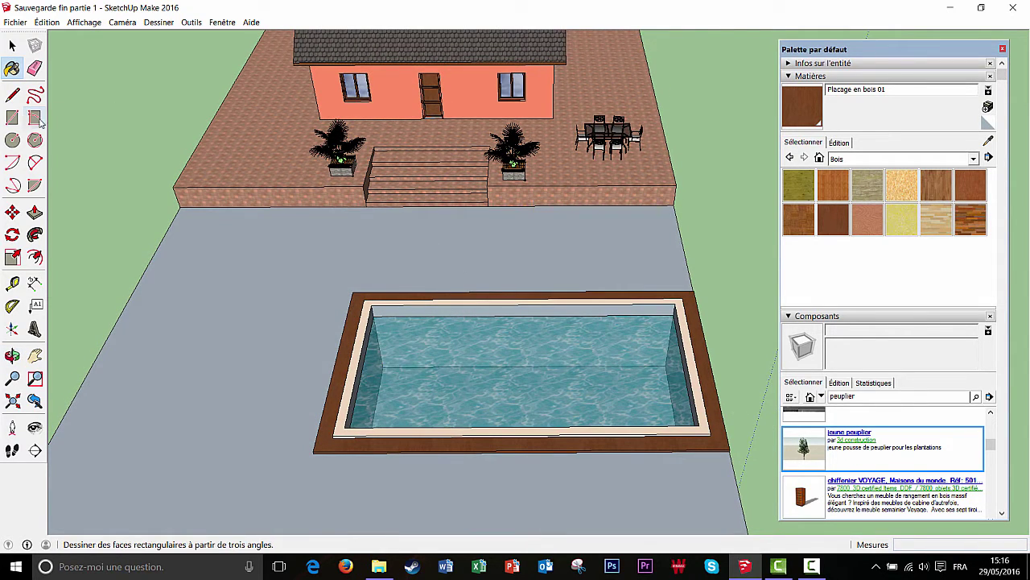
pyautogui.click(12, 119)
pyautogui.moveTo(416, 221); pyautogui.dragTo(476, 241, button='middle')
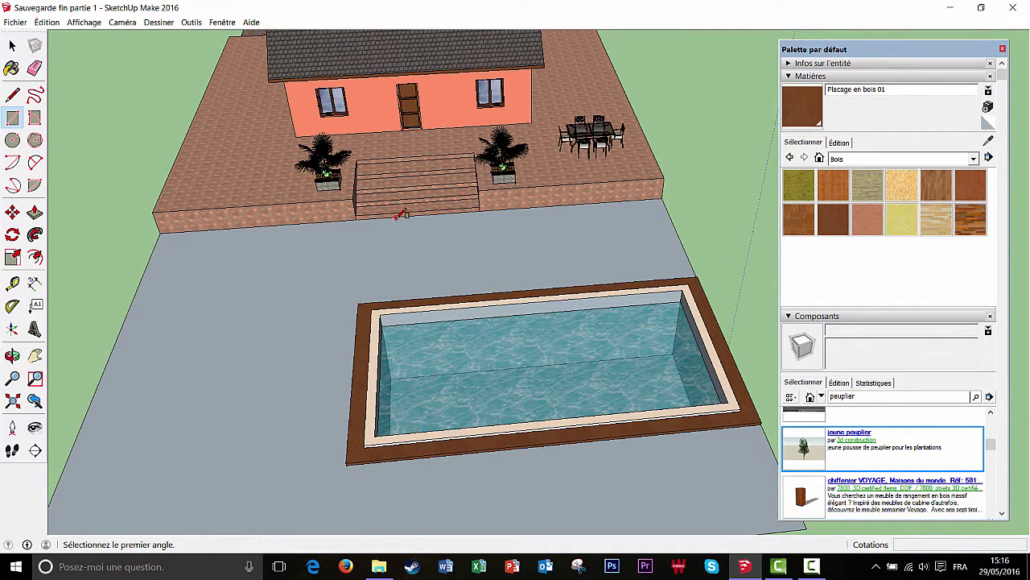
pyautogui.click(396, 216)
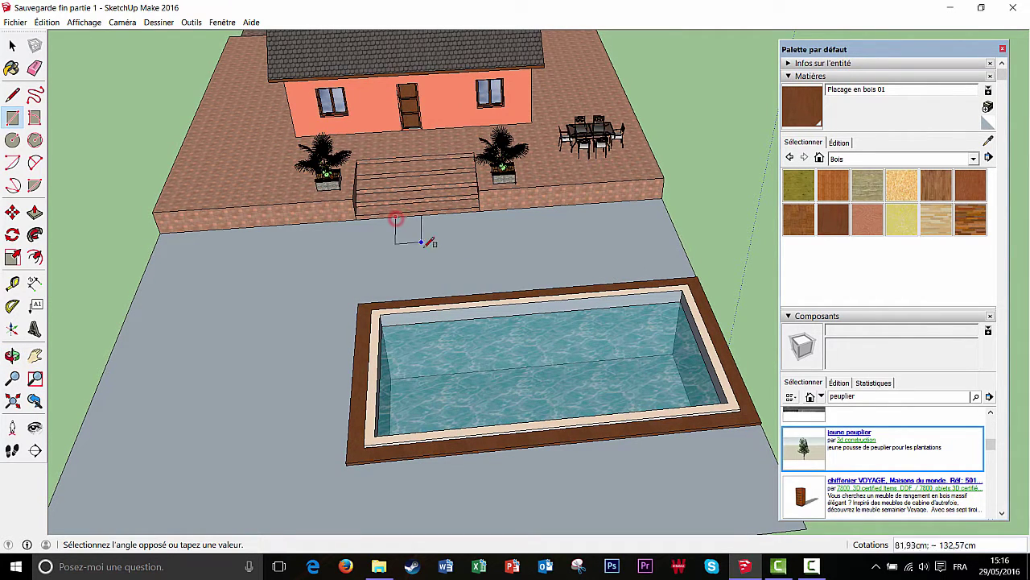
pyautogui.click(441, 294)
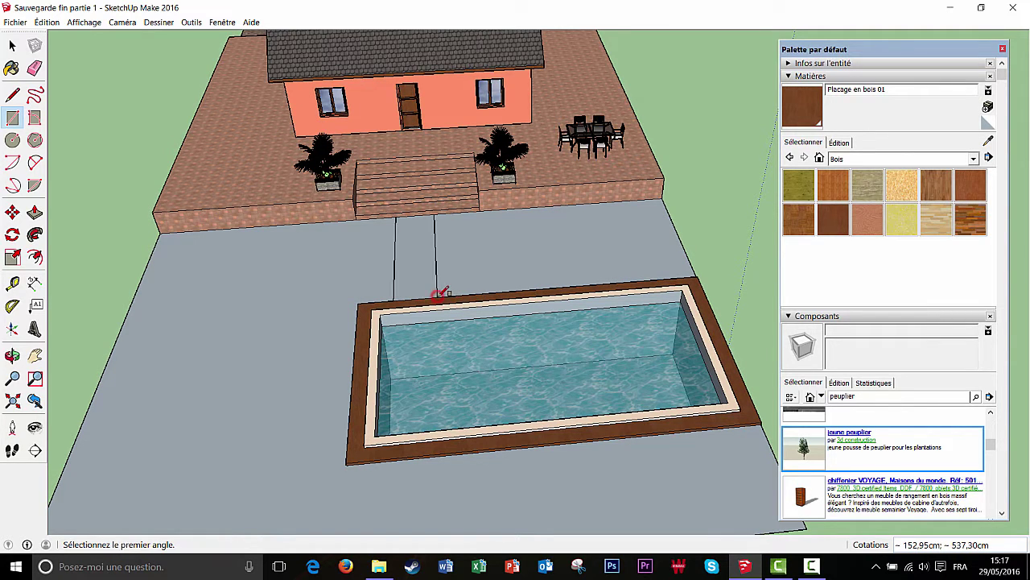
# Draw a line about 537 cm long just outside each long edge of the path to form two narrow edging strips
pyautogui.moveTo(437, 292); pyautogui.dragTo(405, 278, button='middle')
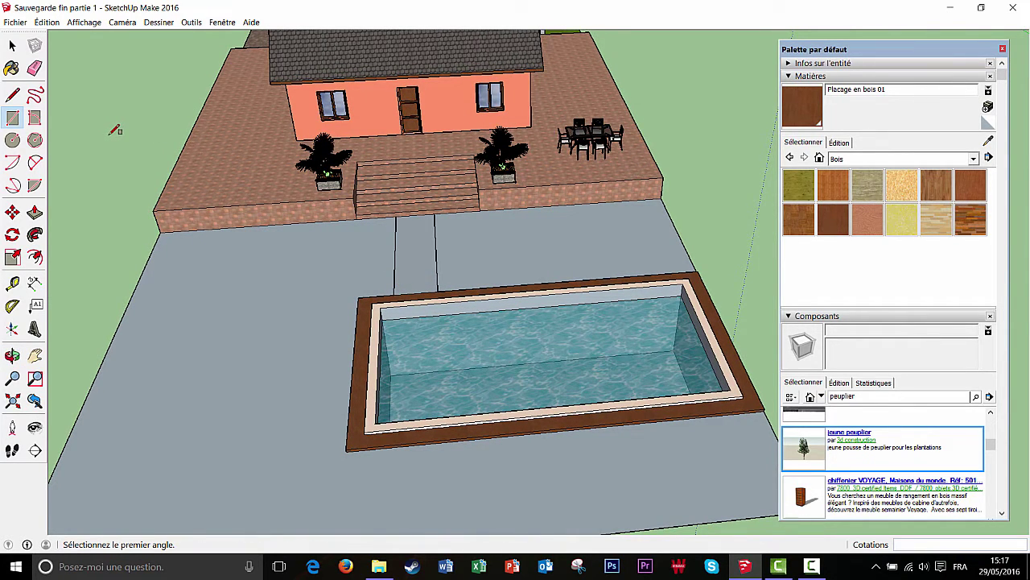
pyautogui.click(12, 95)
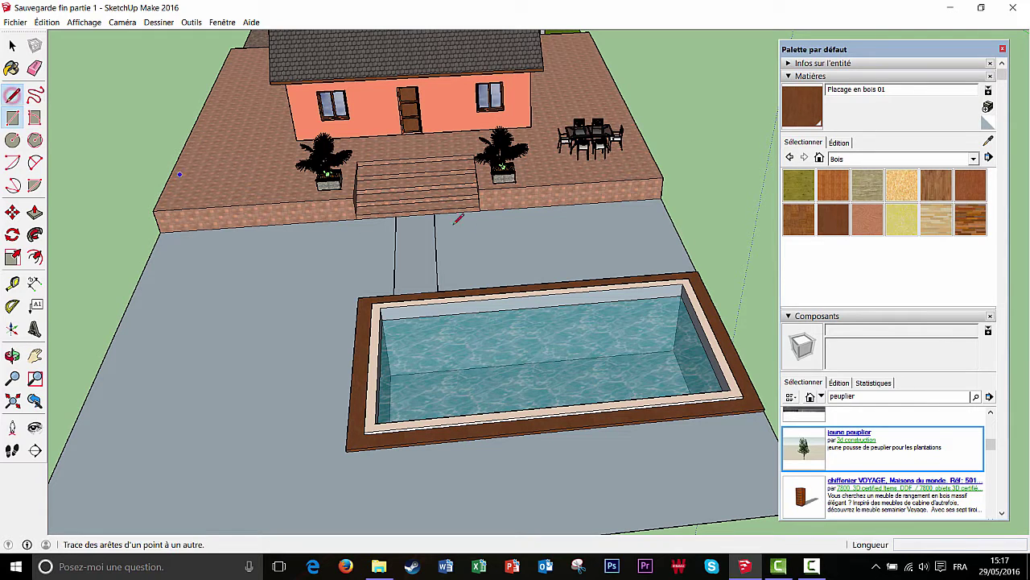
pyautogui.scroll(3, 440, 216)
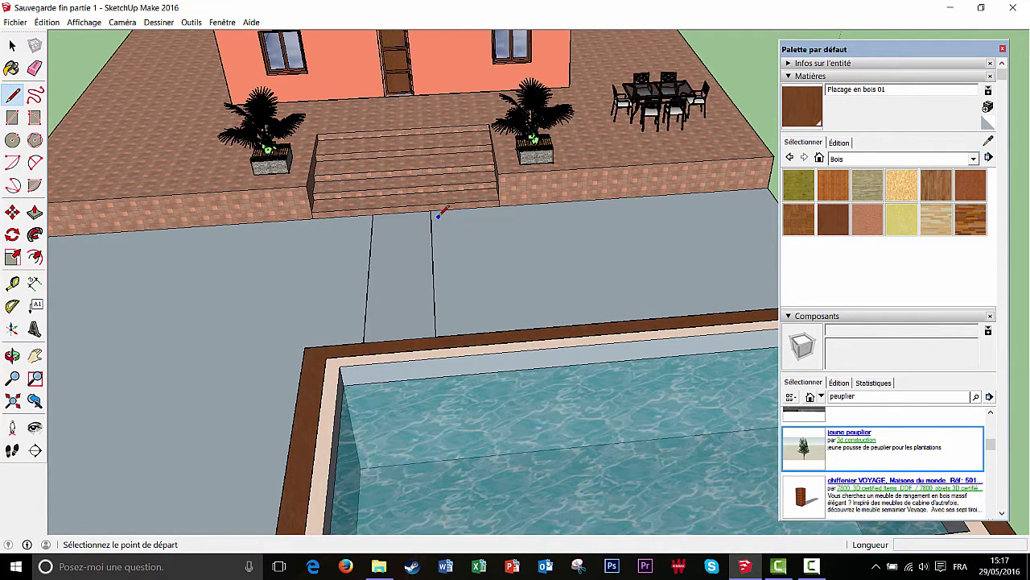
pyautogui.click(439, 211)
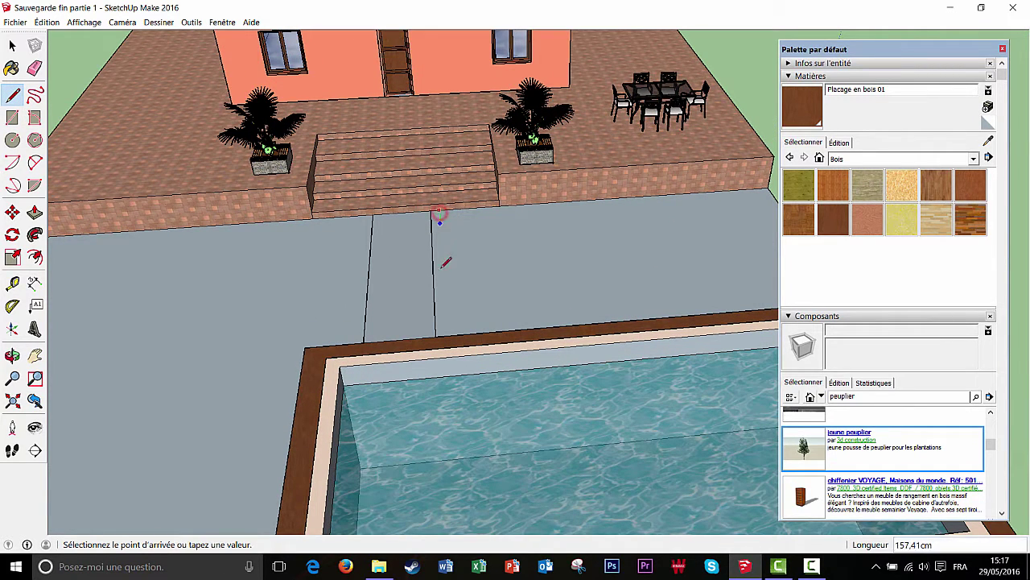
pyautogui.click(443, 335)
pyautogui.click(445, 335)
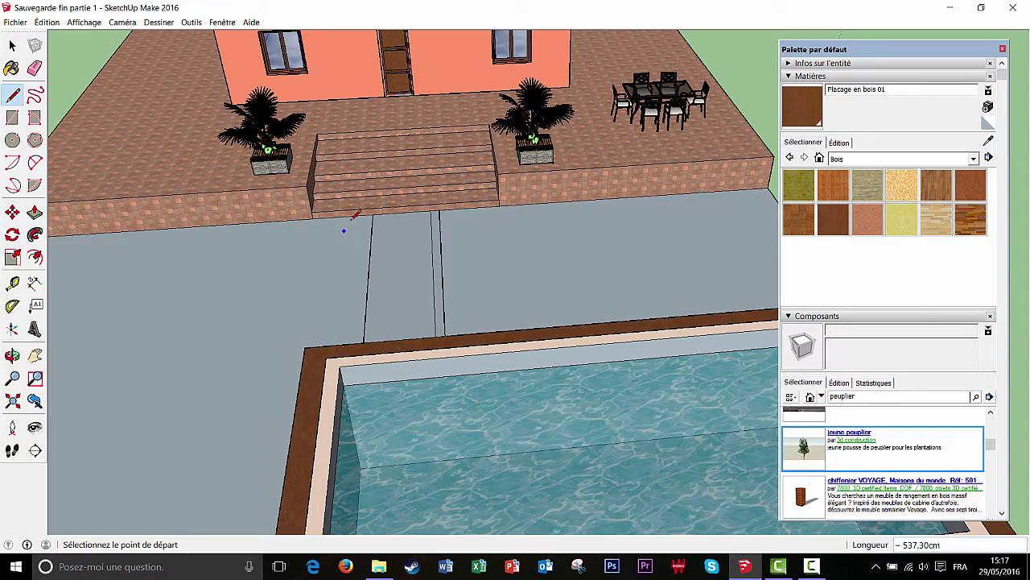
pyautogui.moveTo(361, 213)
pyautogui.mouseDown(button='middle')
pyautogui.moveTo(386, 260)
pyautogui.moveTo(354, 229)
pyautogui.mouseUp(button='middle')
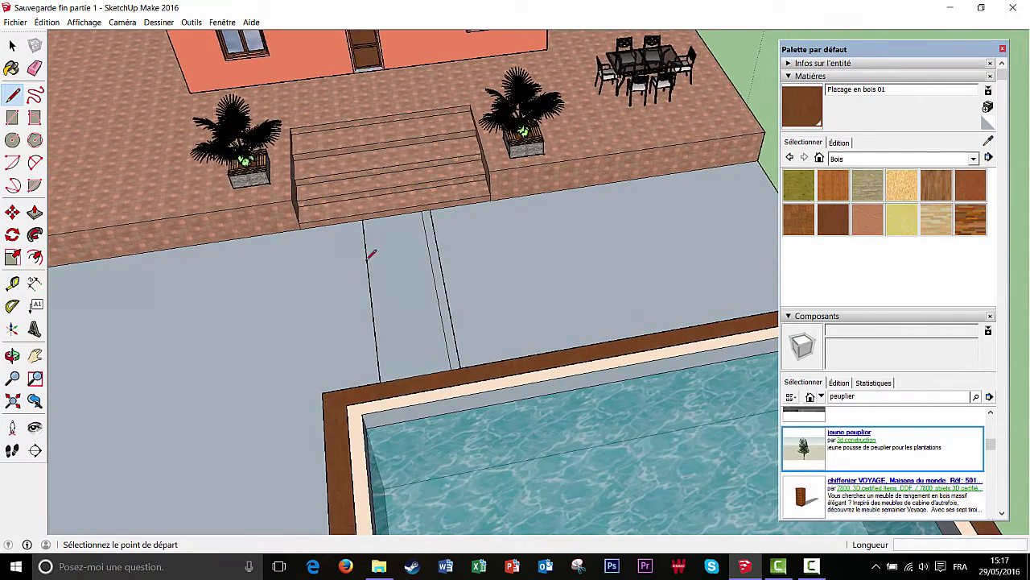
pyautogui.click(352, 219)
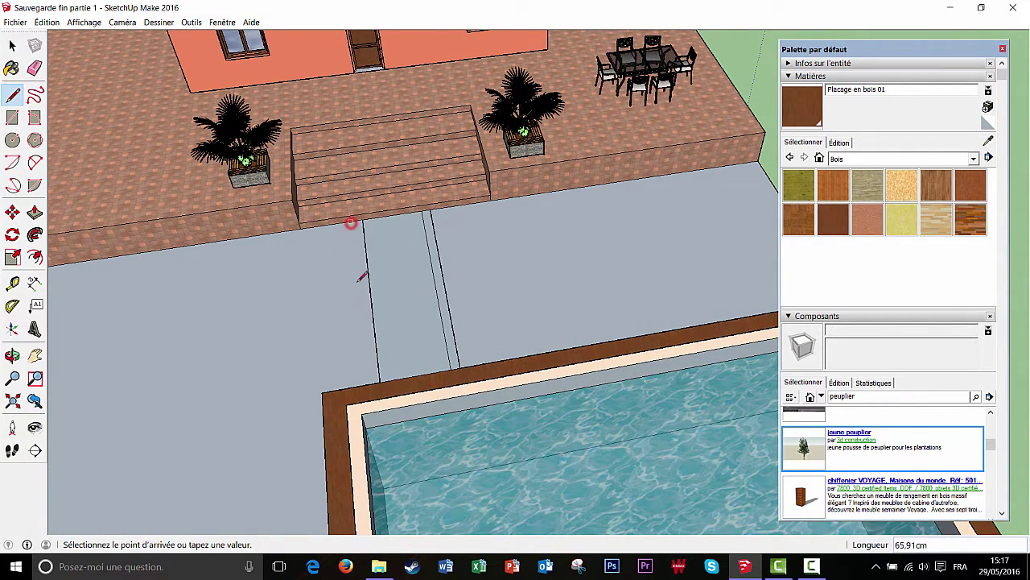
pyautogui.click(366, 384)
# Paint the middle of the path with the Allée en pavés de pierre material from the Aménagement paysager collection
pyautogui.moveTo(421, 349)
pyautogui.mouseDown(button='middle')
pyautogui.moveTo(414, 324)
pyautogui.moveTo(499, 280)
pyautogui.moveTo(572, 279)
pyautogui.mouseUp(button='middle')
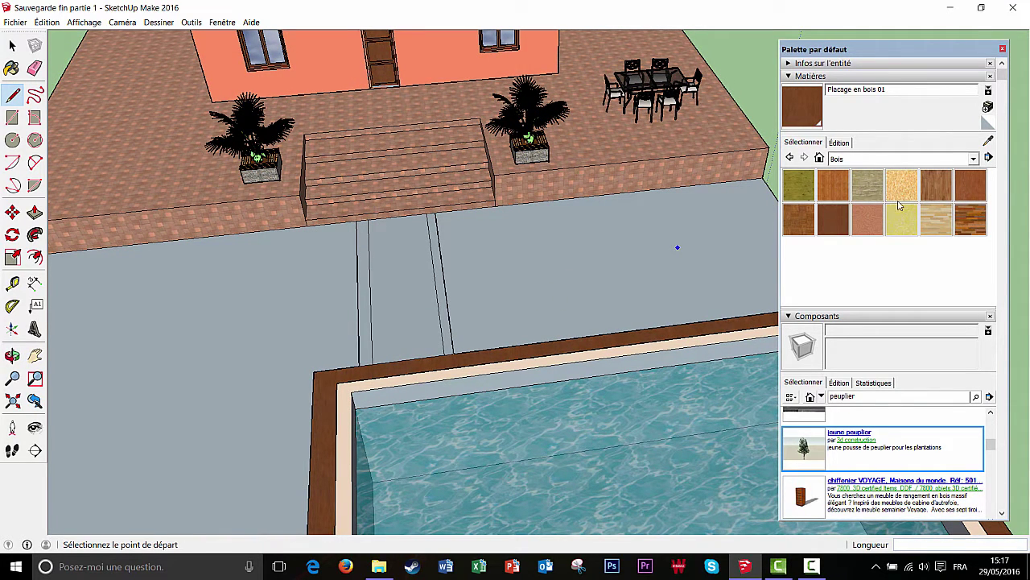
pyautogui.click(974, 160)
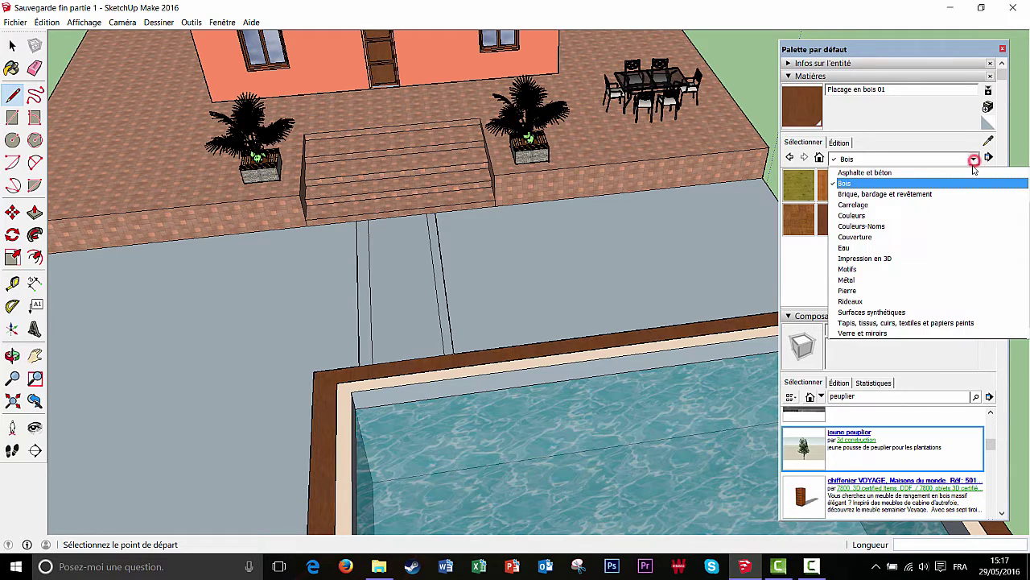
pyautogui.scroll(5, 902, 225)
pyautogui.click(884, 197)
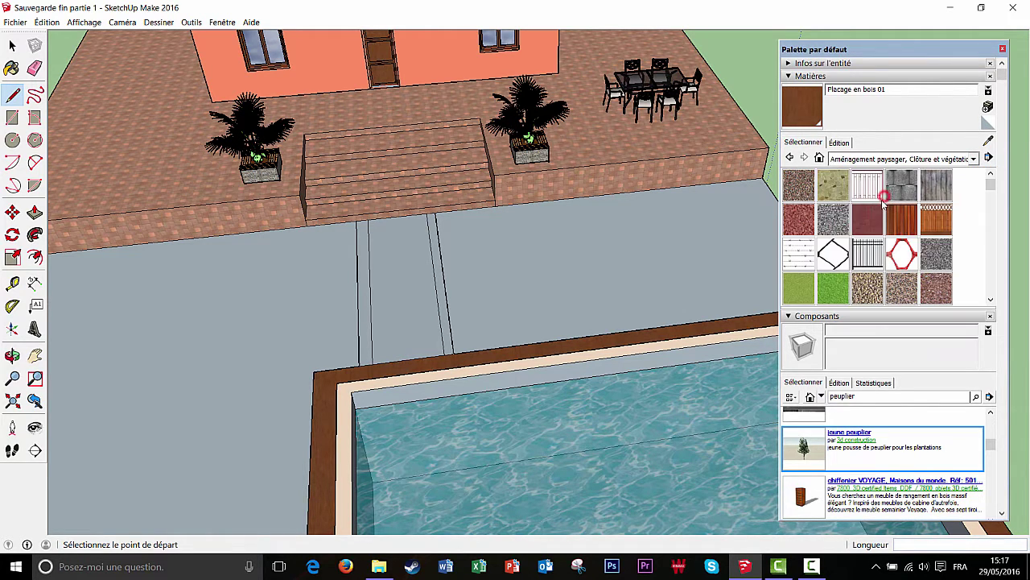
pyautogui.click(833, 187)
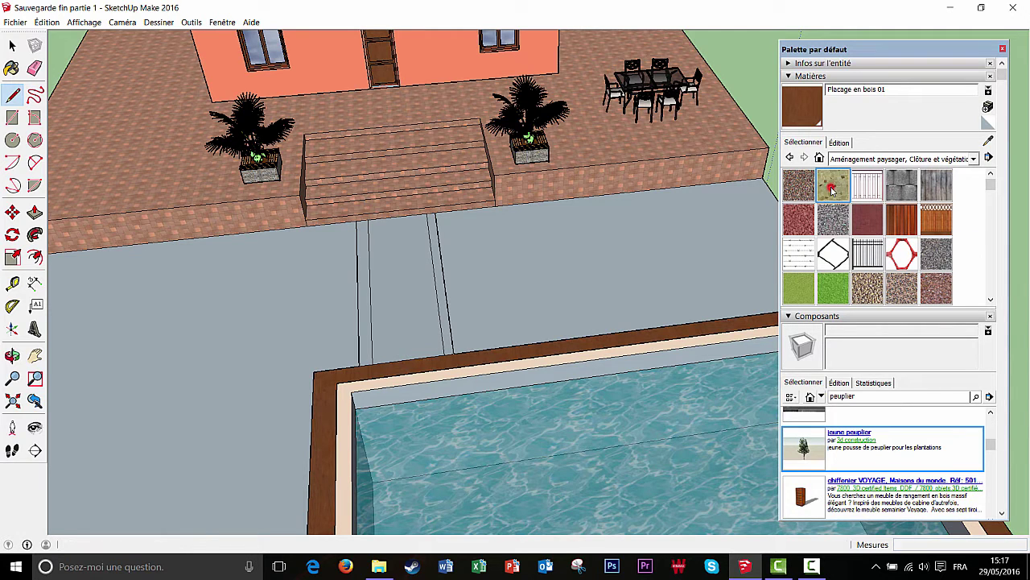
pyautogui.click(412, 278)
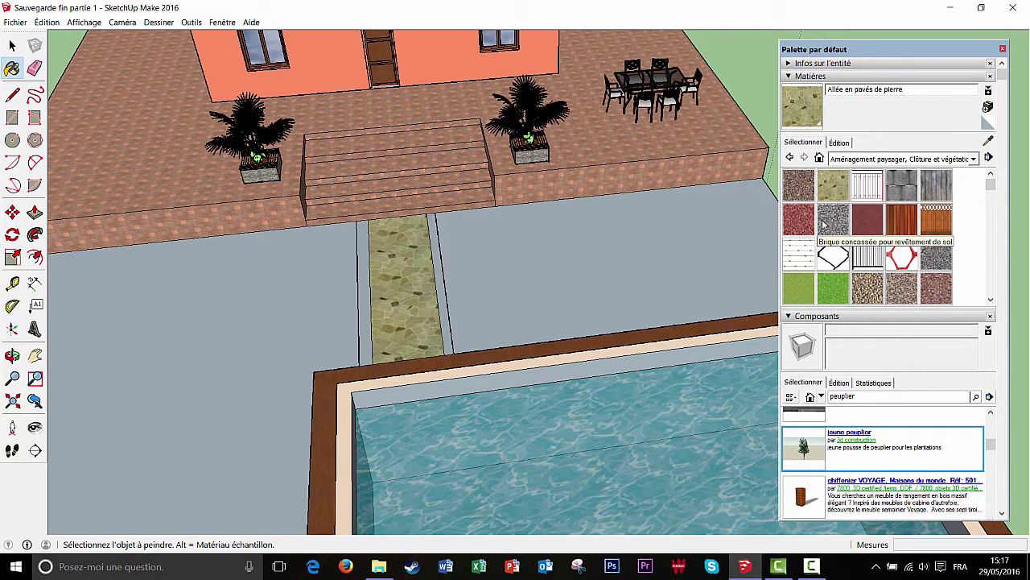
# Paint both narrow edging strips of the path with the Agrégat fin material
pyautogui.click(800, 191)
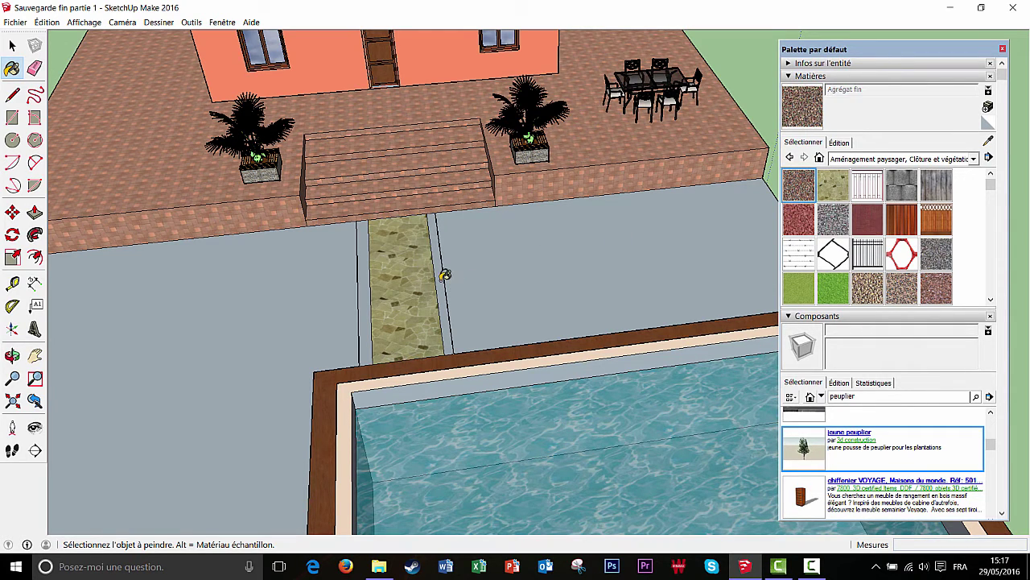
pyautogui.click(440, 277)
pyautogui.click(366, 290)
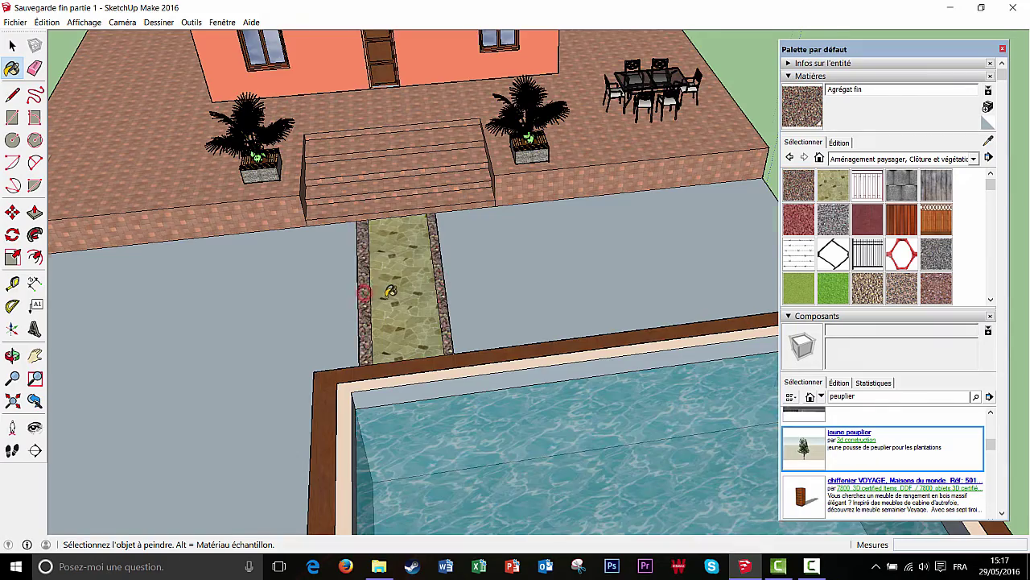
pyautogui.scroll(-2, 515, 322)
pyautogui.scroll(-2, 524, 348)
pyautogui.moveTo(524, 348)
pyautogui.mouseDown(button='middle')
pyautogui.moveTo(558, 294)
pyautogui.moveTo(538, 343)
pyautogui.mouseUp(button='middle')
pyautogui.scroll(-1, 551, 307)
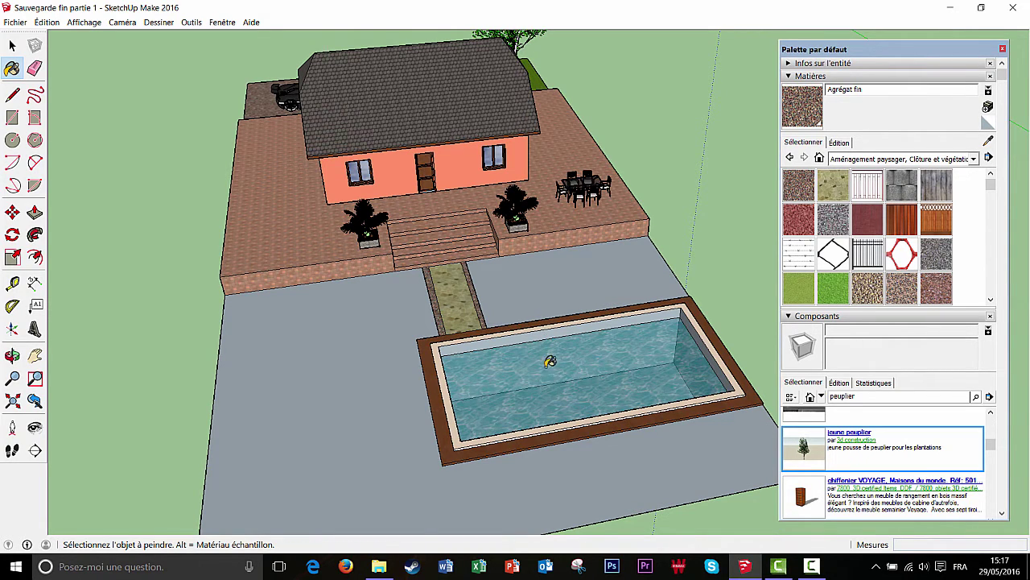
pyautogui.moveTo(550, 361)
pyautogui.mouseDown(button='middle')
pyautogui.moveTo(511, 301)
pyautogui.moveTo(519, 305)
pyautogui.mouseUp(button='middle')
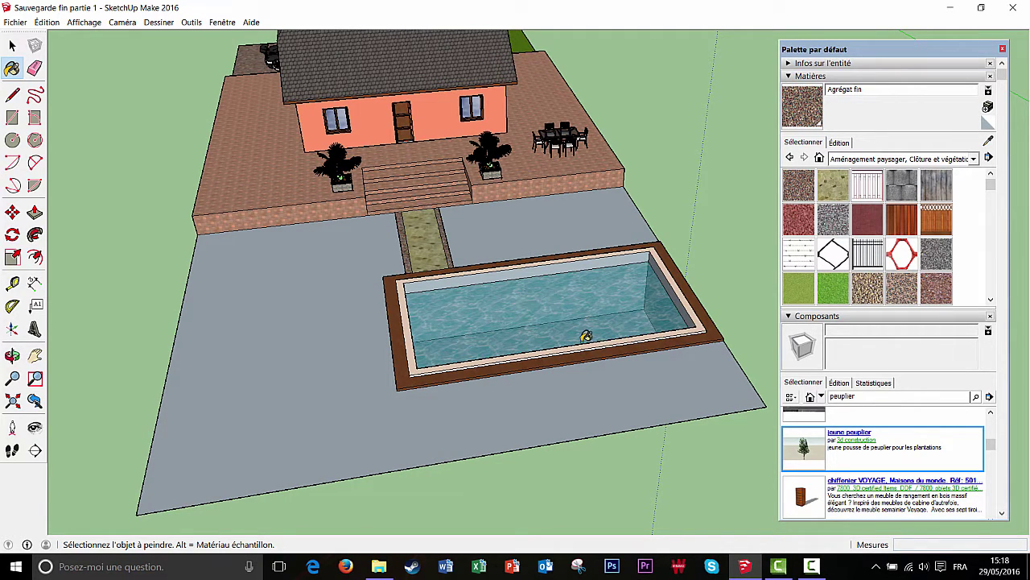
pyautogui.moveTo(585, 336); pyautogui.dragTo(545, 336, button='middle')
pyautogui.click(12, 47)
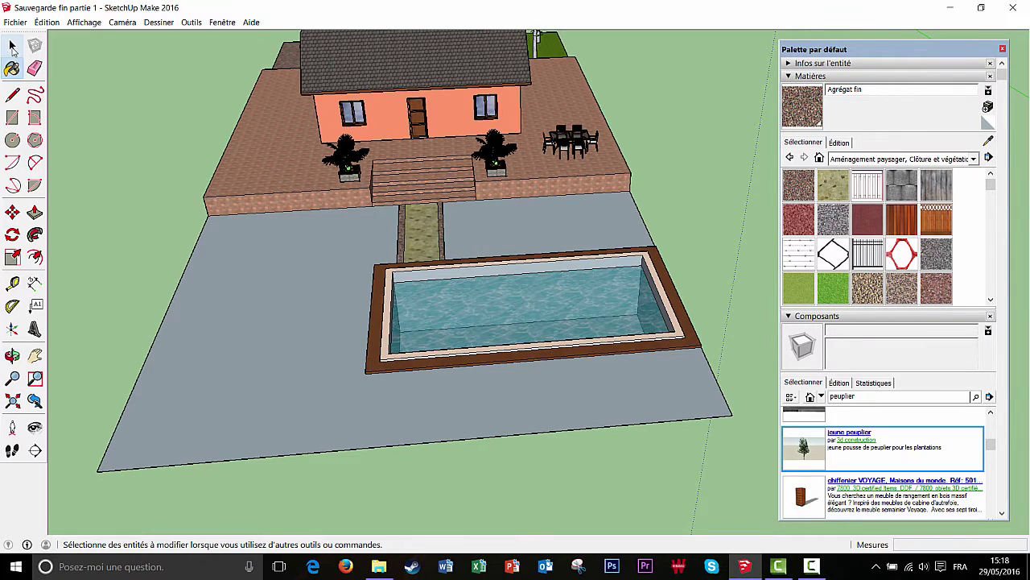
# Draw a ground rectangle about 1230 by 363 cm from the pool's outer border corner to the ground's far corner
pyautogui.click(12, 118)
pyautogui.press('o')
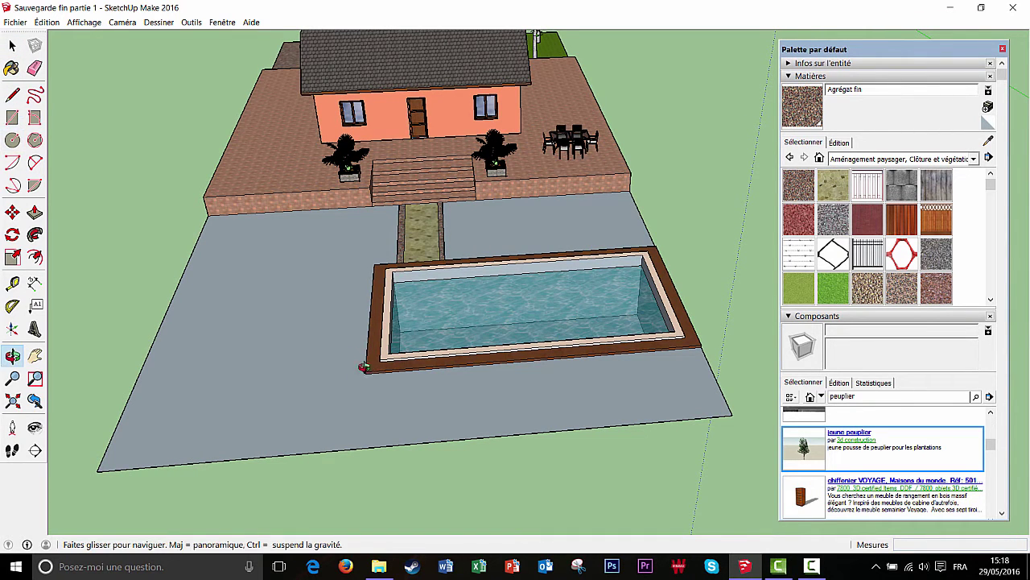
pyautogui.moveTo(364, 367); pyautogui.dragTo(362, 352, button='middle')
pyautogui.click(357, 346)
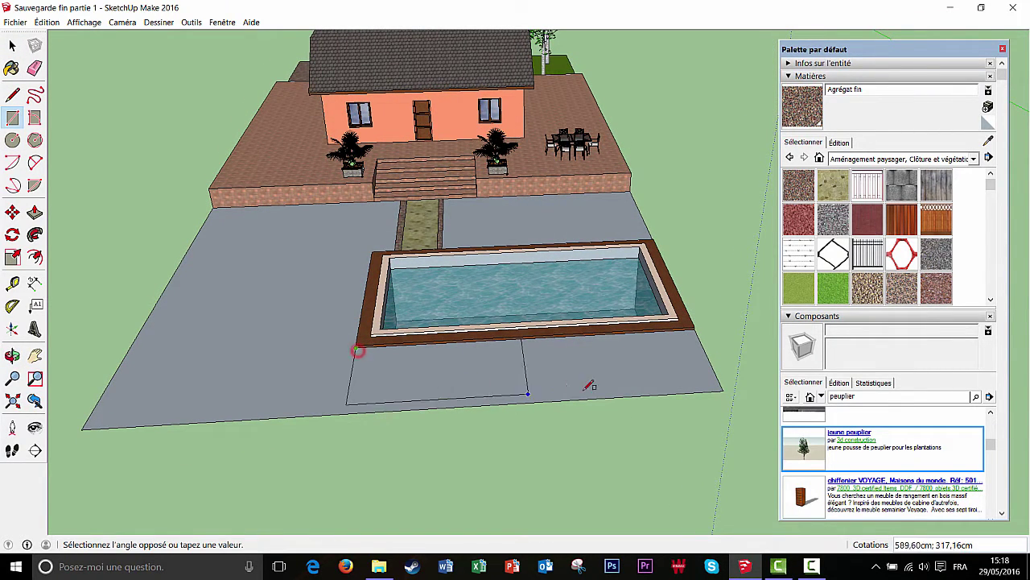
pyautogui.click(724, 389)
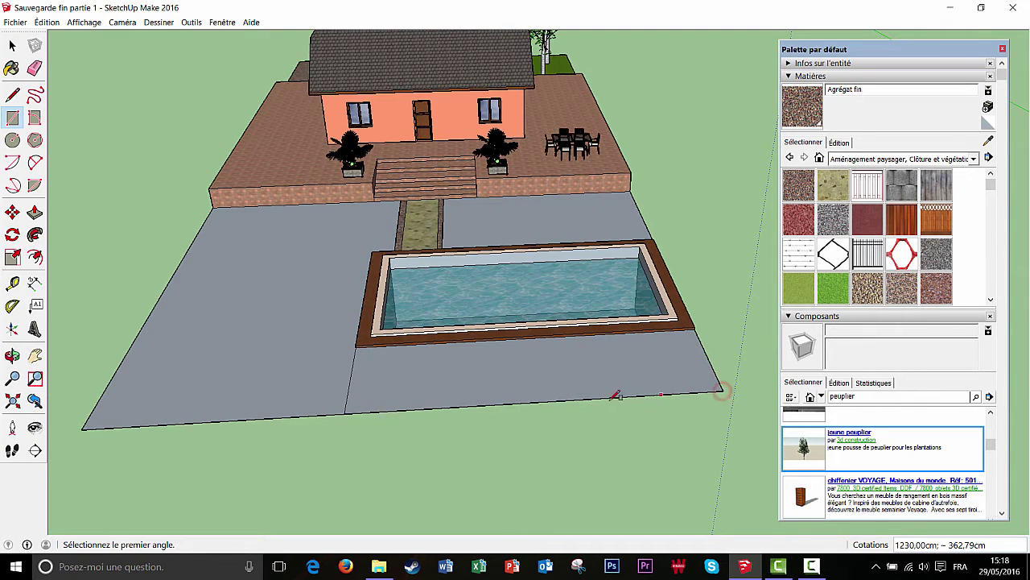
# Offset the new rectangle's outline 25 cm inward to form a border strip
pyautogui.moveTo(555, 435); pyautogui.dragTo(558, 439, button='middle')
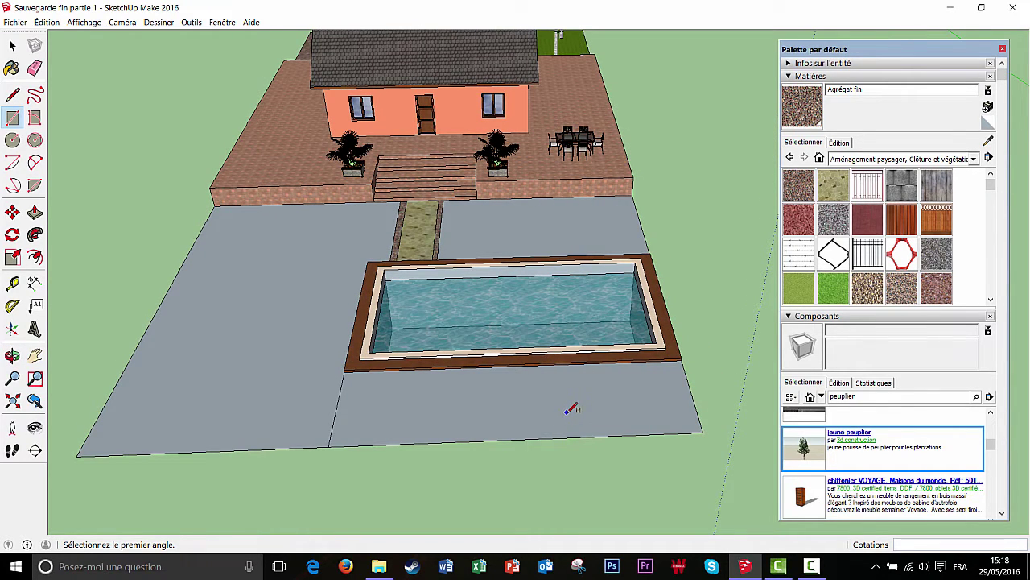
pyautogui.click(38, 257)
pyautogui.click(563, 419)
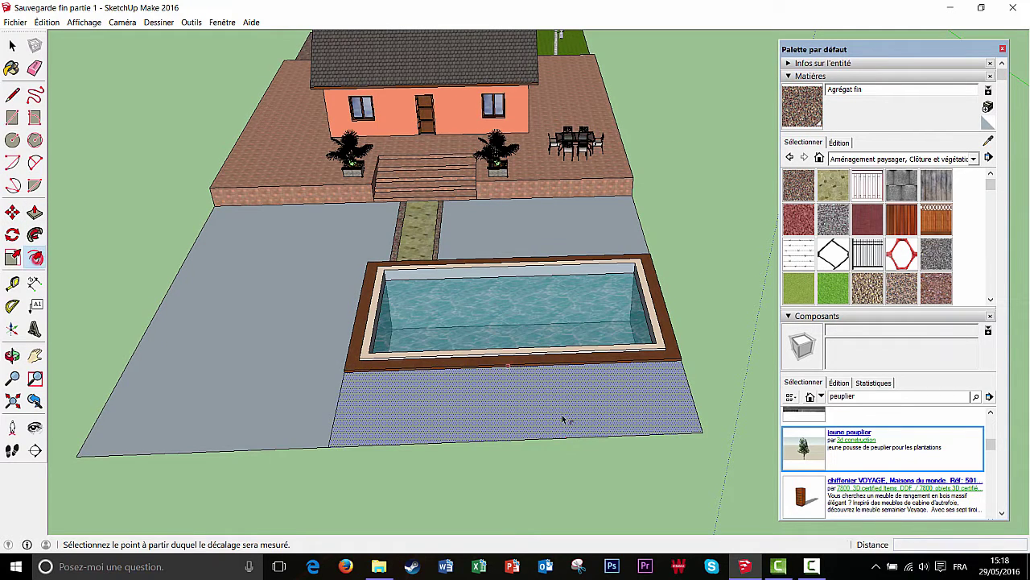
pyautogui.click(511, 402)
pyautogui.click(515, 405)
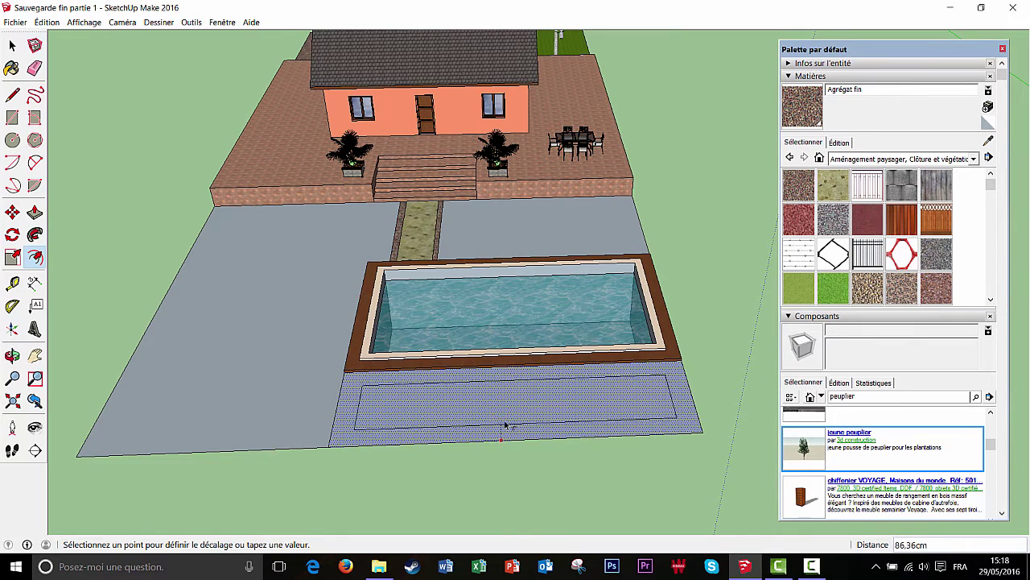
pyautogui.write('25')
pyautogui.press('Return')
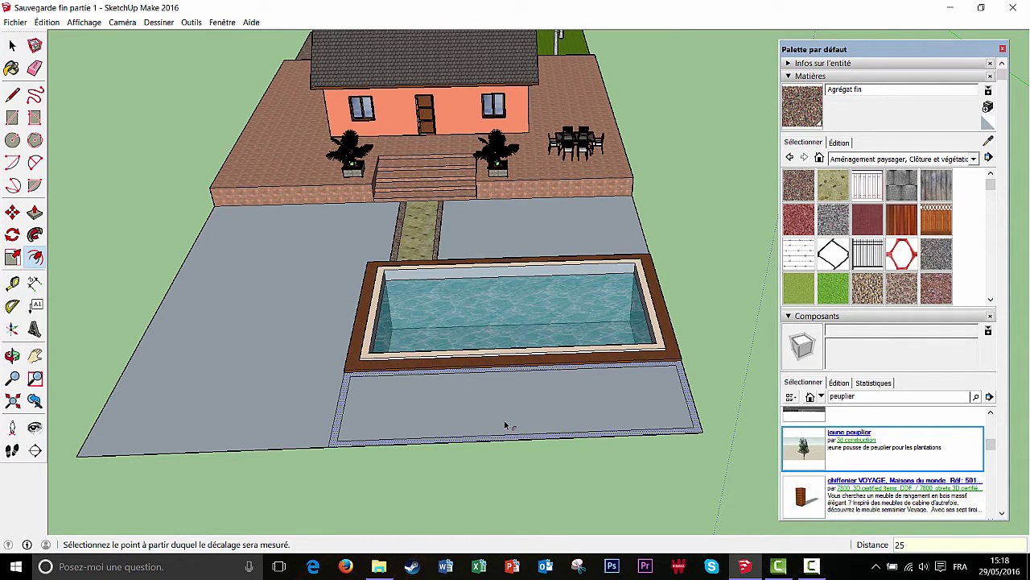
pyautogui.click(493, 415)
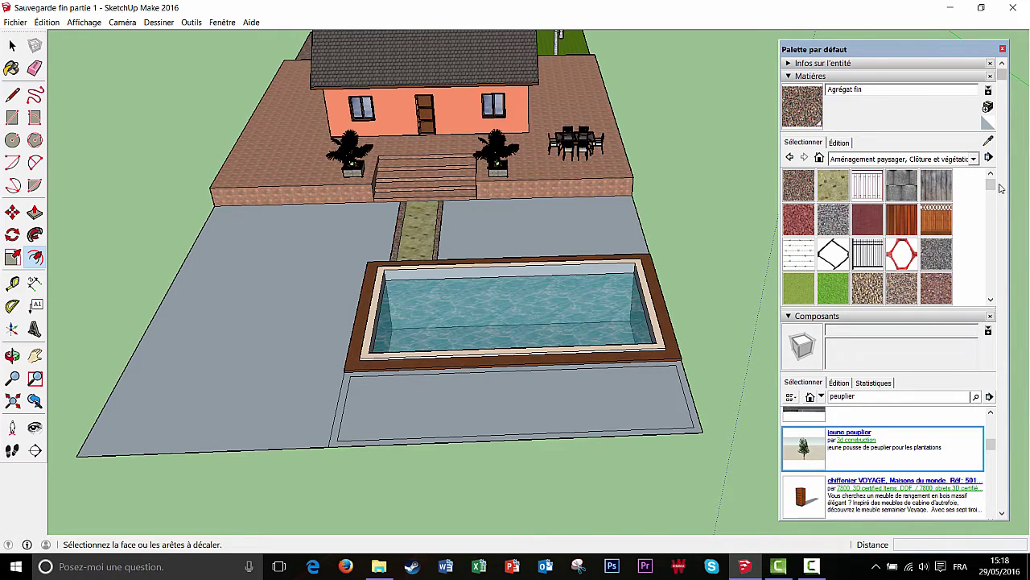
# Paint the rectangle's inner face with the Carrelage pour sol en marbre de Carrare material from the Carrelage collection
pyautogui.click(973, 159)
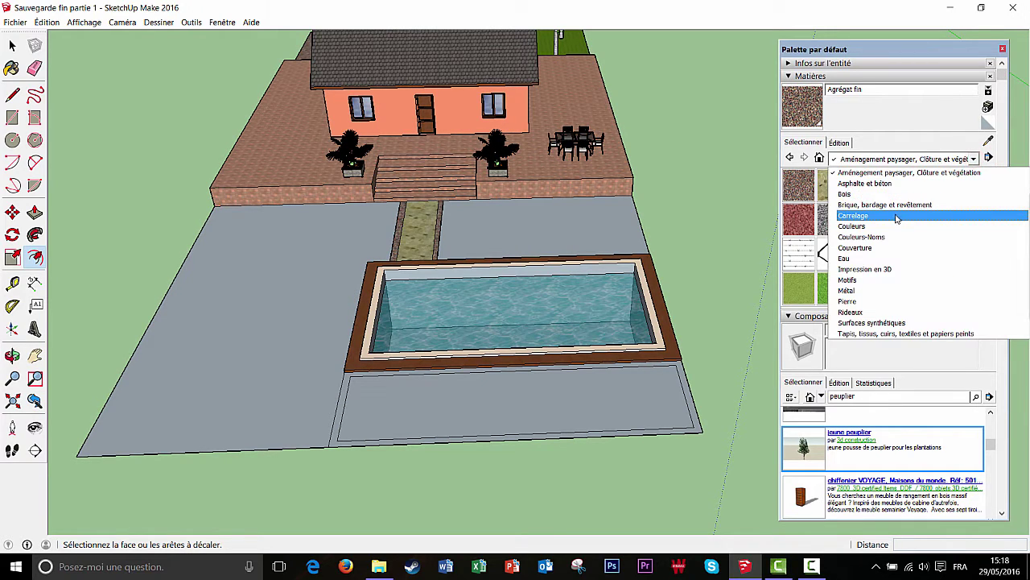
pyautogui.click(893, 216)
pyautogui.scroll(-3, 888, 242)
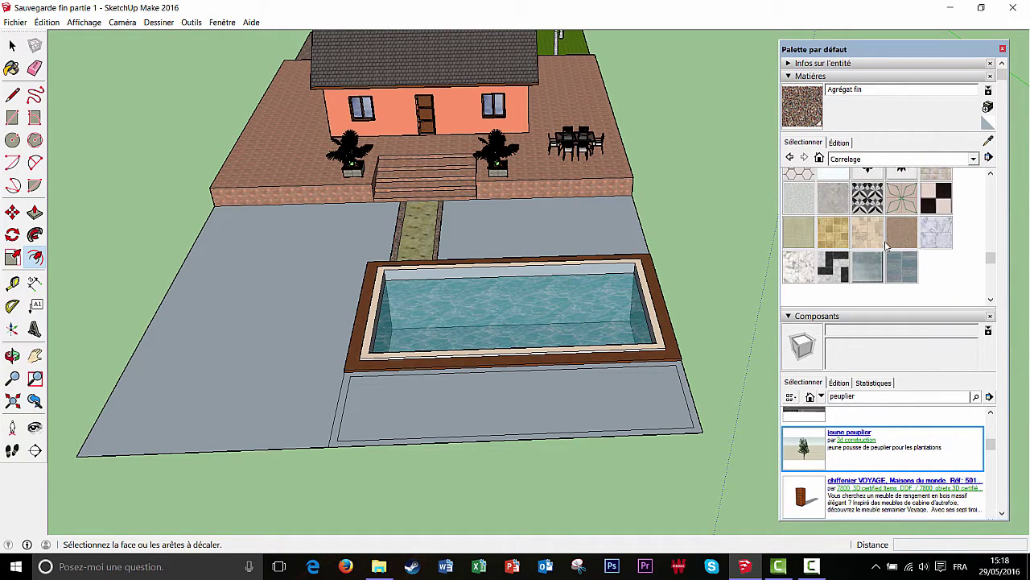
pyautogui.click(809, 265)
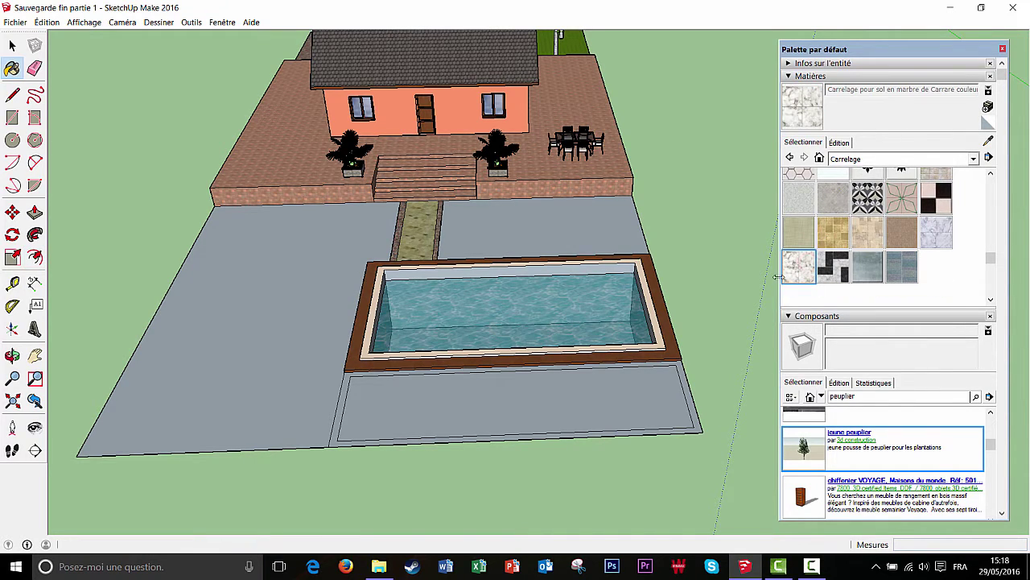
pyautogui.click(451, 396)
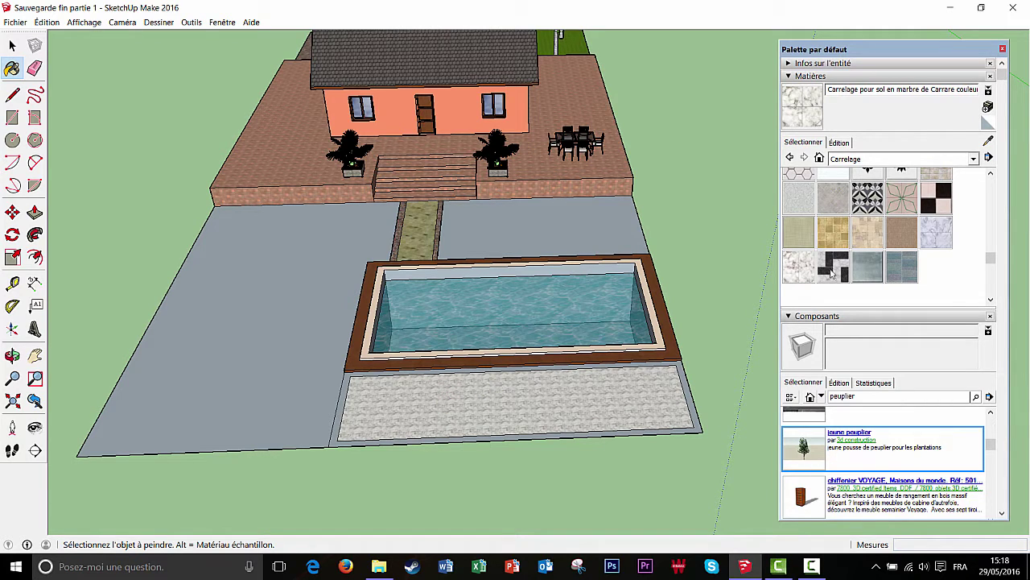
# Paint the rectangle's border strip with Brique concassée pour revêtement de sol from the Aménagement paysager collection
pyautogui.scroll(5, 833, 274)
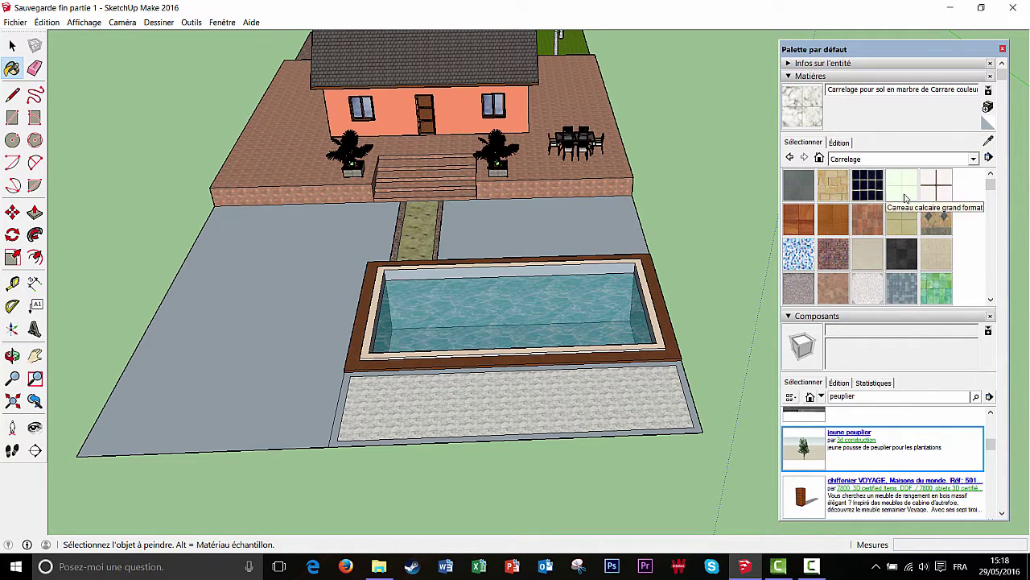
pyautogui.click(972, 161)
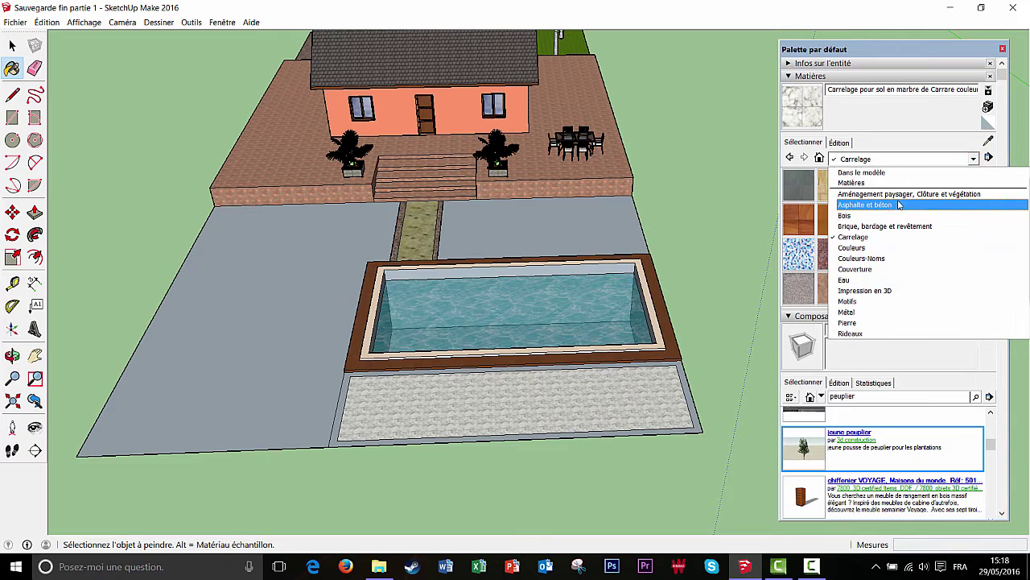
pyautogui.click(887, 195)
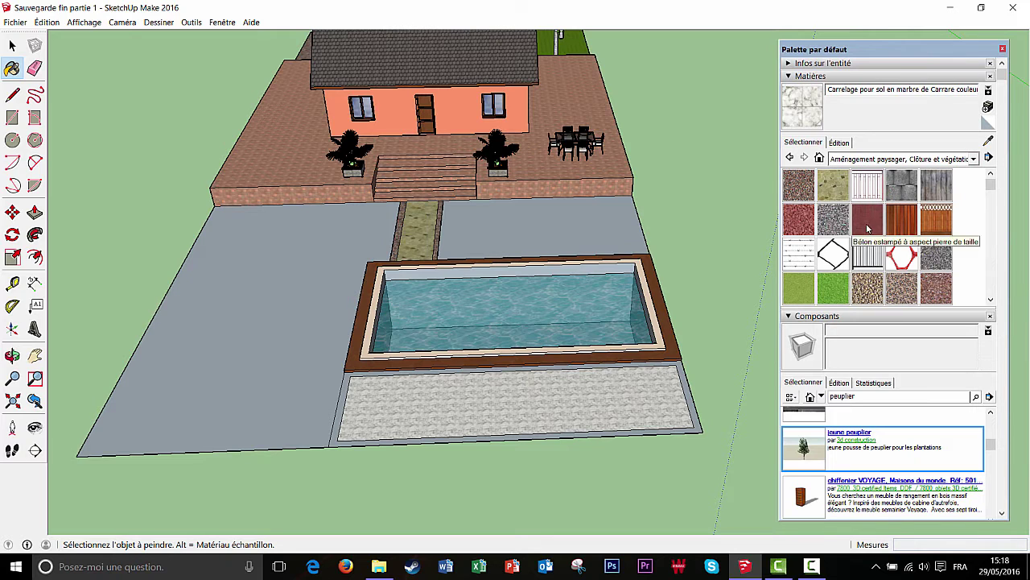
pyautogui.click(833, 219)
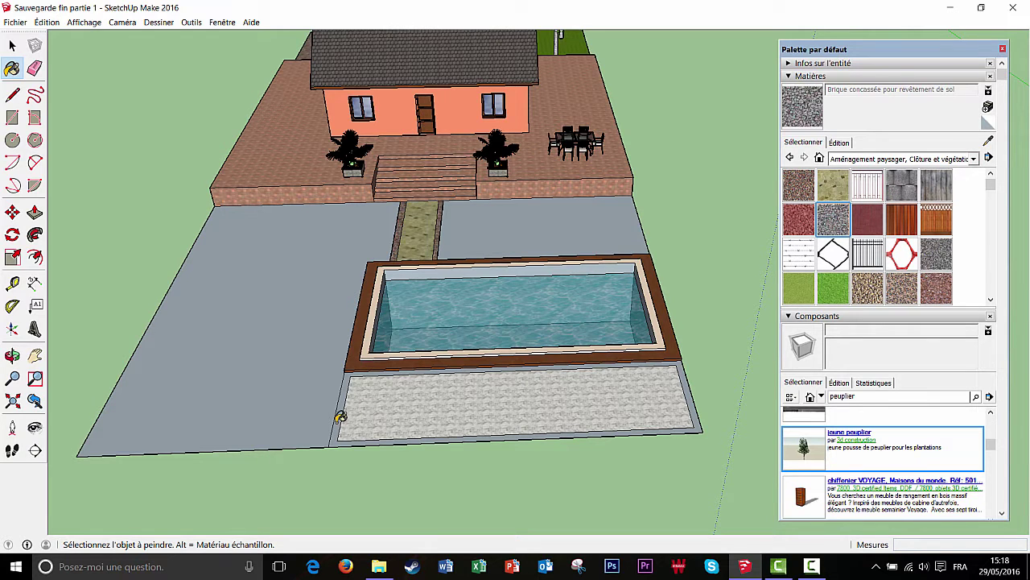
pyautogui.press('o')
pyautogui.moveTo(417, 386); pyautogui.dragTo(407, 384, button='middle')
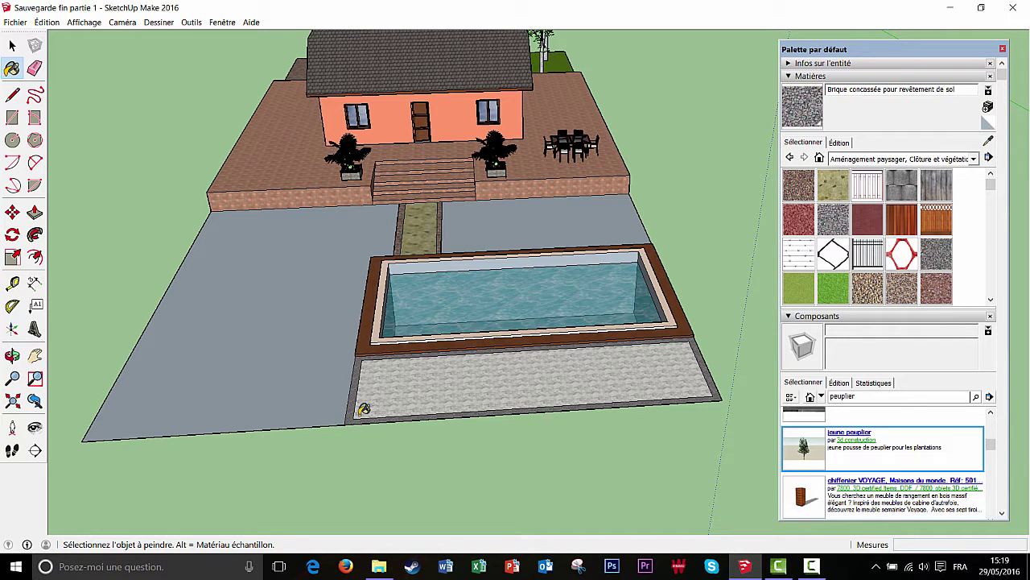
# Draw an arc between the two outer corners of the marble area's short end, bulging outward onto the bare ground as a half circle
pyautogui.moveTo(316, 392)
pyautogui.mouseDown(button='middle')
pyautogui.moveTo(398, 402)
pyautogui.moveTo(426, 392)
pyautogui.moveTo(424, 380)
pyautogui.mouseUp(button='middle')
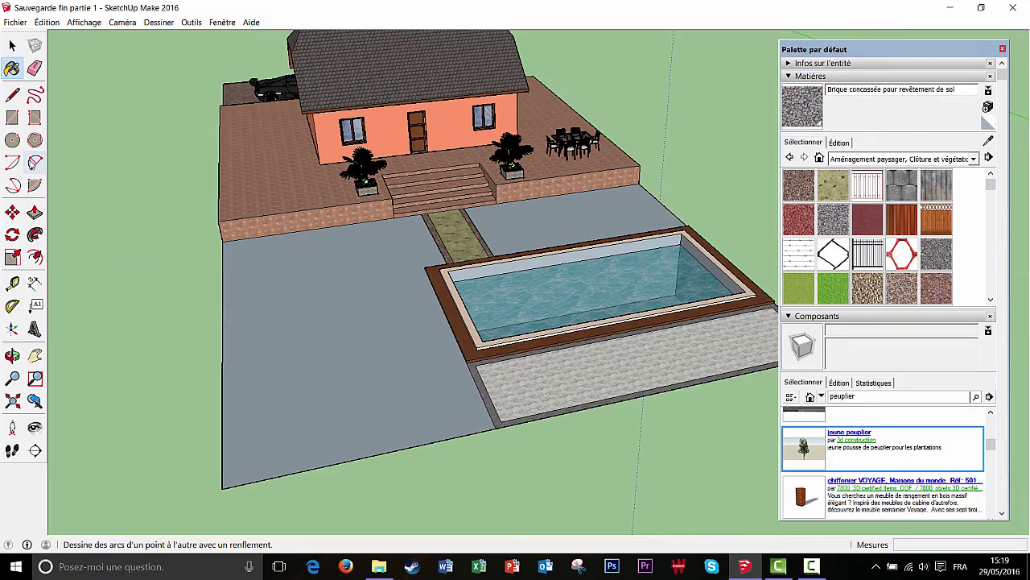
pyautogui.click(34, 162)
pyautogui.moveTo(234, 319); pyautogui.dragTo(559, 342, button='middle')
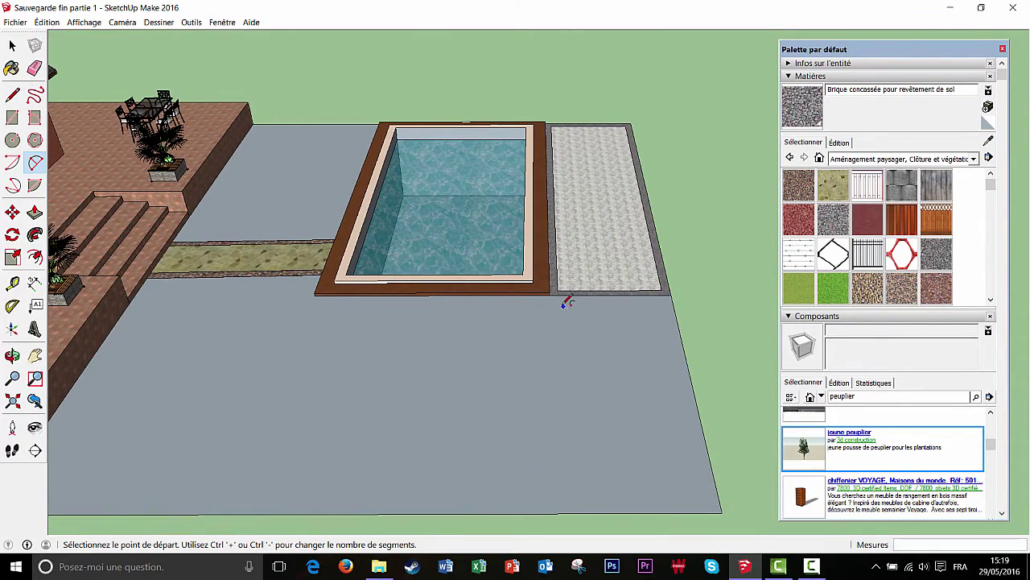
pyautogui.moveTo(568, 299); pyautogui.dragTo(547, 304, button='middle')
pyautogui.scroll(3, 551, 299)
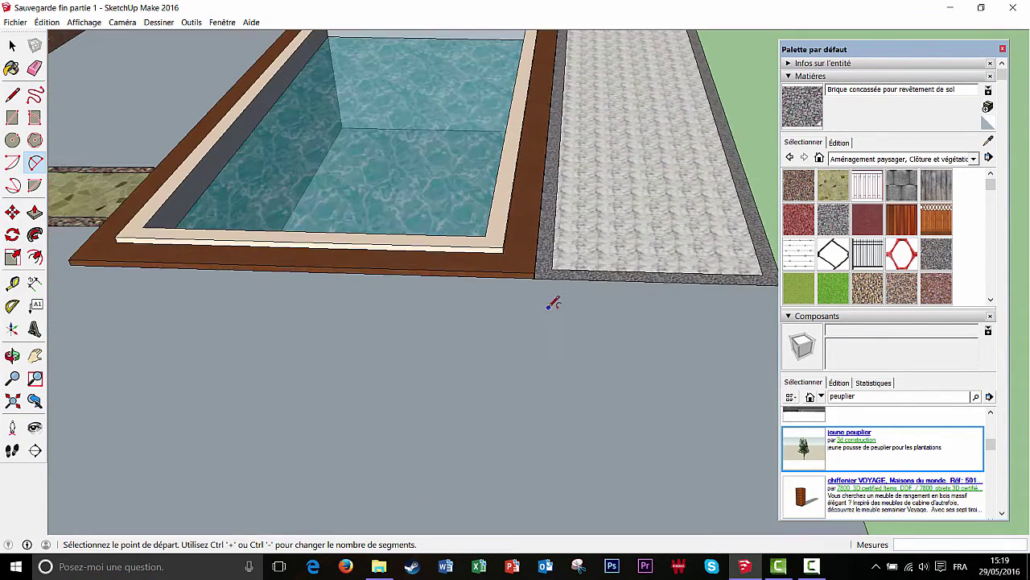
pyautogui.click(534, 277)
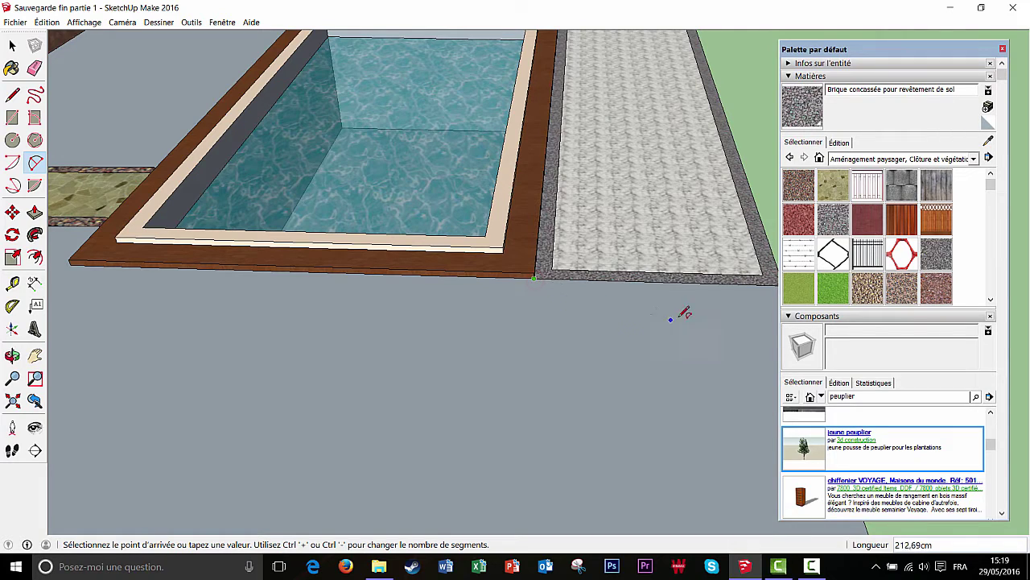
pyautogui.moveTo(708, 299); pyautogui.dragTo(647, 302, button='middle')
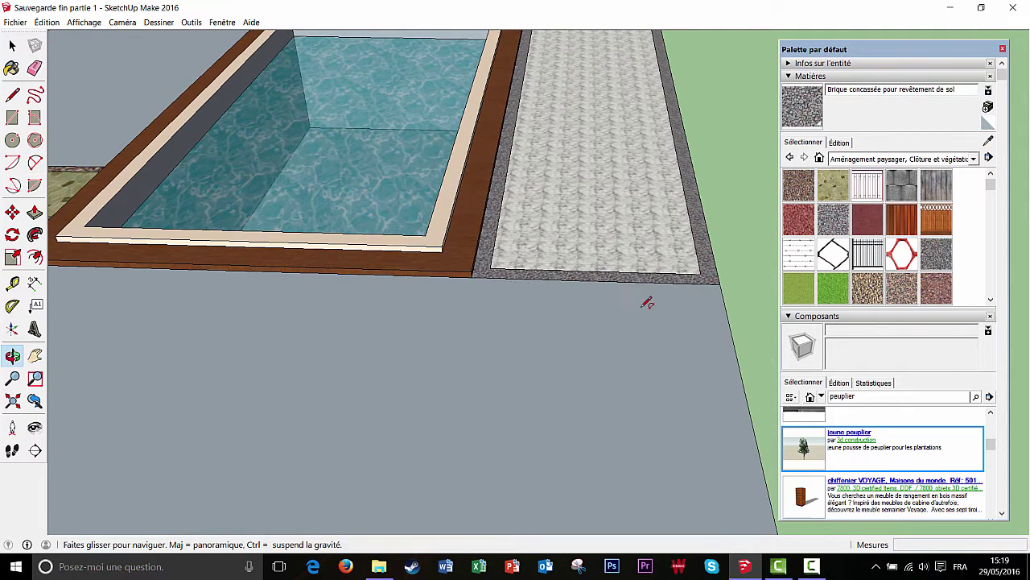
pyautogui.click(719, 283)
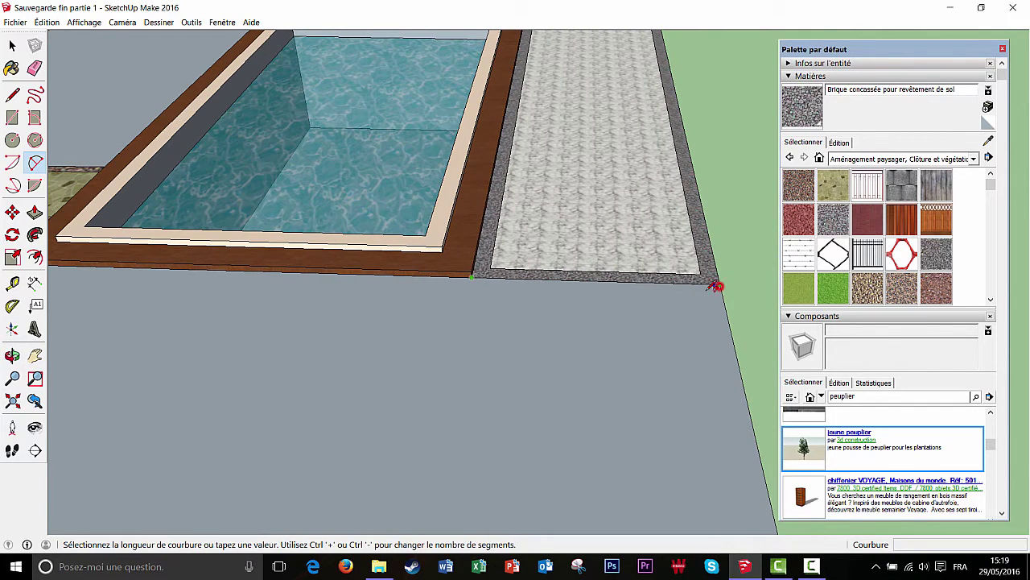
pyautogui.click(642, 375)
pyautogui.moveTo(618, 412); pyautogui.dragTo(591, 432, button='middle')
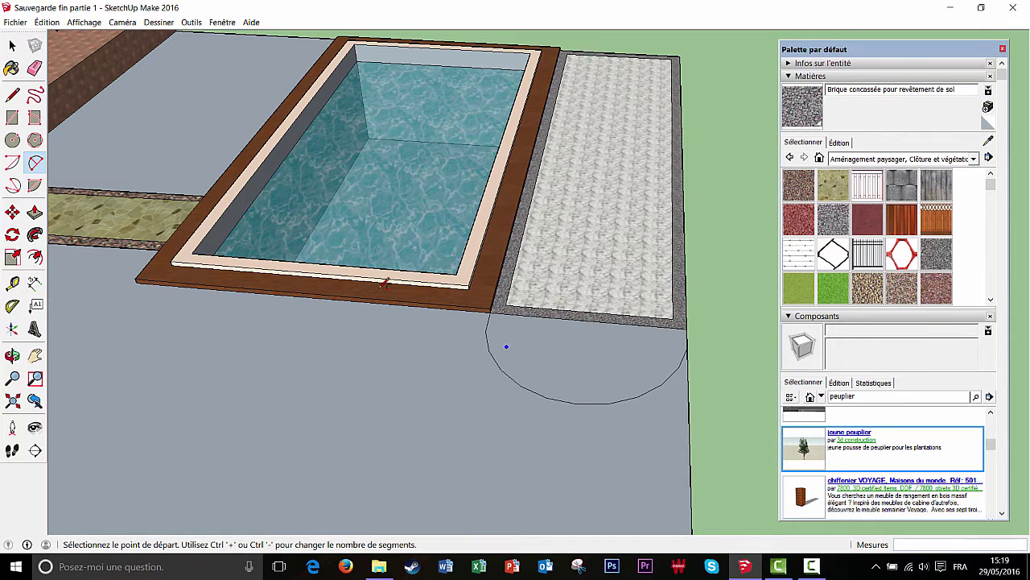
# Offset the half circle's outline inward to form a narrow border strip
pyautogui.press('f')
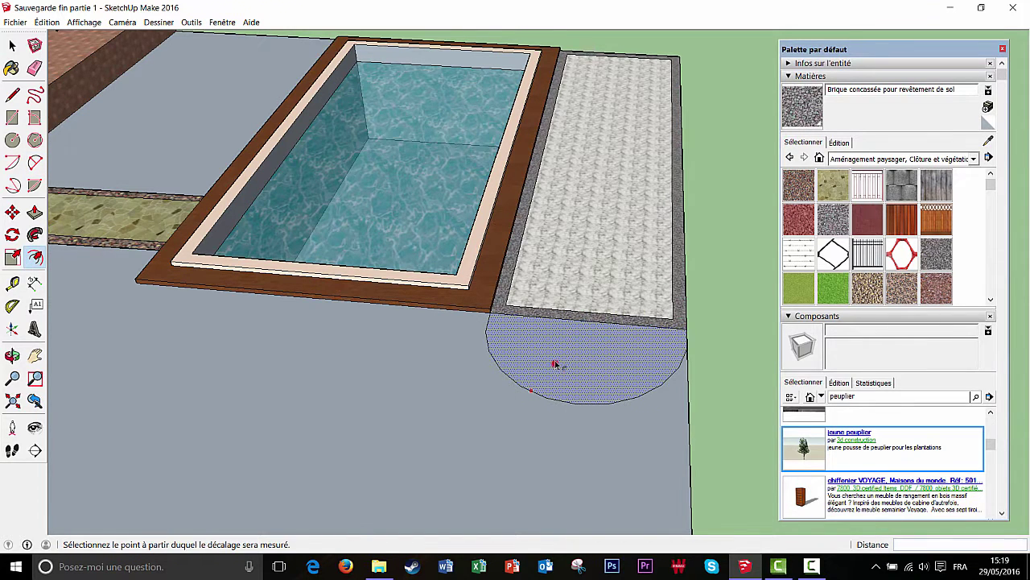
pyautogui.click(554, 364)
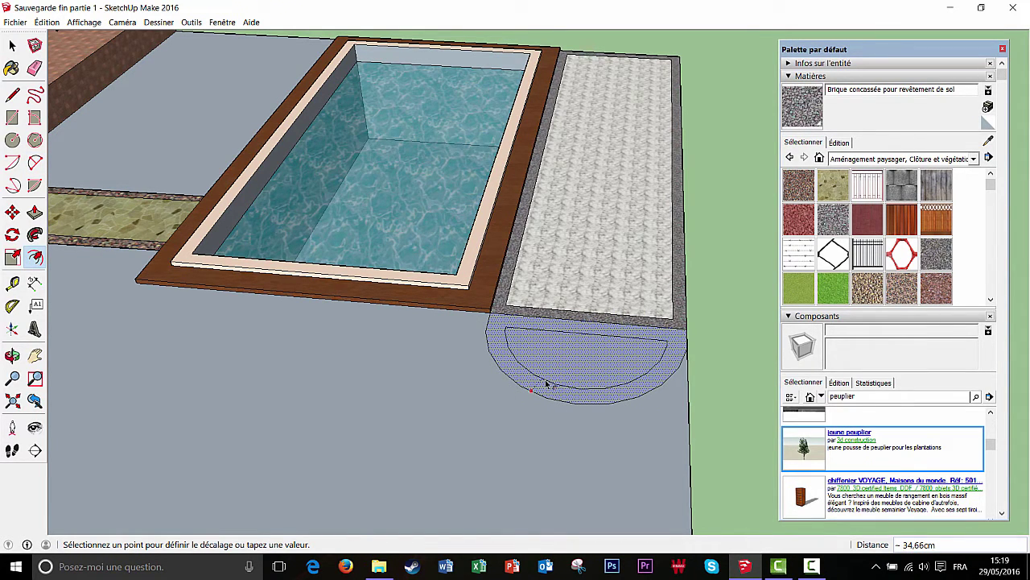
pyautogui.press('Return')
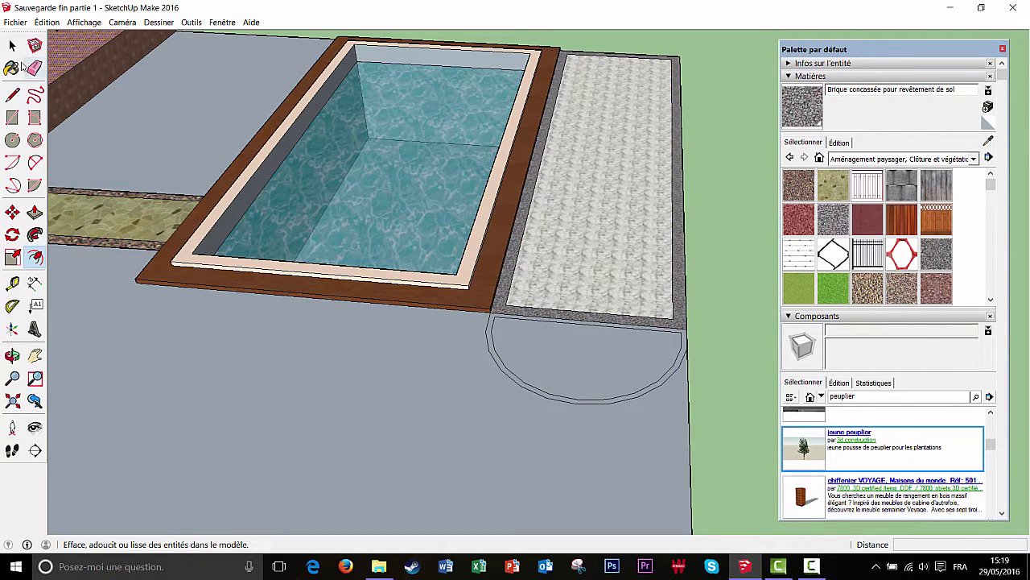
# Sample the marble tile material from the rectangular area and paint the half circle's inner face with it
pyautogui.click(12, 67)
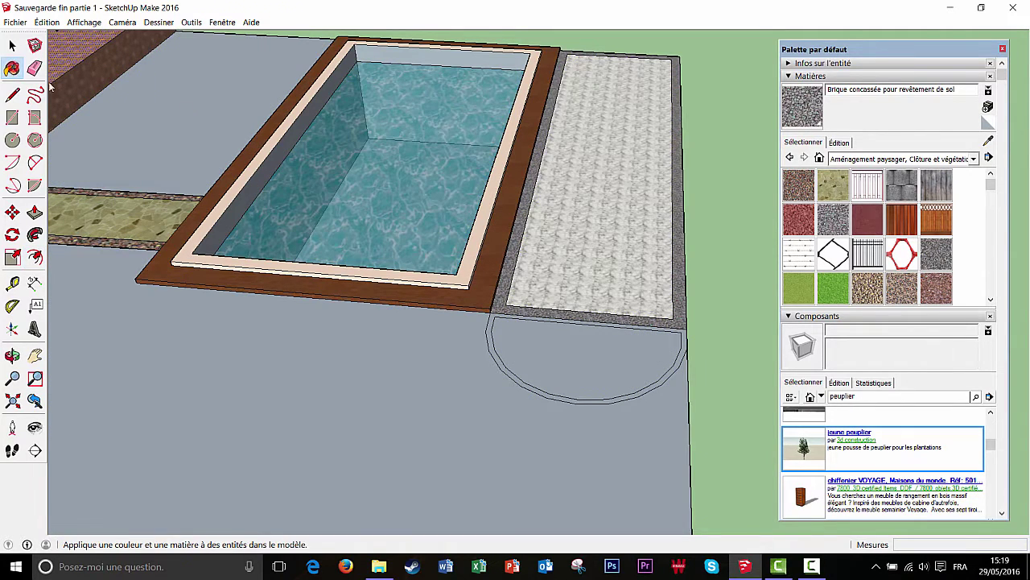
pyautogui.press('alt')
pyautogui.keyDown('alt'); pyautogui.click(605, 221); pyautogui.keyUp('alt')
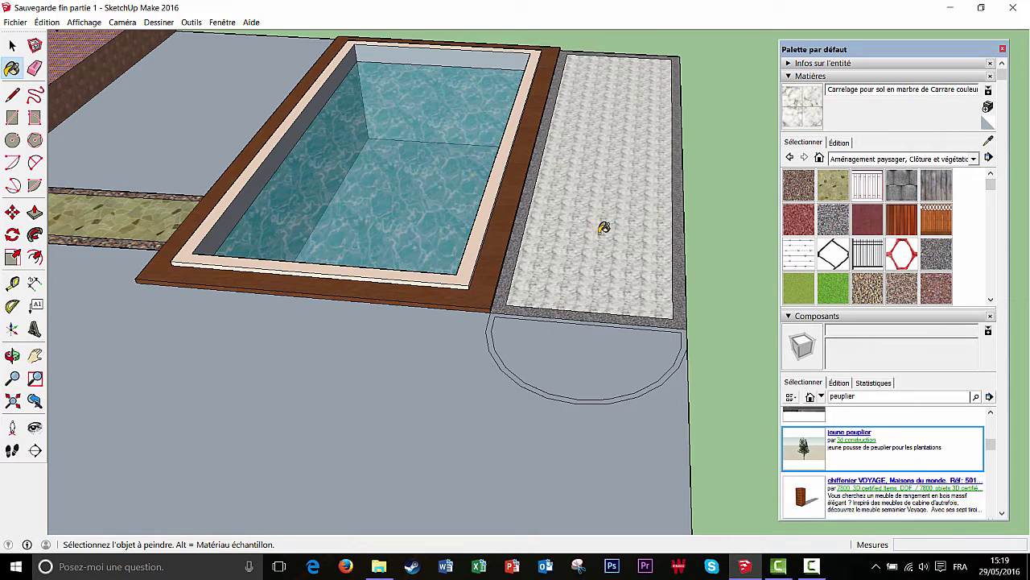
pyautogui.click(569, 349)
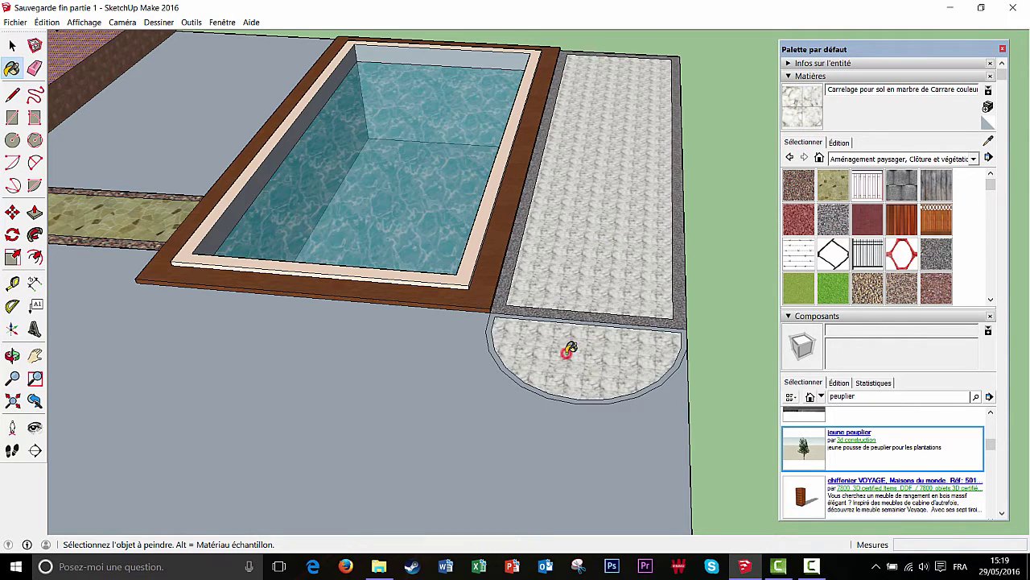
# Sample the Brique concassée pour revêtement de sol material from the rectangle's border and paint the half circle's border with it
pyautogui.press('alt')
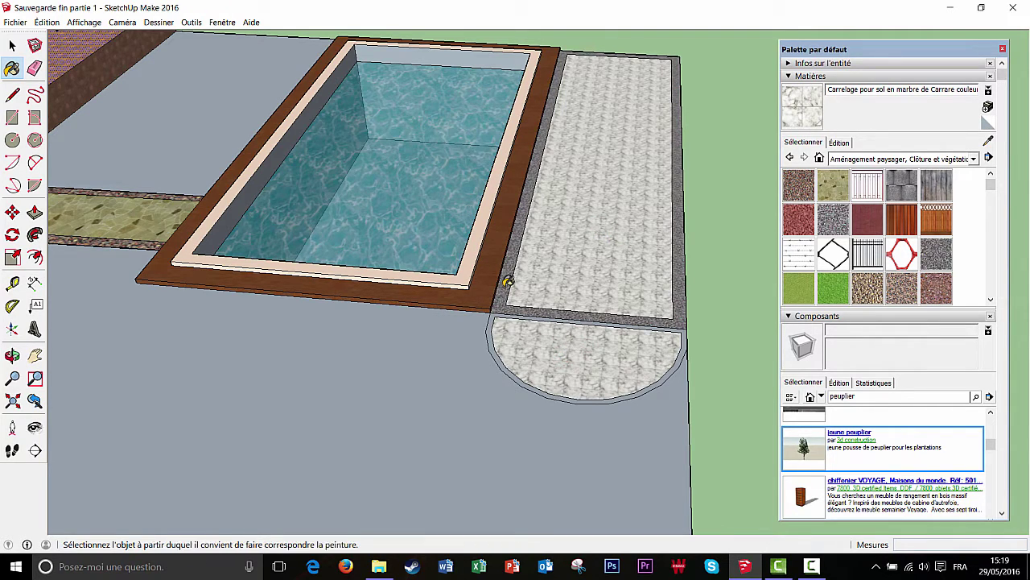
pyautogui.keyDown('alt'); pyautogui.click(504, 285); pyautogui.keyUp('alt')
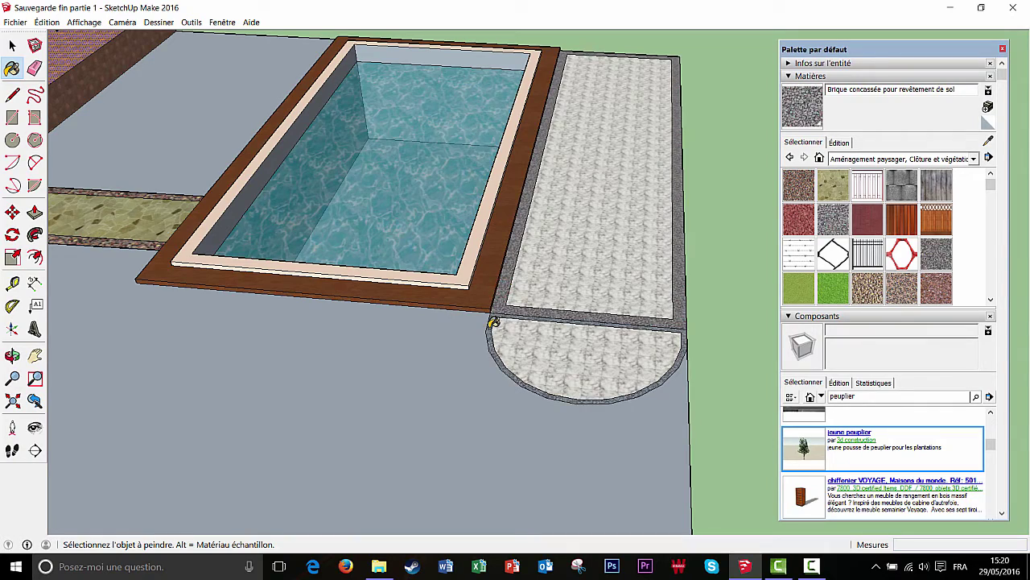
pyautogui.scroll(-2, 494, 322)
pyautogui.moveTo(495, 324); pyautogui.dragTo(488, 313, button='middle')
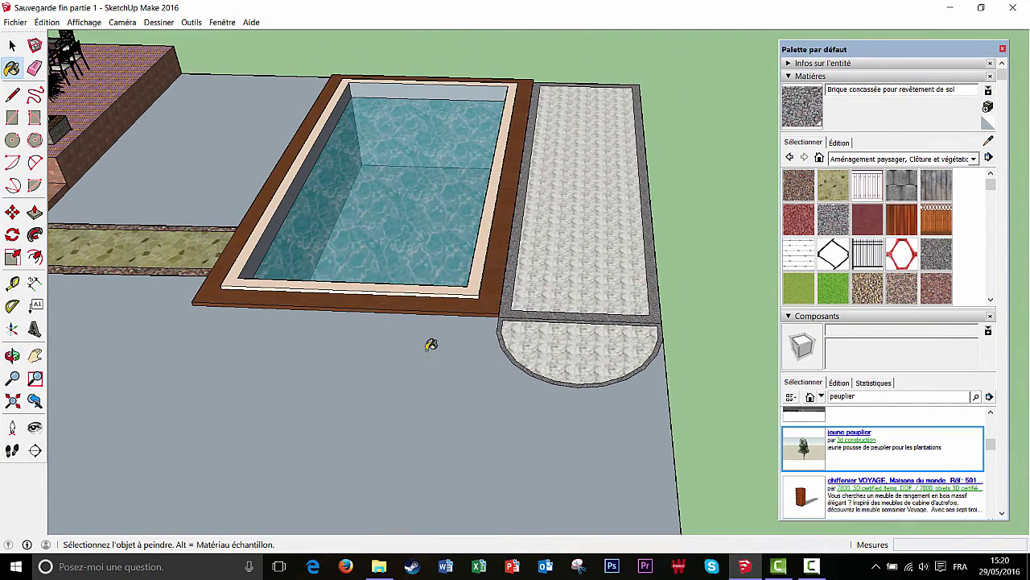
# Erase the seam line between the rectangle's border and the half circle's border
pyautogui.moveTo(432, 345)
pyautogui.mouseDown(button='middle')
pyautogui.moveTo(443, 394)
pyautogui.moveTo(426, 391)
pyautogui.mouseUp(button='middle')
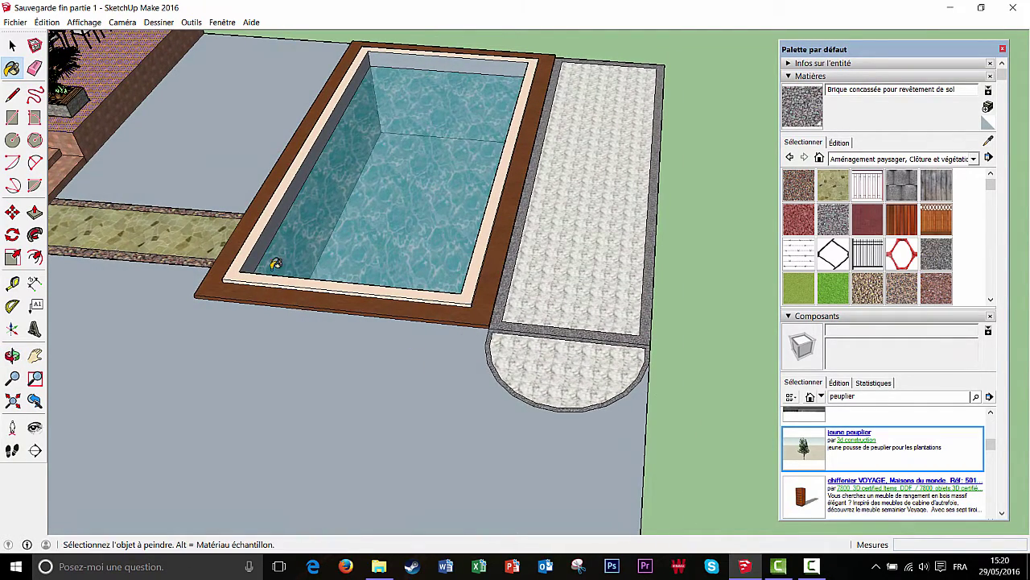
pyautogui.click(35, 68)
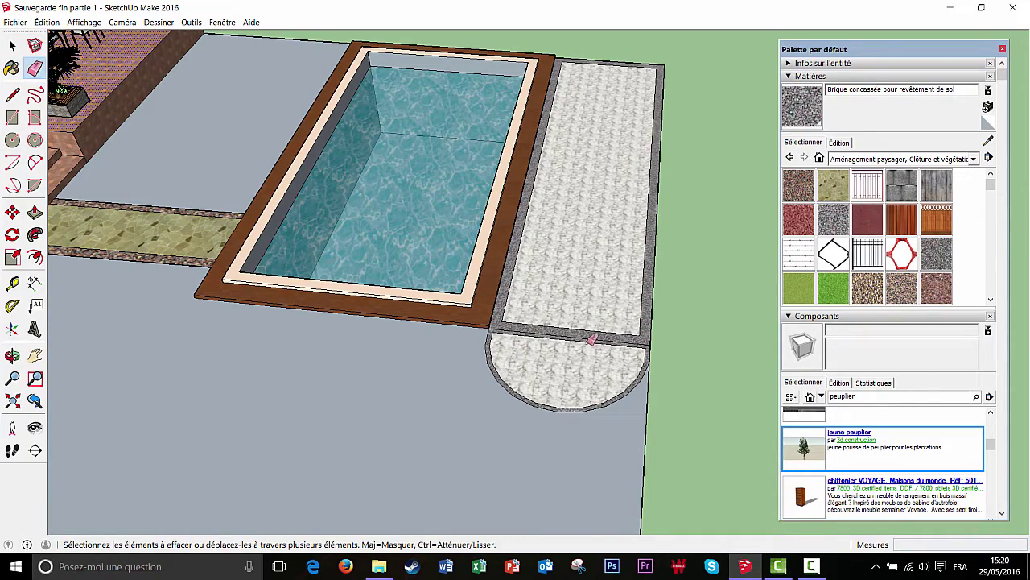
pyautogui.scroll(4, 654, 335)
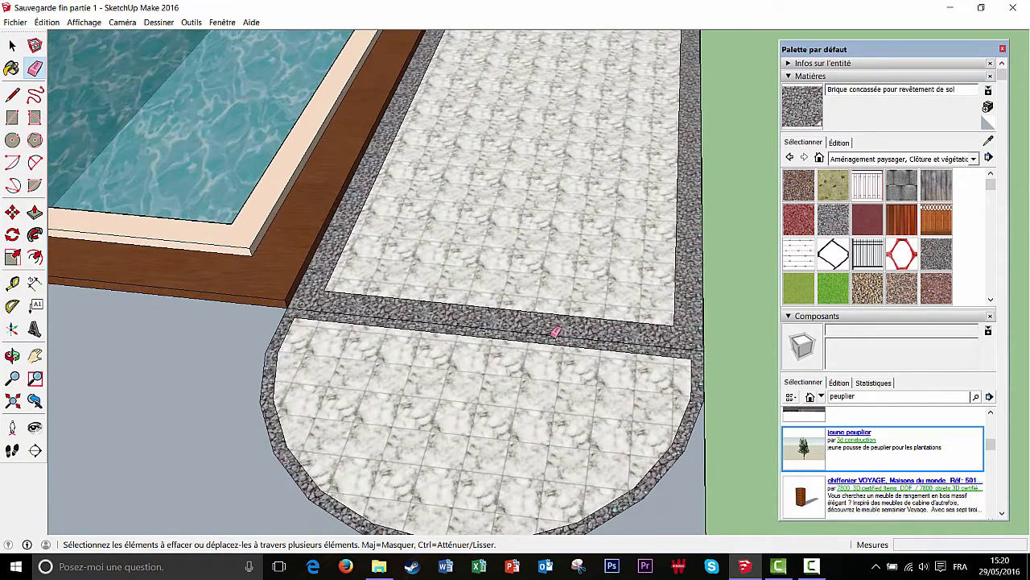
pyautogui.click(550, 334)
# Search the component library for transate and place the red sun lounger at the far end of the marble area
pyautogui.scroll(-5, 545, 334)
pyautogui.moveTo(373, 394)
pyautogui.mouseDown(button='middle')
pyautogui.moveTo(384, 390)
pyautogui.moveTo(364, 377)
pyautogui.moveTo(314, 421)
pyautogui.moveTo(362, 446)
pyautogui.moveTo(292, 466)
pyautogui.moveTo(333, 407)
pyautogui.mouseUp(button='middle')
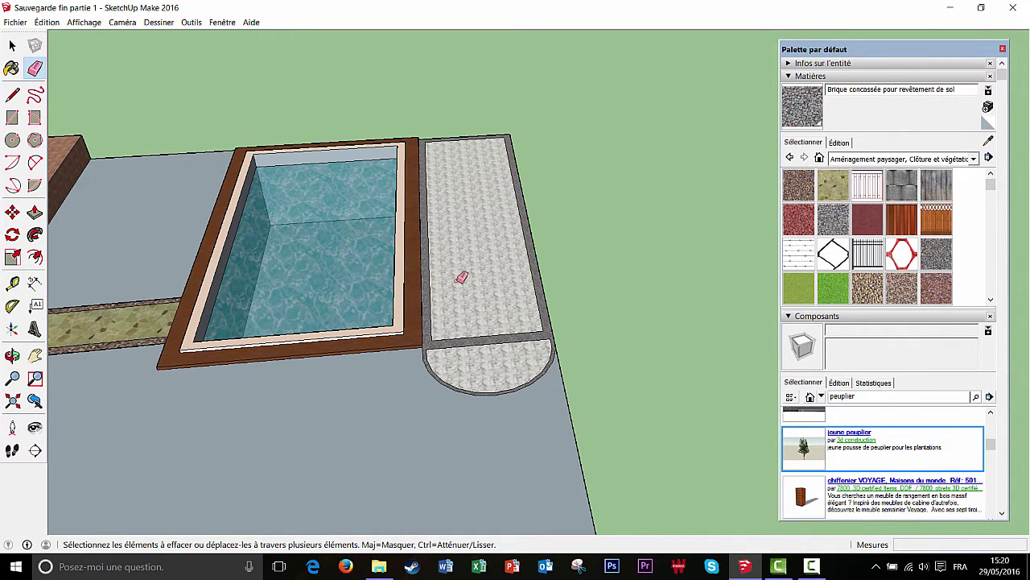
pyautogui.moveTo(461, 277)
pyautogui.mouseDown(button='middle')
pyautogui.moveTo(520, 295)
pyautogui.moveTo(476, 311)
pyautogui.mouseUp(button='middle')
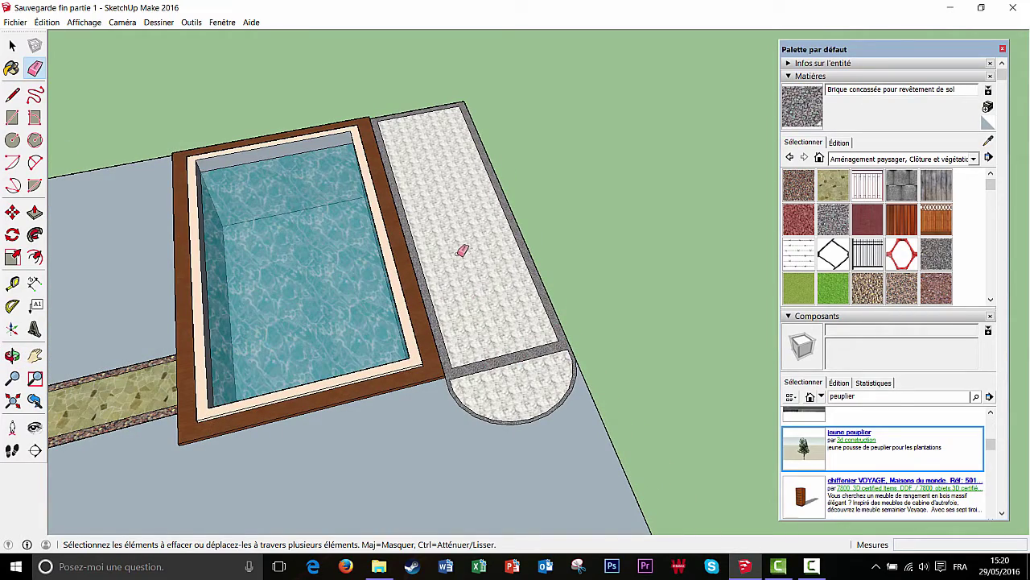
pyautogui.moveTo(467, 251)
pyautogui.mouseDown(button='middle')
pyautogui.moveTo(490, 239)
pyautogui.moveTo(490, 252)
pyautogui.moveTo(529, 230)
pyautogui.moveTo(516, 250)
pyautogui.moveTo(548, 228)
pyautogui.mouseUp(button='middle')
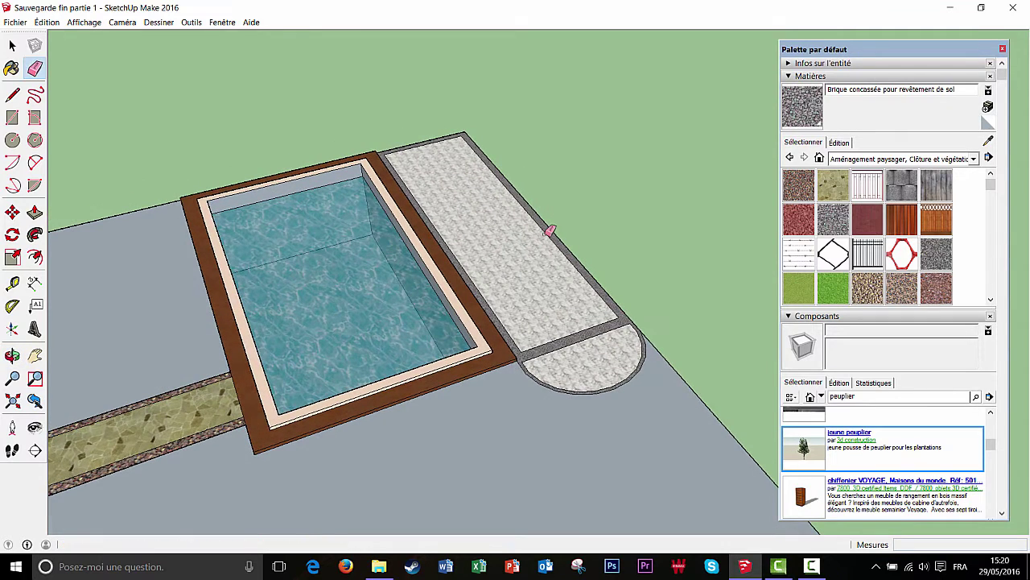
pyautogui.click(886, 396)
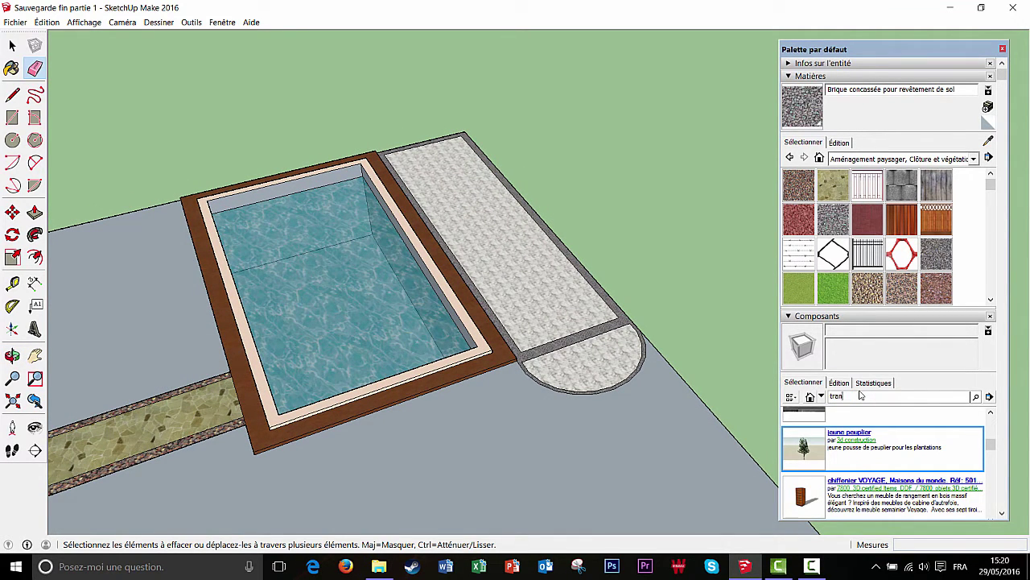
pyautogui.press('Return')
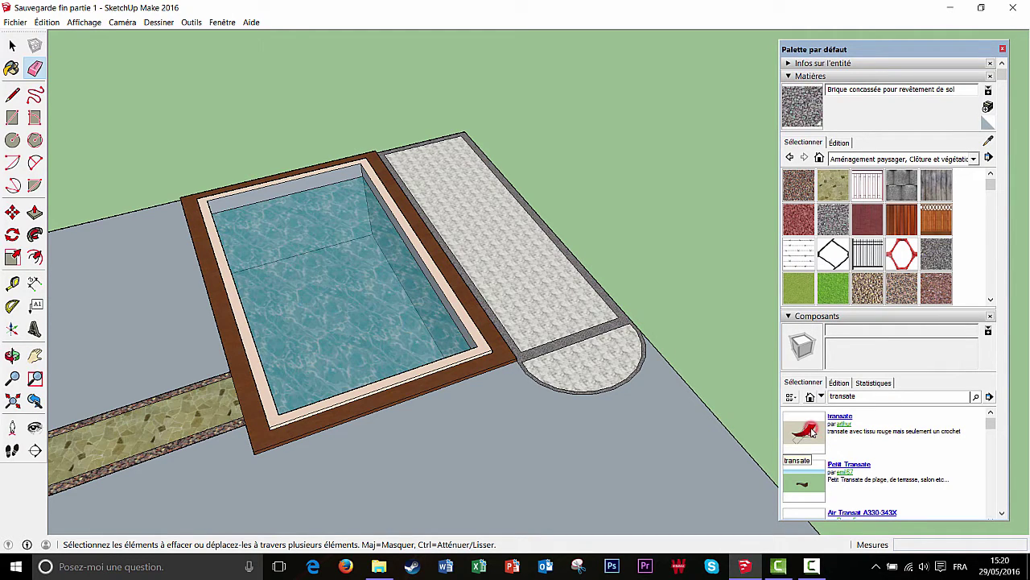
pyautogui.click(811, 433)
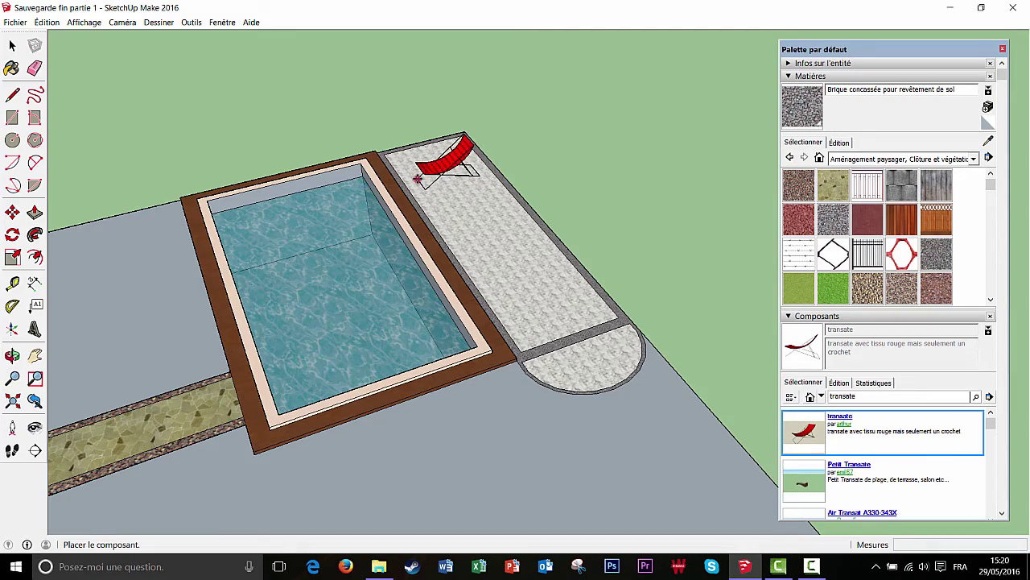
pyautogui.click(418, 178)
# Copy the red sun lounger twice along the marble area, spaced about 296 cm and 301 cm apart
pyautogui.moveTo(504, 228); pyautogui.dragTo(477, 197, button='middle')
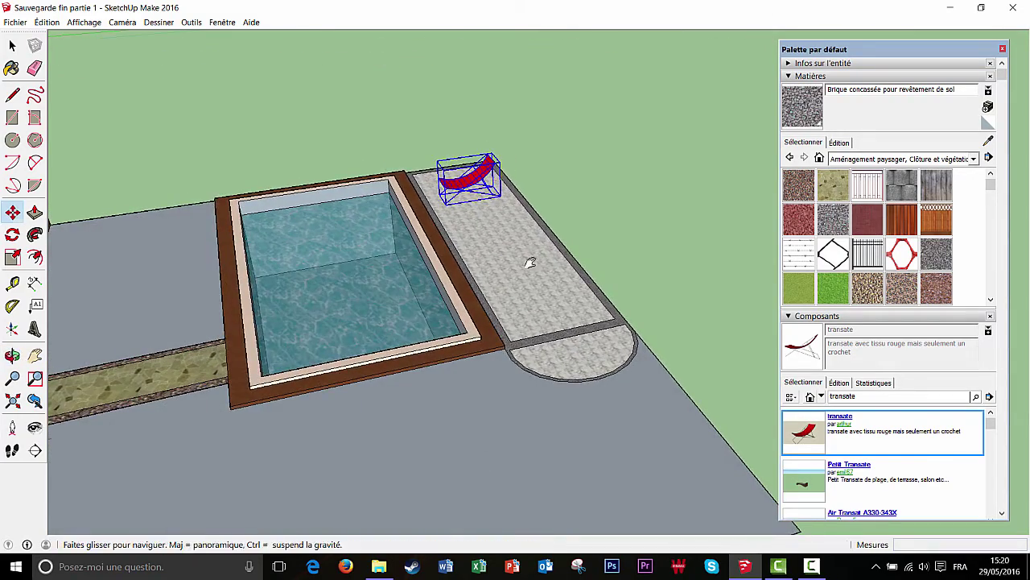
pyautogui.keyDown('shift'); pyautogui.moveTo(531, 263); pyautogui.dragTo(465, 370, button='middle'); pyautogui.keyUp('shift')
pyautogui.scroll(3, 435, 332)
pyautogui.scroll(-1, 427, 332)
pyautogui.scroll(-1, 418, 309)
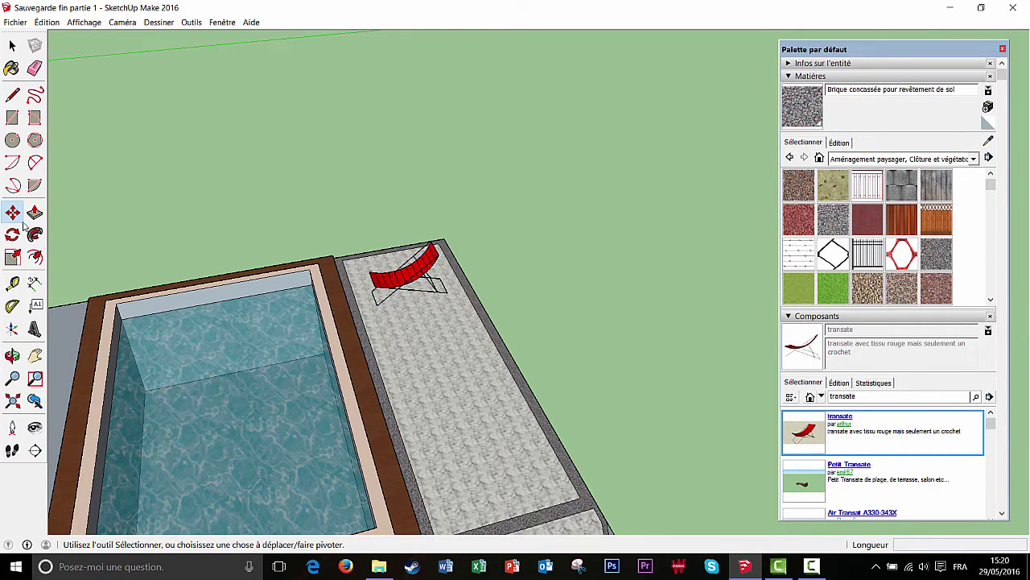
pyautogui.press('ctrl')
pyautogui.click(412, 277)
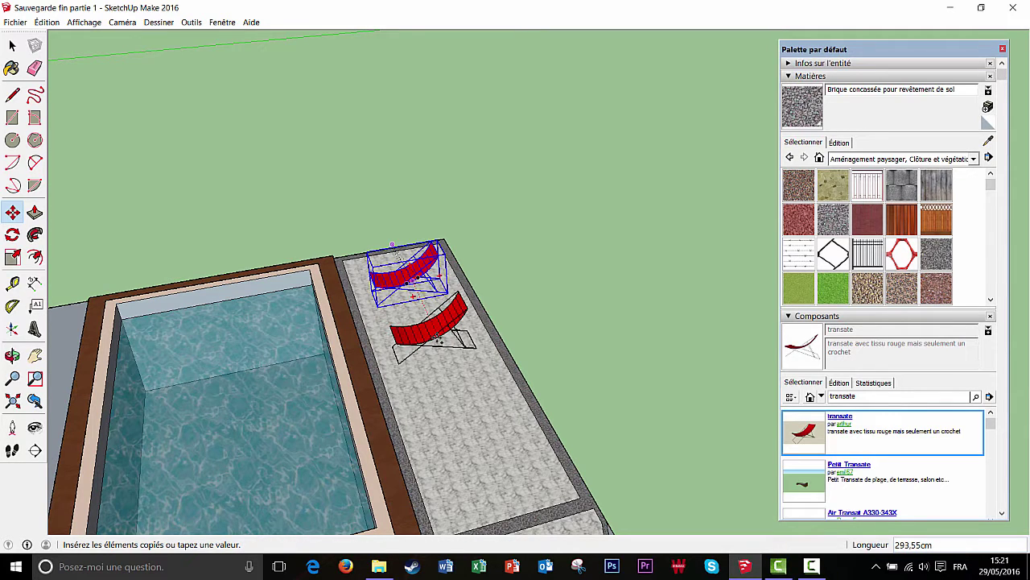
pyautogui.click(440, 338)
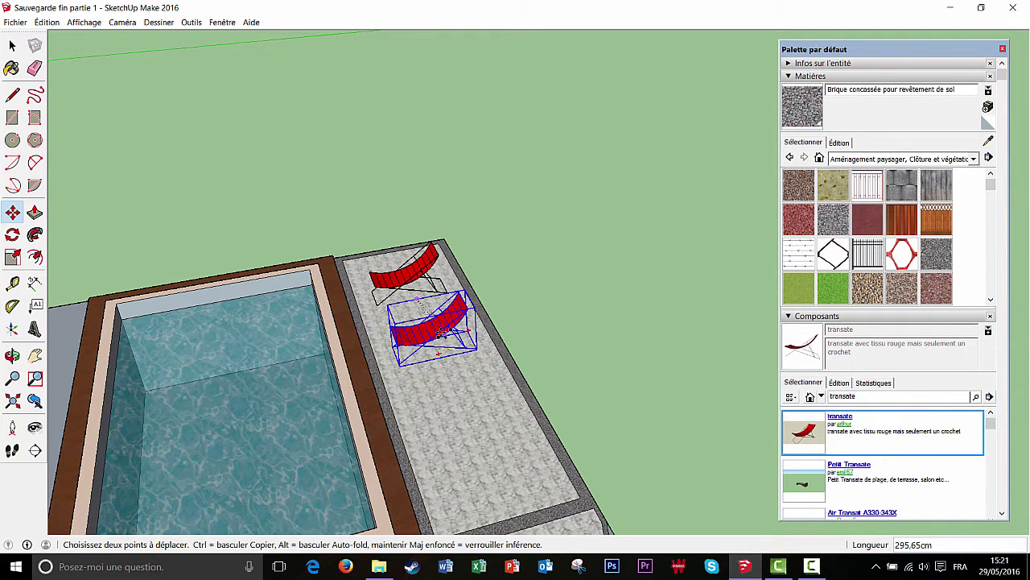
pyautogui.click(440, 332)
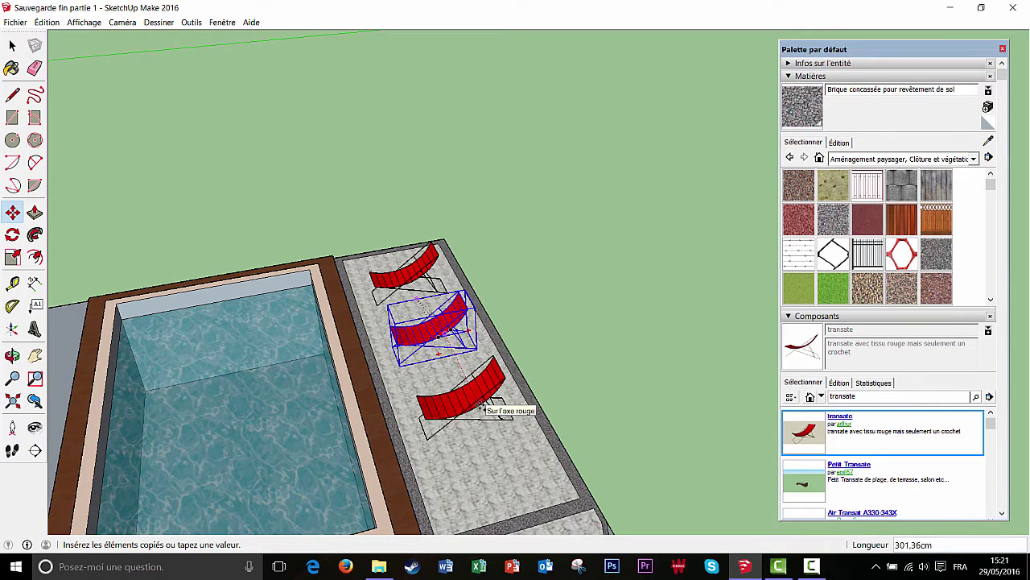
pyautogui.click(481, 406)
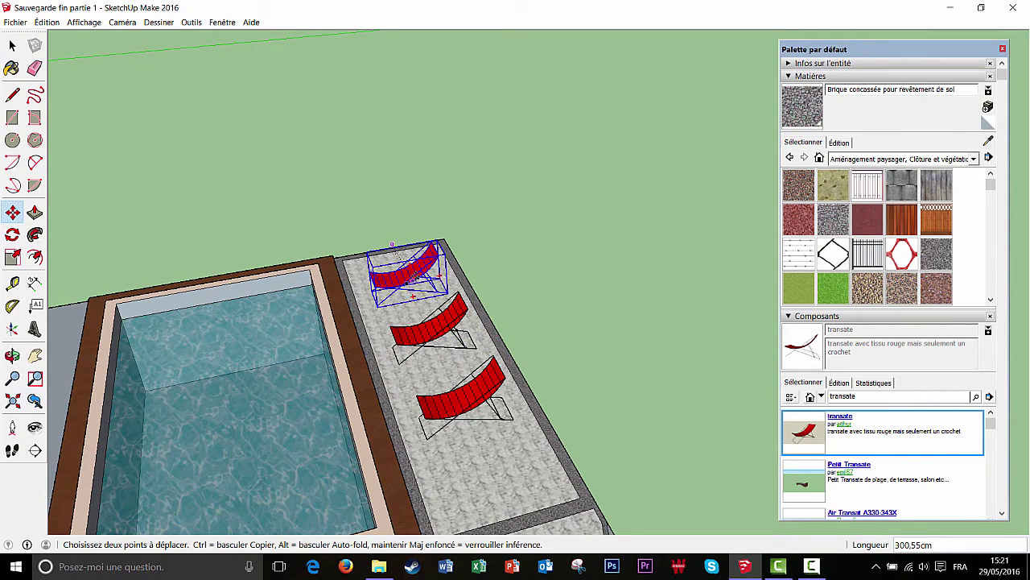
# Rotate the far and the middle sun loungers slightly so that they stand at a less regular angle
pyautogui.moveTo(414, 278); pyautogui.dragTo(409, 292, button='middle')
pyautogui.scroll(4, 409, 290)
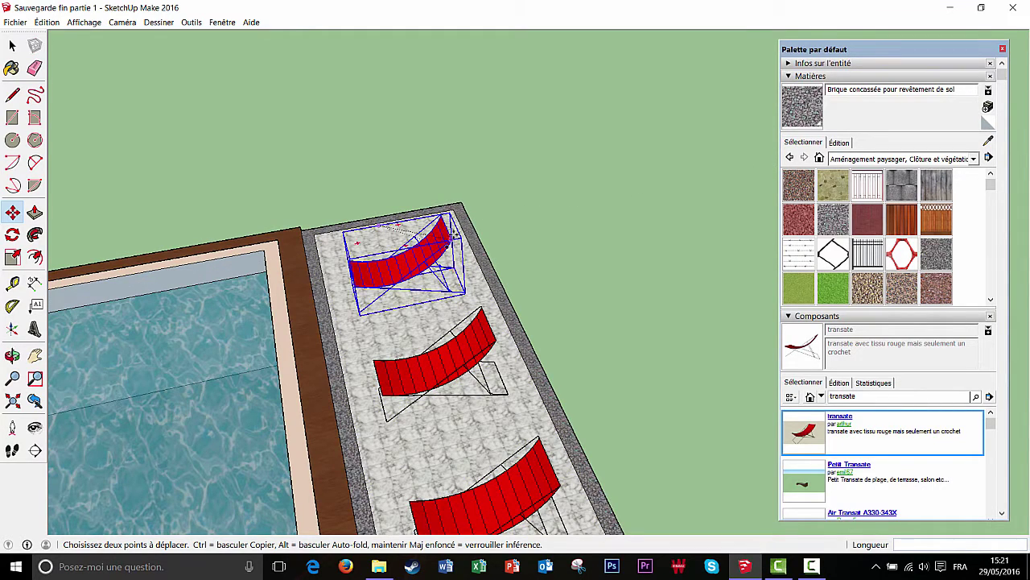
pyautogui.moveTo(379, 233); pyautogui.dragTo(407, 227, button='middle')
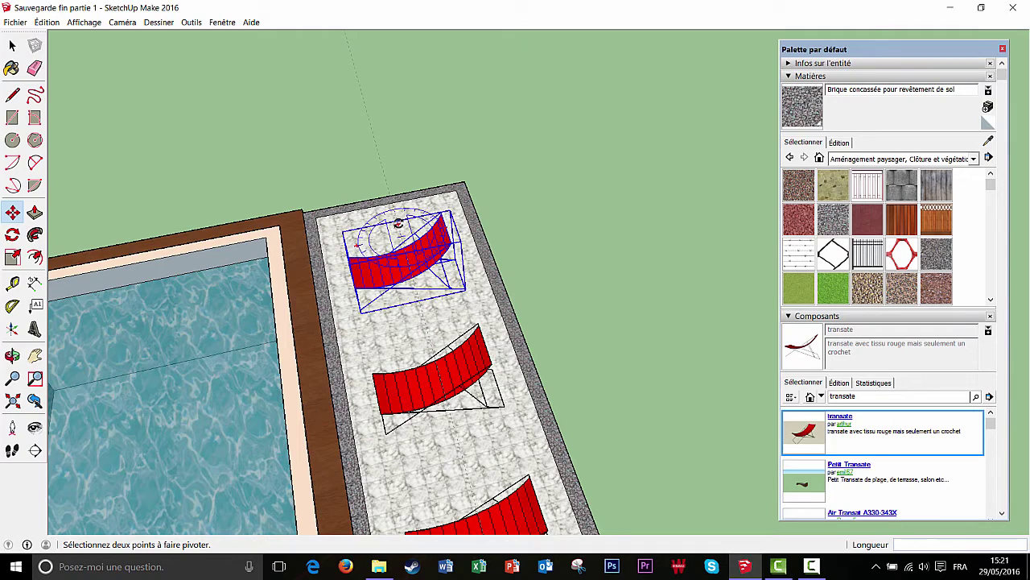
pyautogui.moveTo(399, 223); pyautogui.dragTo(402, 251)
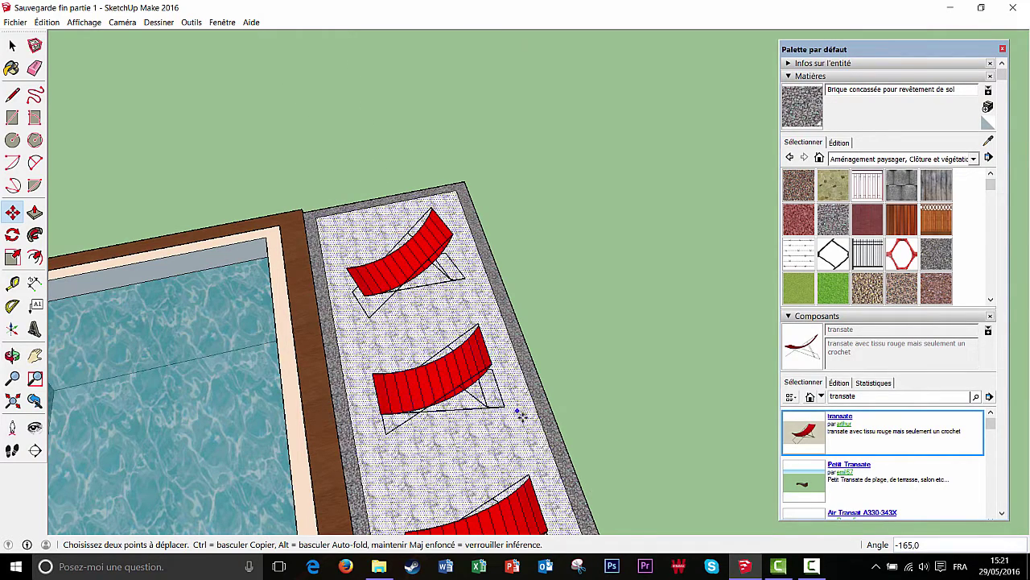
pyautogui.moveTo(518, 414)
pyautogui.mouseDown(button='middle')
pyautogui.moveTo(511, 357)
pyautogui.moveTo(520, 407)
pyautogui.mouseUp(button='middle')
pyautogui.moveTo(513, 443); pyautogui.dragTo(505, 380, button='middle')
pyautogui.moveTo(499, 342); pyautogui.dragTo(506, 349)
pyautogui.scroll(-3, 407, 435)
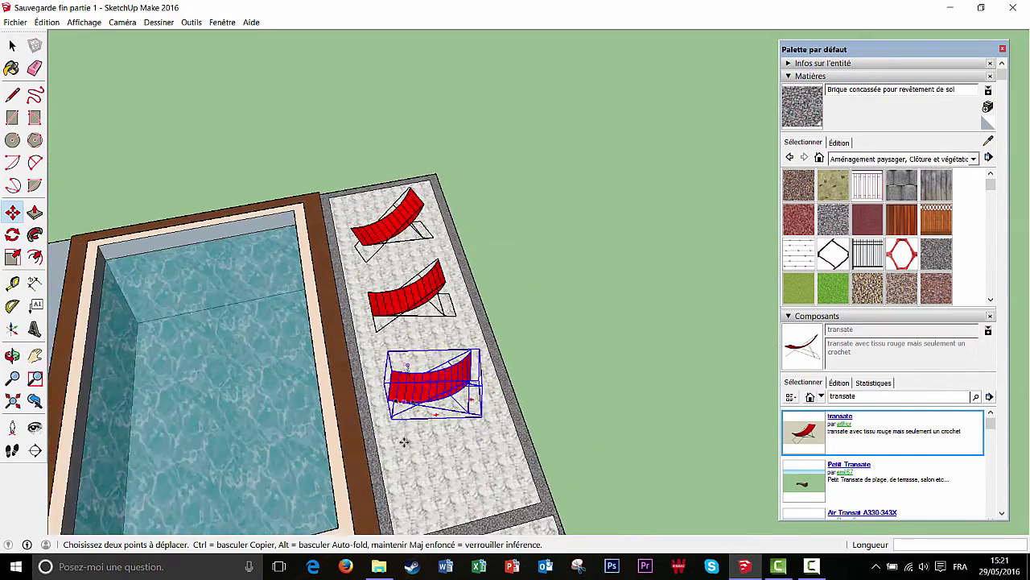
# Open the 3D Warehouse model search and search it for barbecue
pyautogui.moveTo(403, 488); pyautogui.dragTo(523, 316, button='middle')
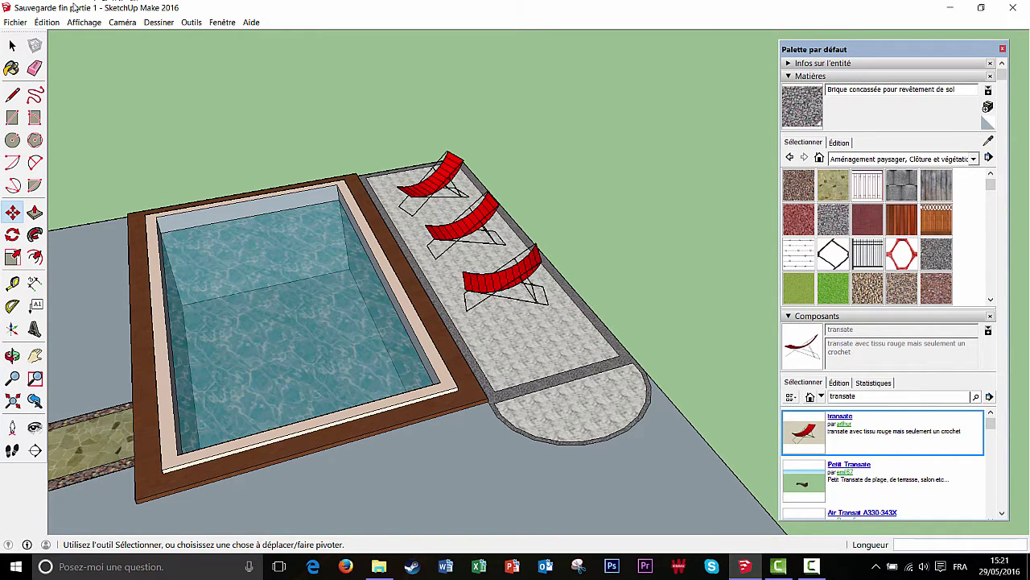
pyautogui.click(14, 21)
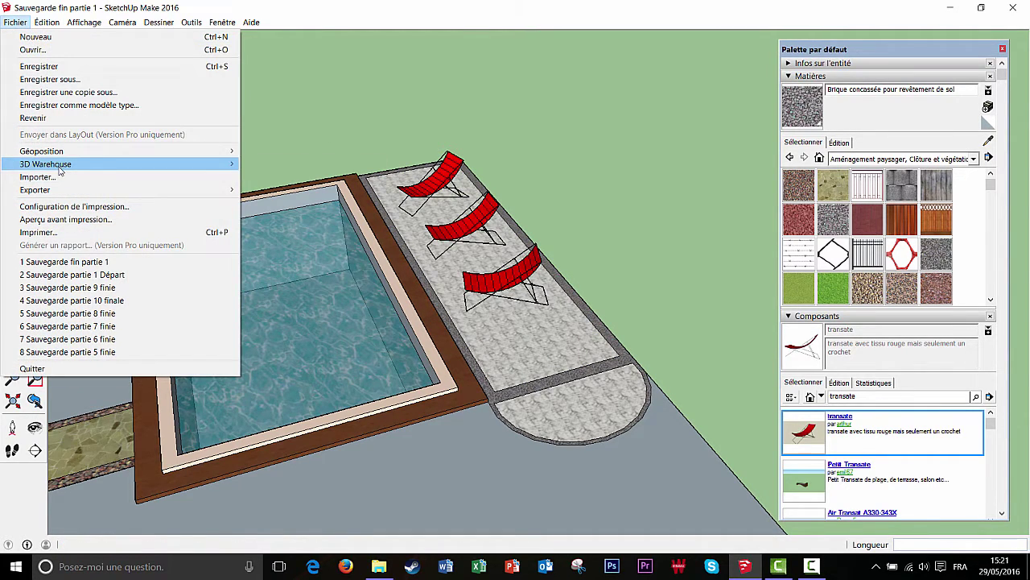
pyautogui.moveTo(59, 169)
pyautogui.click(288, 165)
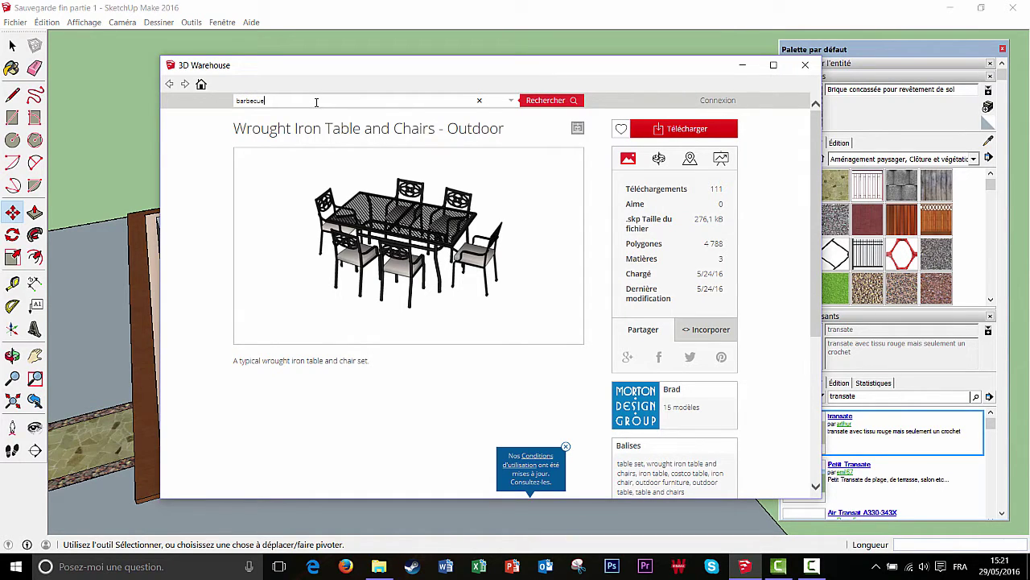
pyautogui.press('Return')
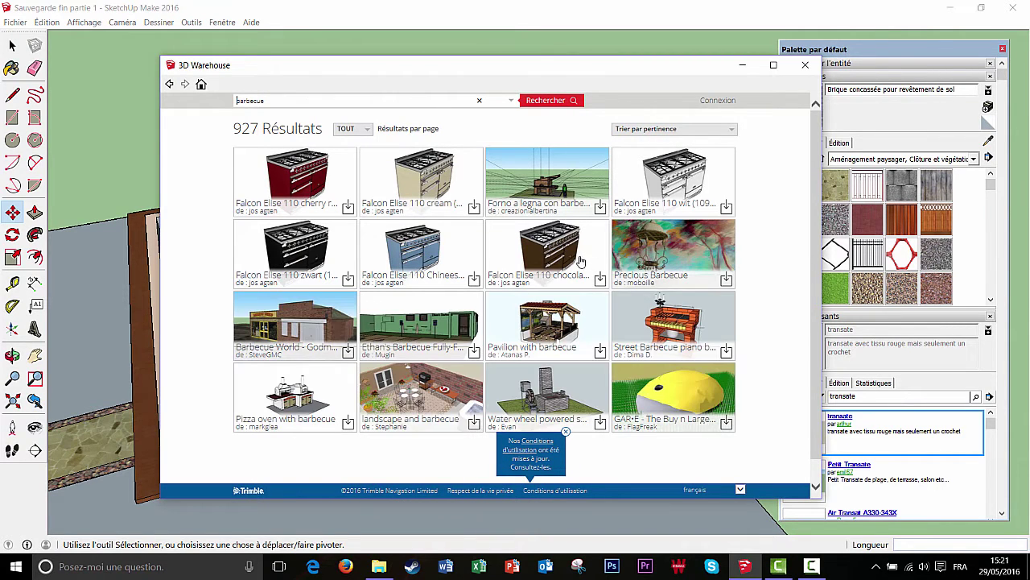
# Load the Barbecue model with the silver lid and black side shelves directly into the model and place it on the half circle
pyautogui.scroll(-1, 561, 255)
pyautogui.scroll(-3, 561, 256)
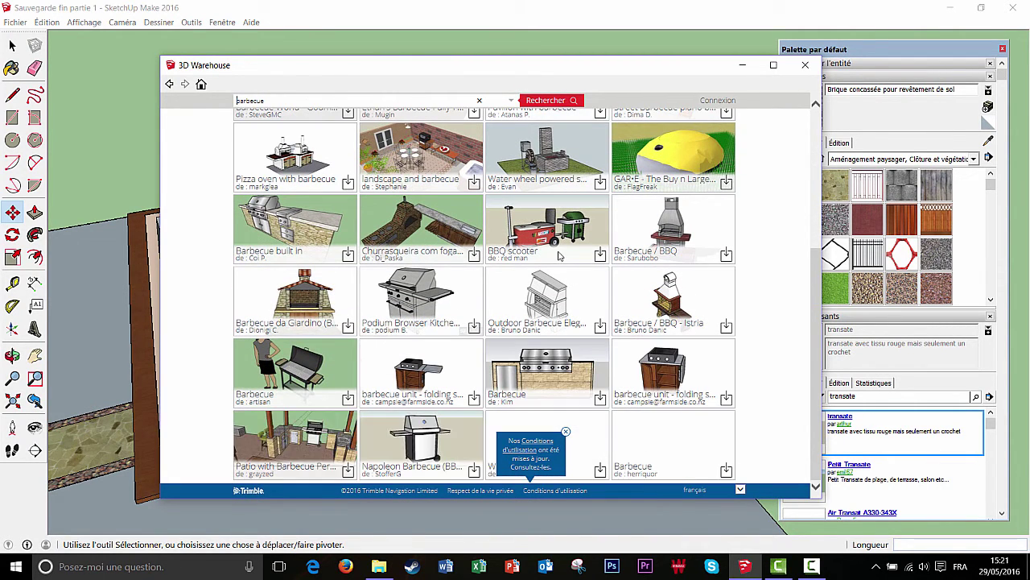
pyautogui.scroll(-6, 561, 256)
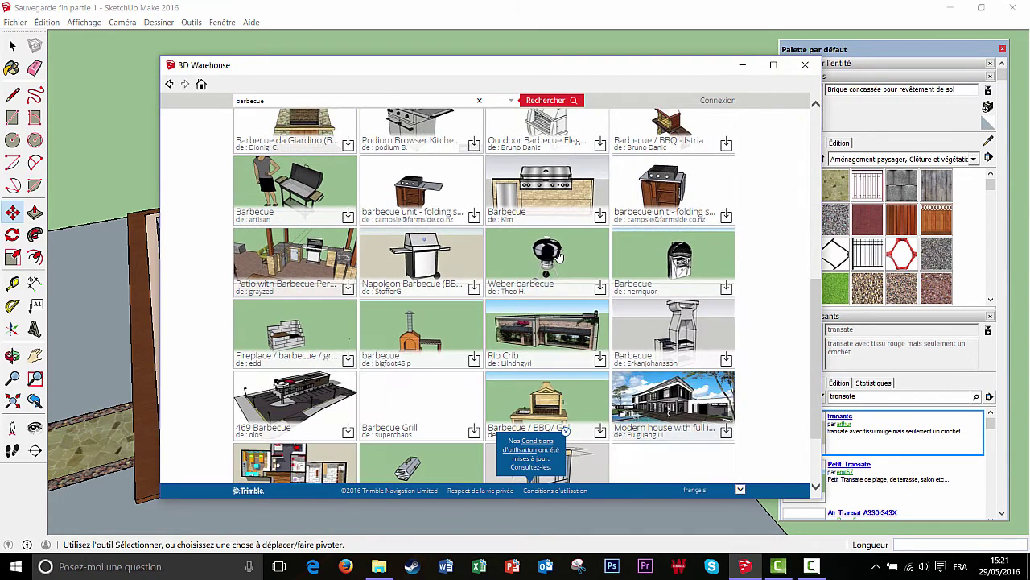
pyautogui.scroll(-4, 561, 256)
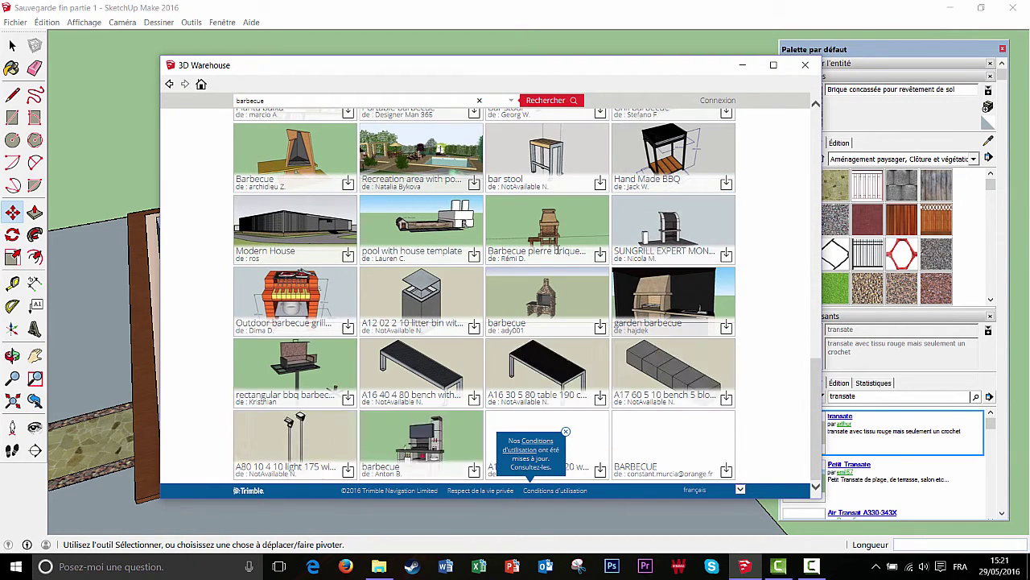
pyautogui.scroll(-4, 558, 291)
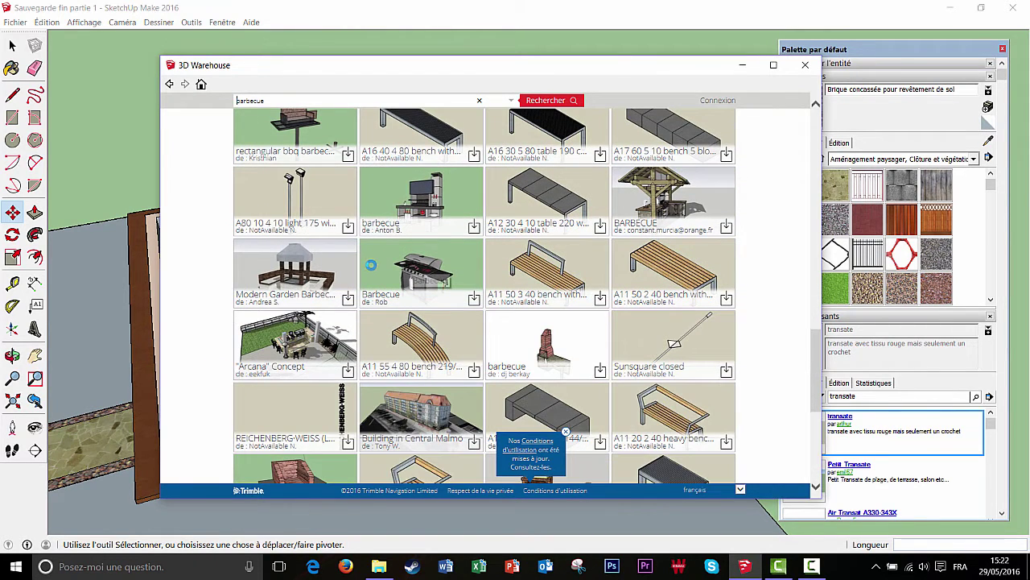
pyautogui.click(385, 269)
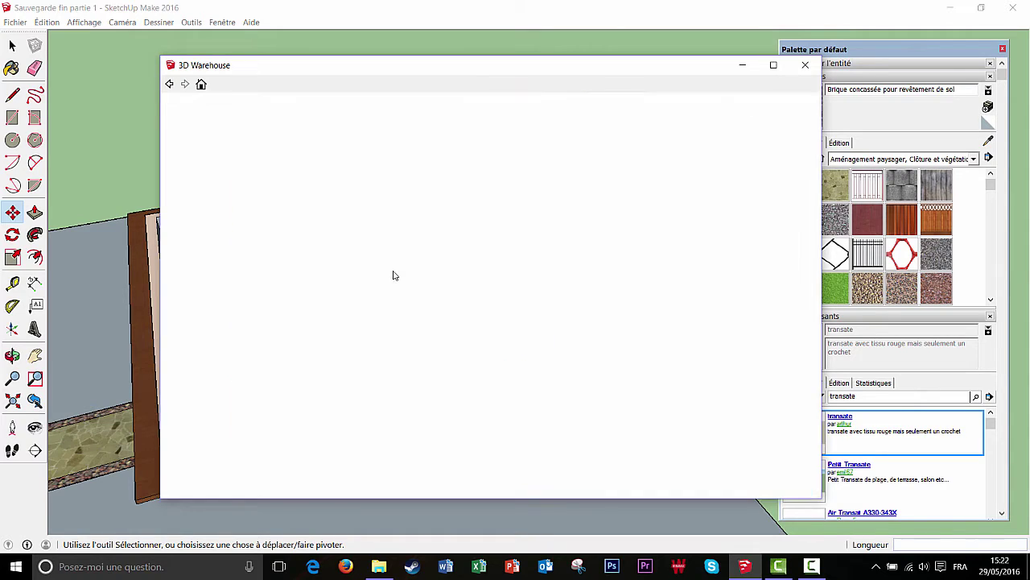
pyautogui.click(676, 131)
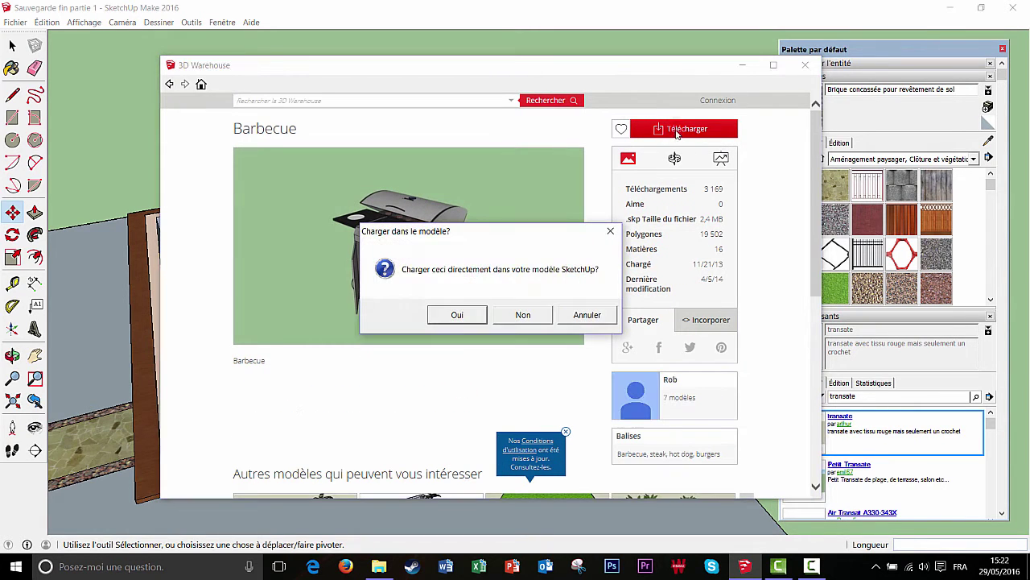
pyautogui.click(456, 317)
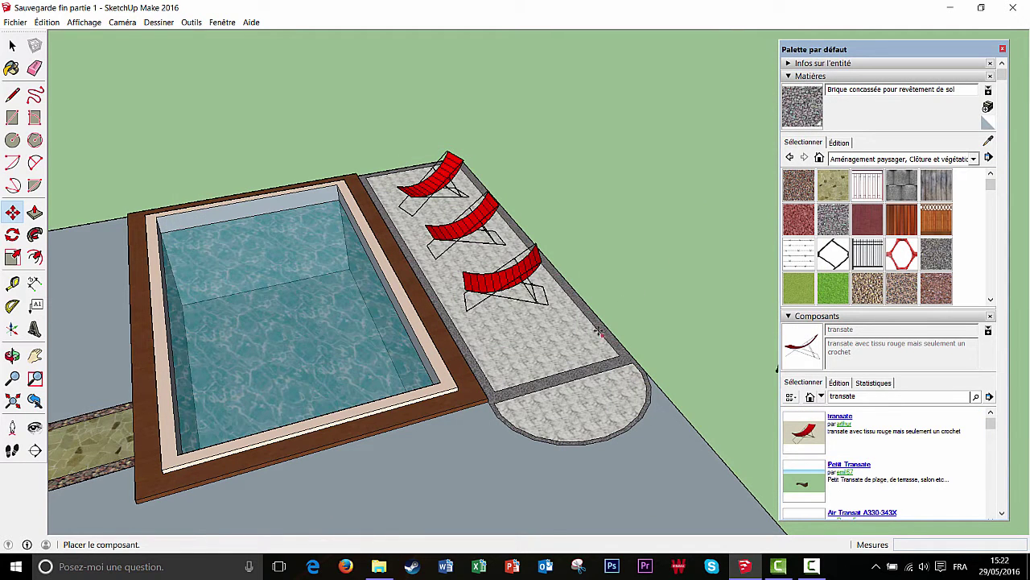
pyautogui.click(380, 368)
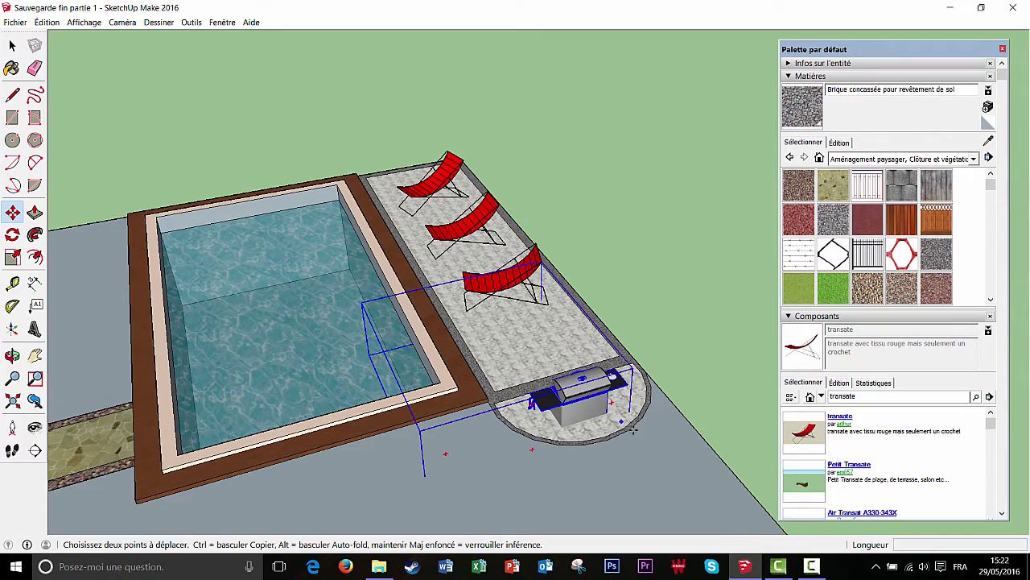
pyautogui.moveTo(632, 429)
pyautogui.mouseDown(button='middle')
pyautogui.moveTo(620, 411)
pyautogui.moveTo(575, 405)
pyautogui.moveTo(623, 412)
pyautogui.mouseUp(button='middle')
pyautogui.scroll(4, 574, 406)
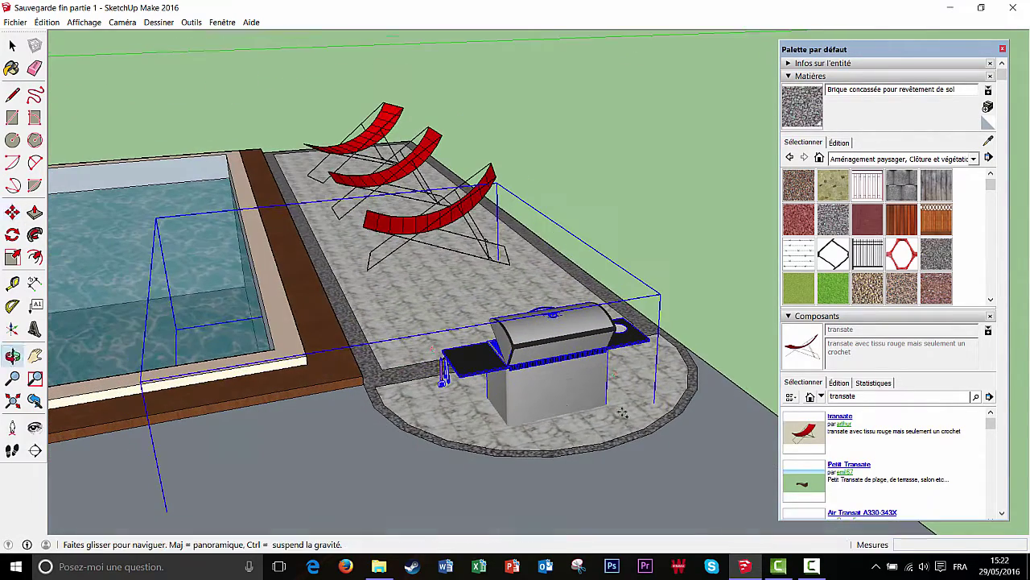
pyautogui.press('ctrl')
pyautogui.click(538, 386)
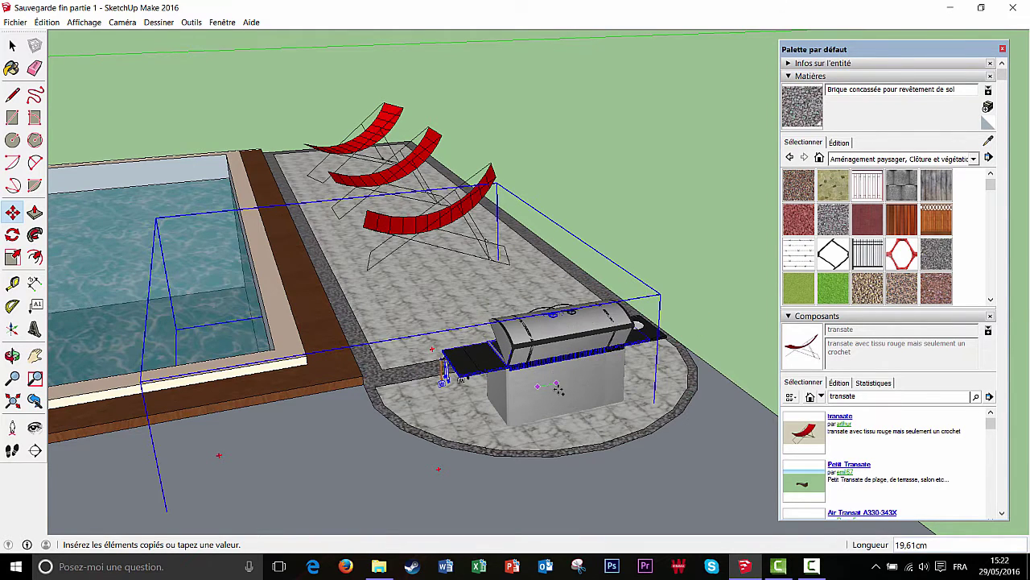
pyautogui.click(613, 397)
pyautogui.hotkey('ctrl', 'z')
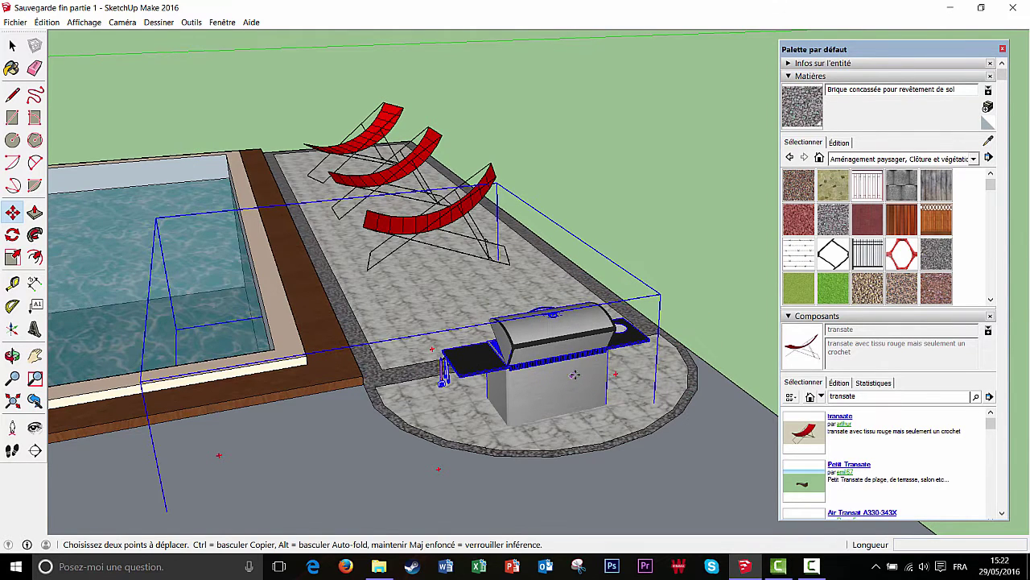
# Raise the barbecue about 34 cm along the blue axis so that it stands on the half circle
pyautogui.click(581, 370)
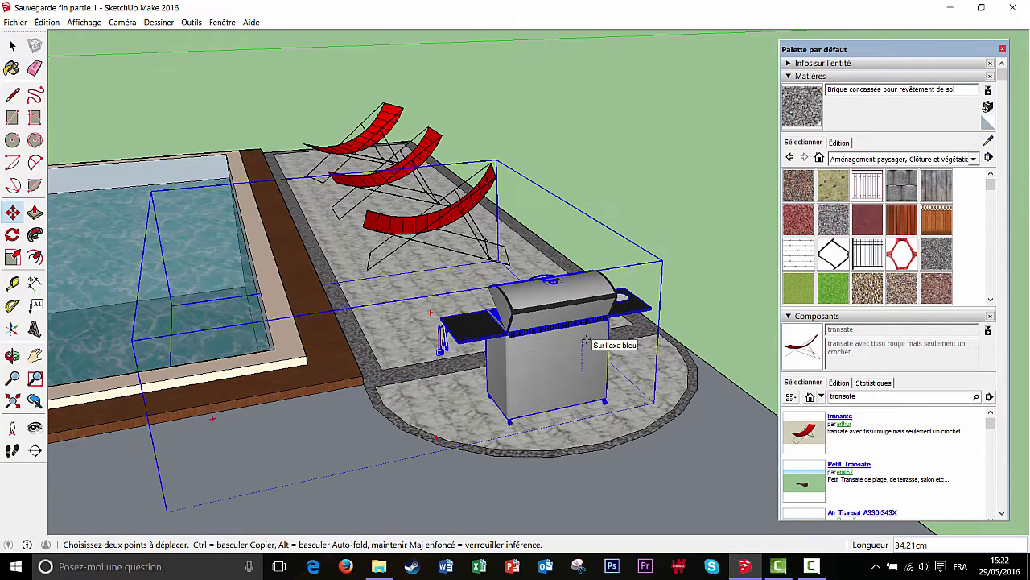
pyautogui.moveTo(585, 338); pyautogui.dragTo(533, 429, button='middle')
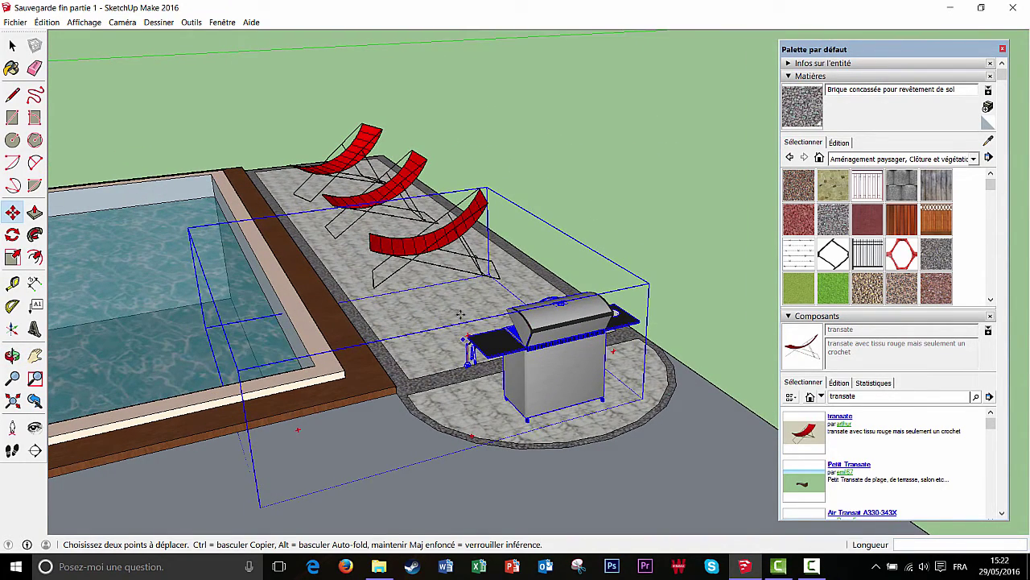
pyautogui.moveTo(460, 314); pyautogui.dragTo(516, 298, button='middle')
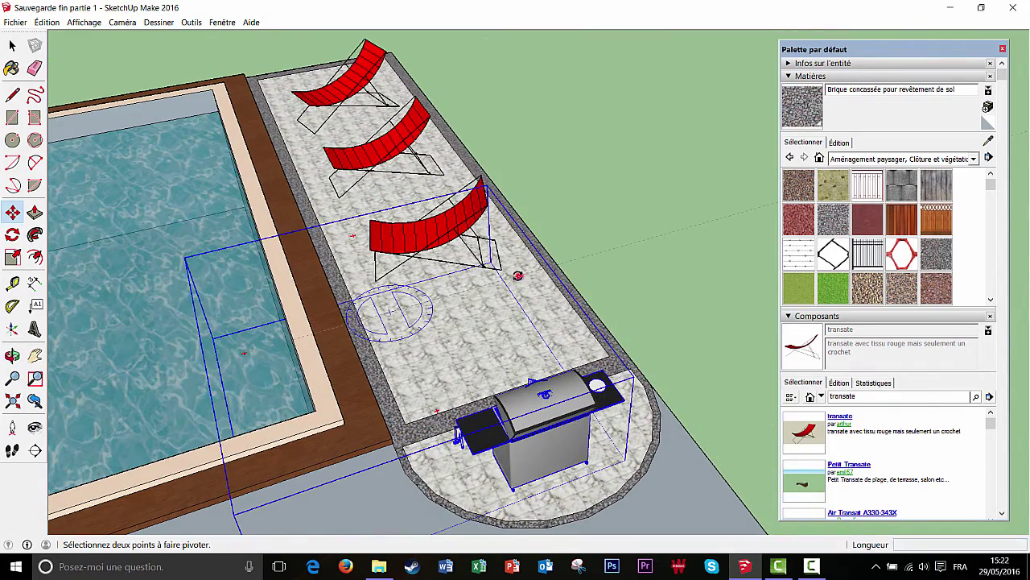
# Rotate the barbecue by about 172.5° so its doors face the pool side, place it back on the half circle, and deselect it
pyautogui.click(521, 277)
pyautogui.click(370, 284)
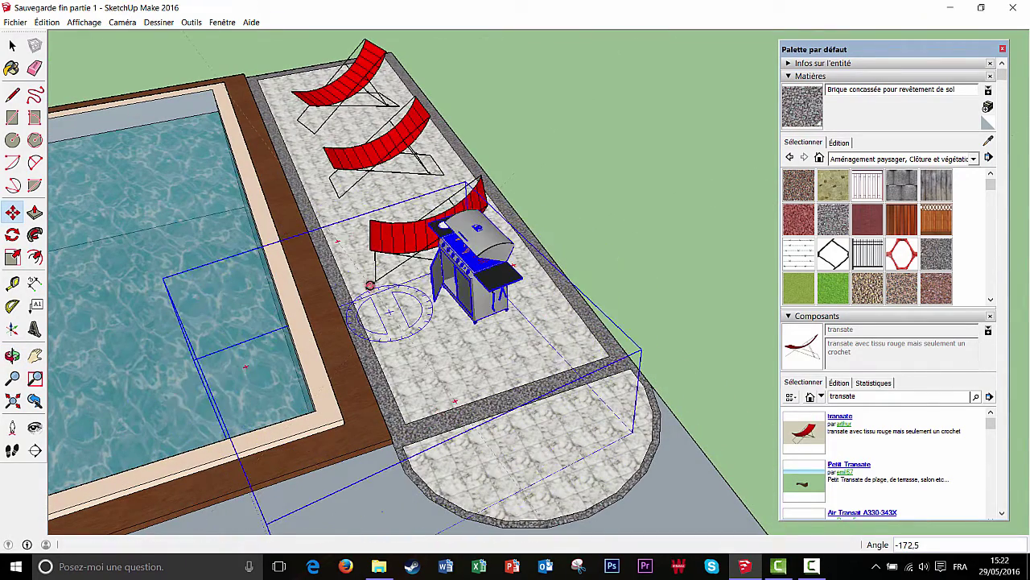
pyautogui.click(465, 297)
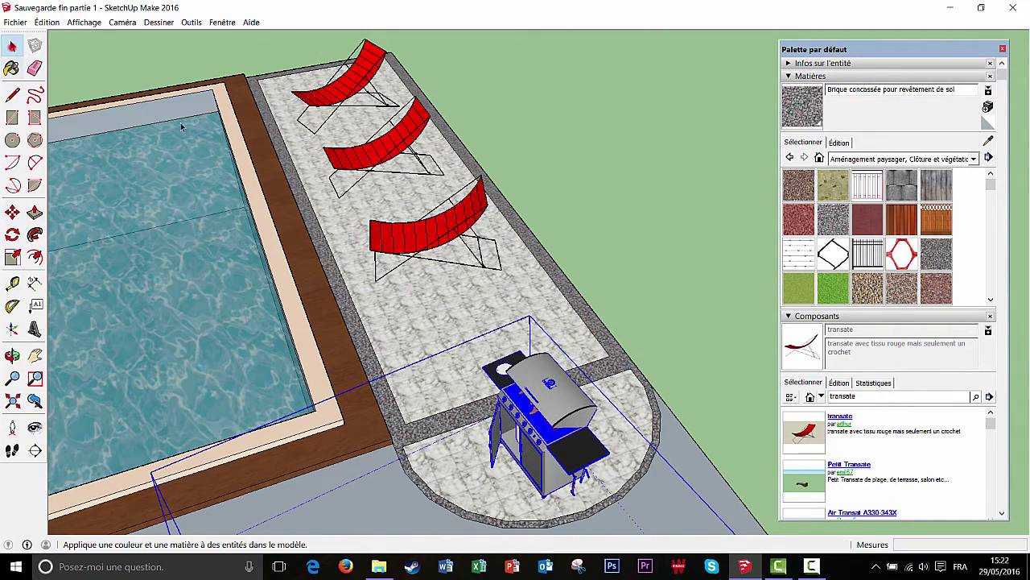
pyautogui.click(12, 46)
pyautogui.click(608, 191)
pyautogui.moveTo(609, 191); pyautogui.dragTo(579, 173, button='middle')
pyautogui.scroll(-5, 496, 471)
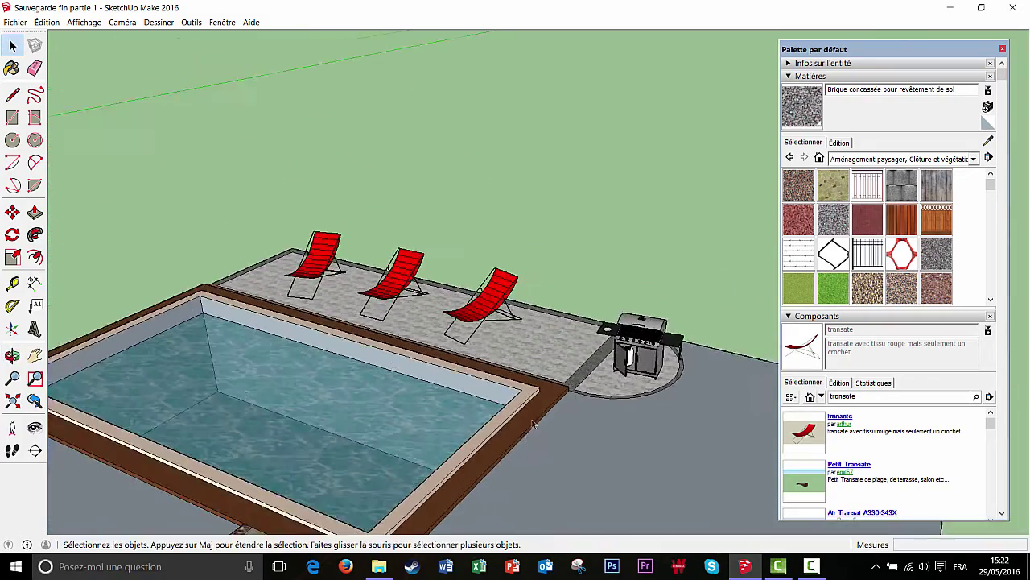
# Paint the unpainted ground around the pool on both sides of the stone path with the material Gazon vert clair
pyautogui.keyDown('shift'); pyautogui.moveTo(588, 425); pyautogui.dragTo(597, 165, button='middle'); pyautogui.keyUp('shift')
pyautogui.scroll(-6, 492, 346)
pyautogui.moveTo(543, 355); pyautogui.dragTo(423, 299, button='middle')
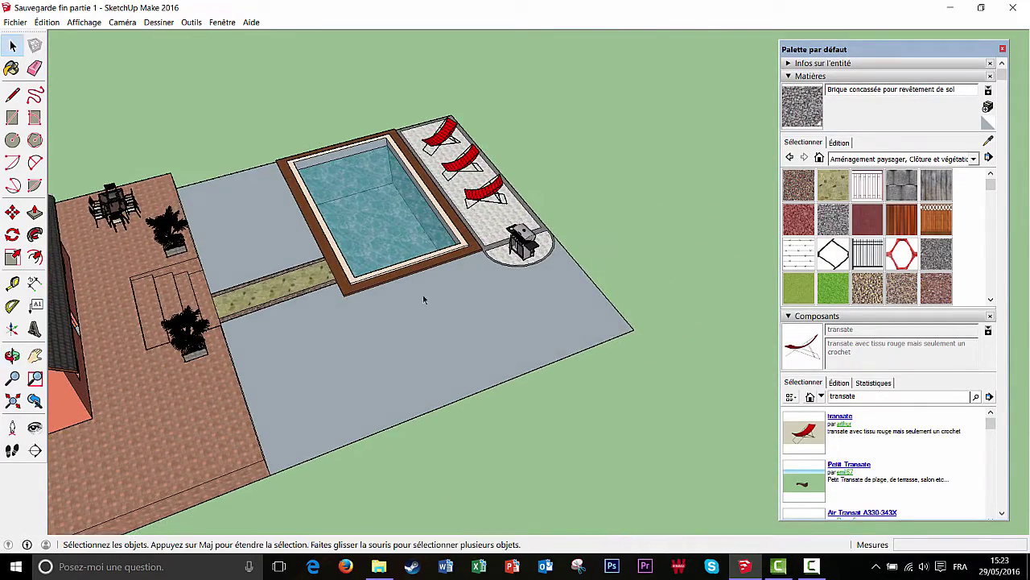
pyautogui.click(810, 289)
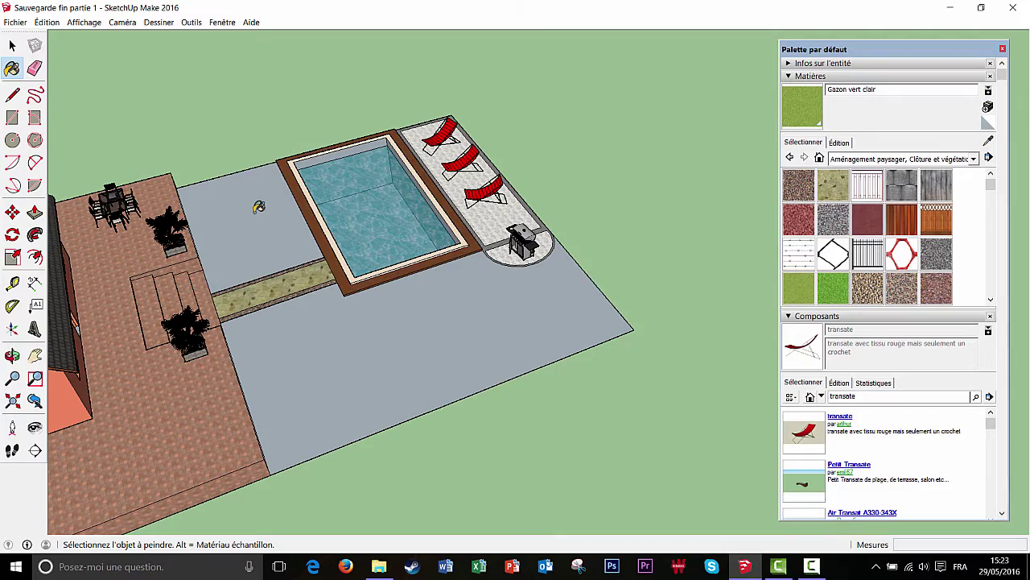
pyautogui.click(261, 220)
# Draw a rectangular strip along the outside of the property's long side by the trees, from the front corner to the pool end
pyautogui.moveTo(356, 332)
pyautogui.mouseDown(button='middle')
pyautogui.moveTo(207, 305)
pyautogui.moveTo(387, 340)
pyautogui.moveTo(414, 325)
pyautogui.moveTo(488, 320)
pyautogui.moveTo(469, 322)
pyautogui.moveTo(651, 339)
pyautogui.mouseUp(button='middle')
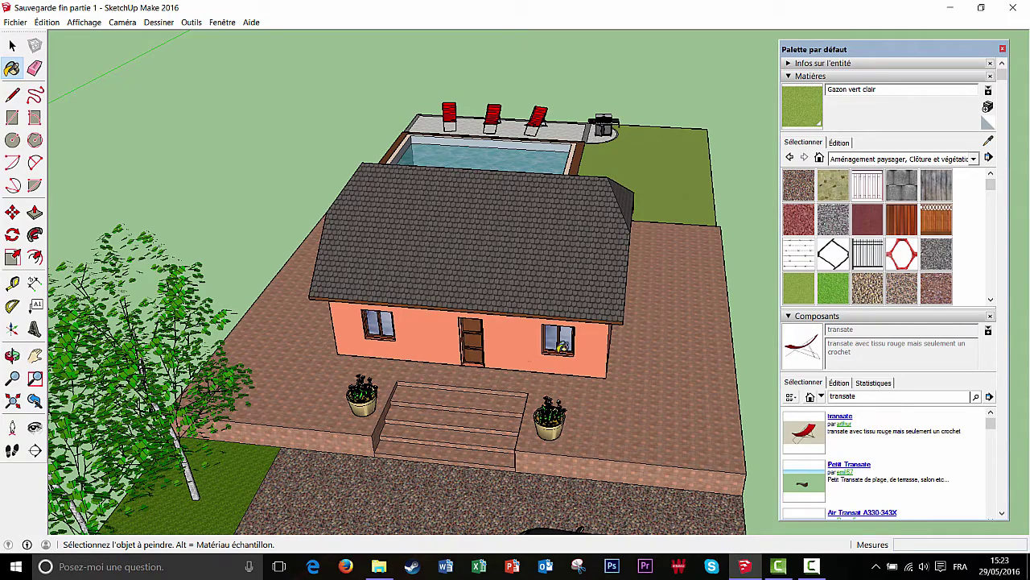
pyautogui.moveTo(561, 345)
pyautogui.mouseDown(button='middle')
pyautogui.moveTo(464, 398)
pyautogui.moveTo(499, 356)
pyautogui.mouseUp(button='middle')
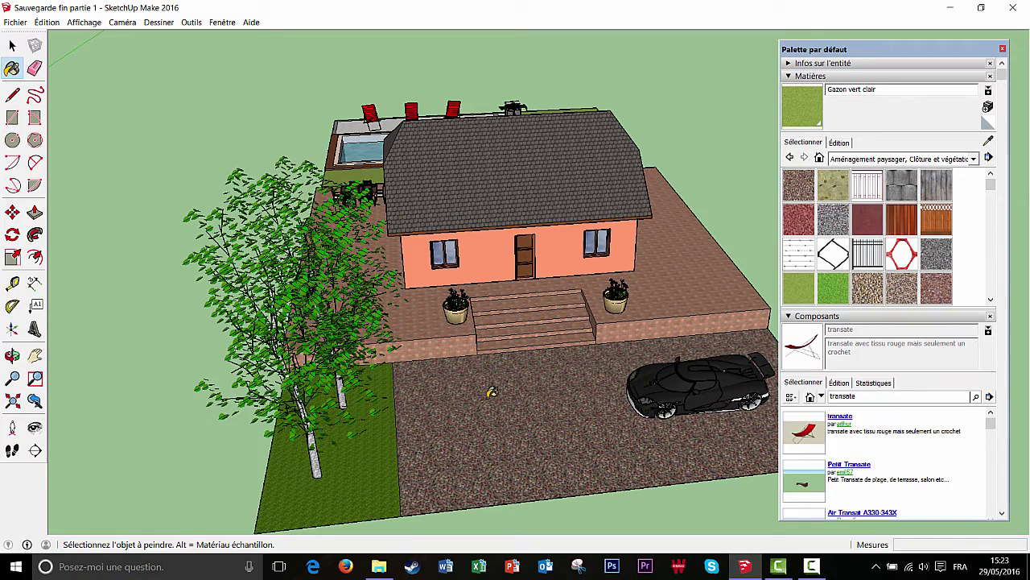
pyautogui.moveTo(491, 391); pyautogui.dragTo(559, 359, button='middle')
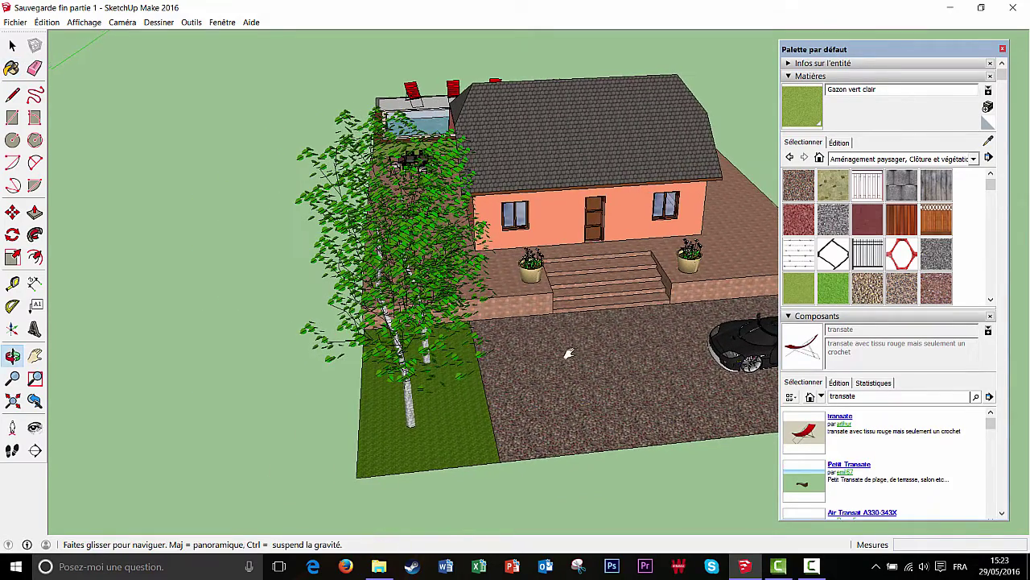
pyautogui.click(15, 123)
pyautogui.scroll(-3, 301, 303)
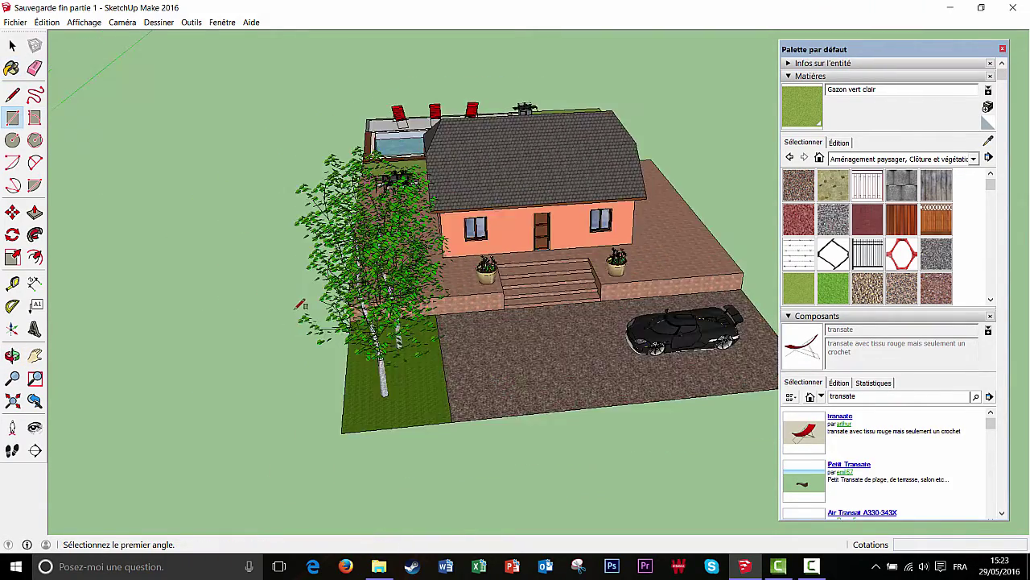
pyautogui.moveTo(302, 305); pyautogui.dragTo(376, 448, button='middle')
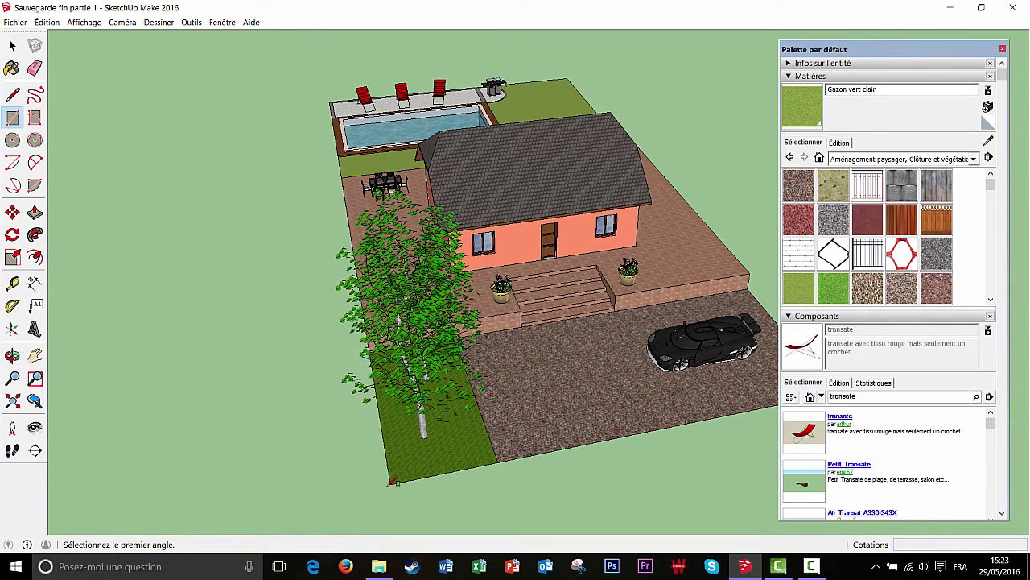
pyautogui.click(391, 483)
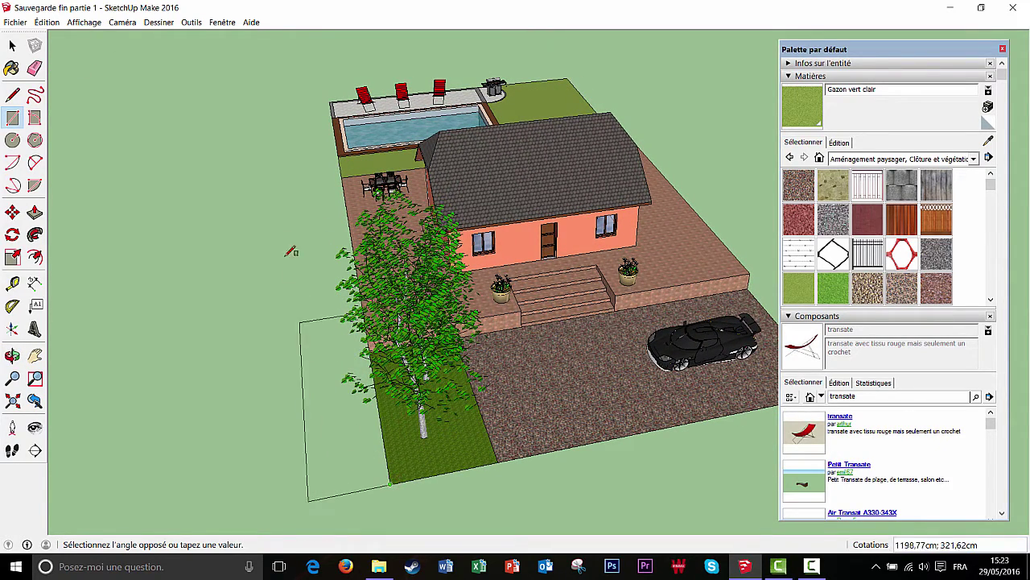
pyautogui.moveTo(288, 155); pyautogui.dragTo(366, 229, button='middle')
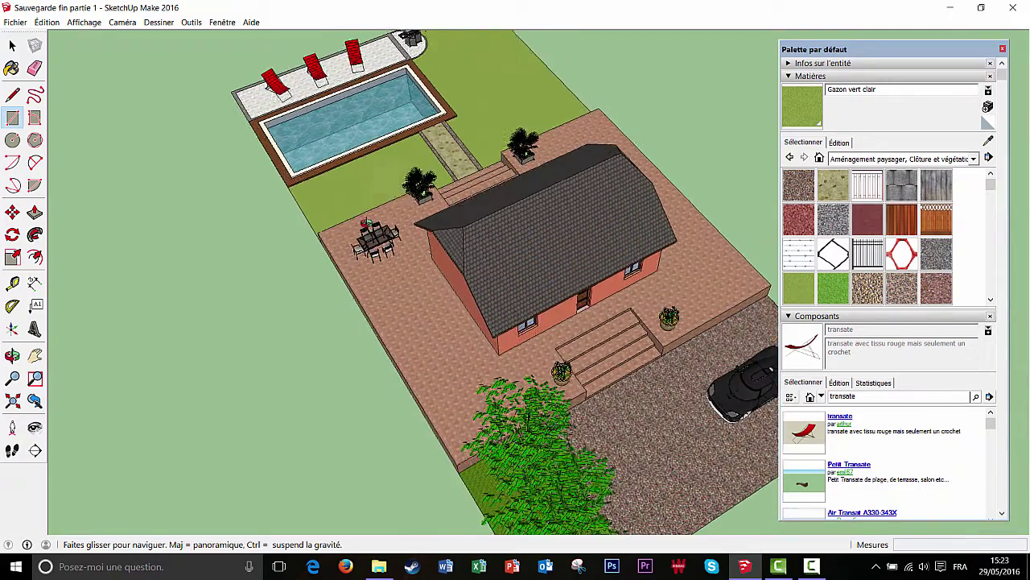
pyautogui.click(157, 120)
pyautogui.moveTo(212, 137); pyautogui.dragTo(318, 168, button='middle')
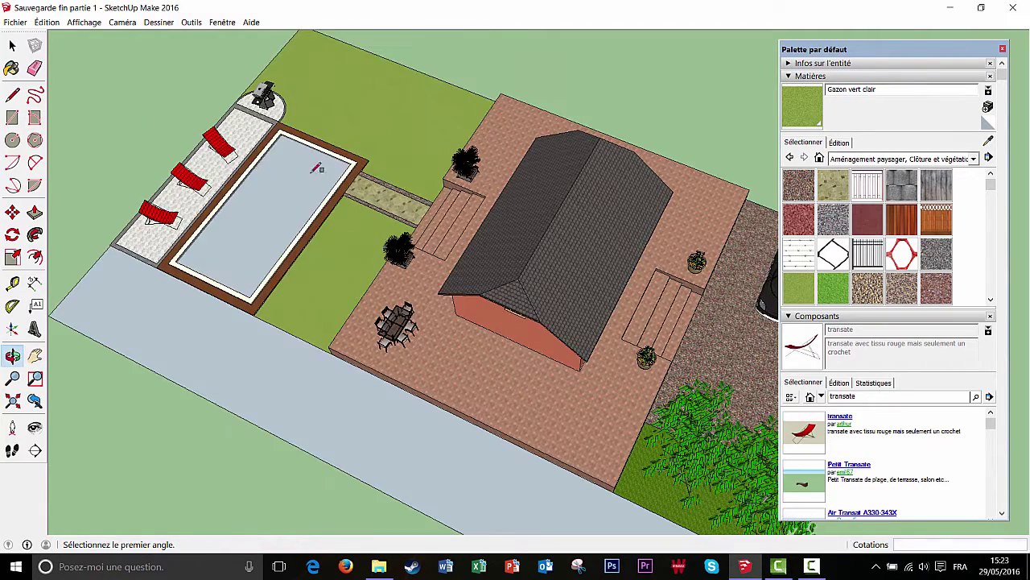
# Draw a rectangular strip behind the sun loungers, spanning the full width of the property and the adjoining side strip
pyautogui.keyDown('shift'); pyautogui.moveTo(190, 195); pyautogui.dragTo(523, 212, button='middle'); pyautogui.keyUp('shift')
pyautogui.moveTo(324, 228); pyautogui.dragTo(728, 259, button='middle')
pyautogui.moveTo(519, 312); pyautogui.dragTo(684, 322, button='middle')
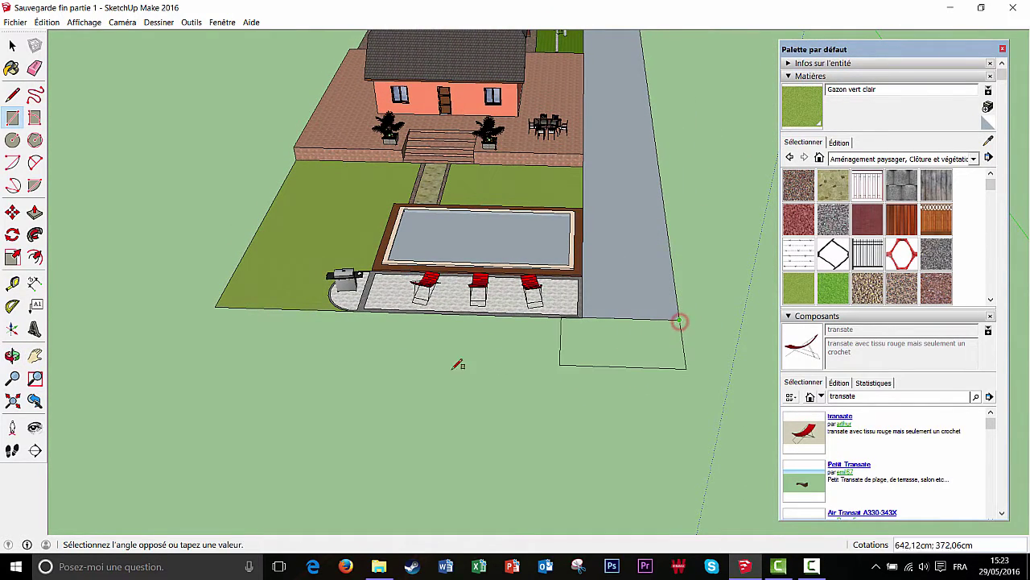
pyautogui.click(180, 372)
pyautogui.moveTo(497, 403); pyautogui.dragTo(499, 448, button='middle')
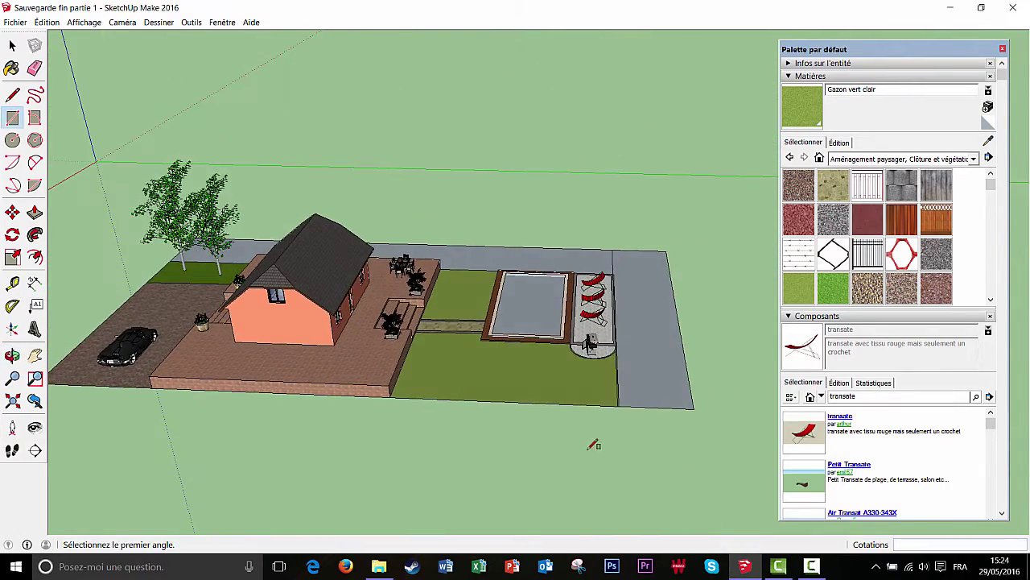
# Try to draw a rectangular strip along the property's long side by the car, and undo it
pyautogui.click(693, 409)
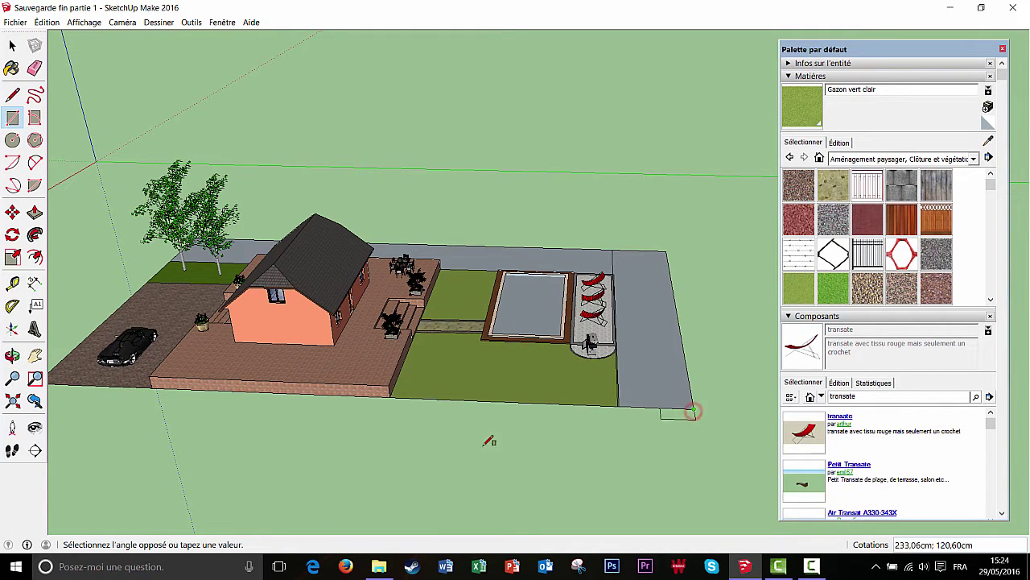
pyautogui.moveTo(131, 412); pyautogui.dragTo(231, 439, button='middle')
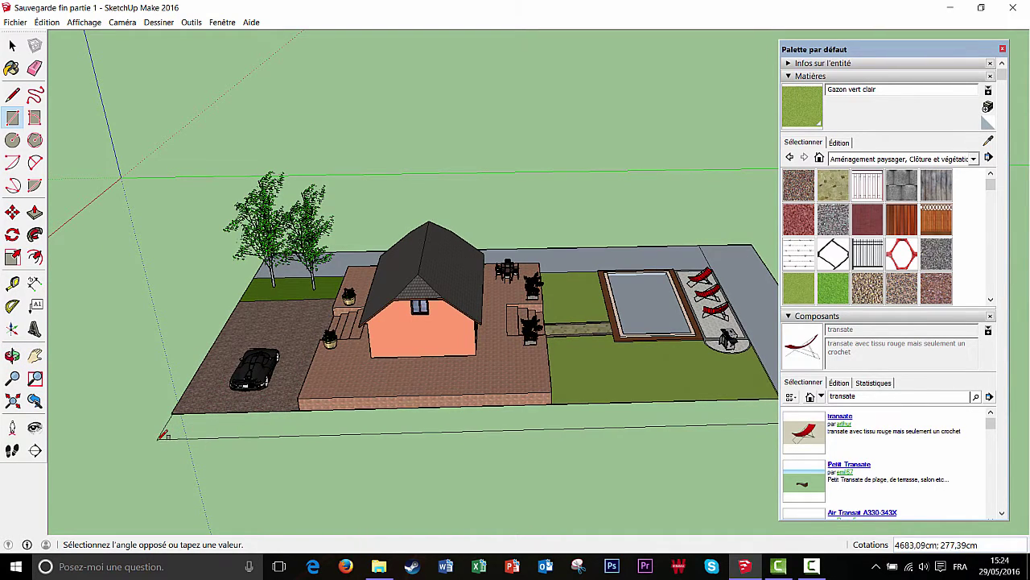
pyautogui.moveTo(158, 442); pyautogui.dragTo(391, 492, button='middle')
pyautogui.moveTo(486, 501); pyautogui.dragTo(430, 457, button='middle')
pyautogui.hotkey('ctrl', 'z')
# Draw a rectangular strip of about 4686 × 433 cm along the property's long side by the car
pyautogui.moveTo(544, 476); pyautogui.dragTo(419, 470, button='middle')
pyautogui.click(769, 373)
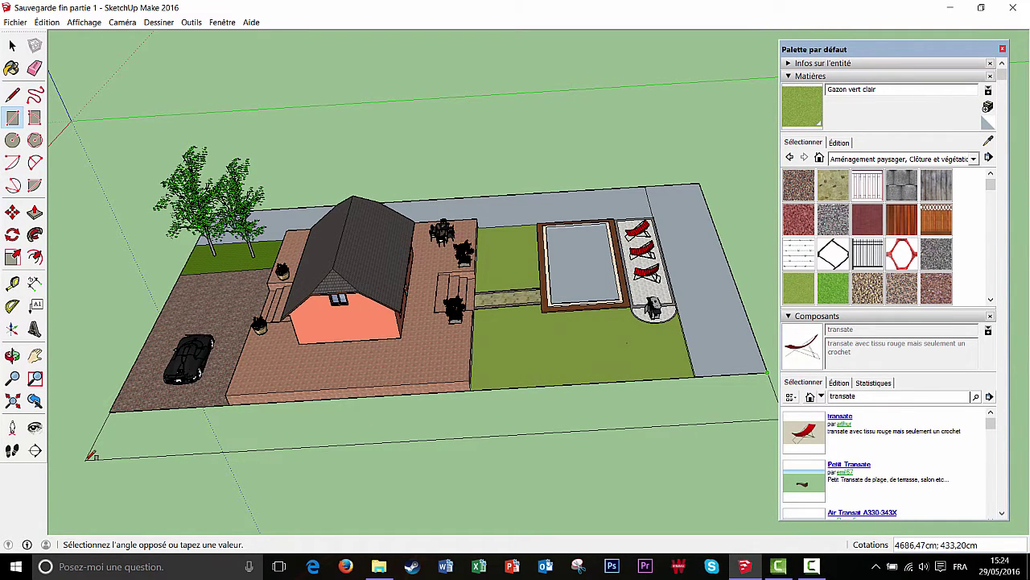
pyautogui.click(88, 458)
# Push/Pull the three strips surrounding the property upward by 150 cm
pyautogui.moveTo(177, 496); pyautogui.dragTo(388, 487, button='middle')
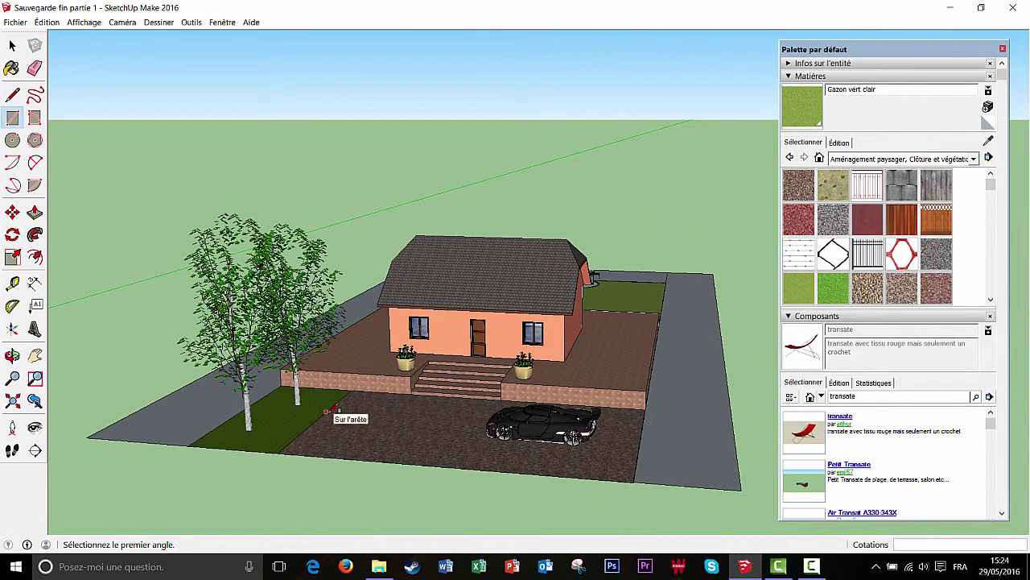
pyautogui.moveTo(375, 459); pyautogui.dragTo(112, 317, button='middle')
pyautogui.click(35, 212)
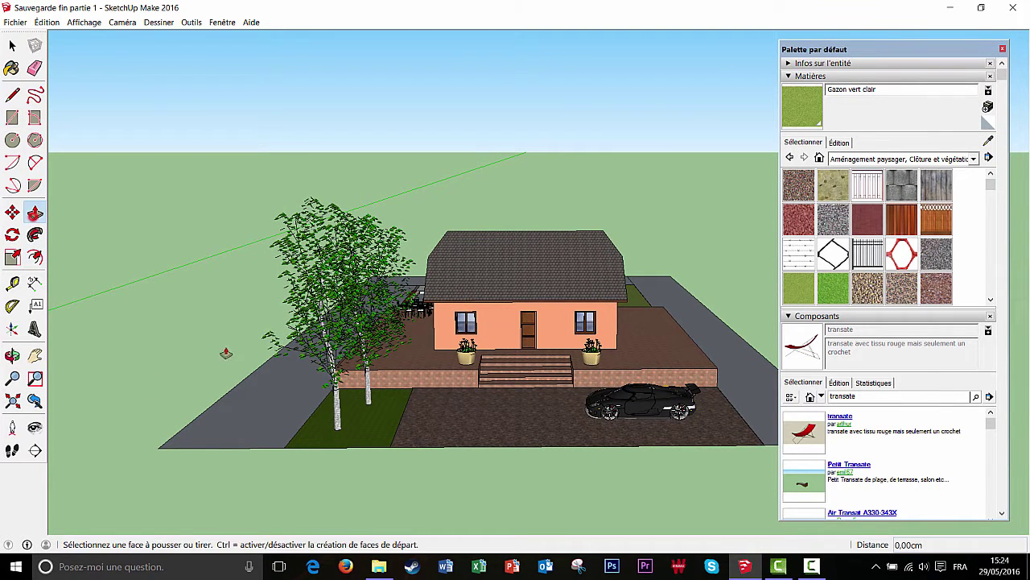
pyautogui.click(265, 408)
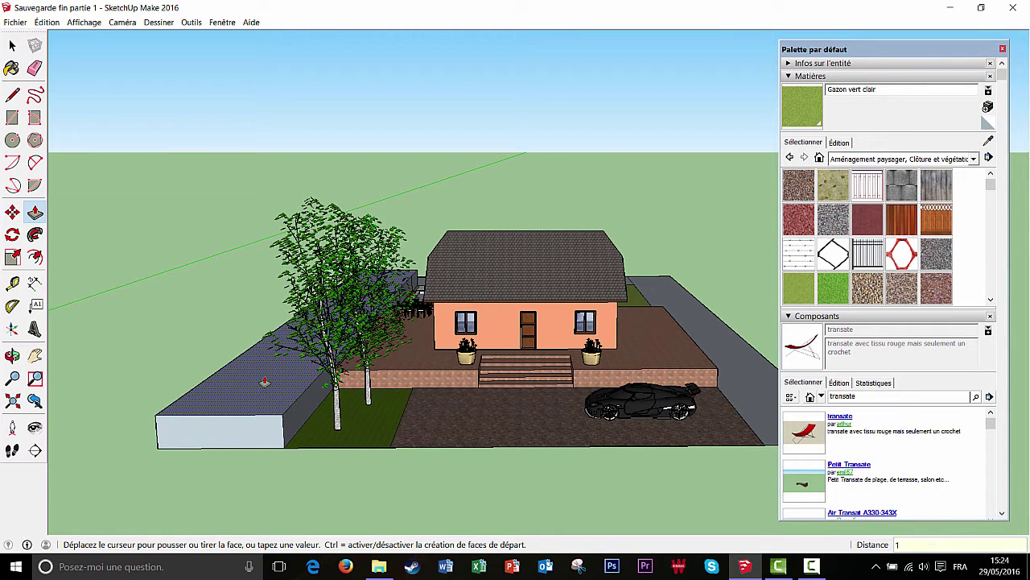
pyautogui.press('Return')
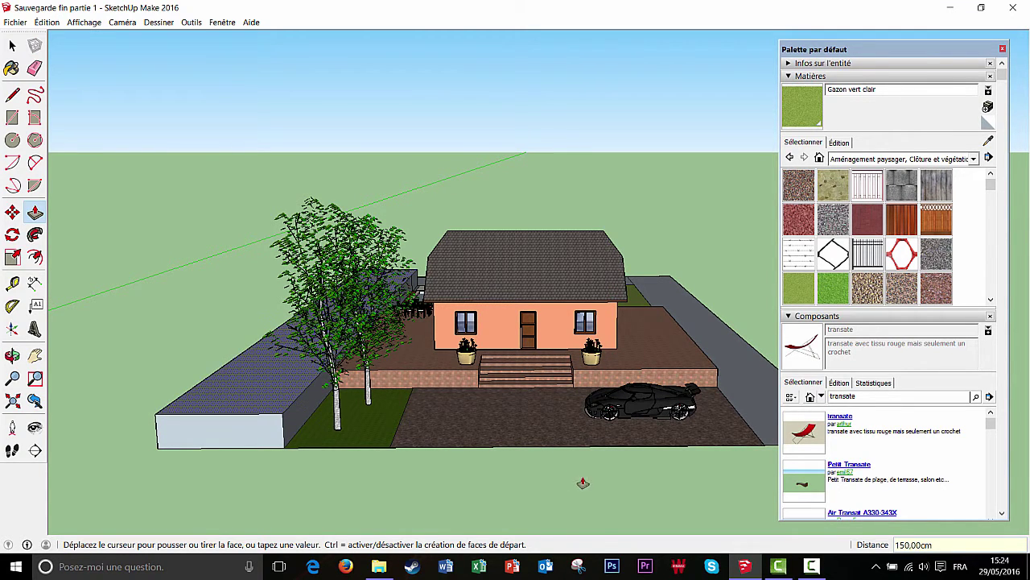
pyautogui.moveTo(583, 483); pyautogui.dragTo(600, 410, button='middle')
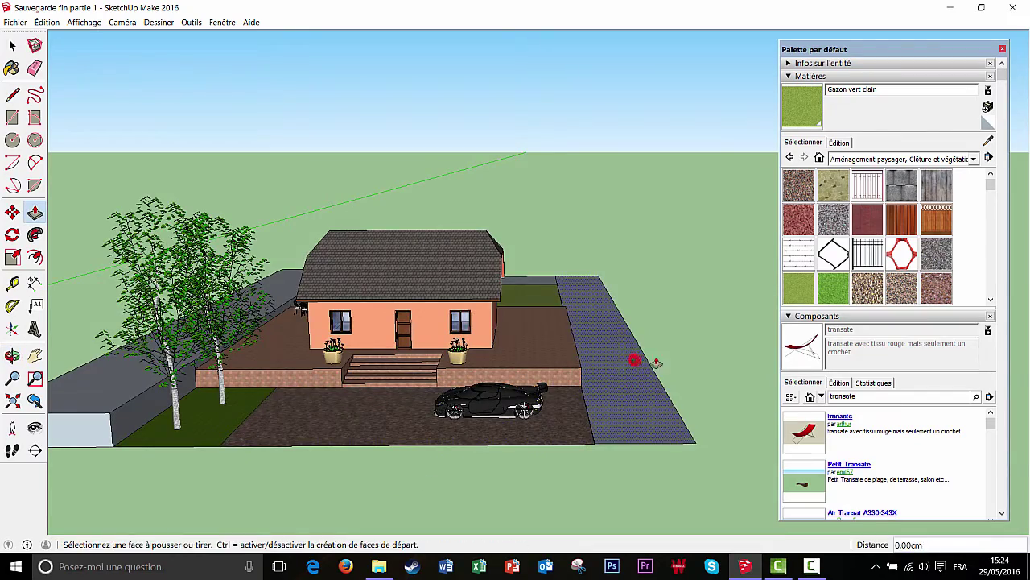
pyautogui.moveTo(660, 345)
pyautogui.mouseDown(button='middle')
pyautogui.moveTo(510, 443)
pyautogui.moveTo(638, 193)
pyautogui.moveTo(636, 388)
pyautogui.mouseUp(button='middle')
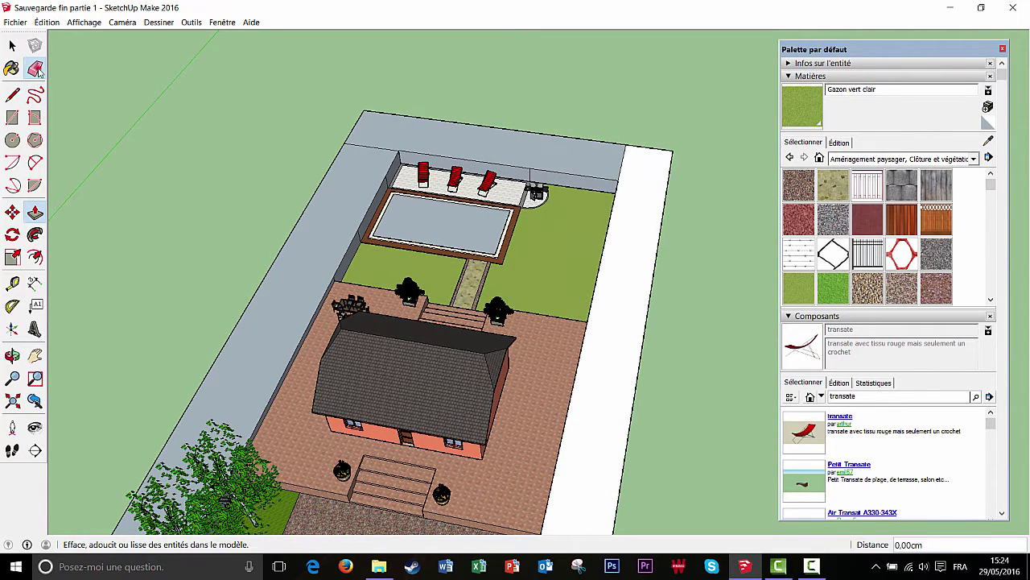
# Erase the two dividing edges between the raised strips at the pool-end corners to merge their top faces
pyautogui.click(34, 68)
pyautogui.click(376, 148)
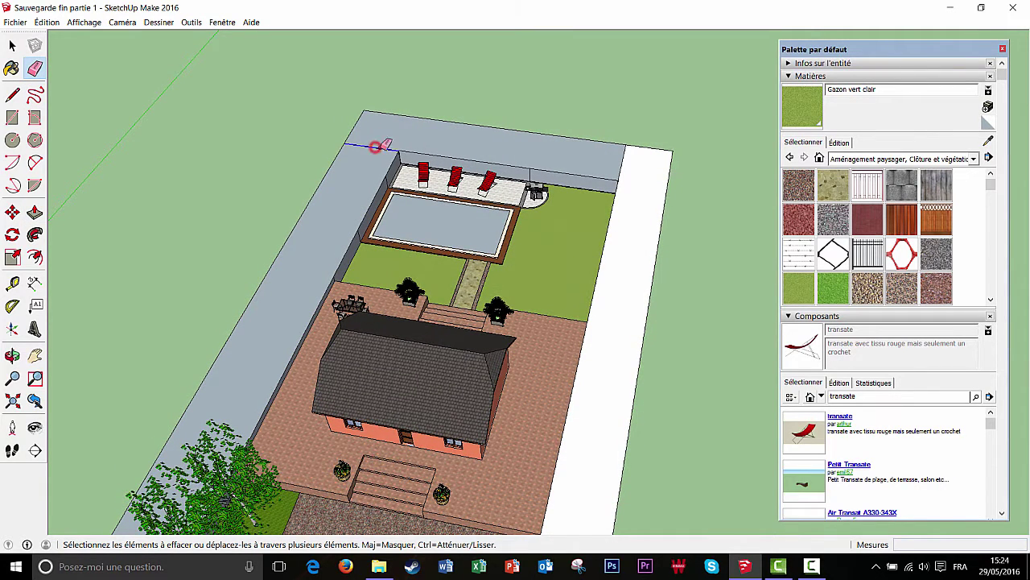
pyautogui.click(628, 165)
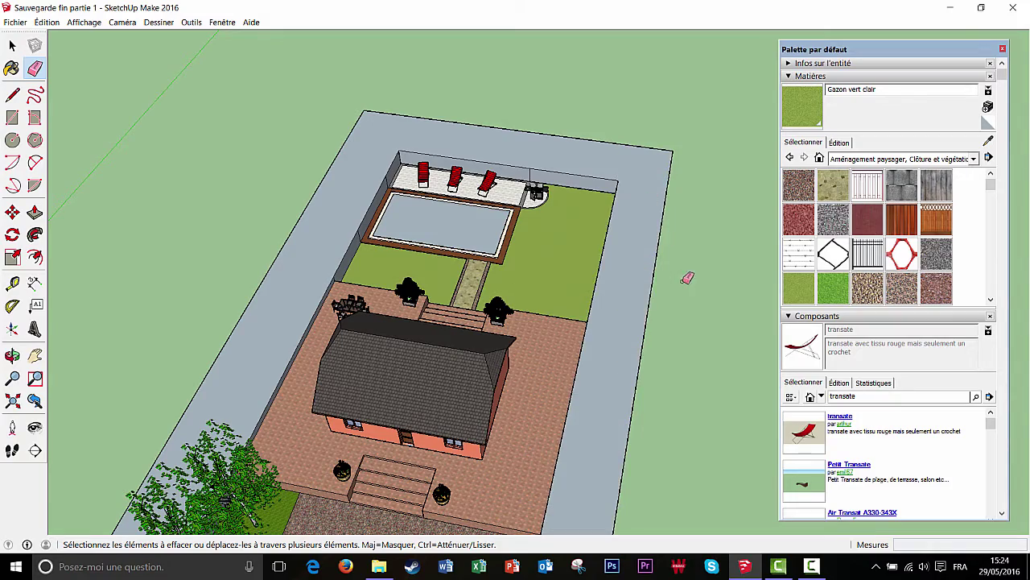
# Examine the raised border around the pool, the lawn and the house from several viewpoints
pyautogui.moveTo(680, 250)
pyautogui.mouseDown(button='middle')
pyautogui.moveTo(673, 234)
pyautogui.moveTo(669, 346)
pyautogui.moveTo(592, 228)
pyautogui.mouseUp(button='middle')
pyautogui.scroll(5, 543, 179)
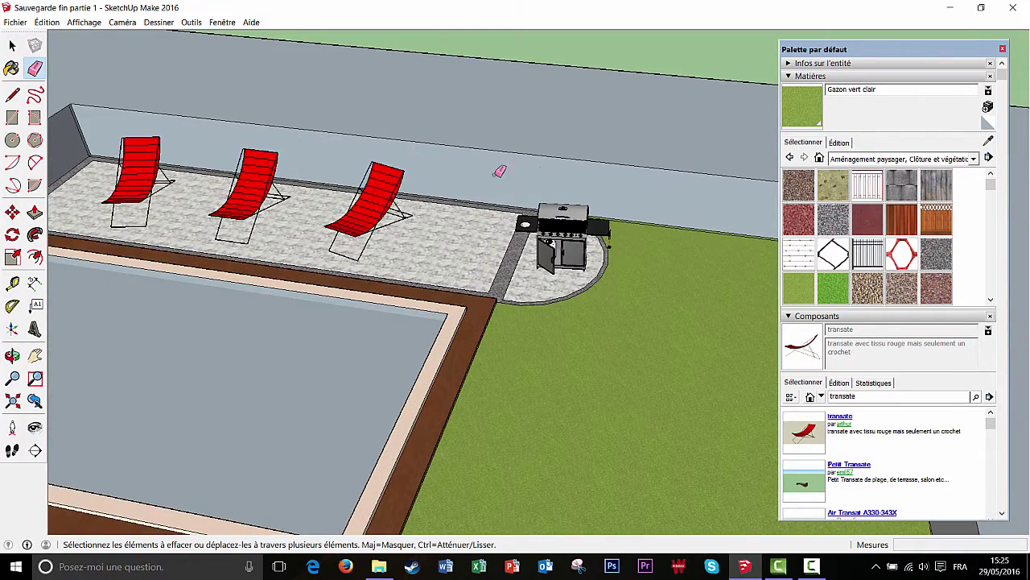
pyautogui.scroll(-5, 500, 165)
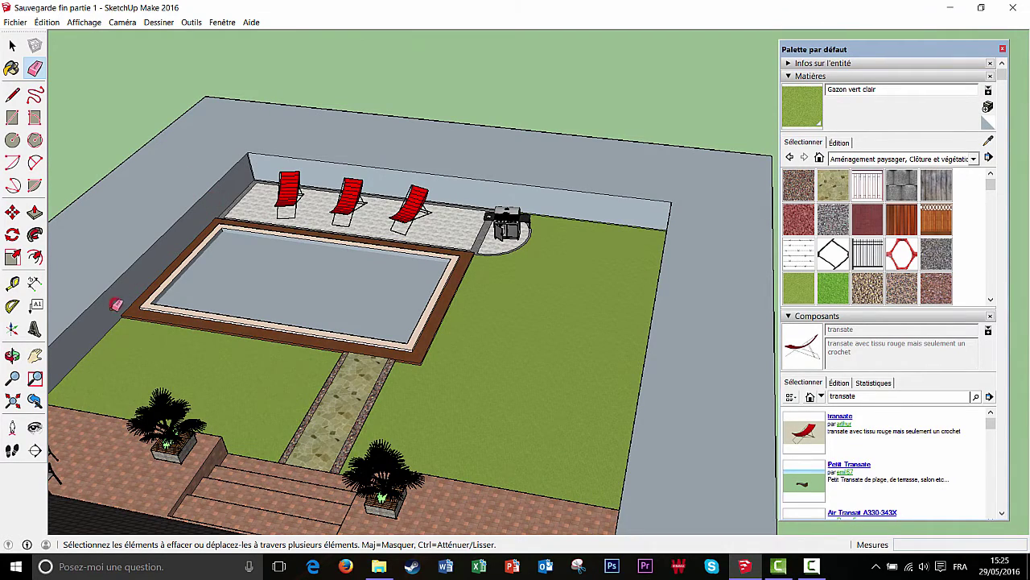
pyautogui.moveTo(407, 442); pyautogui.dragTo(550, 394, button='middle')
pyautogui.moveTo(476, 421)
pyautogui.mouseDown(button='middle')
pyautogui.moveTo(375, 295)
pyautogui.moveTo(278, 211)
pyautogui.mouseUp(button='middle')
pyautogui.scroll(-7, 338, 322)
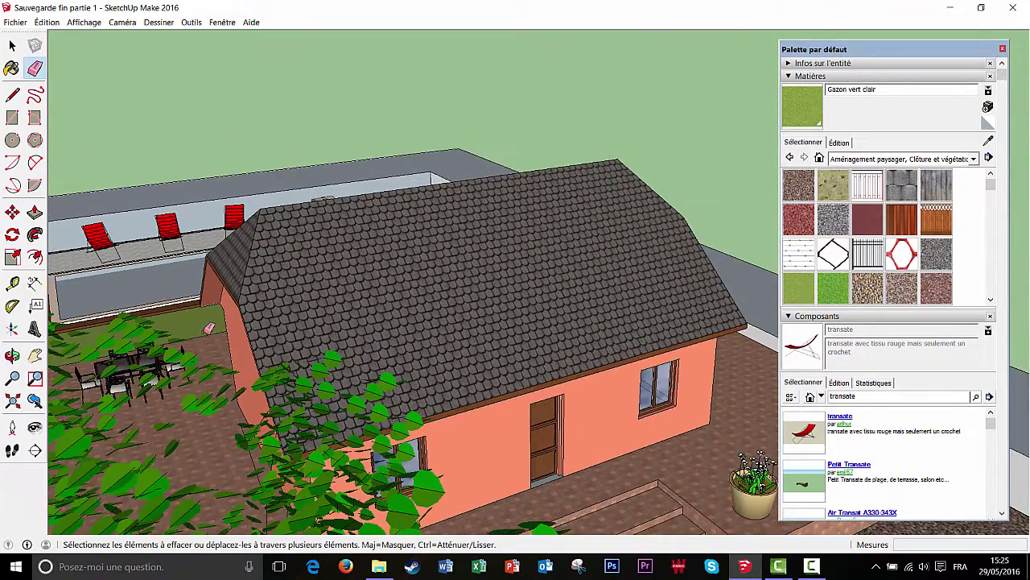
pyautogui.scroll(-4, 209, 329)
pyautogui.scroll(-3, 221, 306)
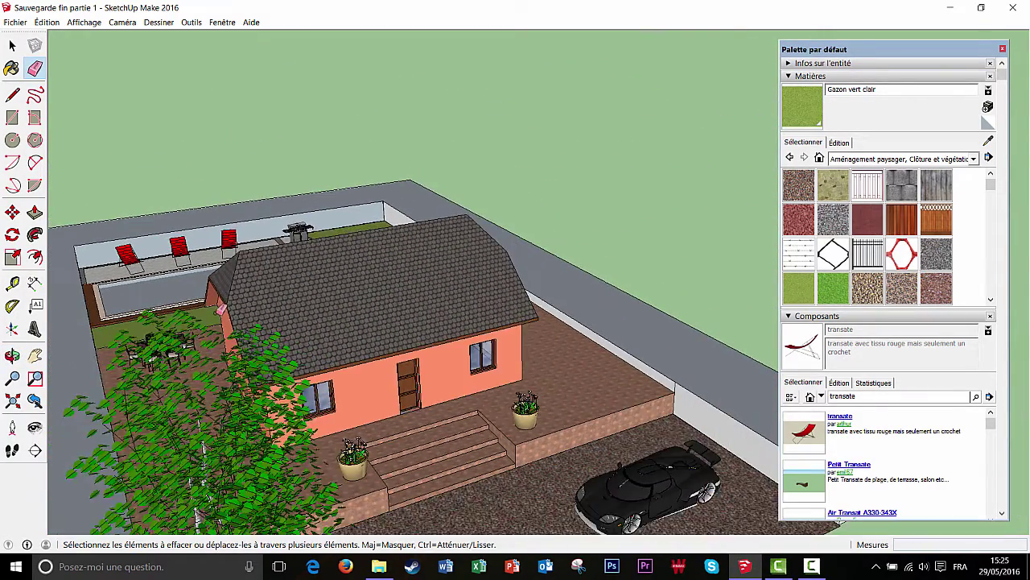
# Paint all connected faces of the raised border around the property with the Gazon vert foncé material
pyautogui.moveTo(215, 317)
pyautogui.mouseDown(button='middle')
pyautogui.moveTo(290, 288)
pyautogui.moveTo(296, 305)
pyautogui.moveTo(251, 314)
pyautogui.mouseUp(button='middle')
pyautogui.moveTo(352, 330)
pyautogui.mouseDown(button='middle')
pyautogui.moveTo(584, 371)
pyautogui.moveTo(482, 354)
pyautogui.mouseUp(button='middle')
pyautogui.scroll(3, 582, 372)
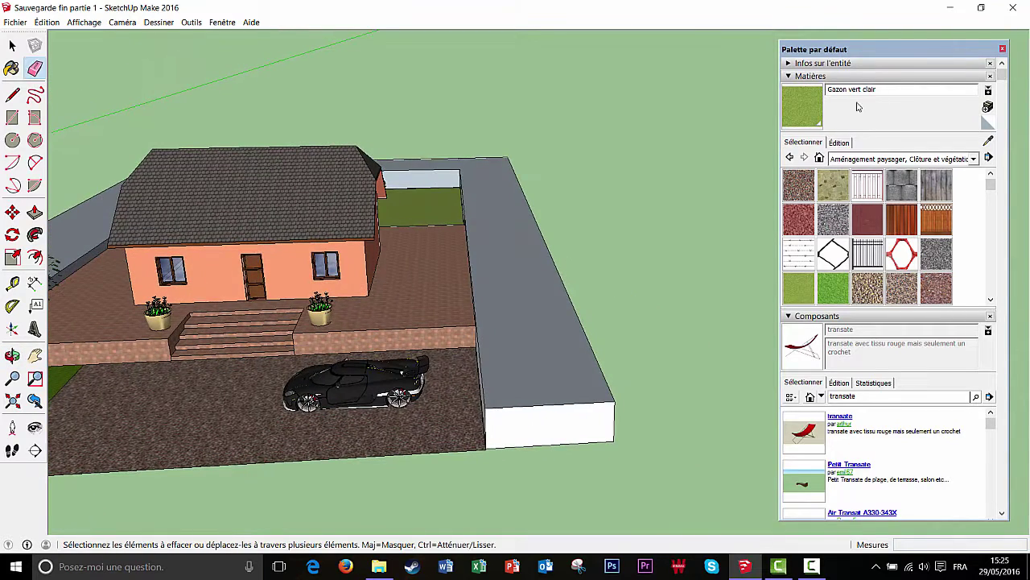
pyautogui.click(973, 159)
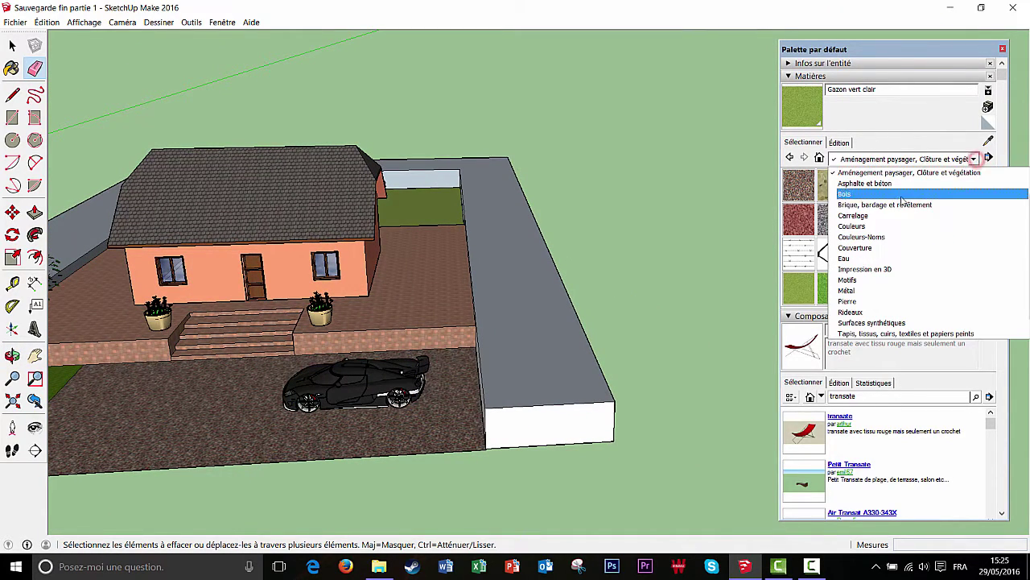
pyautogui.click(873, 227)
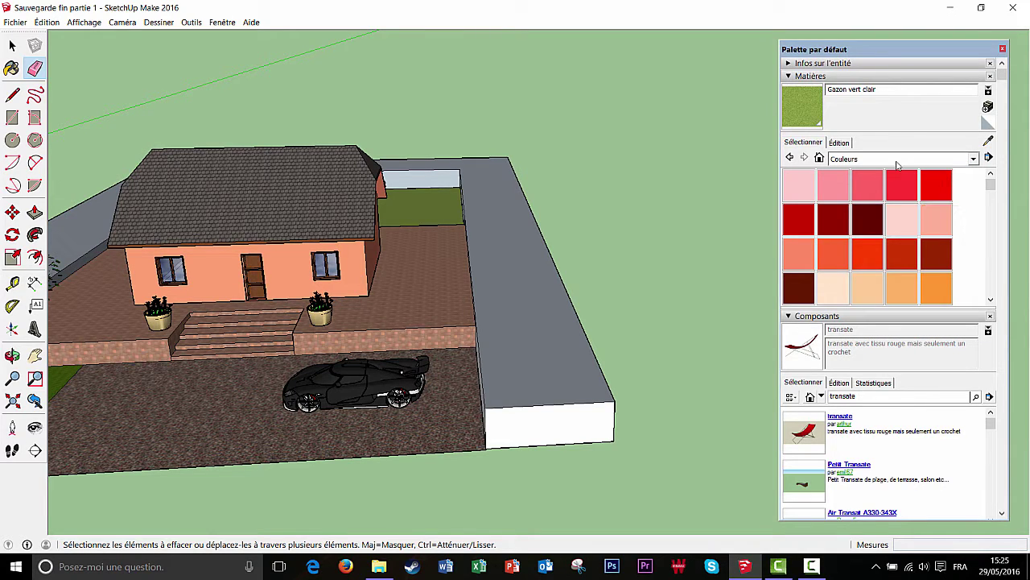
pyautogui.click(973, 161)
pyautogui.scroll(1, 902, 210)
pyautogui.click(902, 193)
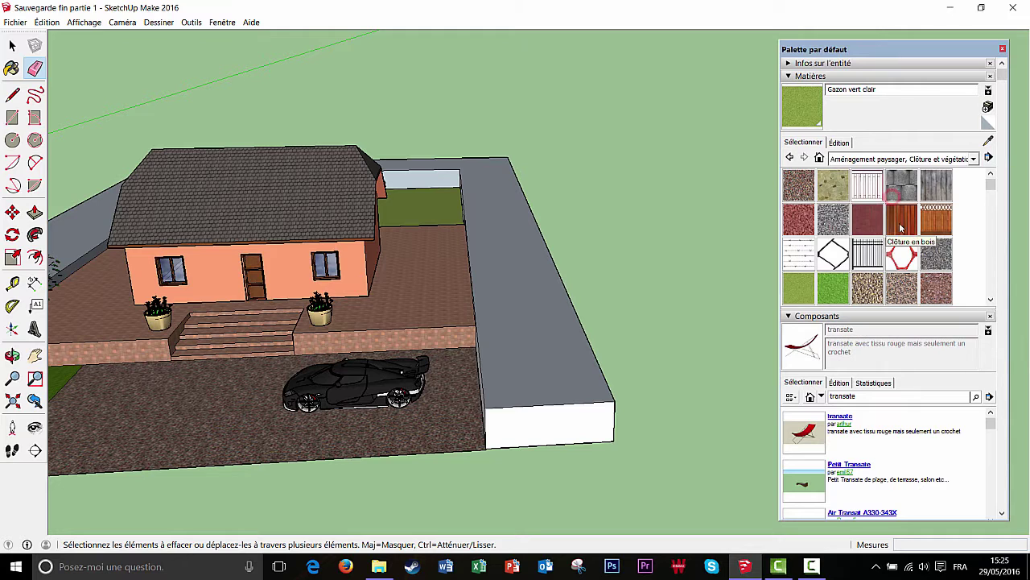
pyautogui.scroll(-5, 879, 233)
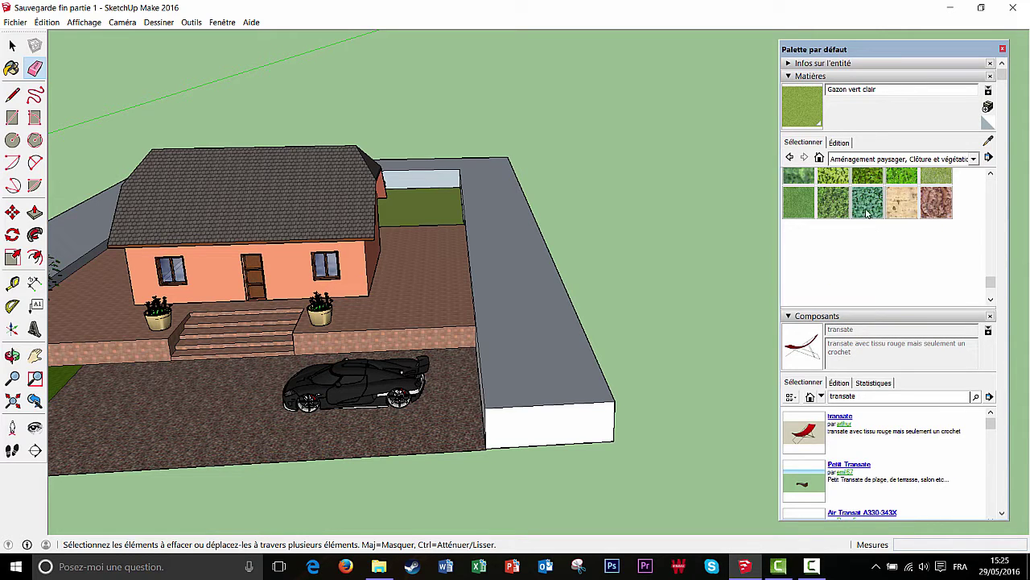
pyautogui.scroll(4, 867, 211)
pyautogui.scroll(-4, 886, 241)
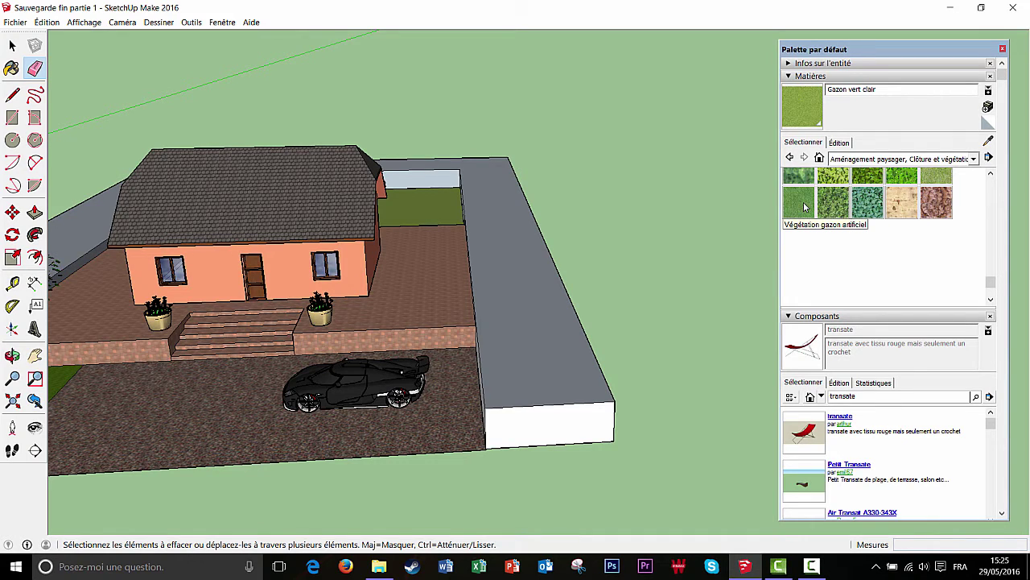
pyautogui.scroll(4, 891, 207)
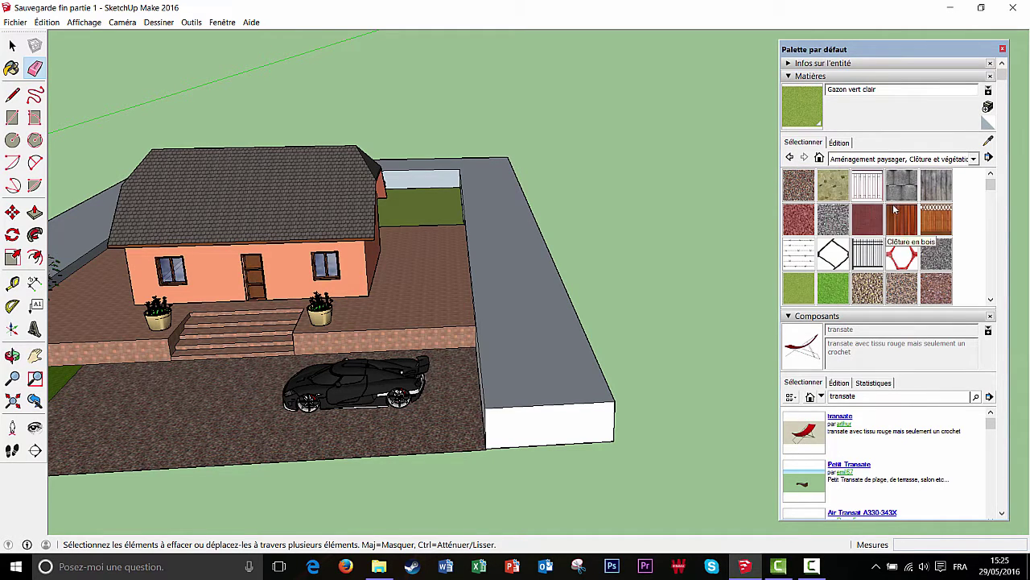
pyautogui.click(831, 288)
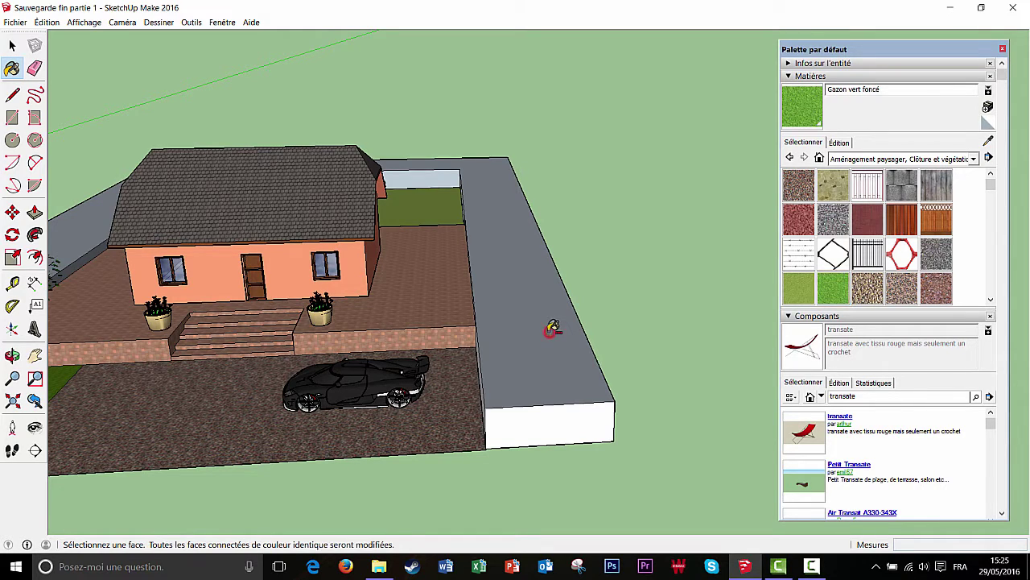
pyautogui.keyDown('ctrl'); pyautogui.click(550, 328); pyautogui.keyUp('ctrl')
pyautogui.keyDown('ctrl'); pyautogui.click(555, 425); pyautogui.keyUp('ctrl')
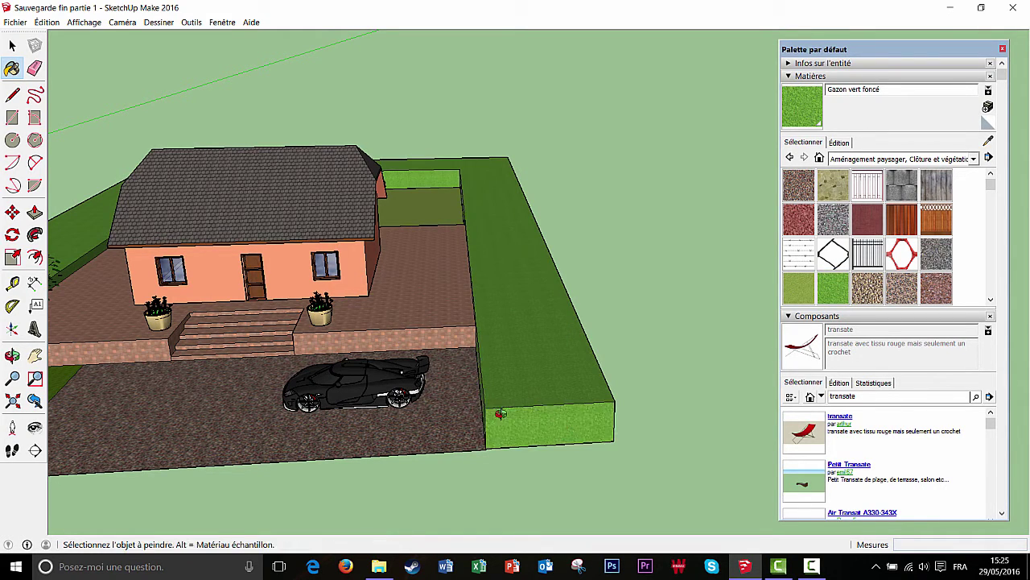
# Try the Végétation flou 02 material on the lawn around the pool
pyautogui.moveTo(501, 414); pyautogui.dragTo(462, 460, button='middle')
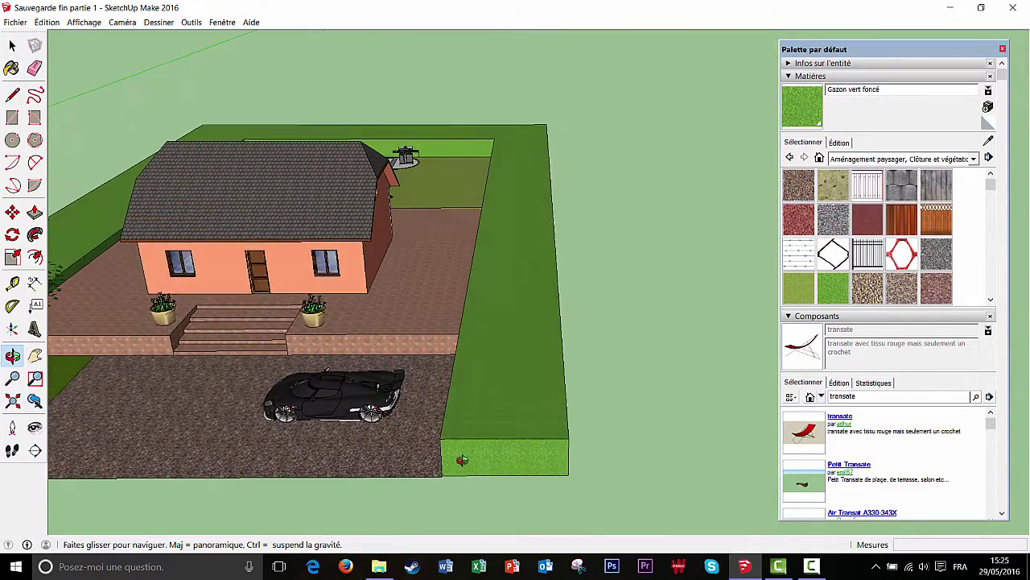
pyautogui.scroll(-2, 443, 325)
pyautogui.moveTo(502, 245); pyautogui.dragTo(443, 312, button='middle')
pyautogui.moveTo(481, 178)
pyautogui.keyDown('shift'); pyautogui.mouseDown(button='middle')
pyautogui.moveTo(469, 258)
pyautogui.moveTo(475, 314)
pyautogui.mouseUp(button='middle'); pyautogui.keyUp('shift')
pyautogui.scroll(3, 475, 230)
pyautogui.scroll(3, 483, 310)
pyautogui.scroll(-3, 859, 252)
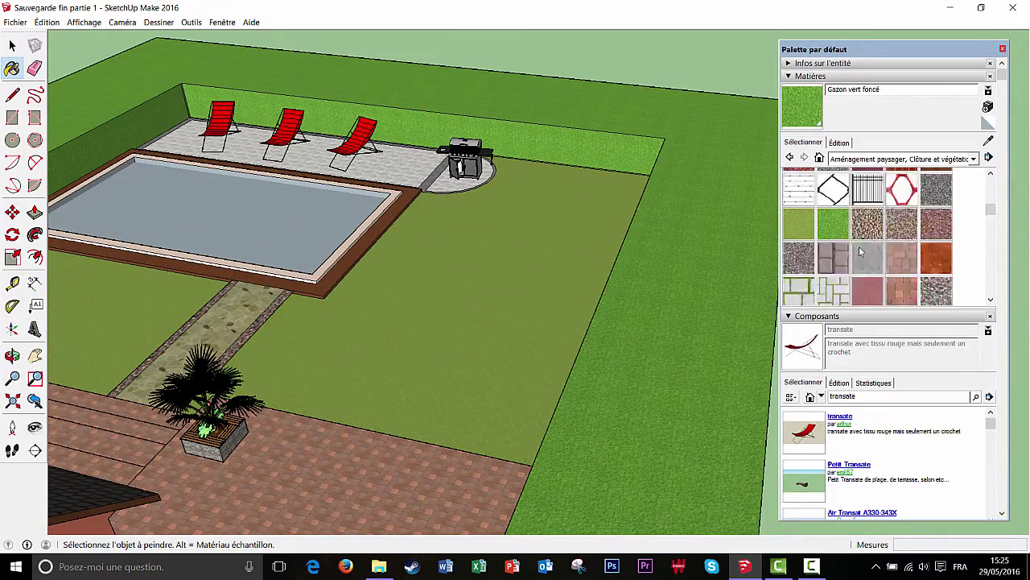
pyautogui.click(843, 235)
pyautogui.click(535, 281)
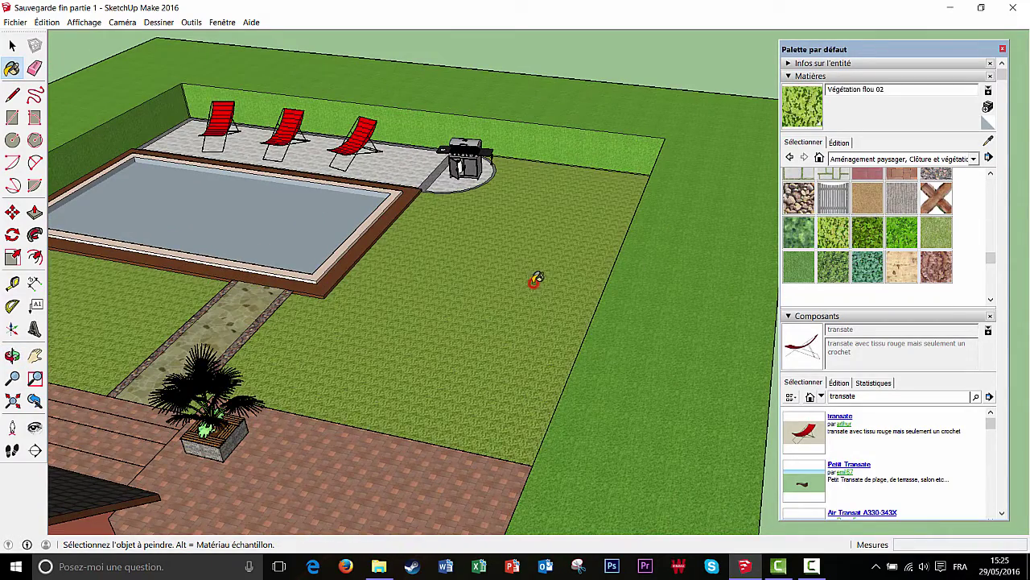
# Repaint the lawn around the pool with the Végétation févier material
pyautogui.click(896, 233)
pyautogui.click(454, 287)
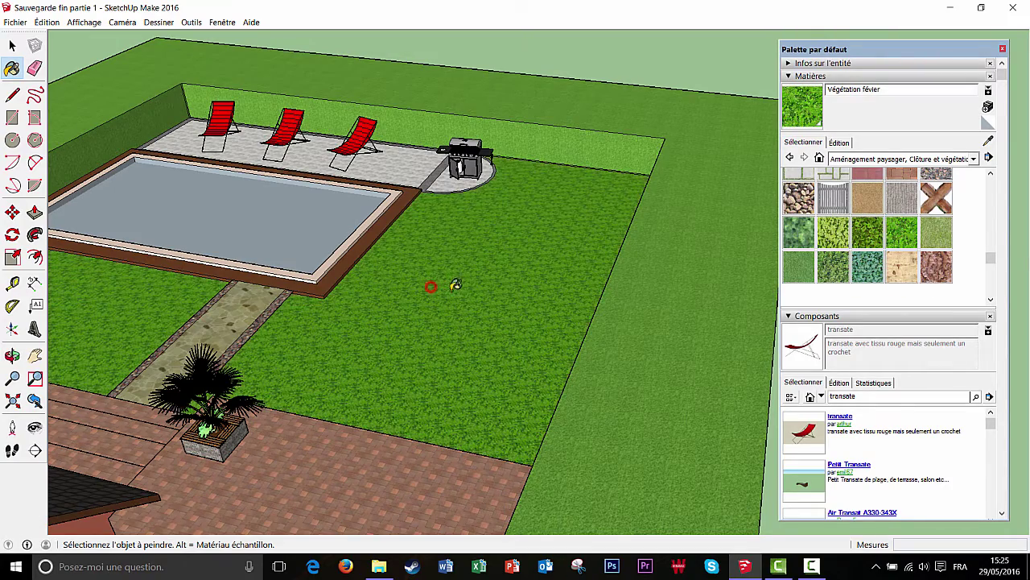
pyautogui.scroll(-3, 480, 292)
pyautogui.scroll(4, 481, 293)
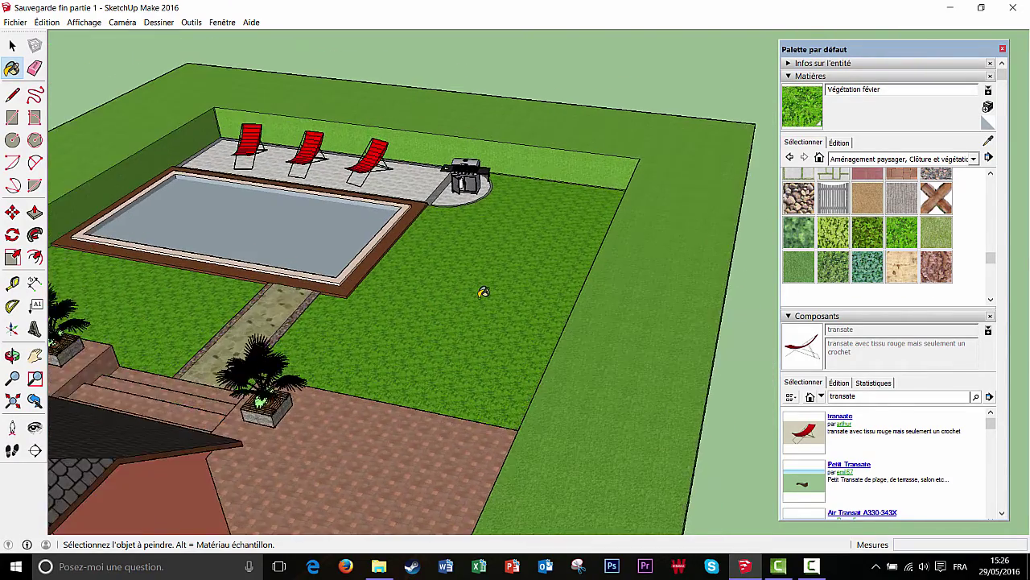
# Move the foremost tree from the lawn beside the driveway to the back lawn near the barbecue
pyautogui.scroll(-4, 490, 318)
pyautogui.moveTo(490, 327); pyautogui.dragTo(605, 237, button='middle')
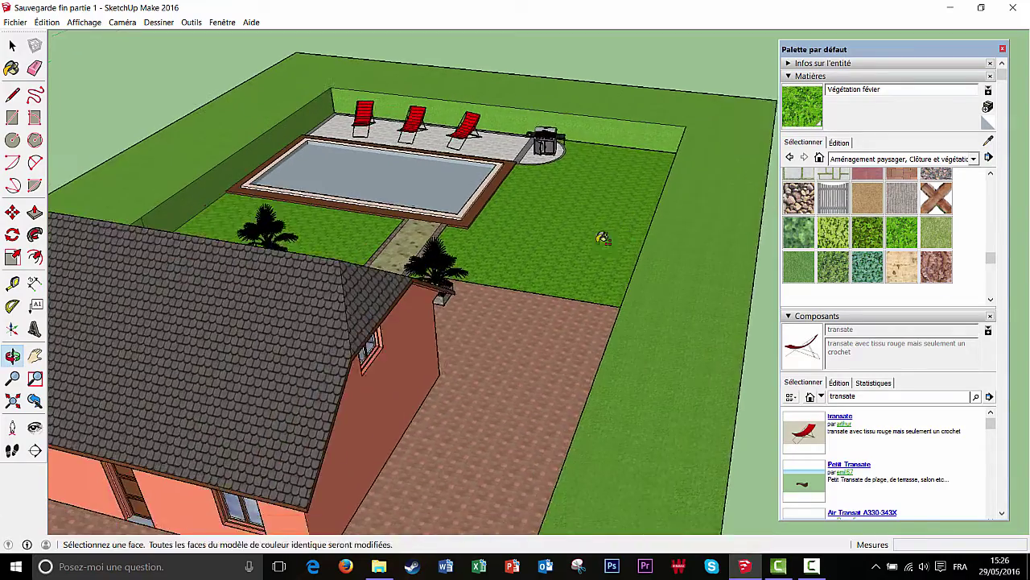
pyautogui.keyDown('shift'); pyautogui.moveTo(547, 269); pyautogui.dragTo(572, 252, button='middle'); pyautogui.keyUp('shift')
pyautogui.moveTo(469, 386)
pyautogui.keyDown('shift'); pyautogui.mouseDown(button='middle')
pyautogui.moveTo(508, 317)
pyautogui.moveTo(540, 318)
pyautogui.moveTo(577, 291)
pyautogui.moveTo(553, 328)
pyautogui.moveTo(566, 306)
pyautogui.moveTo(514, 351)
pyautogui.mouseUp(button='middle'); pyautogui.keyUp('shift')
pyautogui.scroll(-4, 515, 338)
pyautogui.scroll(-1, 577, 291)
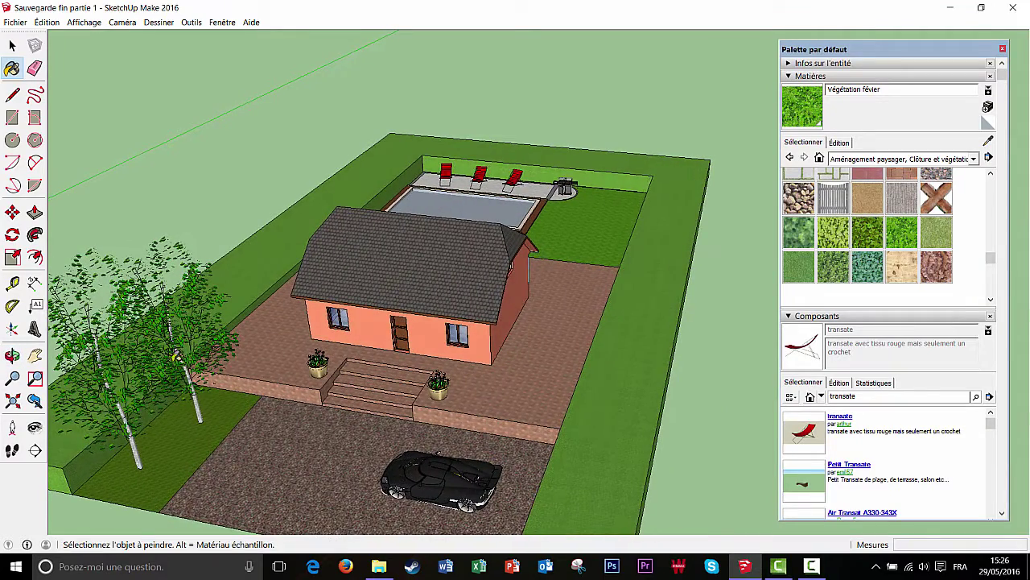
pyautogui.click(13, 219)
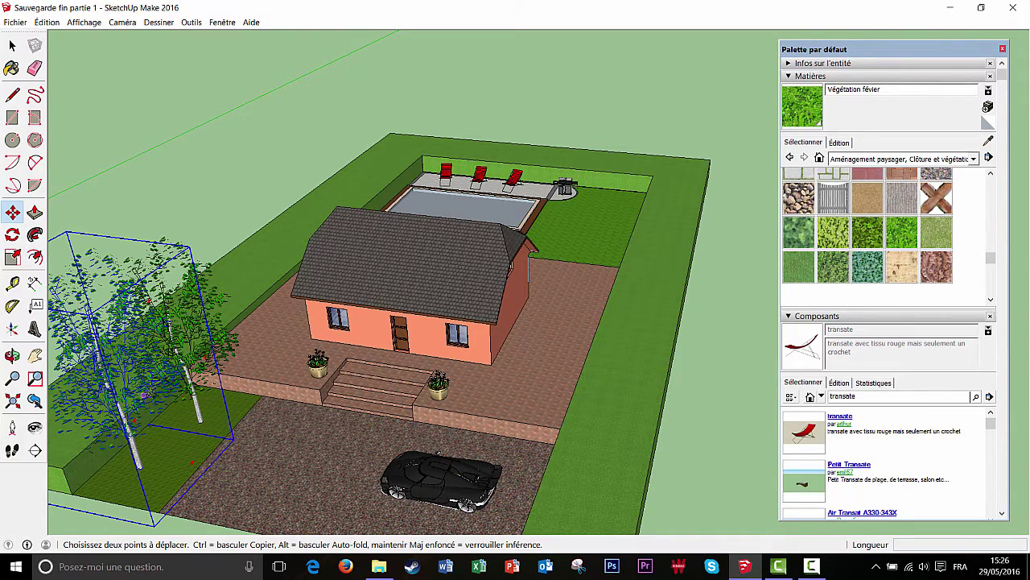
pyautogui.keyDown('ctrl'); pyautogui.click(144, 383); pyautogui.keyUp('ctrl')
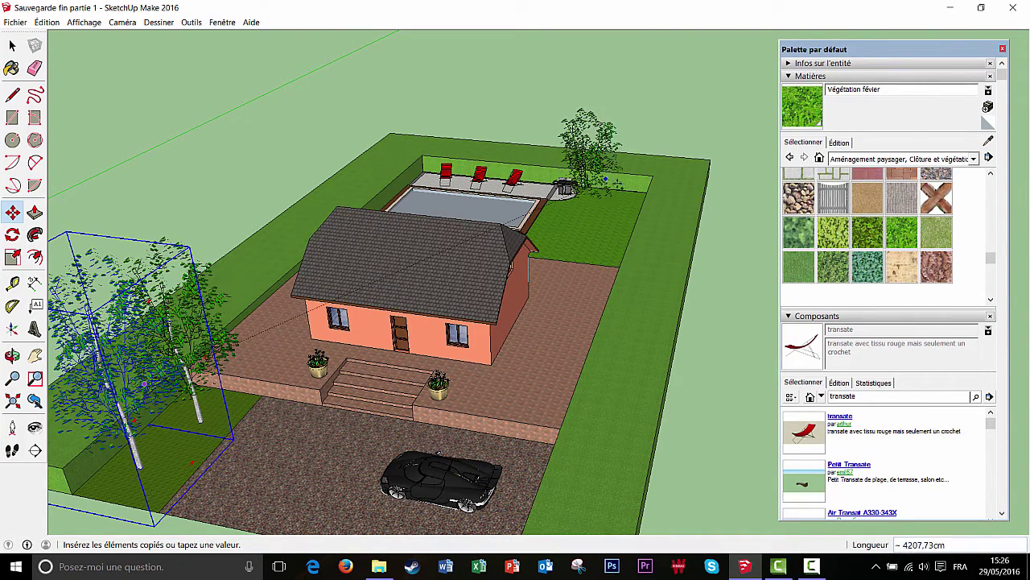
pyautogui.scroll(2, 617, 207)
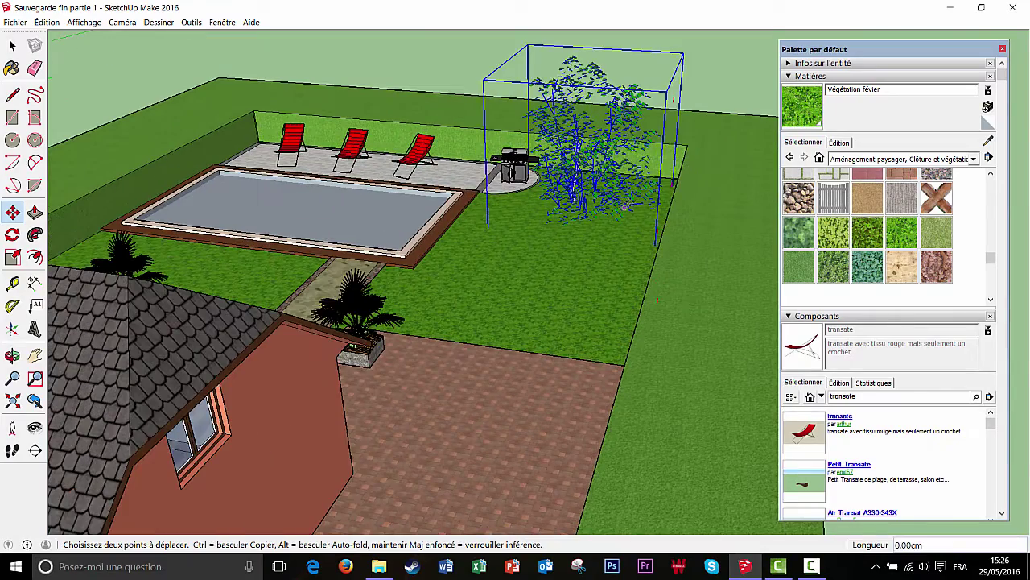
# Raise the tree near the barbecue about 458 cm along the blue axis so its trunk stands on the lawn
pyautogui.moveTo(623, 158); pyautogui.dragTo(624, 105)
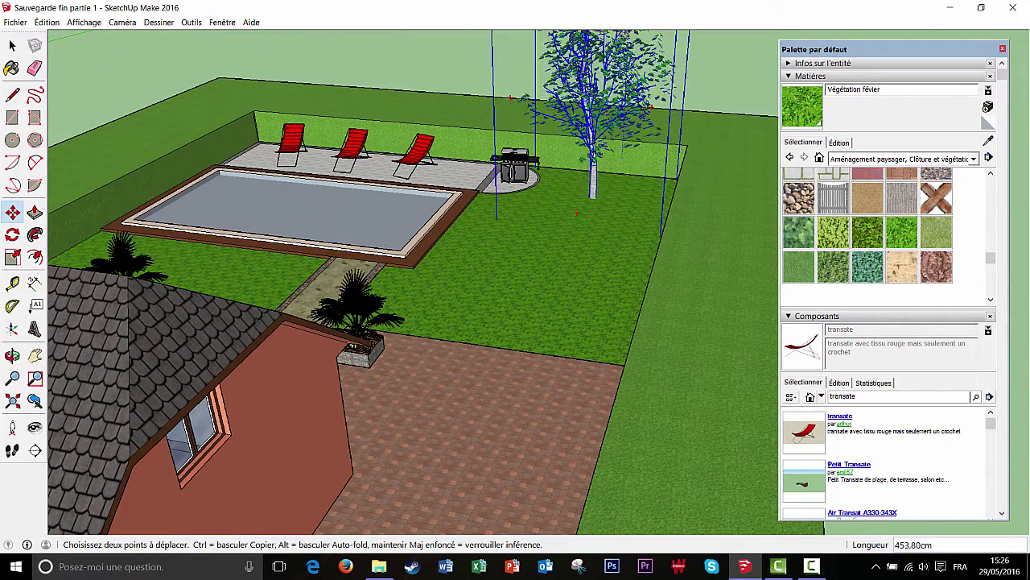
pyautogui.click(624, 17)
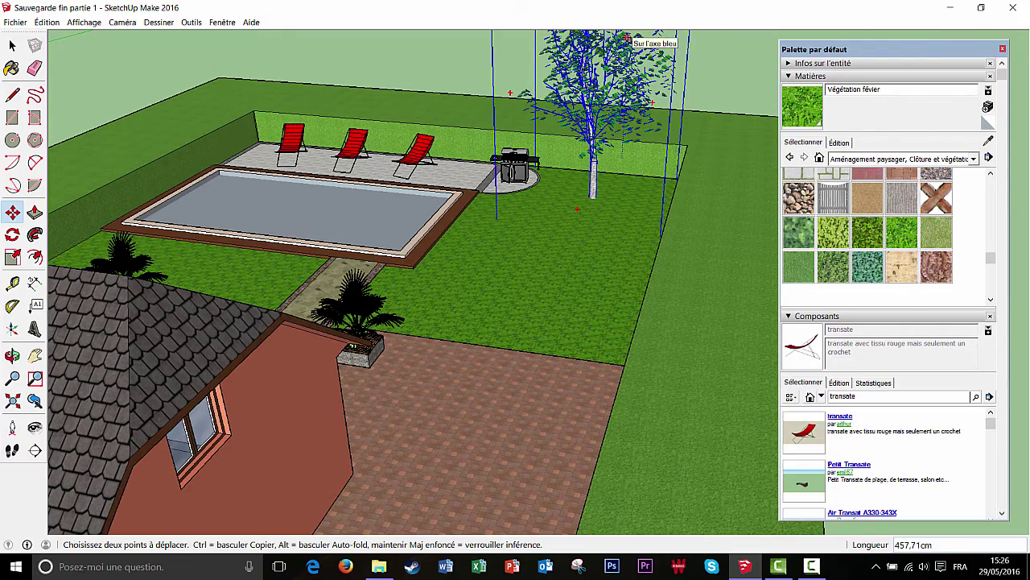
pyautogui.click(628, 39)
# Examine the house, pool, trees and green border from several viewpoints, closing the default tray for an unobstructed view
pyautogui.scroll(-2, 617, 177)
pyautogui.moveTo(611, 219); pyautogui.dragTo(533, 290, button='middle')
pyautogui.scroll(-5, 455, 322)
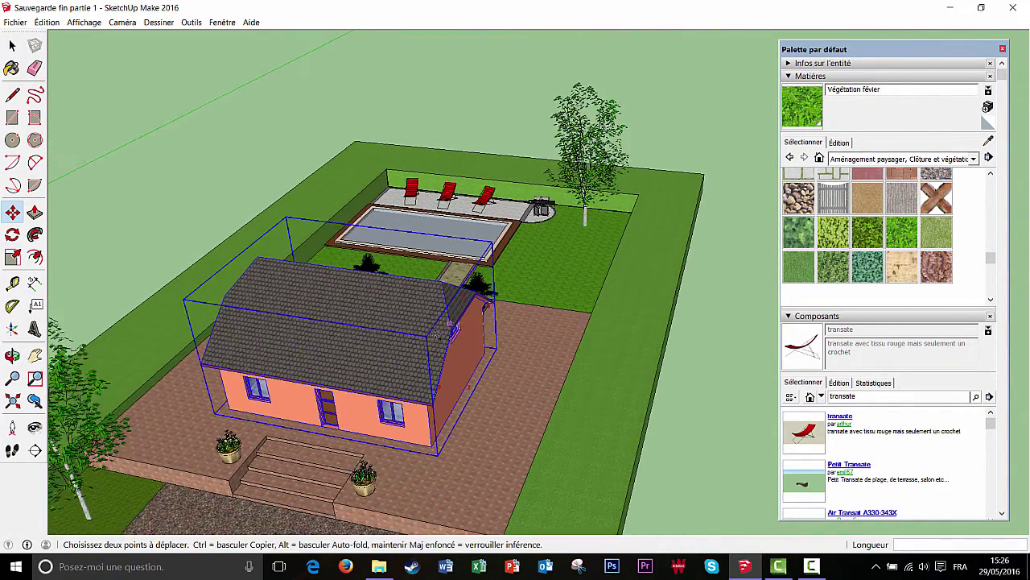
pyautogui.moveTo(456, 322)
pyautogui.mouseDown(button='middle')
pyautogui.moveTo(568, 288)
pyautogui.moveTo(556, 305)
pyautogui.moveTo(481, 331)
pyautogui.moveTo(439, 329)
pyautogui.mouseUp(button='middle')
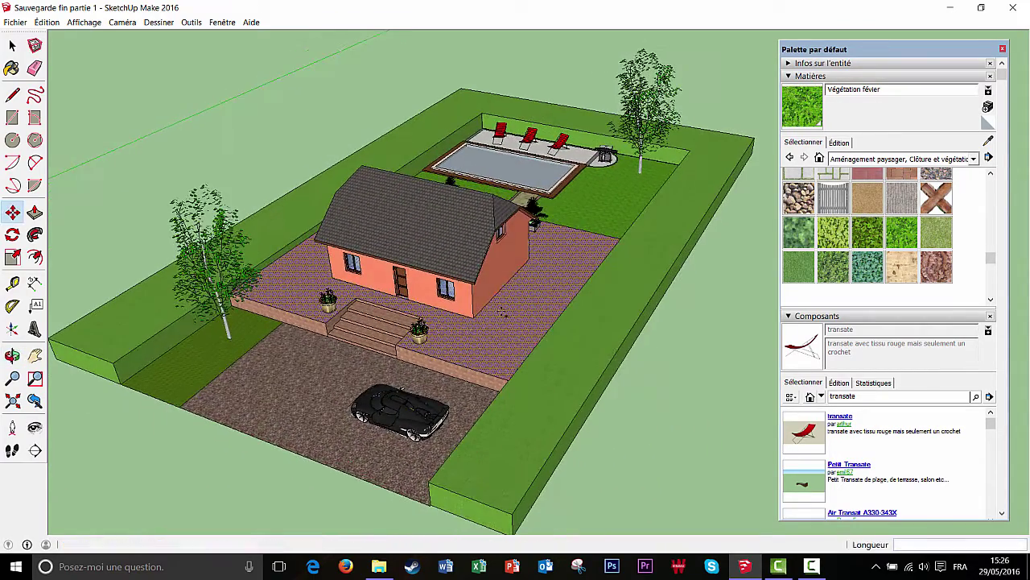
pyautogui.moveTo(582, 265); pyautogui.dragTo(552, 282, button='middle')
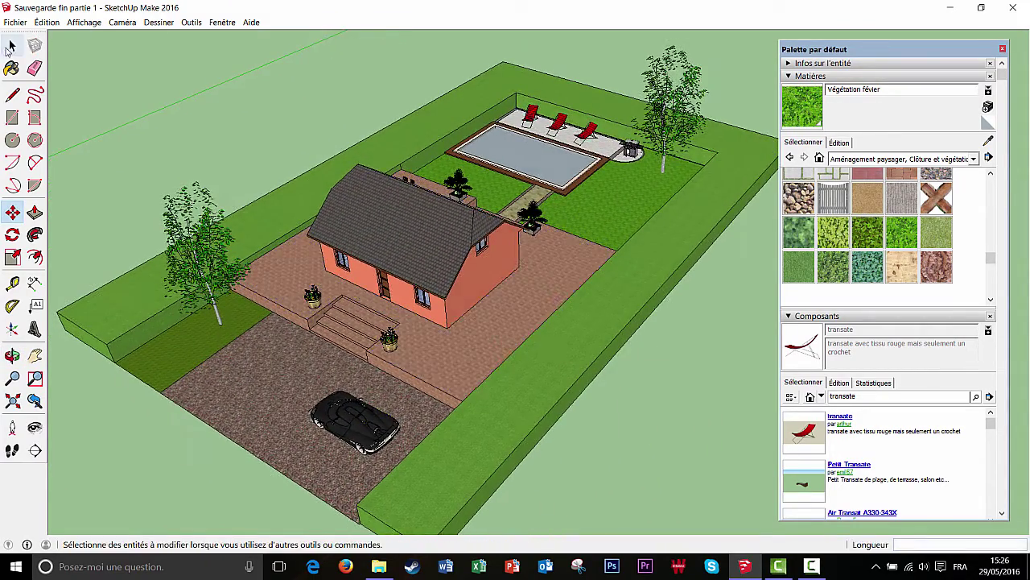
pyautogui.click(12, 46)
pyautogui.moveTo(253, 88); pyautogui.dragTo(436, 94, button='middle')
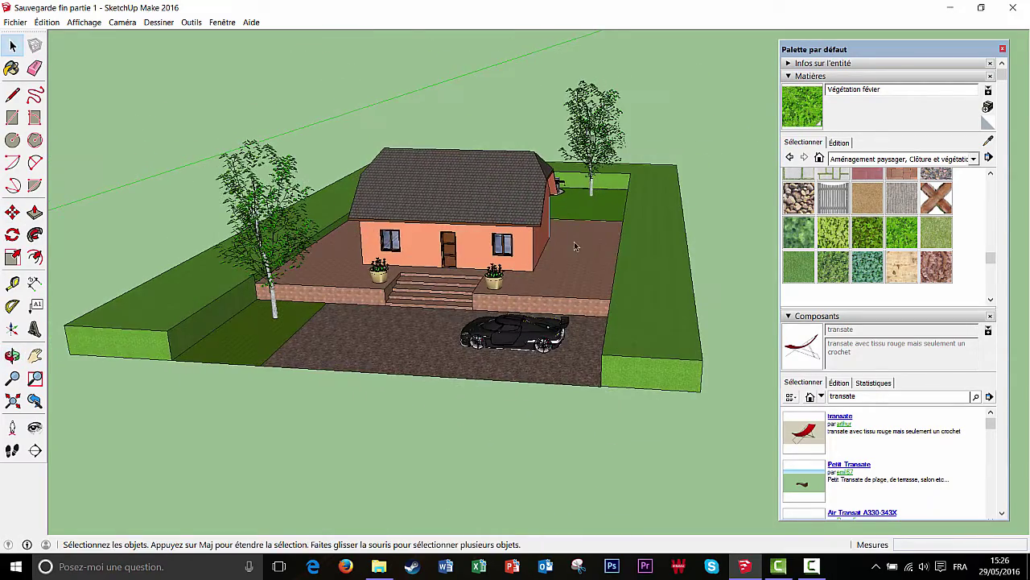
pyautogui.moveTo(567, 270); pyautogui.dragTo(615, 280, button='middle')
pyautogui.click(1002, 50)
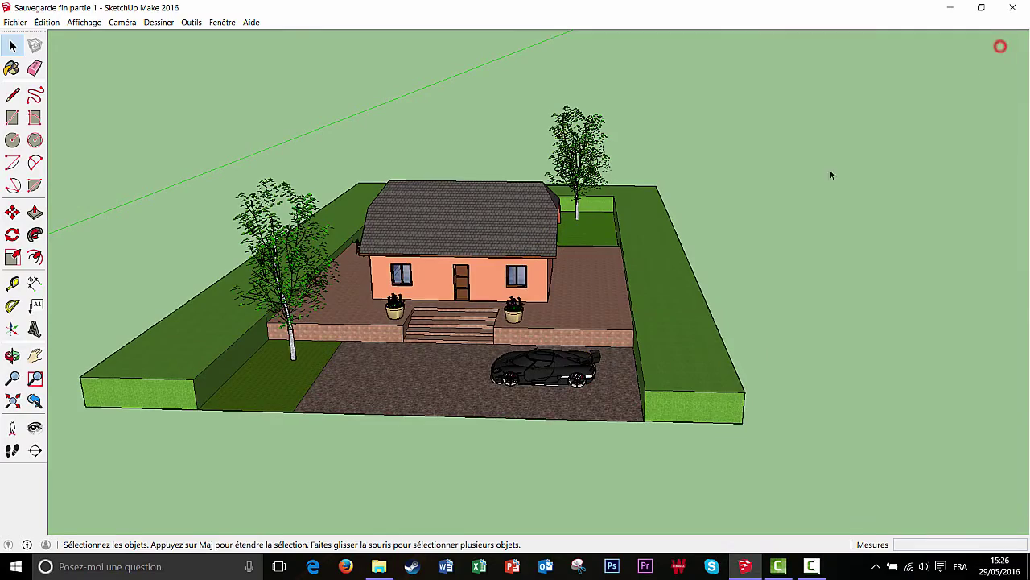
pyautogui.moveTo(782, 196); pyautogui.dragTo(573, 232, button='middle')
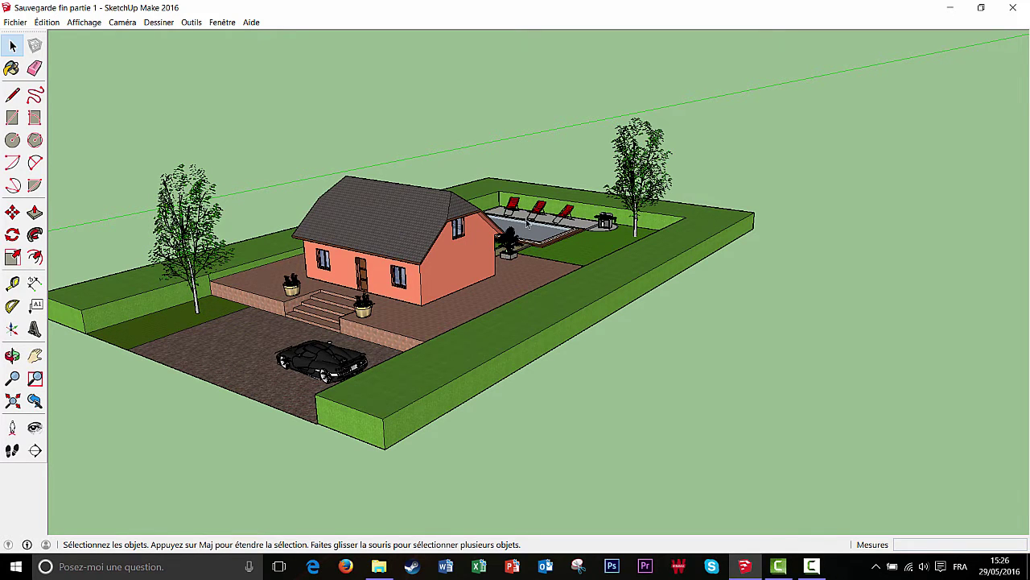
pyautogui.moveTo(517, 288); pyautogui.dragTo(656, 298, button='middle')
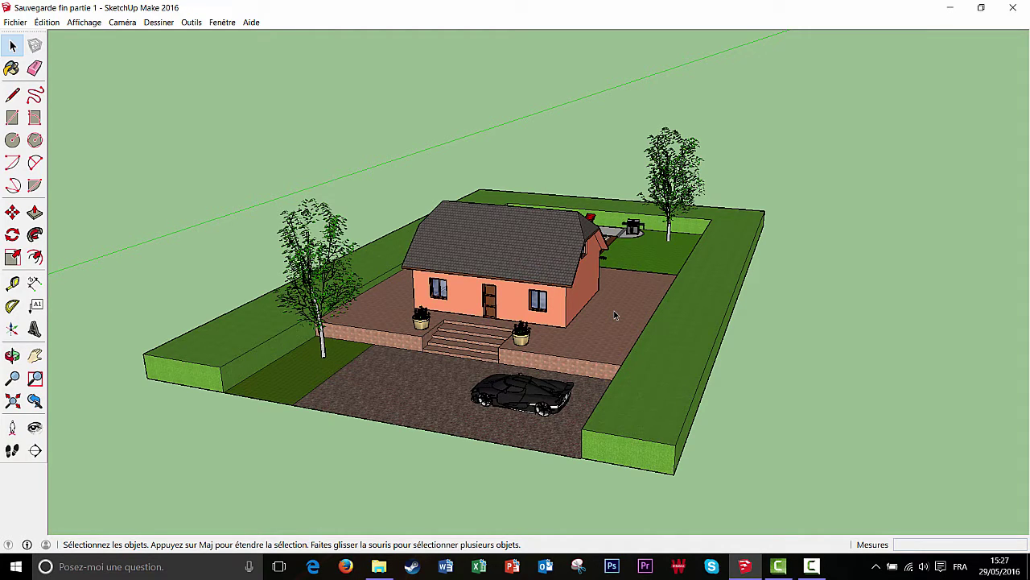
# Bring back the default tray with the Ombres (shadow) settings shown, and collapse its Composants section
pyautogui.click(220, 22)
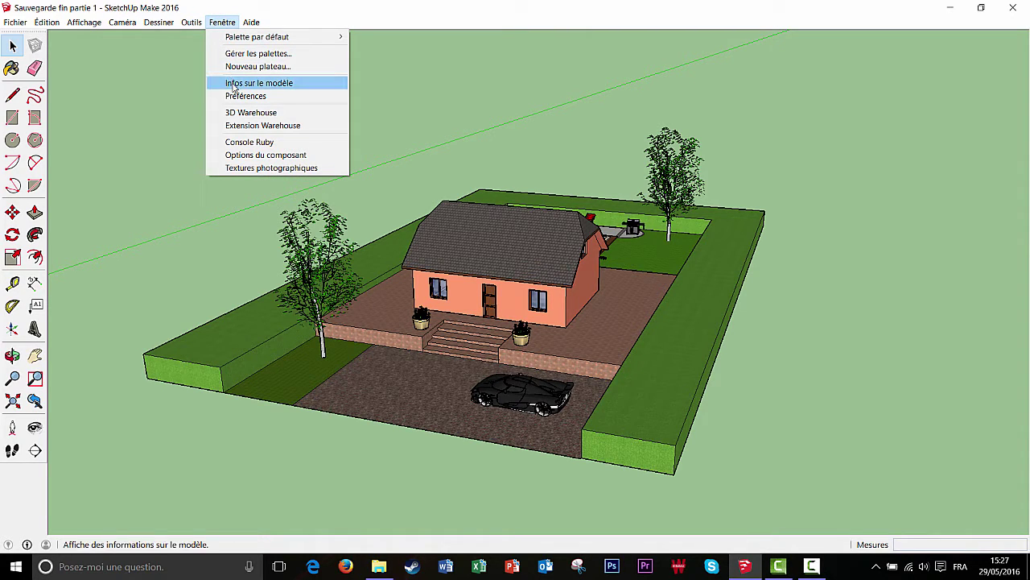
pyautogui.moveTo(245, 39)
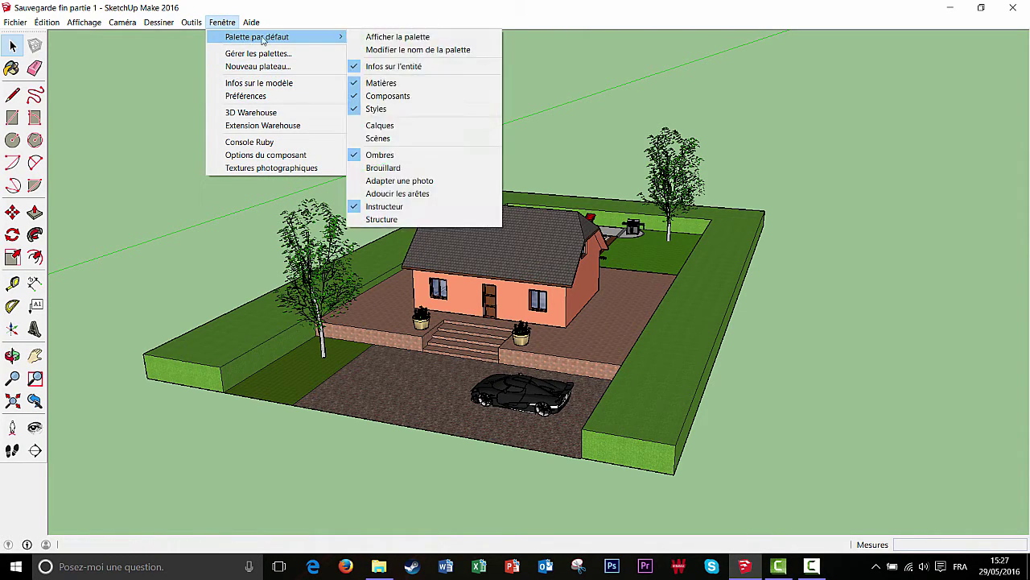
pyautogui.click(380, 153)
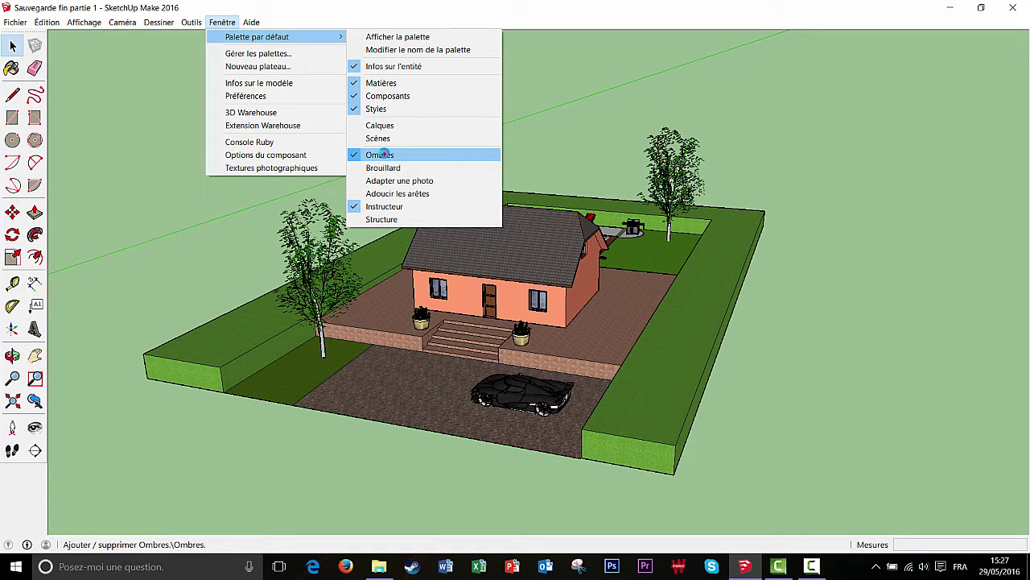
pyautogui.click(223, 22)
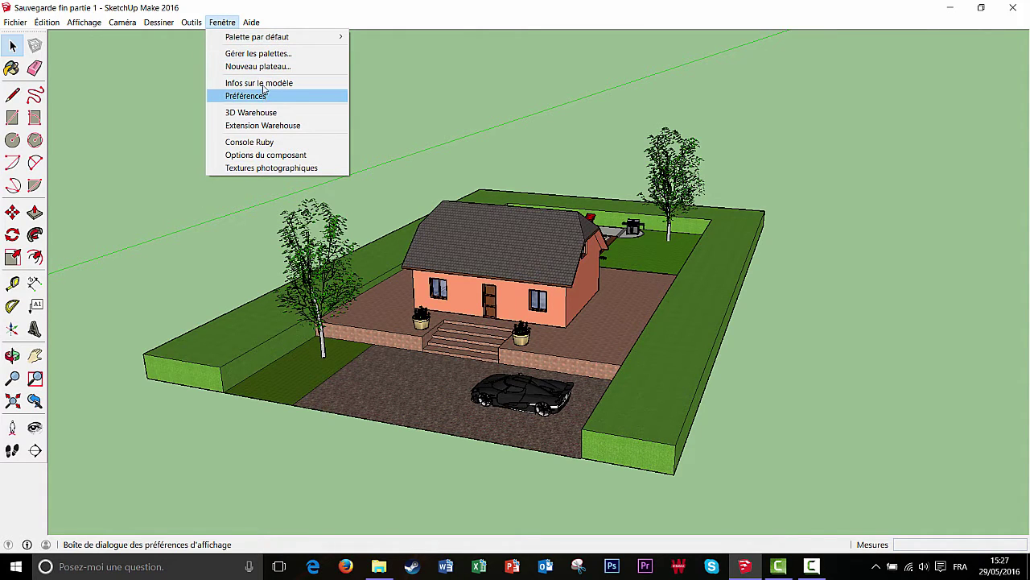
pyautogui.moveTo(269, 38)
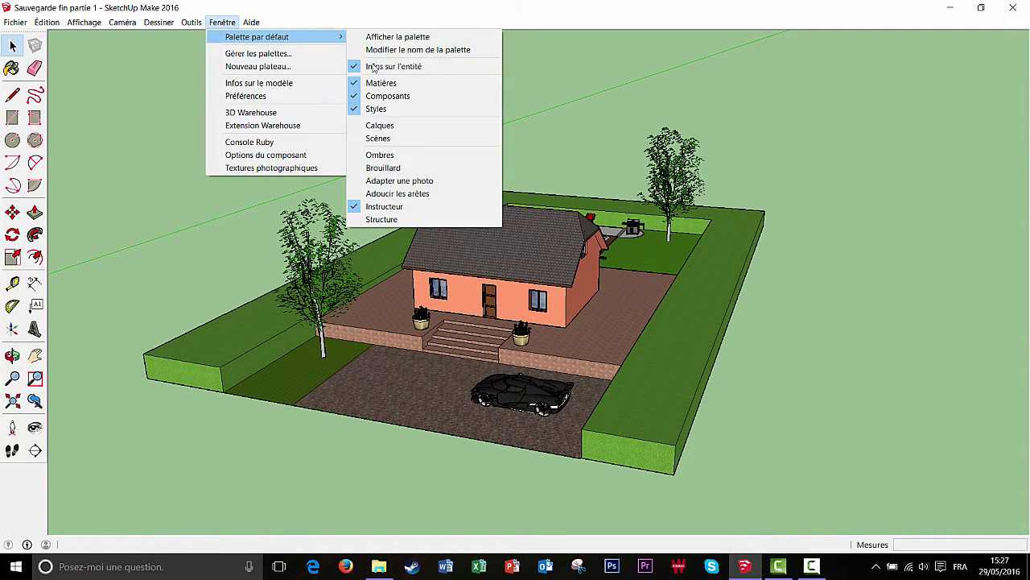
pyautogui.click(380, 155)
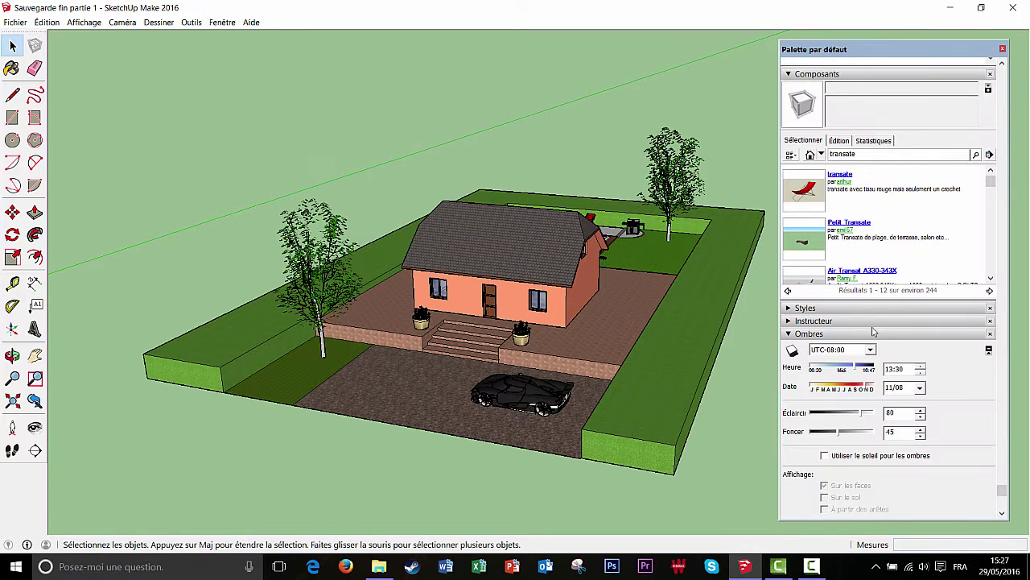
pyautogui.click(802, 73)
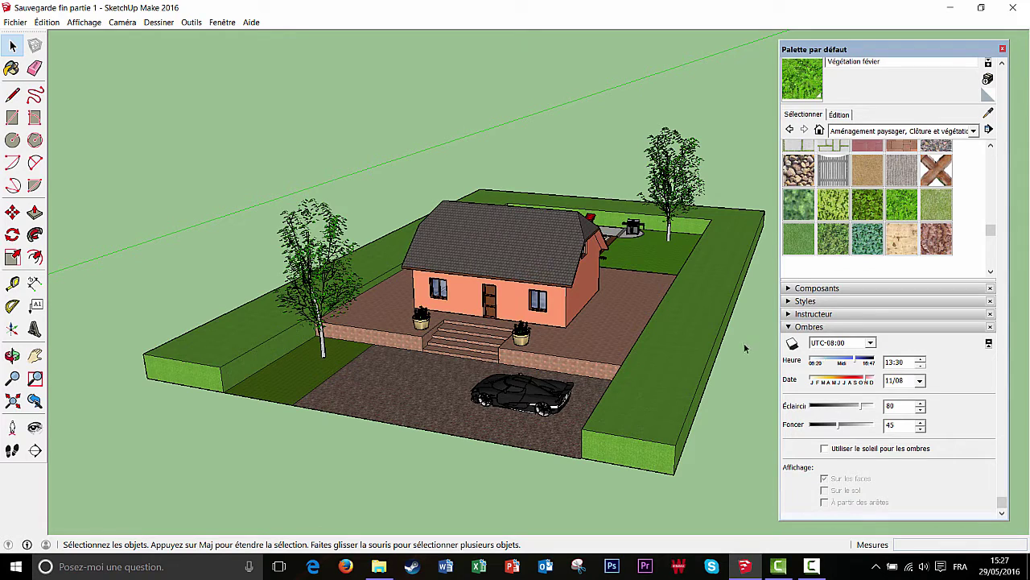
# Turn on the model's shadows and set the shadow time to 11:50 and the date to 08/30
pyautogui.click(792, 343)
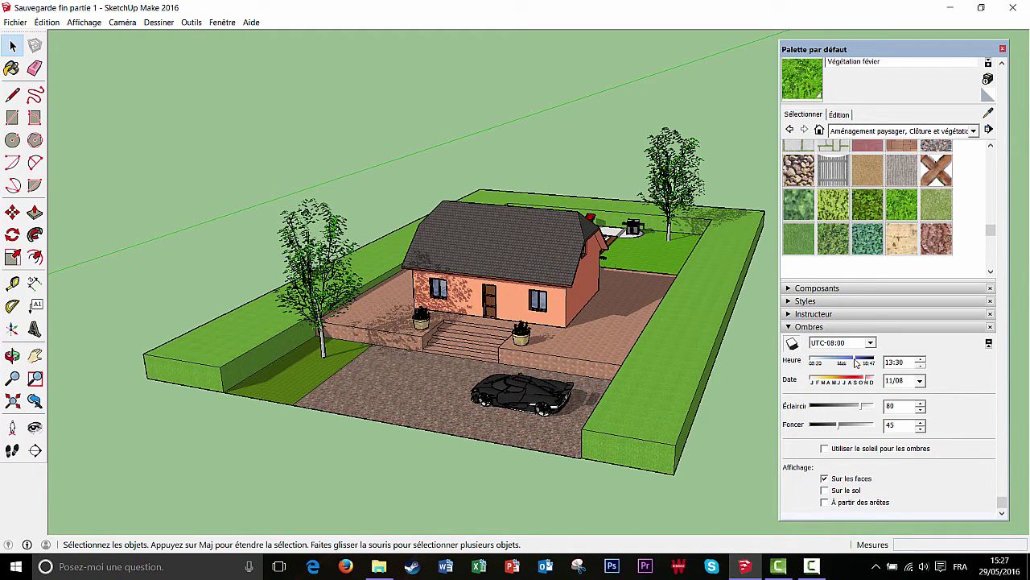
pyautogui.moveTo(856, 364)
pyautogui.mouseDown()
pyautogui.moveTo(844, 364)
pyautogui.moveTo(838, 384)
pyautogui.moveTo(867, 382)
pyautogui.moveTo(855, 381)
pyautogui.mouseUp()
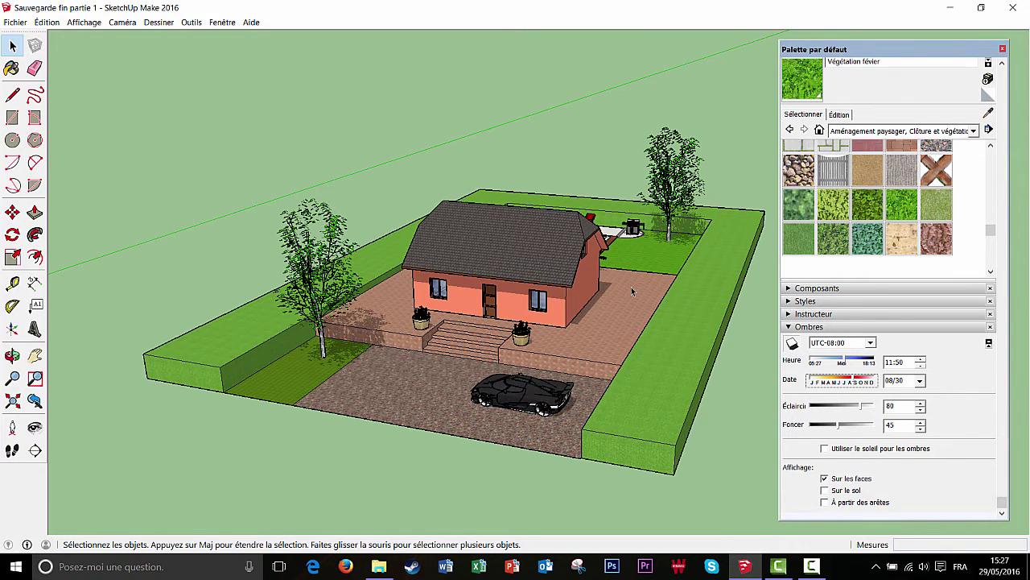
pyautogui.moveTo(680, 284); pyautogui.dragTo(650, 313, button='middle')
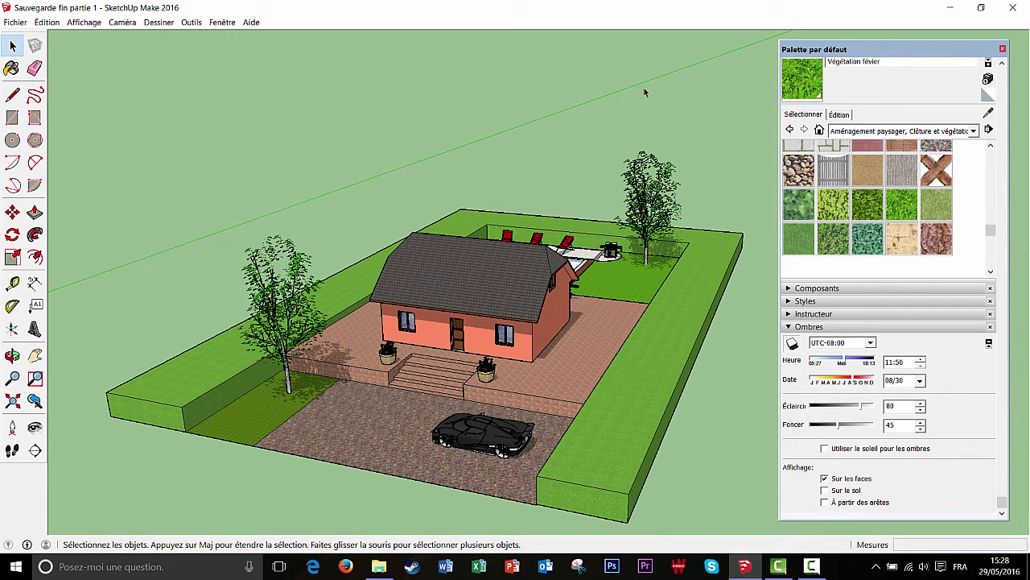
pyautogui.moveTo(578, 123)
pyautogui.mouseDown(button='middle')
pyautogui.moveTo(614, 137)
pyautogui.moveTo(604, 124)
pyautogui.moveTo(584, 140)
pyautogui.mouseUp(button='middle')
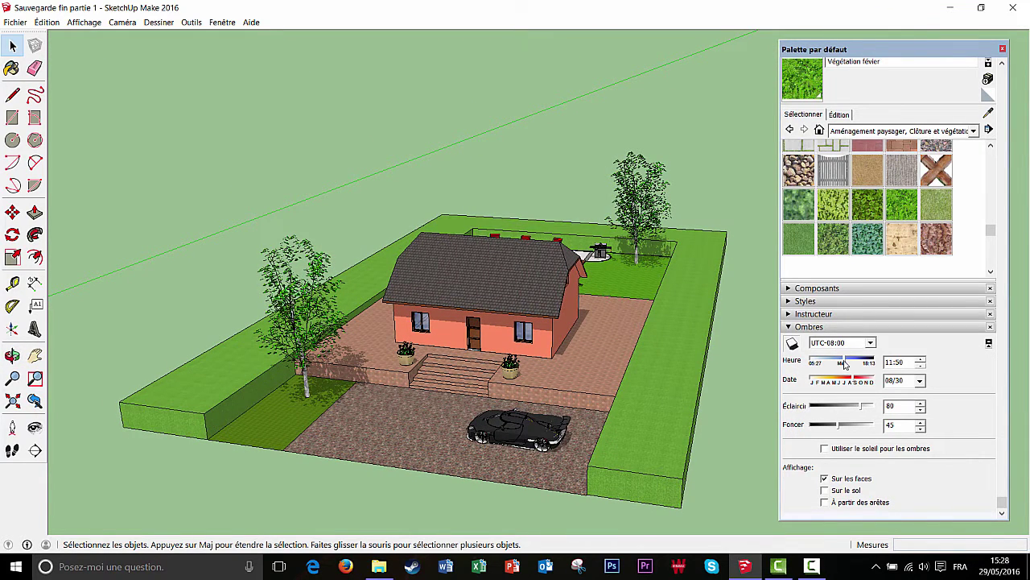
# Set the shadow time to 12:43, the date to 08/11, Éclaircir to 78 and Foncer to 46
pyautogui.moveTo(844, 364); pyautogui.dragTo(850, 385)
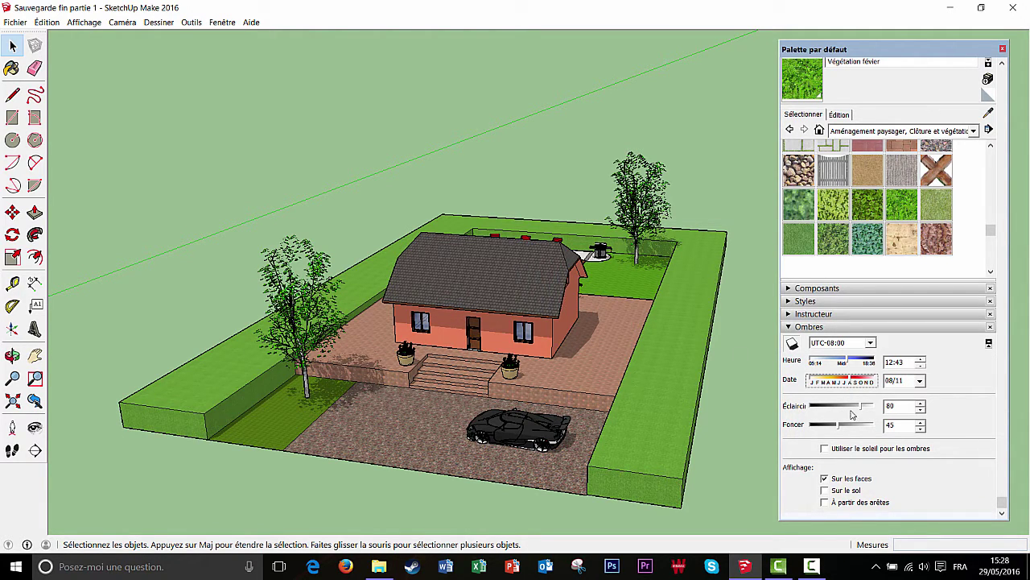
pyautogui.moveTo(863, 409)
pyautogui.mouseDown()
pyautogui.moveTo(831, 414)
pyautogui.moveTo(859, 412)
pyautogui.moveTo(839, 429)
pyautogui.moveTo(854, 429)
pyautogui.moveTo(837, 432)
pyautogui.mouseUp()
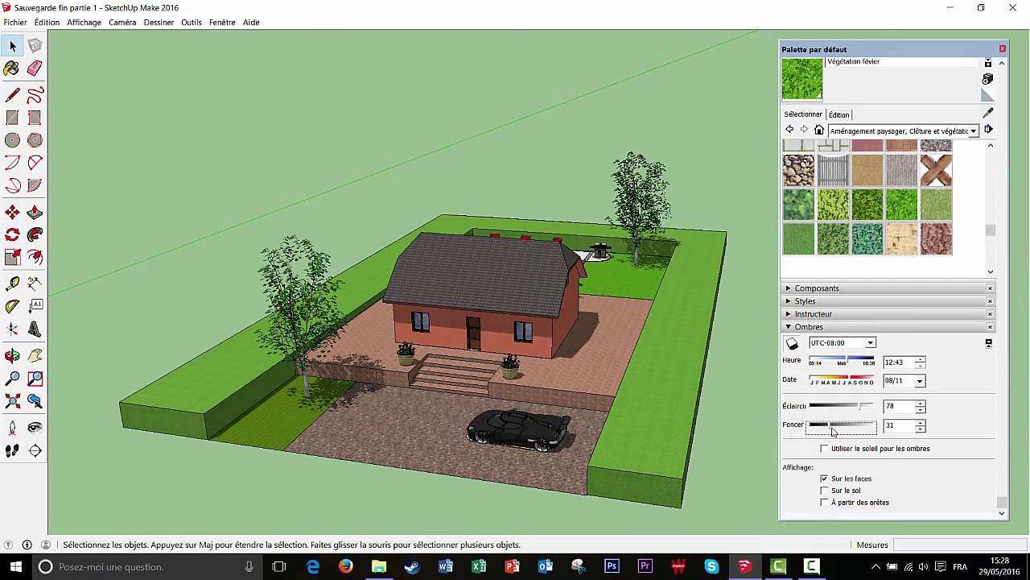
pyautogui.moveTo(714, 350); pyautogui.dragTo(651, 322, button='middle')
pyautogui.scroll(2, 650, 322)
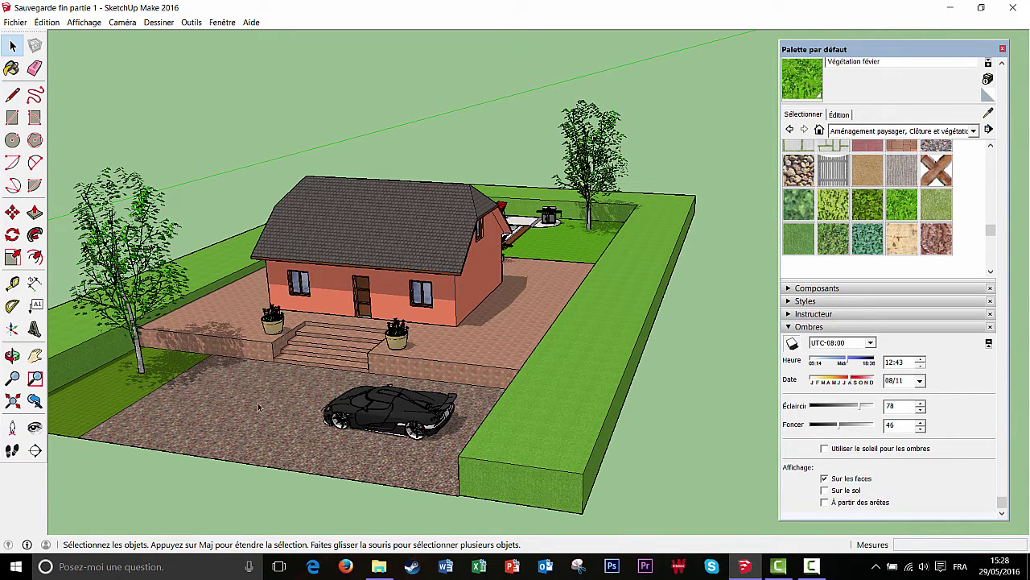
# Paint the raised border around the plot, including its front end faces, with the Végétation genévrier material
pyautogui.scroll(-2, 865, 226)
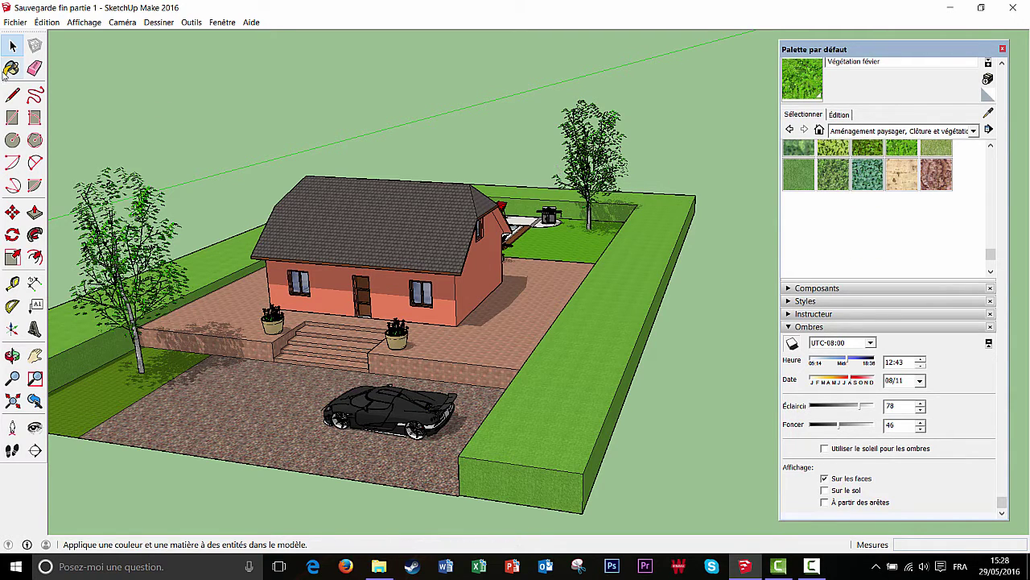
pyautogui.click(11, 69)
pyautogui.click(833, 190)
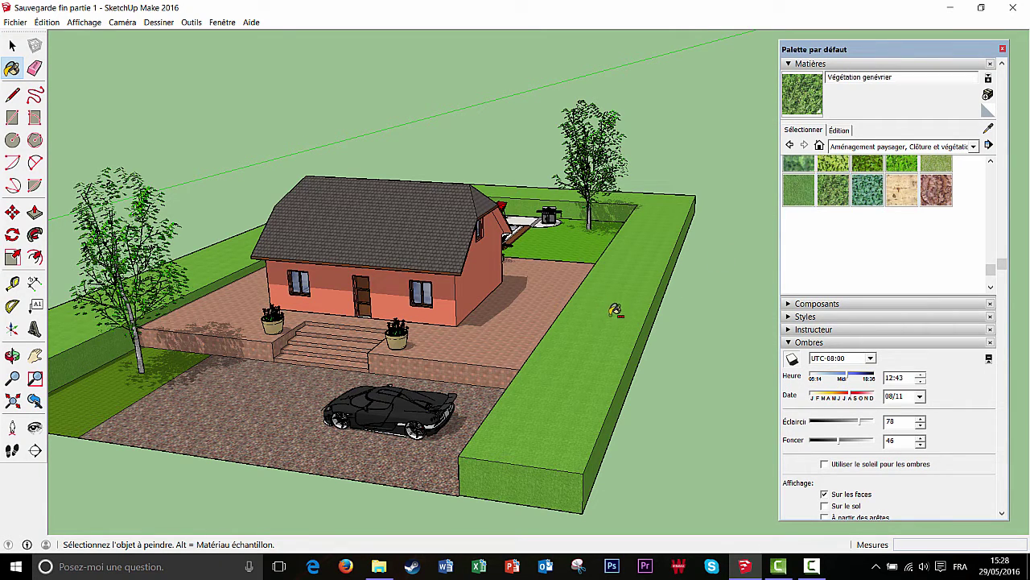
pyautogui.click(658, 304)
pyautogui.press('ctrl')
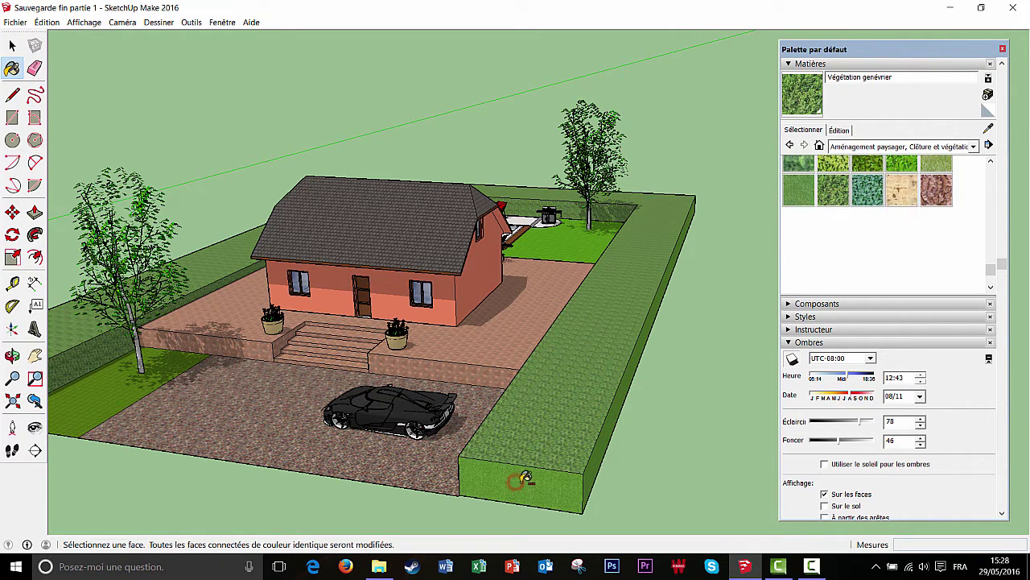
pyautogui.keyDown('ctrl'); pyautogui.click(525, 477); pyautogui.keyUp('ctrl')
pyautogui.moveTo(340, 406)
pyautogui.mouseDown(button='middle')
pyautogui.moveTo(322, 392)
pyautogui.moveTo(330, 405)
pyautogui.moveTo(370, 410)
pyautogui.moveTo(376, 388)
pyautogui.mouseUp(button='middle')
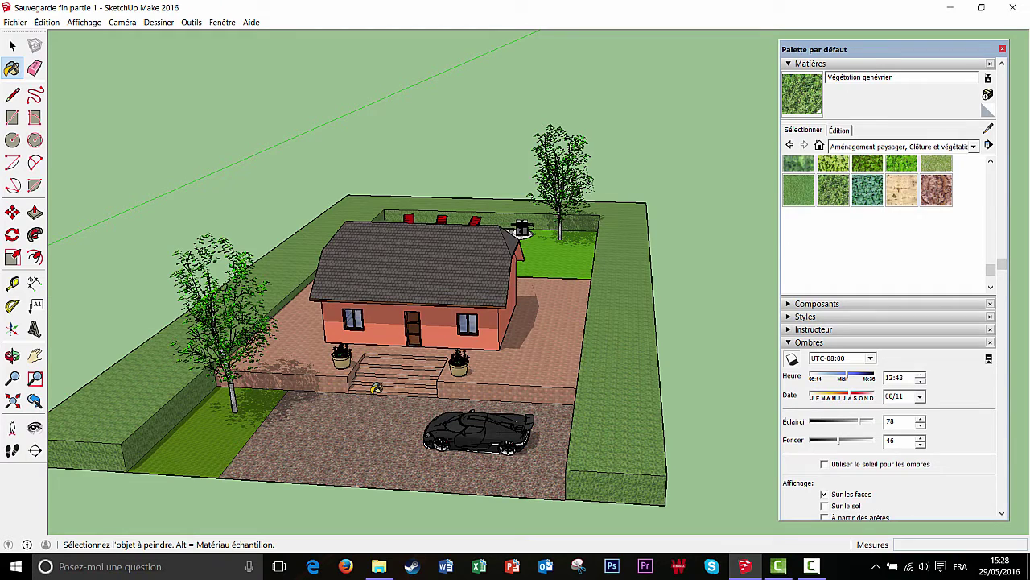
pyautogui.moveTo(367, 391); pyautogui.dragTo(387, 360, button='middle')
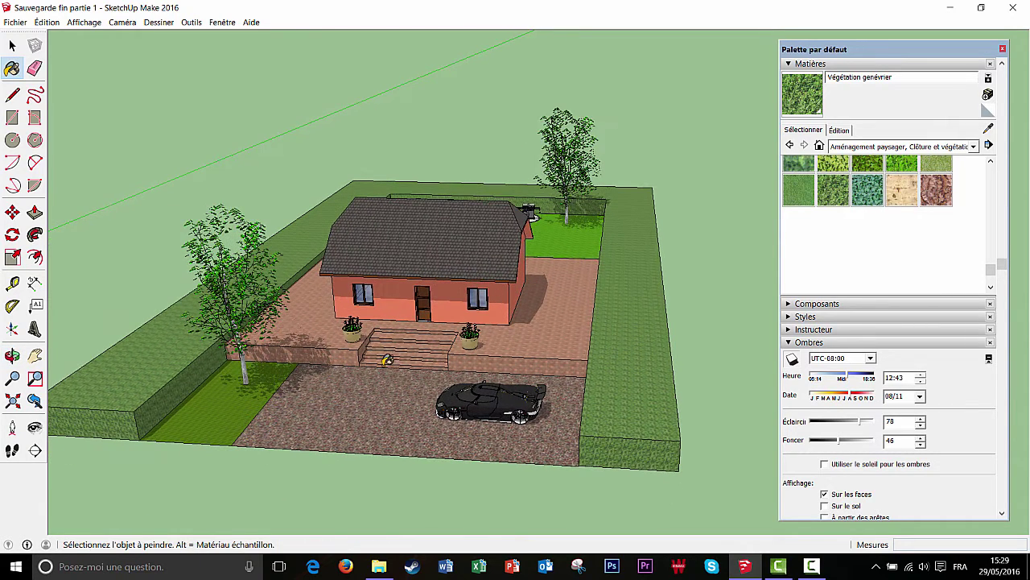